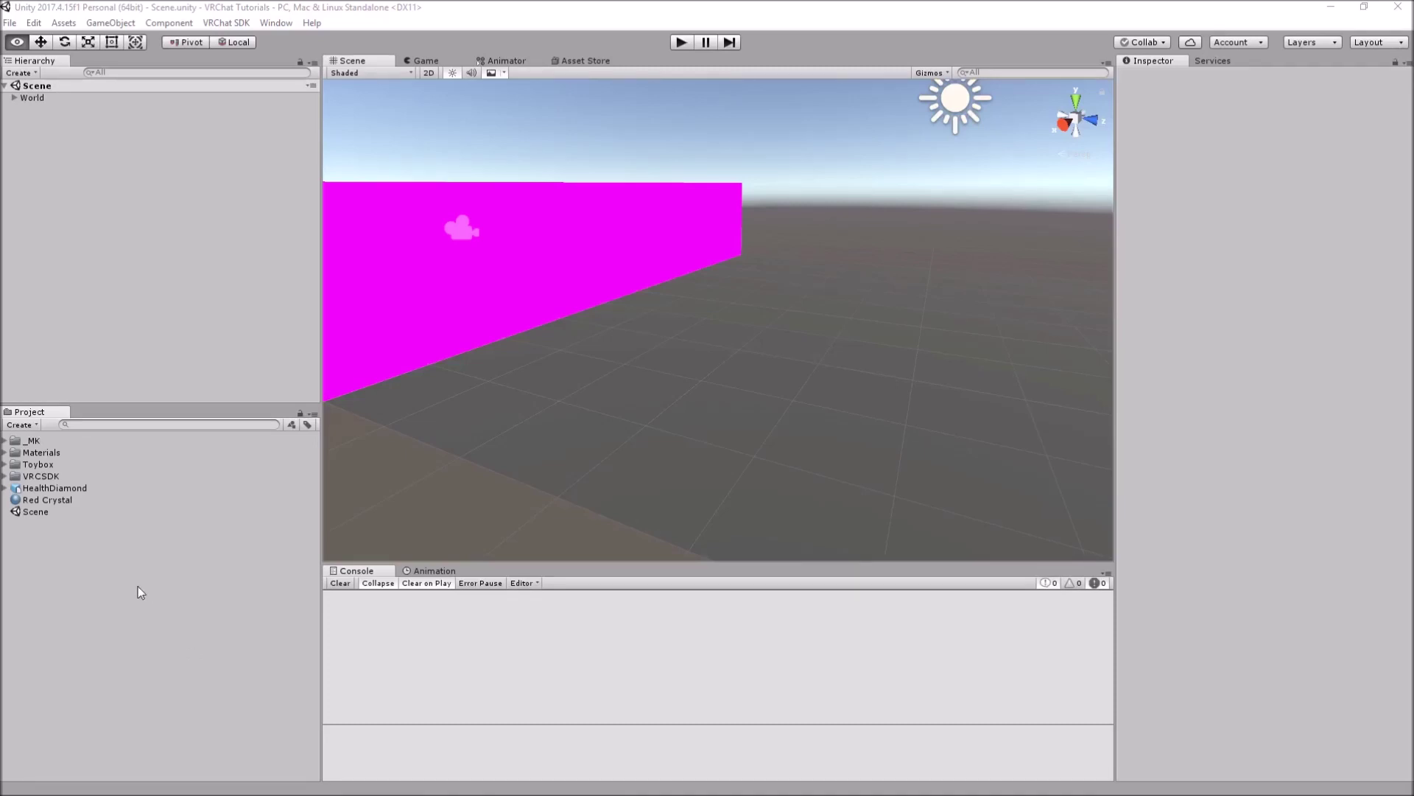
# Step: Check the VRCSDK and Toybox folders in the Project panel, then bring up Chrome's open windows
pyautogui.click(43, 477)
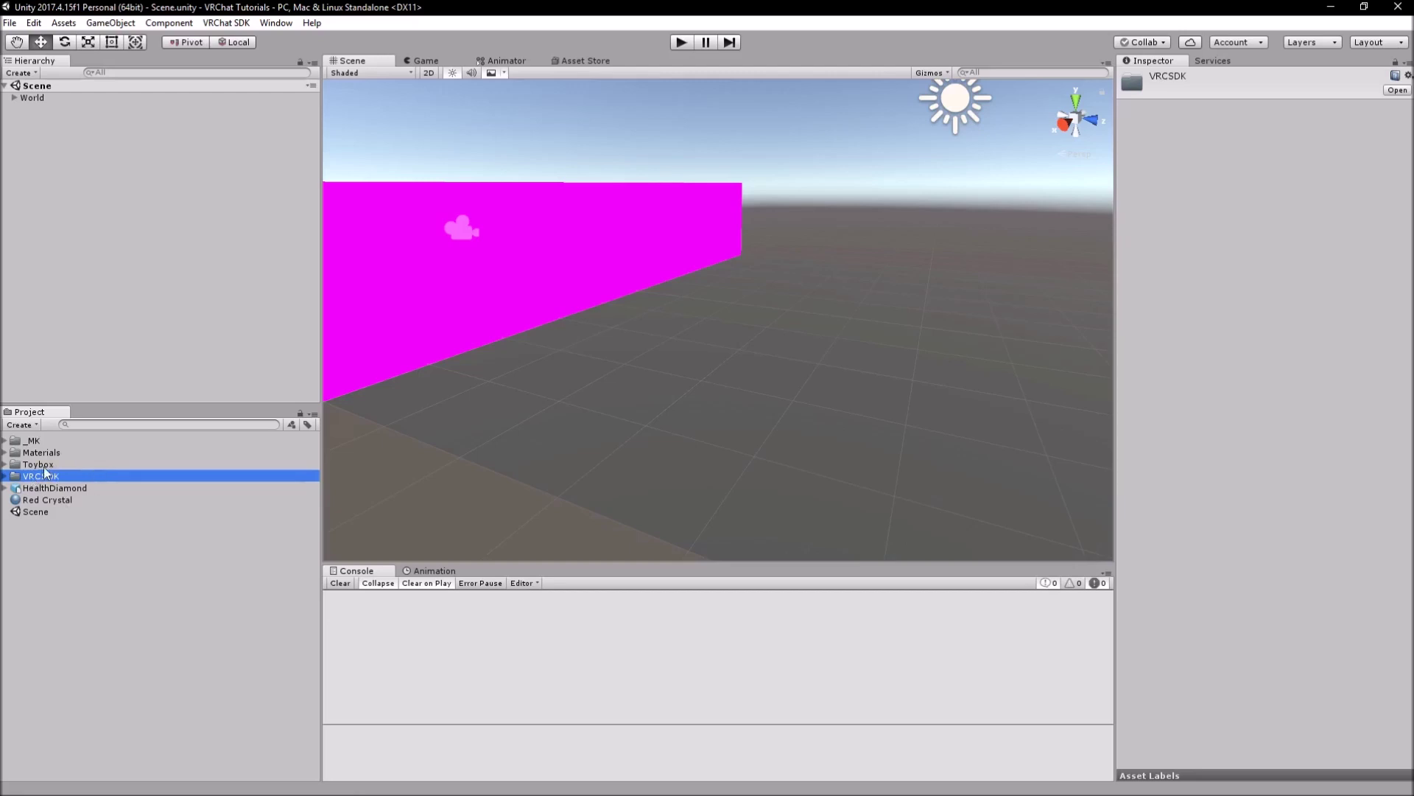
pyautogui.click(41, 464)
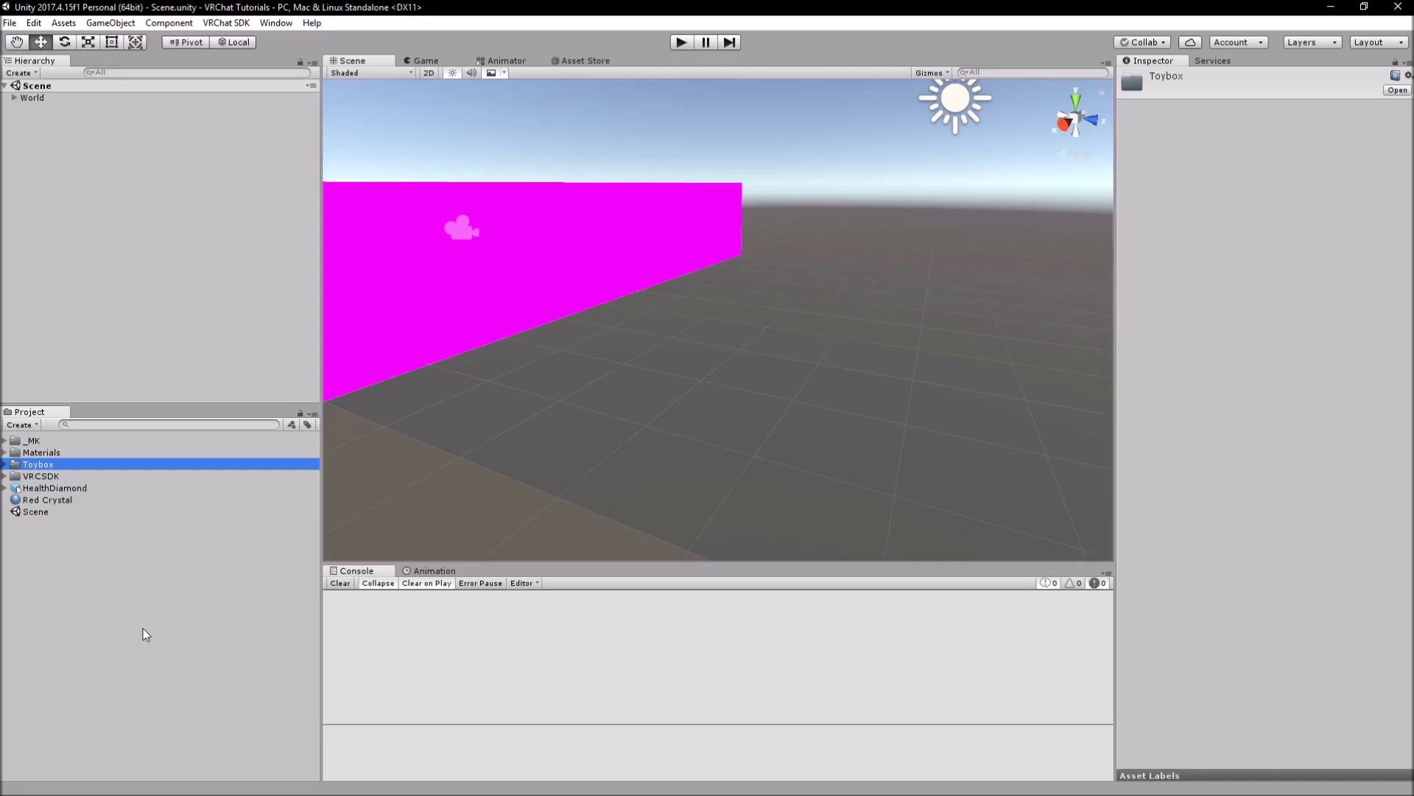
pyautogui.click(159, 781)
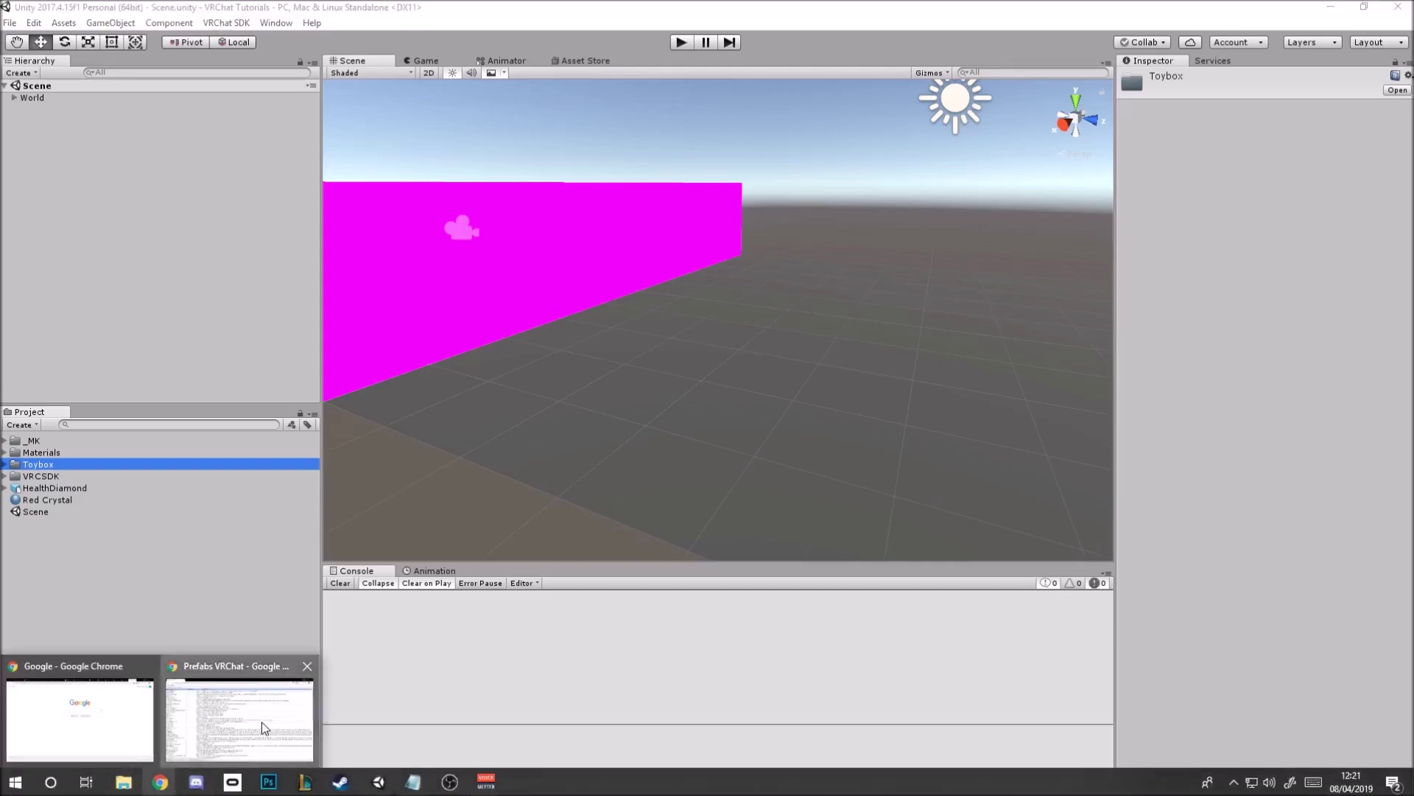
# Step: In the Prefabs VRChat sheet, find the VRCPrefabToybox V2.1 row and reveal its download link
pyautogui.click(240, 719)
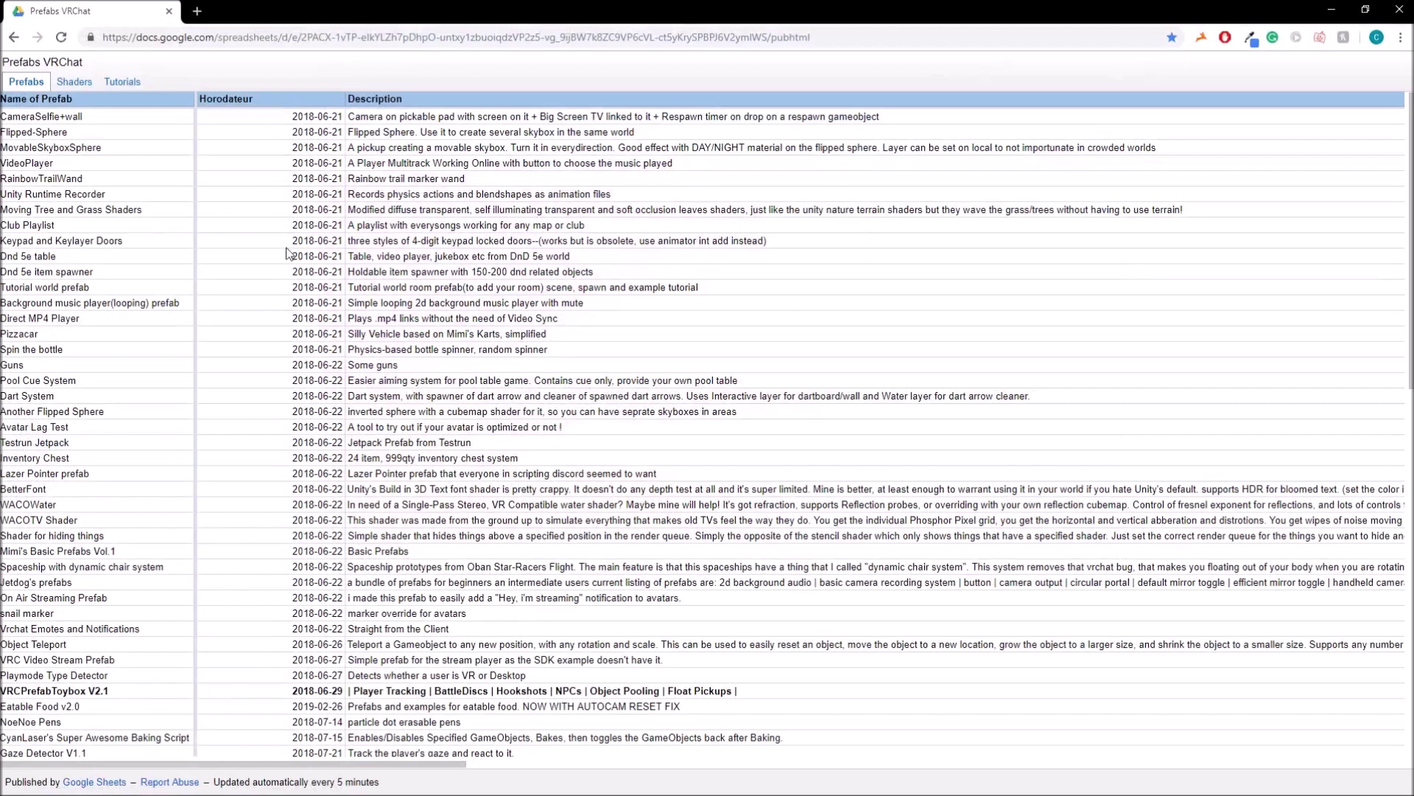
pyautogui.scroll(-2, 88, 525)
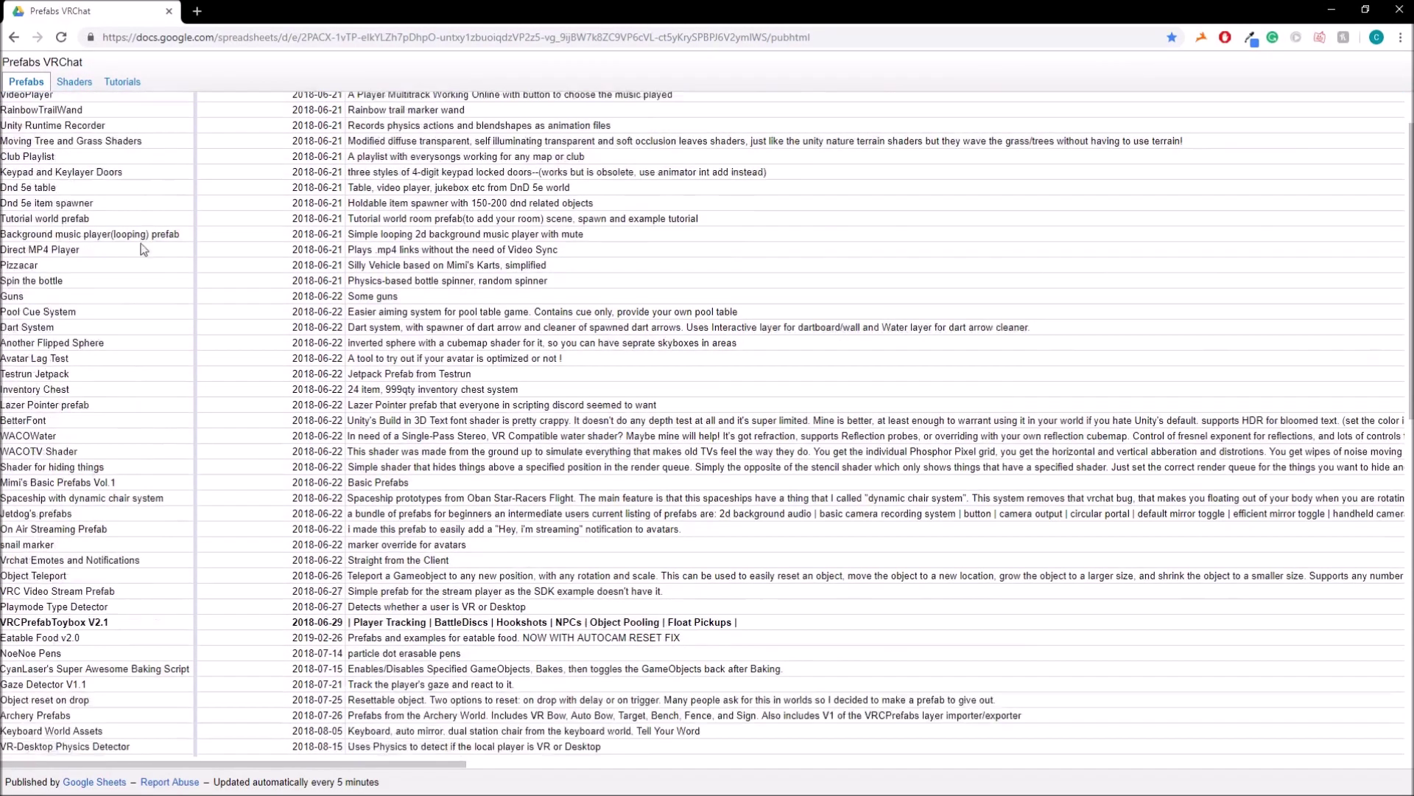
pyautogui.moveTo(3, 546); pyautogui.dragTo(120, 549)
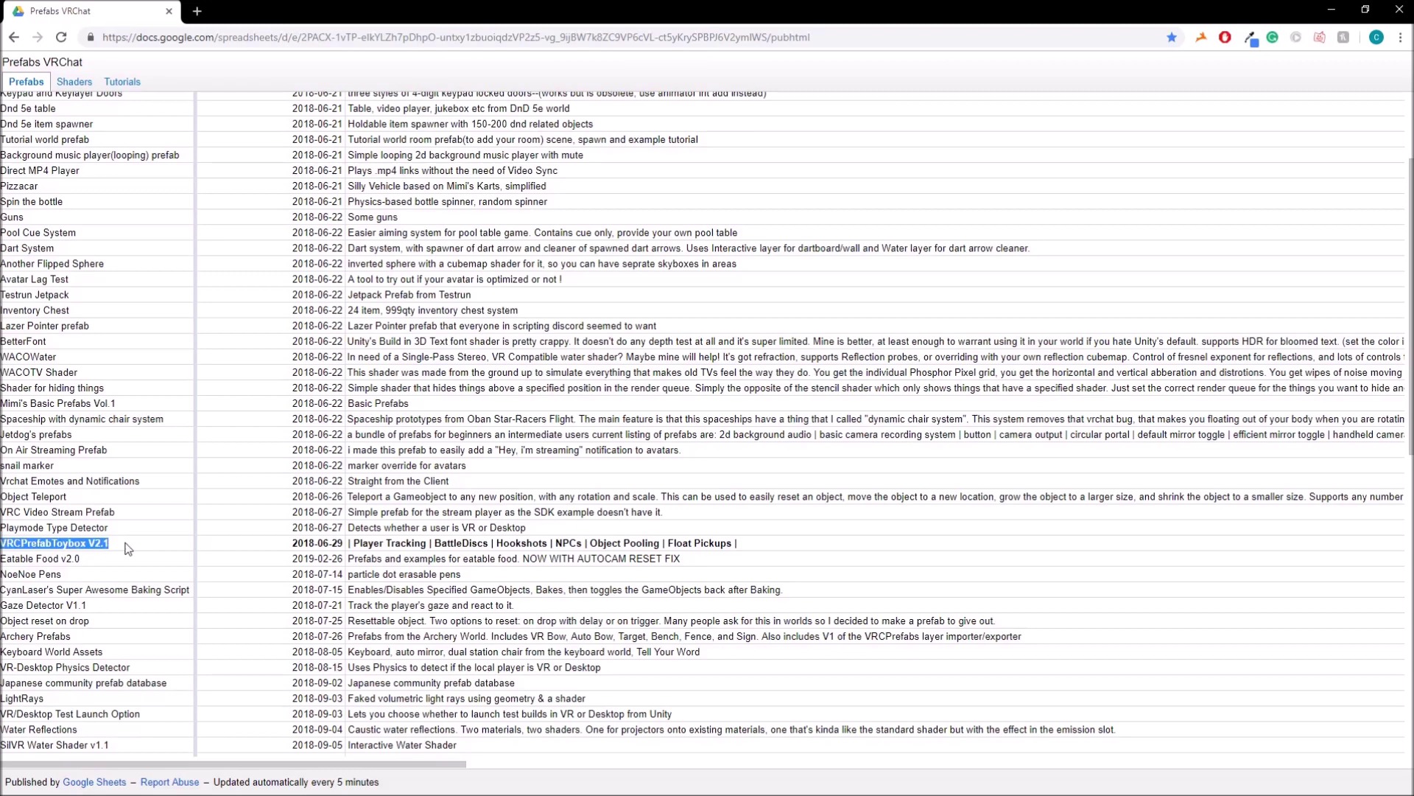
pyautogui.click(127, 549)
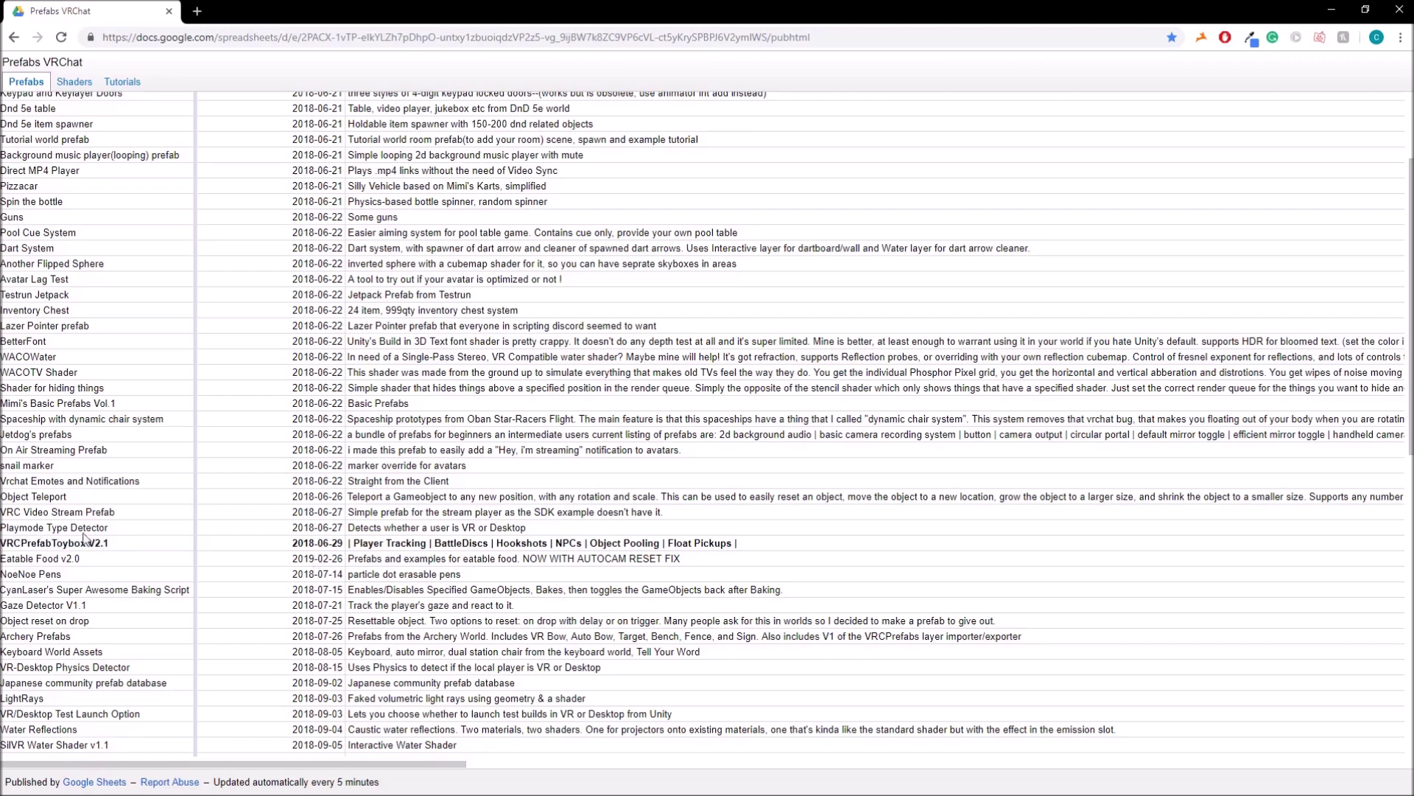
pyautogui.moveTo(113, 543); pyautogui.dragTo(2, 552)
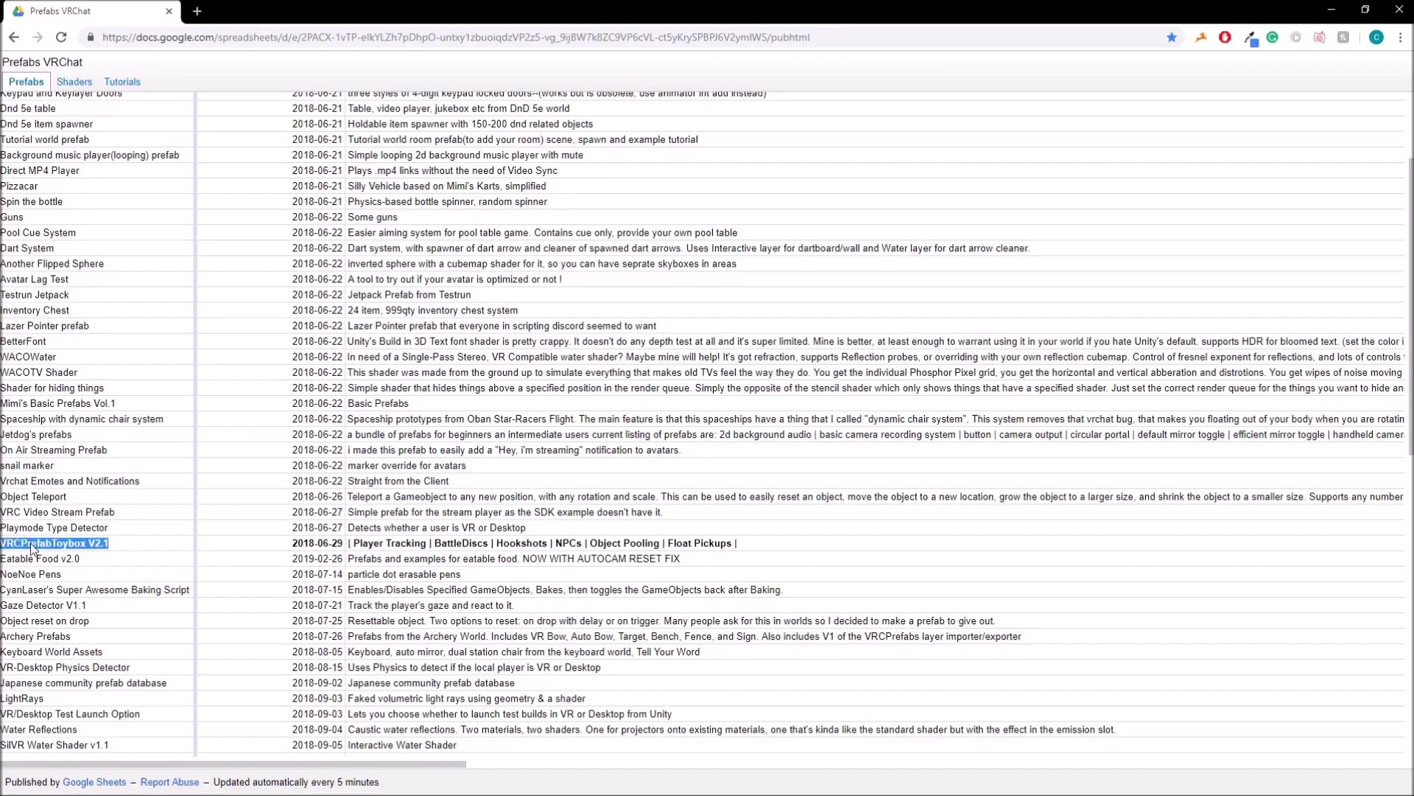
pyautogui.click(98, 568)
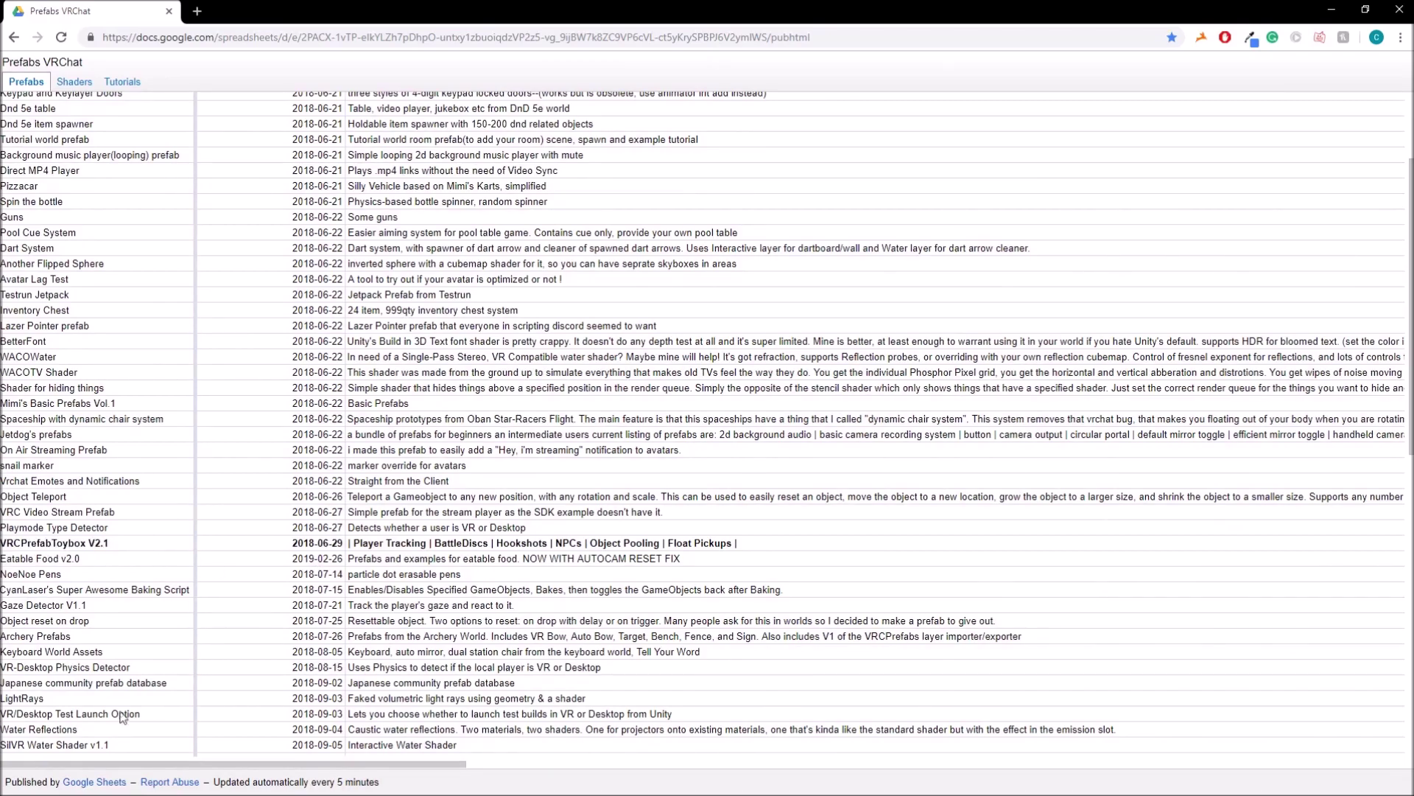
pyautogui.moveTo(101, 764); pyautogui.dragTo(588, 752)
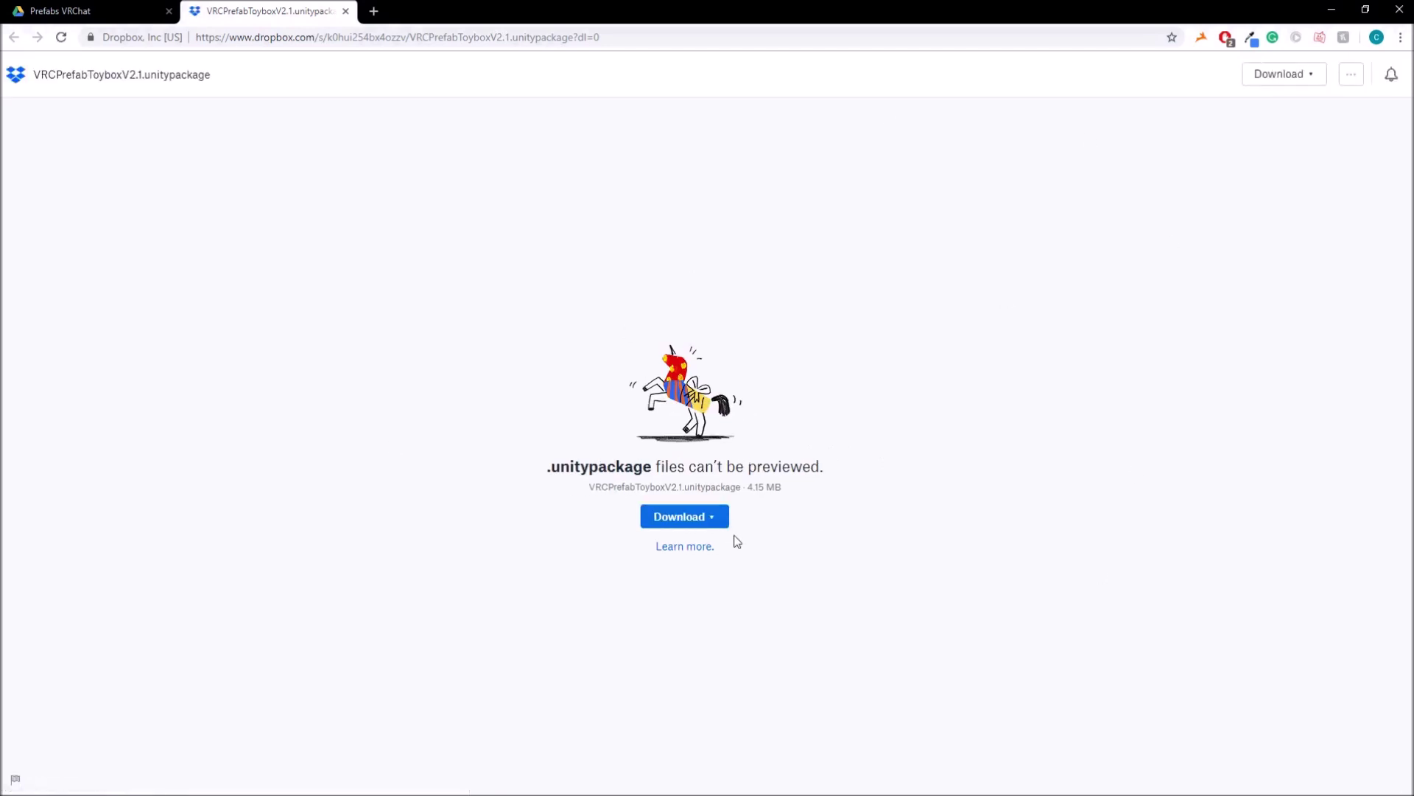
# Step: Download the VRCPrefabToybox V2.1 unitypackage from Dropbox using Direct download
pyautogui.click(614, 520)
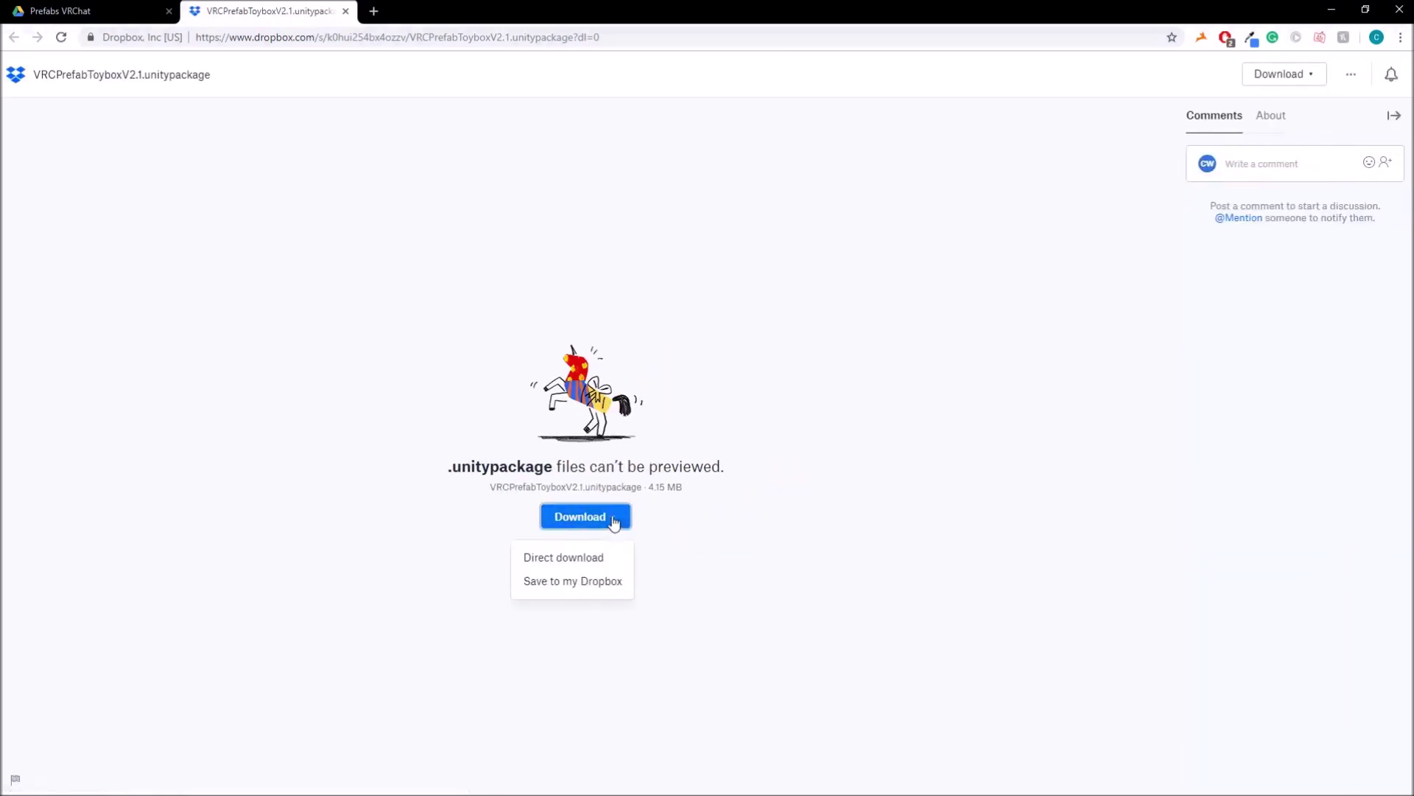
pyautogui.click(564, 558)
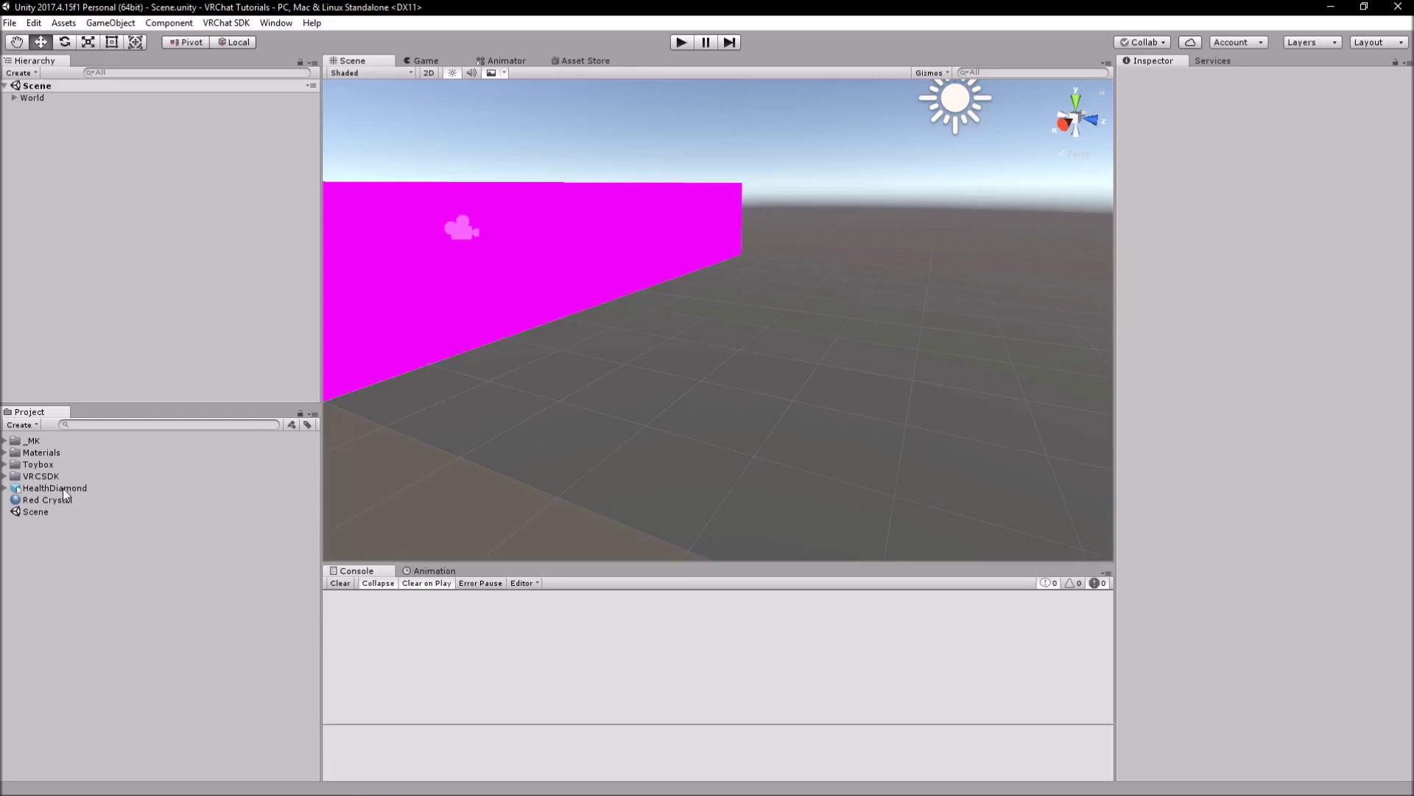
# Step: Add the HealthDiamond model to the scene, frame it, and raise it slightly above the ground
pyautogui.moveTo(63, 488); pyautogui.dragTo(169, 237)
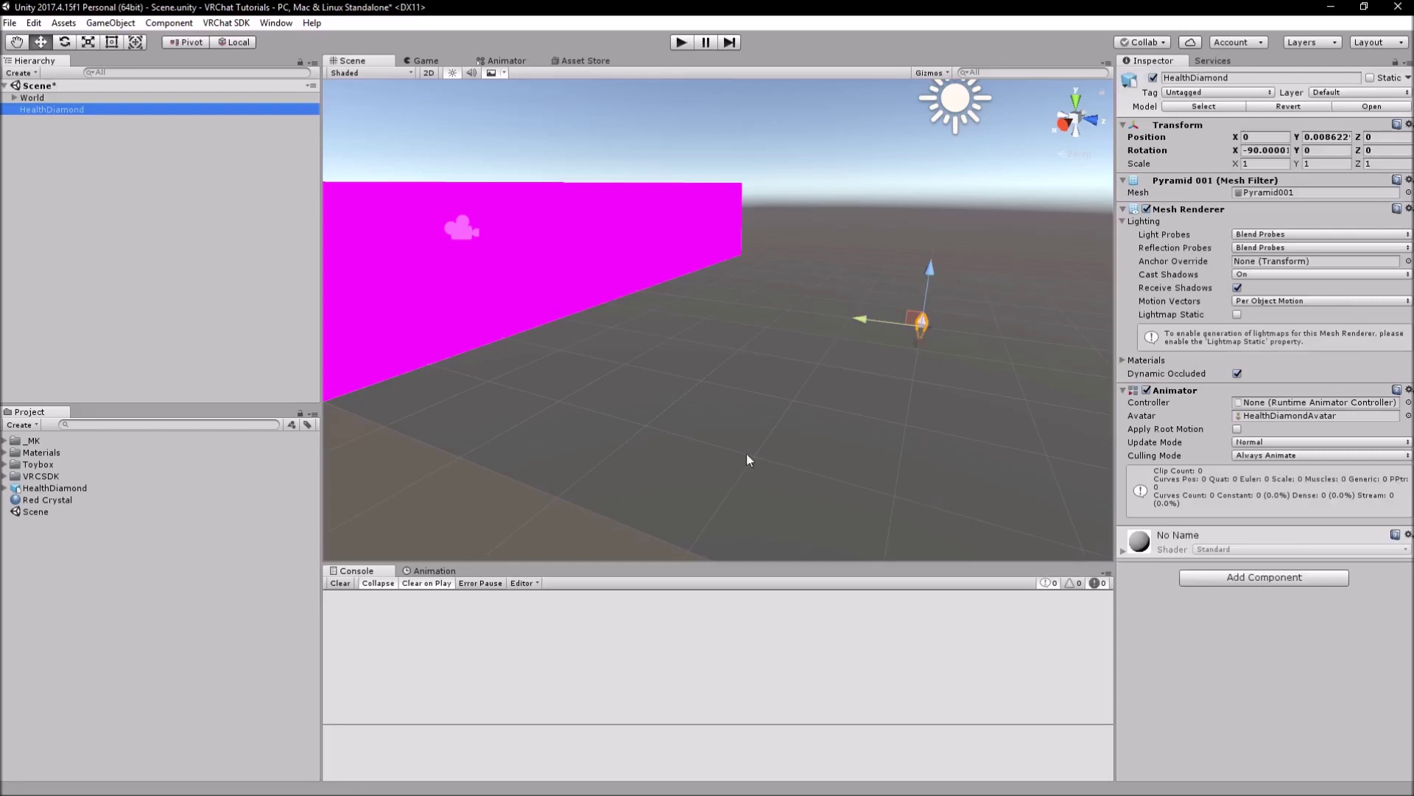
pyautogui.press('f')
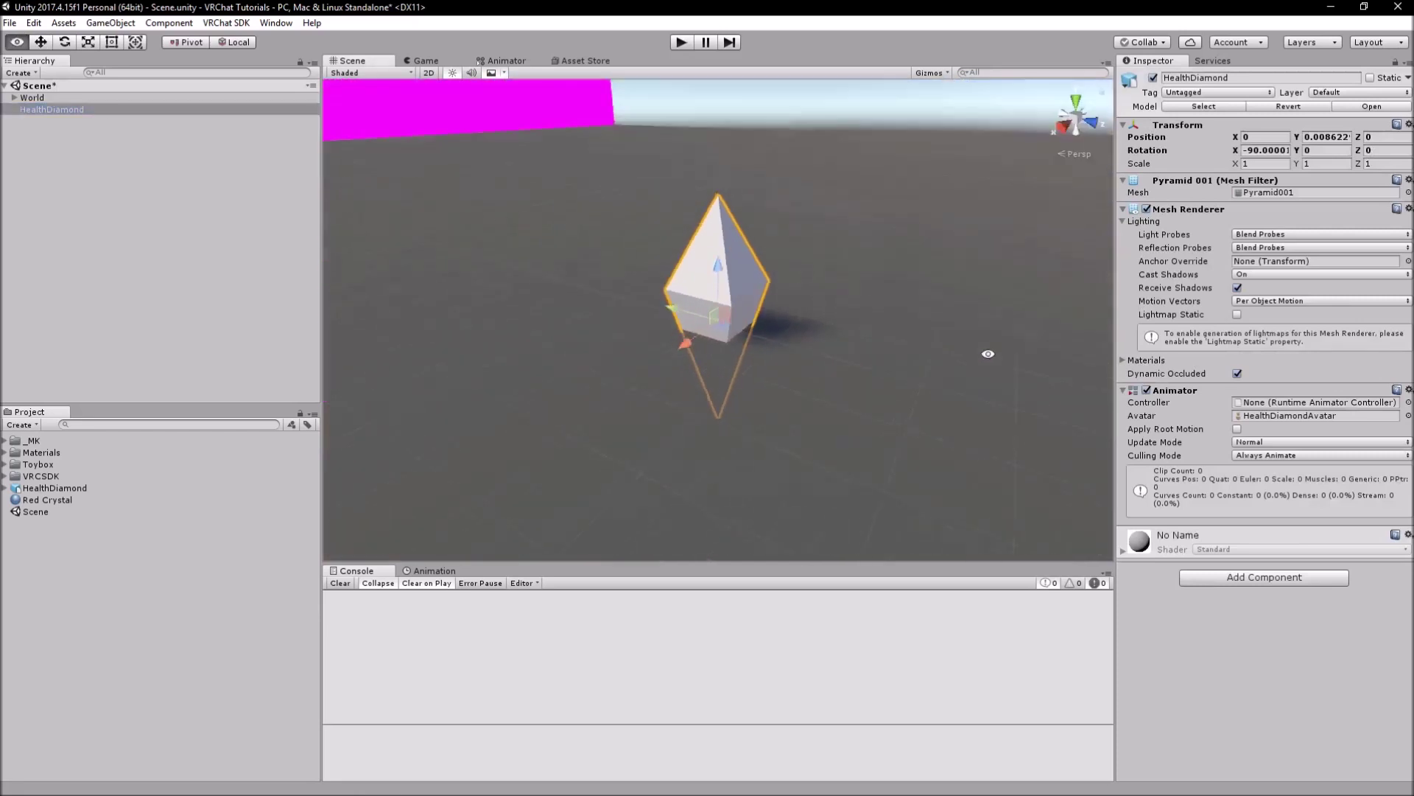
pyautogui.moveTo(785, 331)
pyautogui.mouseDown()
pyautogui.moveTo(815, 215)
pyautogui.moveTo(868, 284)
pyautogui.moveTo(659, 332)
pyautogui.moveTo(715, 317)
pyautogui.moveTo(893, 338)
pyautogui.moveTo(689, 479)
pyautogui.mouseUp()
pyautogui.scroll(-5, 822, 331)
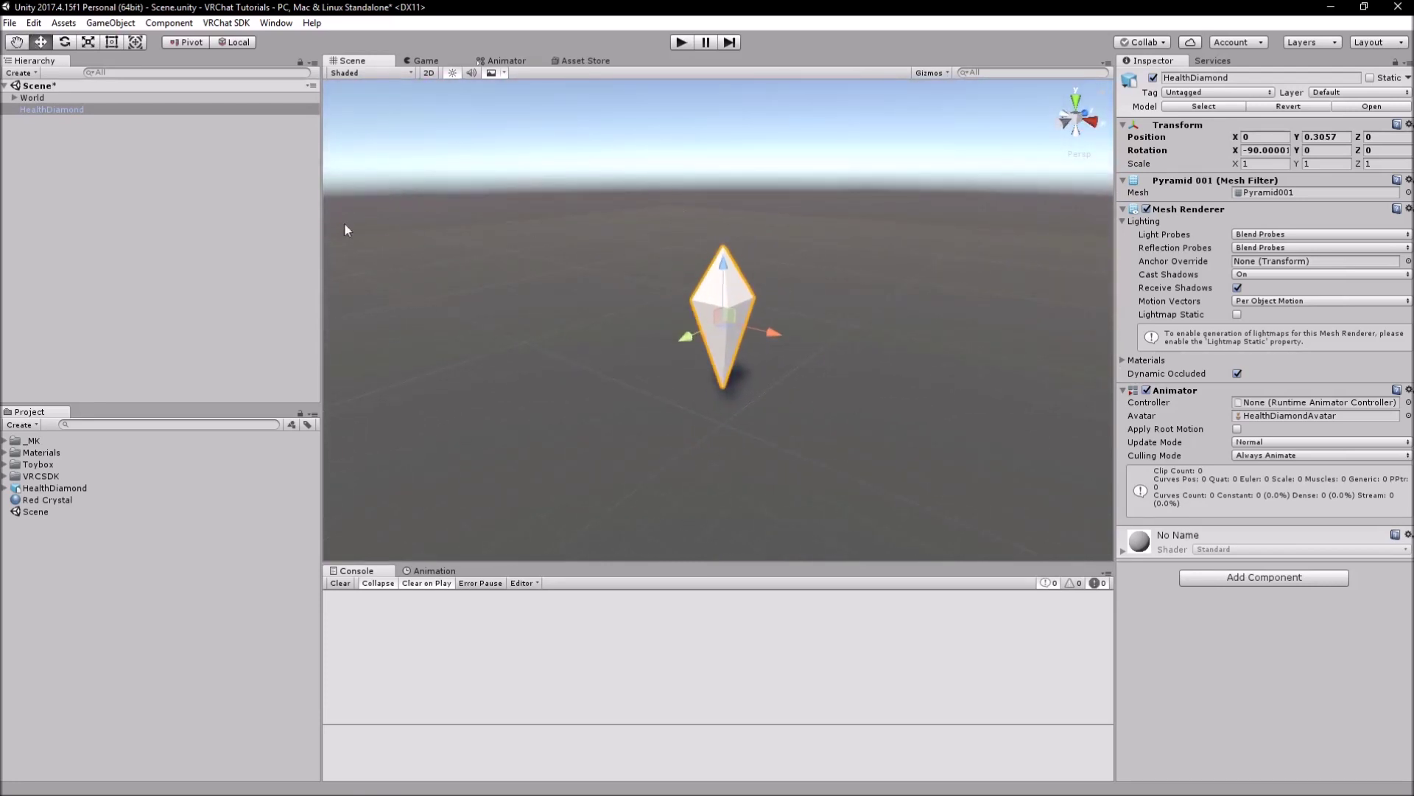
pyautogui.click(61, 177)
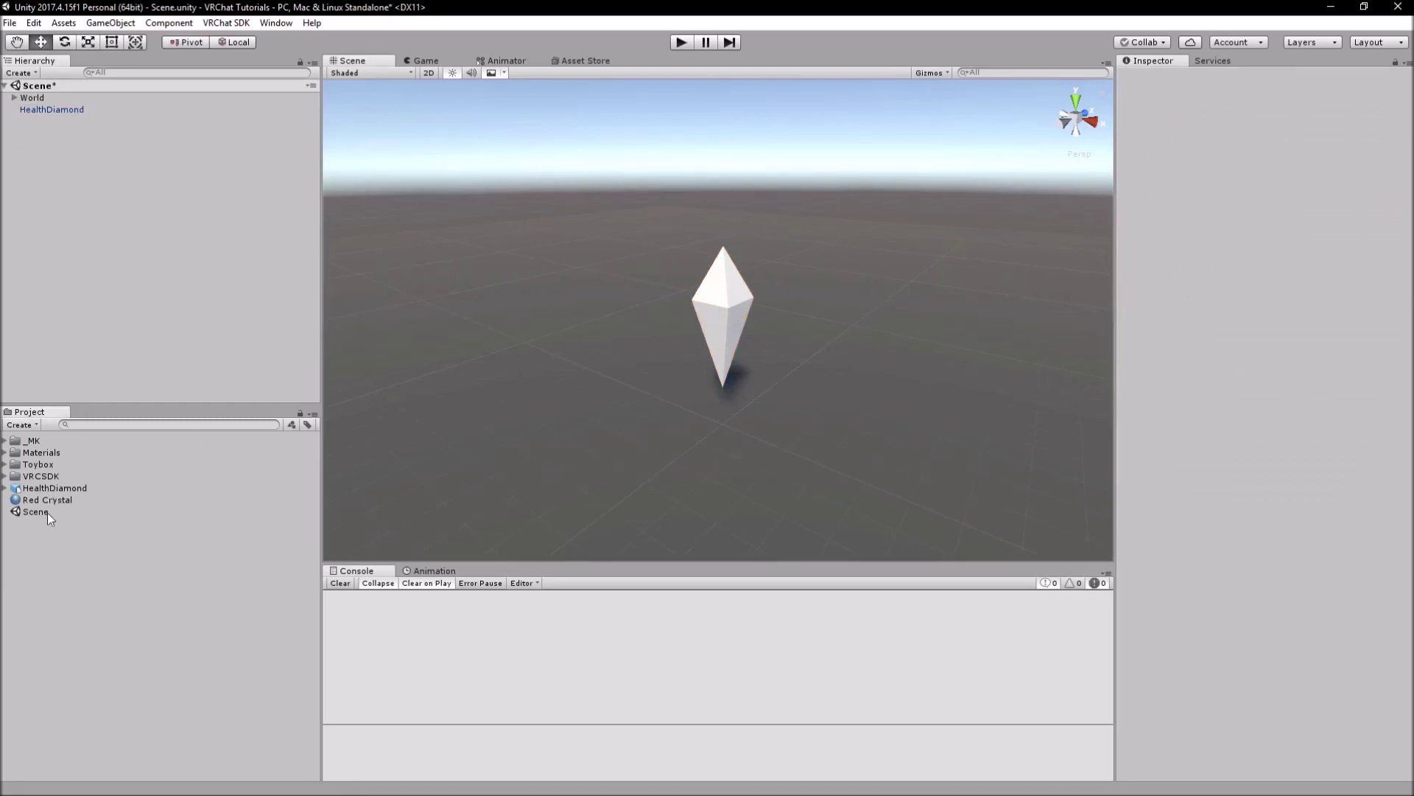
# Step: Apply the Red Crystal material to the diamond and browse the _MK MKXRayFree folder
pyautogui.moveTo(42, 501); pyautogui.dragTo(149, 530)
pyautogui.moveTo(57, 502); pyautogui.dragTo(725, 341)
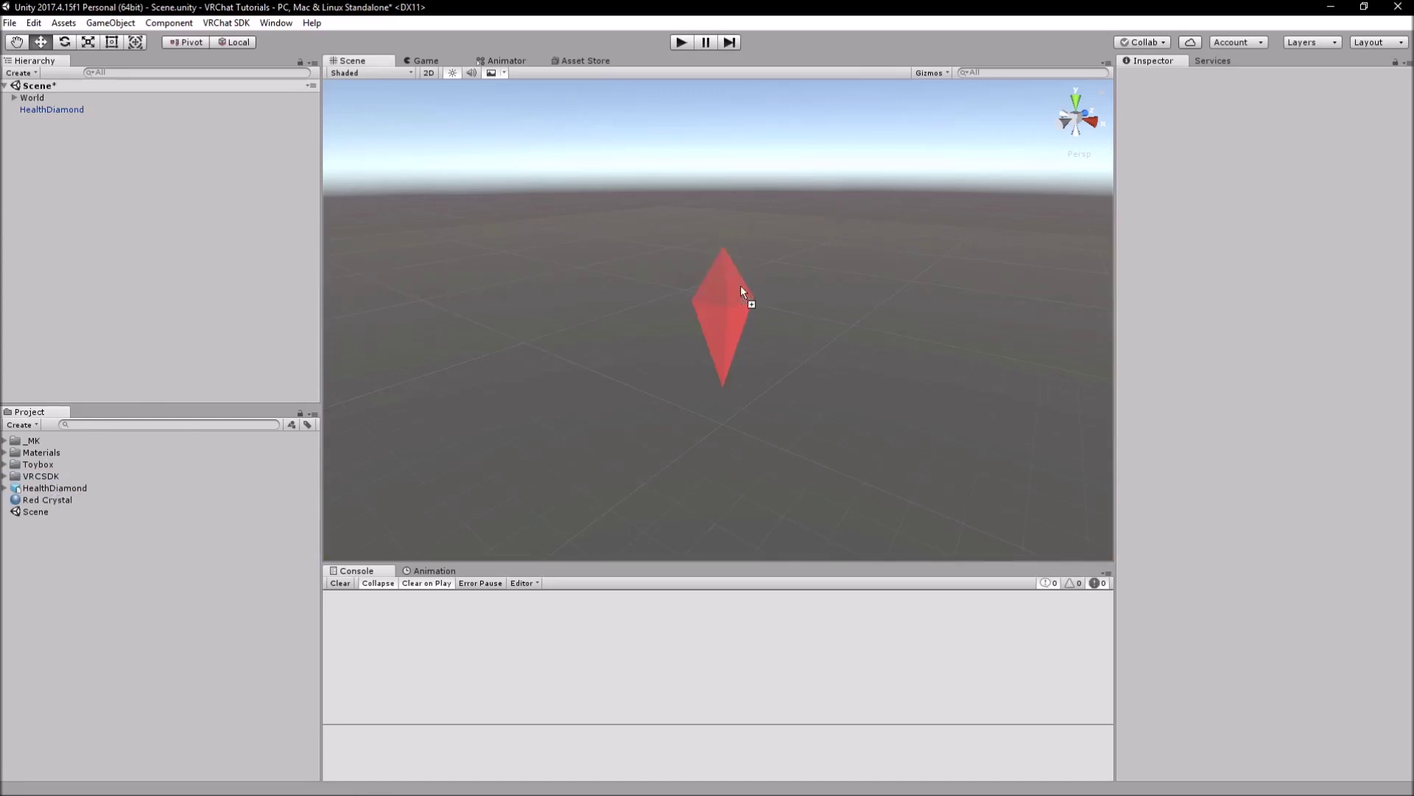
pyautogui.click(5, 440)
pyautogui.click(59, 452)
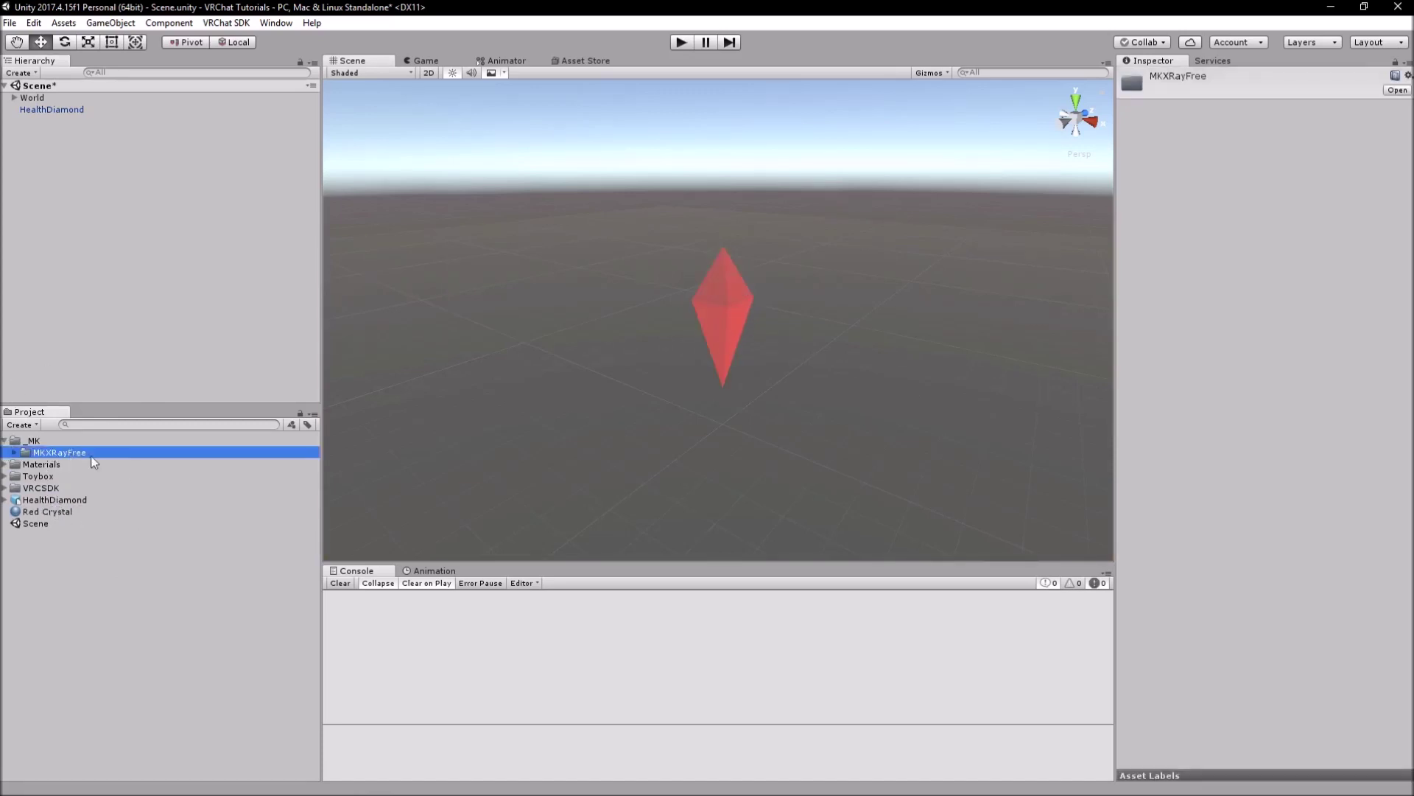
pyautogui.click(5, 440)
# Step: Inspect the diamond's Red Crystal x-ray material settings from several angles
pyautogui.click(55, 499)
pyautogui.click(722, 317)
pyautogui.keyDown('alt'); pyautogui.moveTo(847, 309); pyautogui.dragTo(844, 267); pyautogui.keyUp('alt')
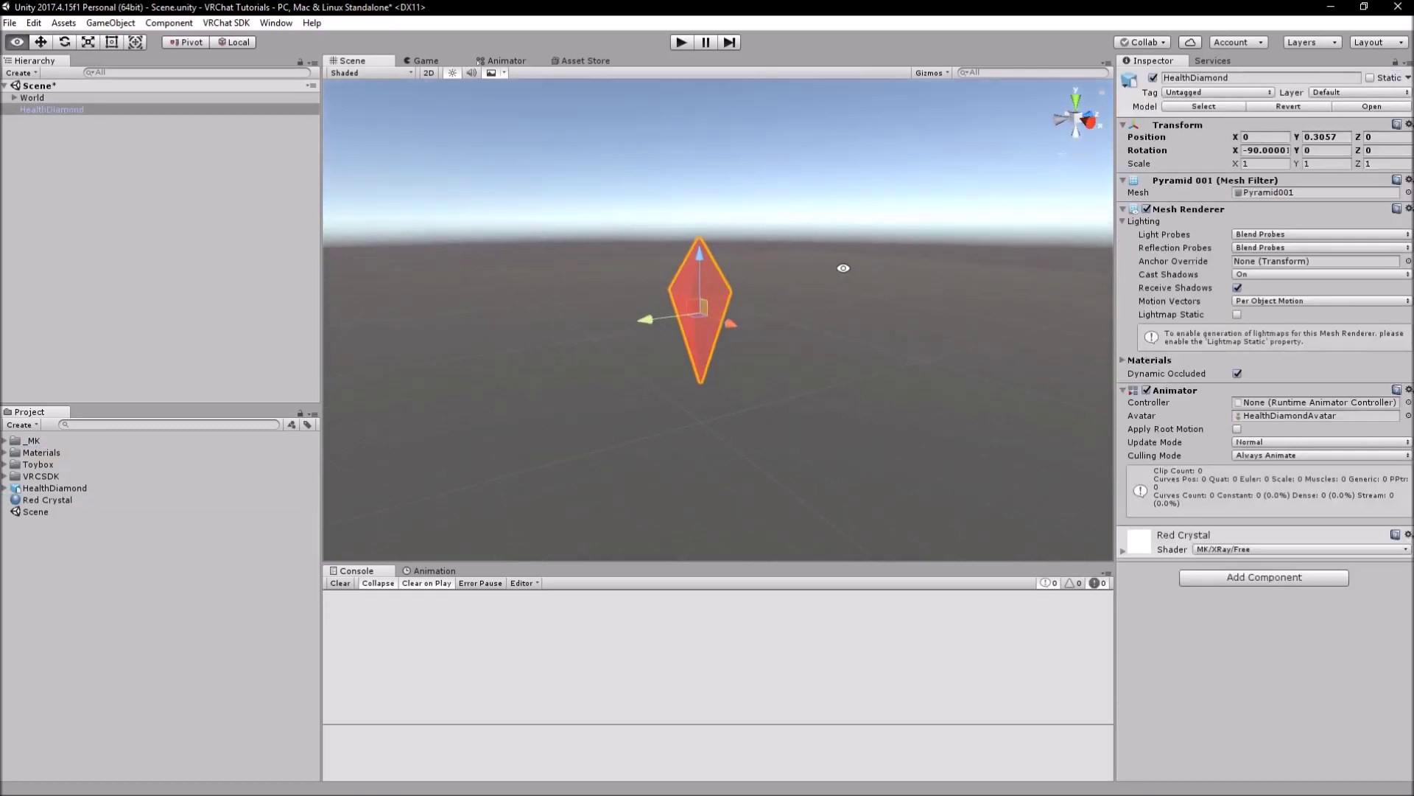
pyautogui.click(49, 501)
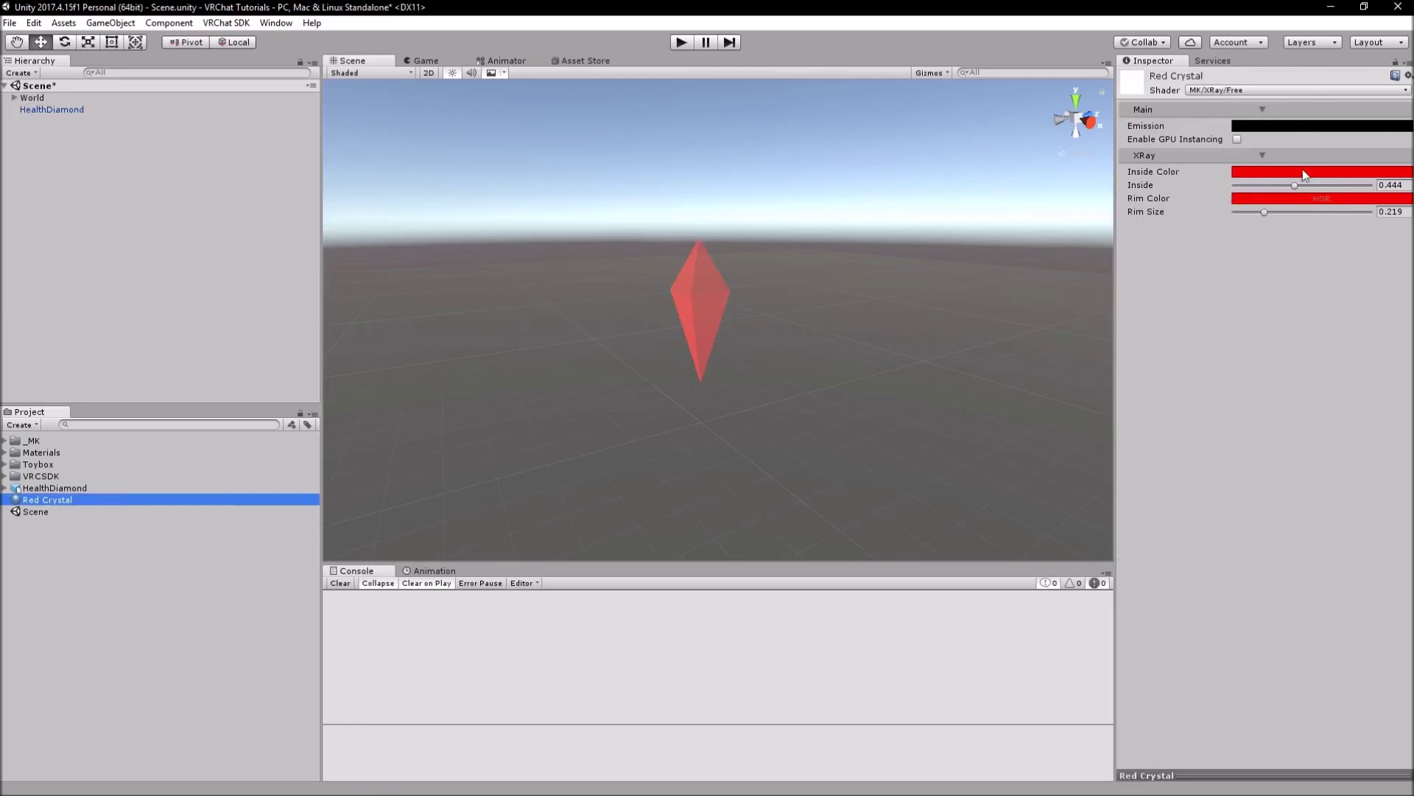
pyautogui.click(700, 302)
pyautogui.scroll(-2, 778, 329)
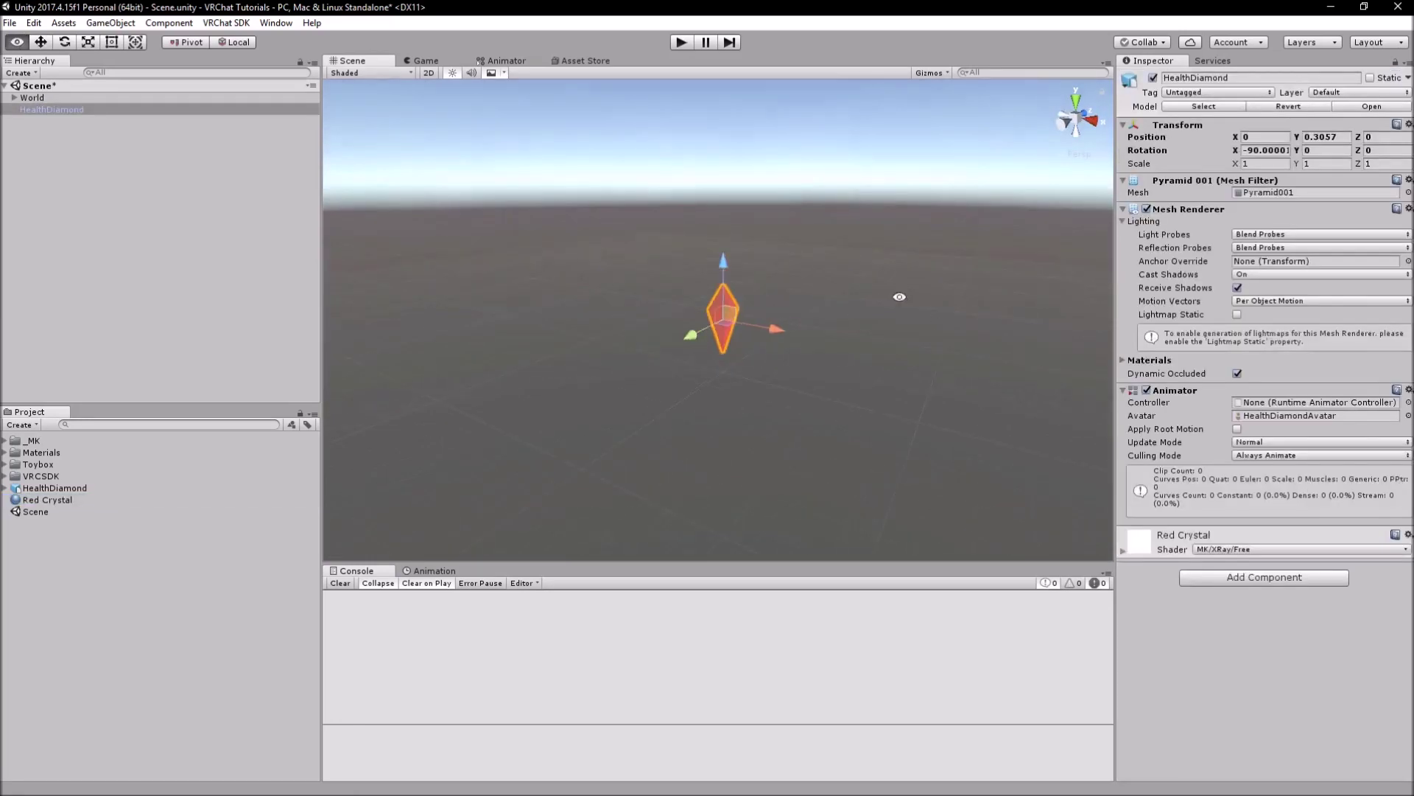
pyautogui.scroll(2, 778, 329)
pyautogui.click(90, 204)
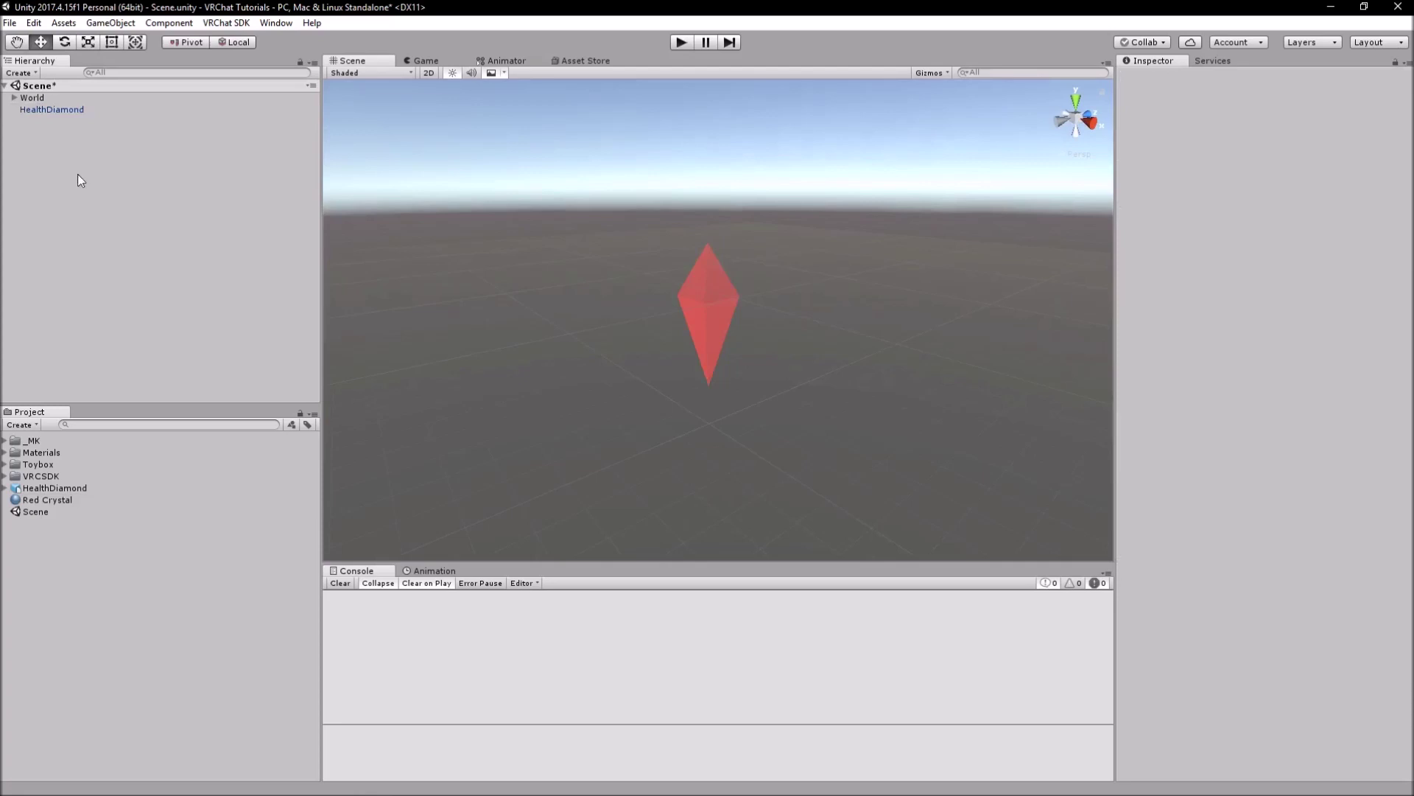
# Step: Create an empty GameObject in the Hierarchy and duplicate it
pyautogui.rightClick(69, 156)
pyautogui.click(125, 280)
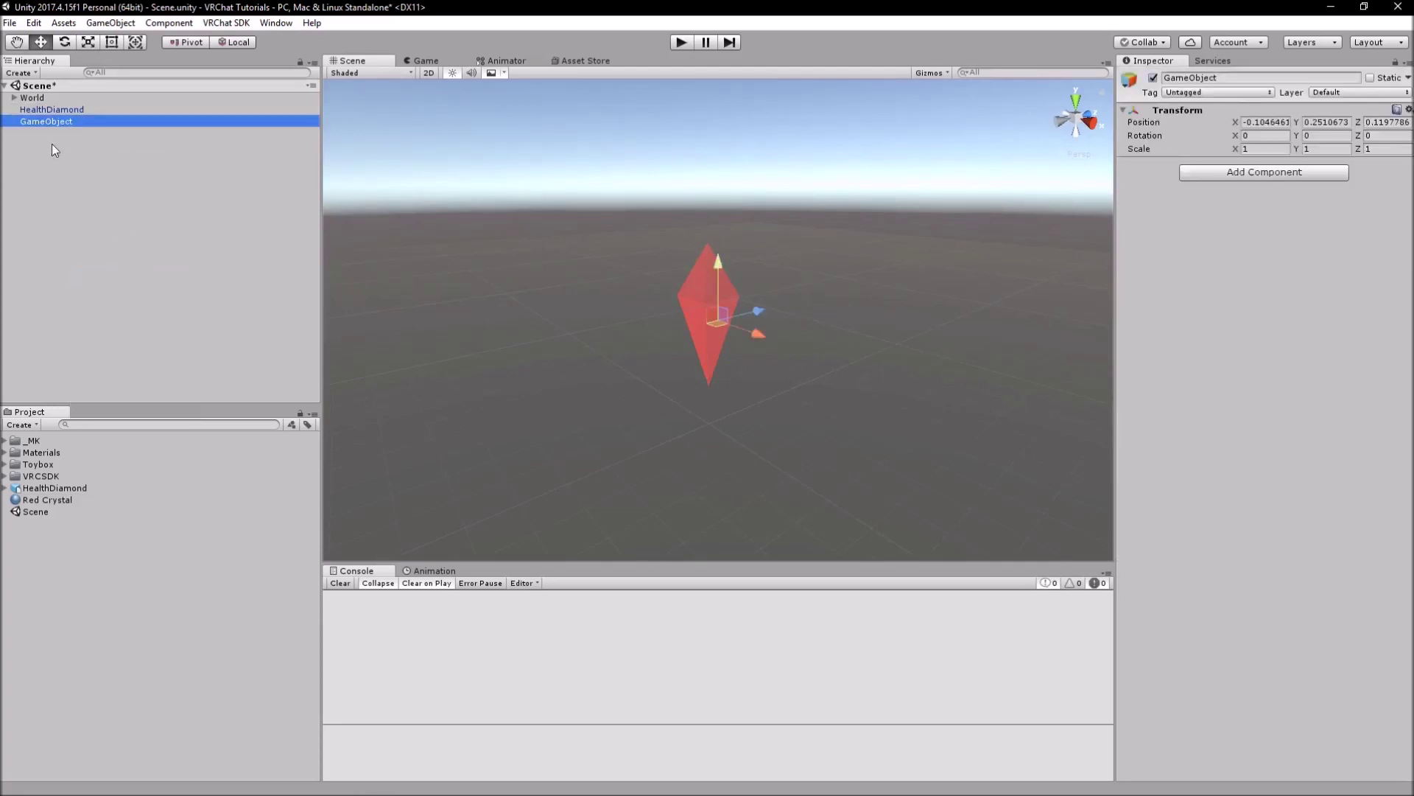
pyautogui.click(154, 266)
pyautogui.click(71, 123)
pyautogui.hotkey('ctrl', 'd')
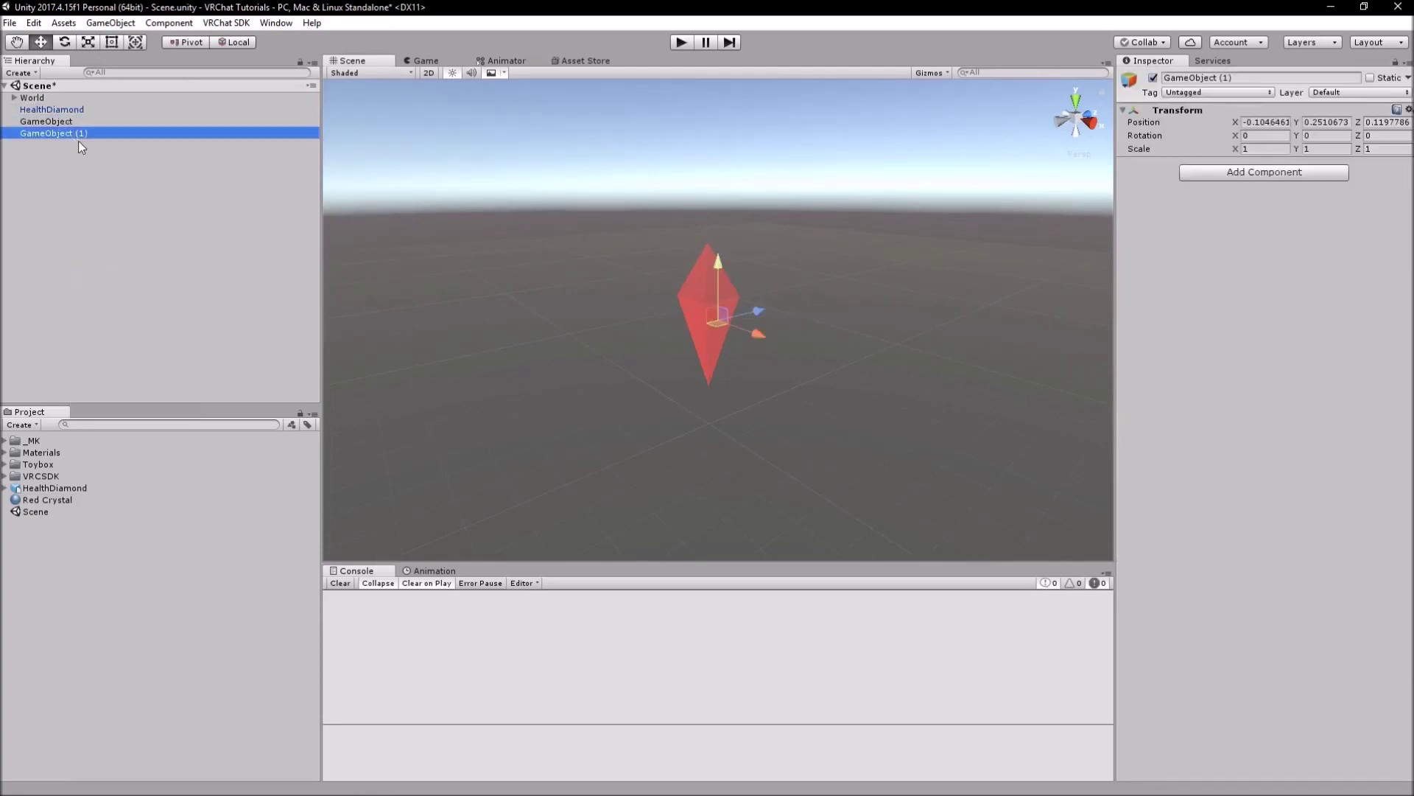
# Step: Rename the first empty object to Hats and reposition HealthDiamond in the Hierarchy
pyautogui.click(66, 122)
pyautogui.click(56, 122)
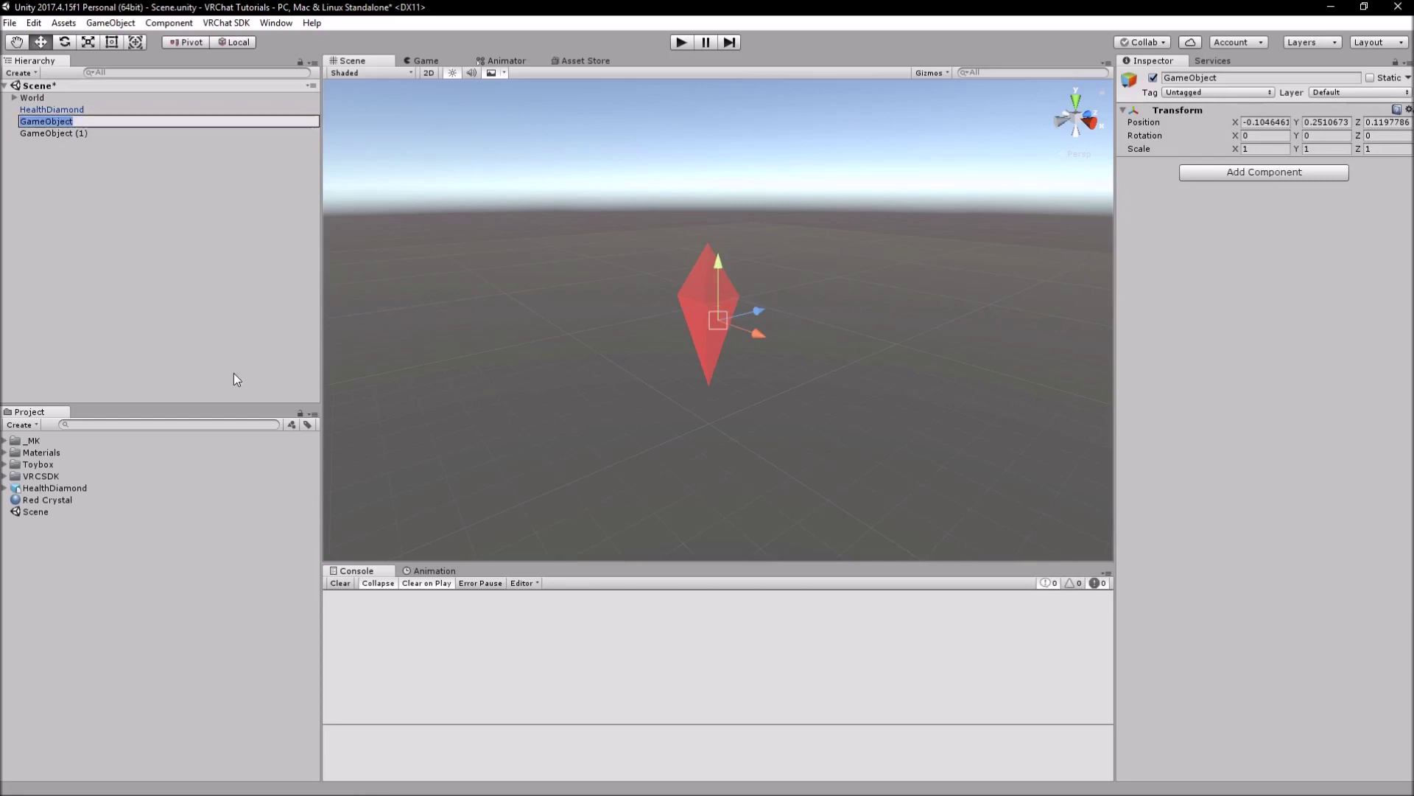
pyautogui.press('Return')
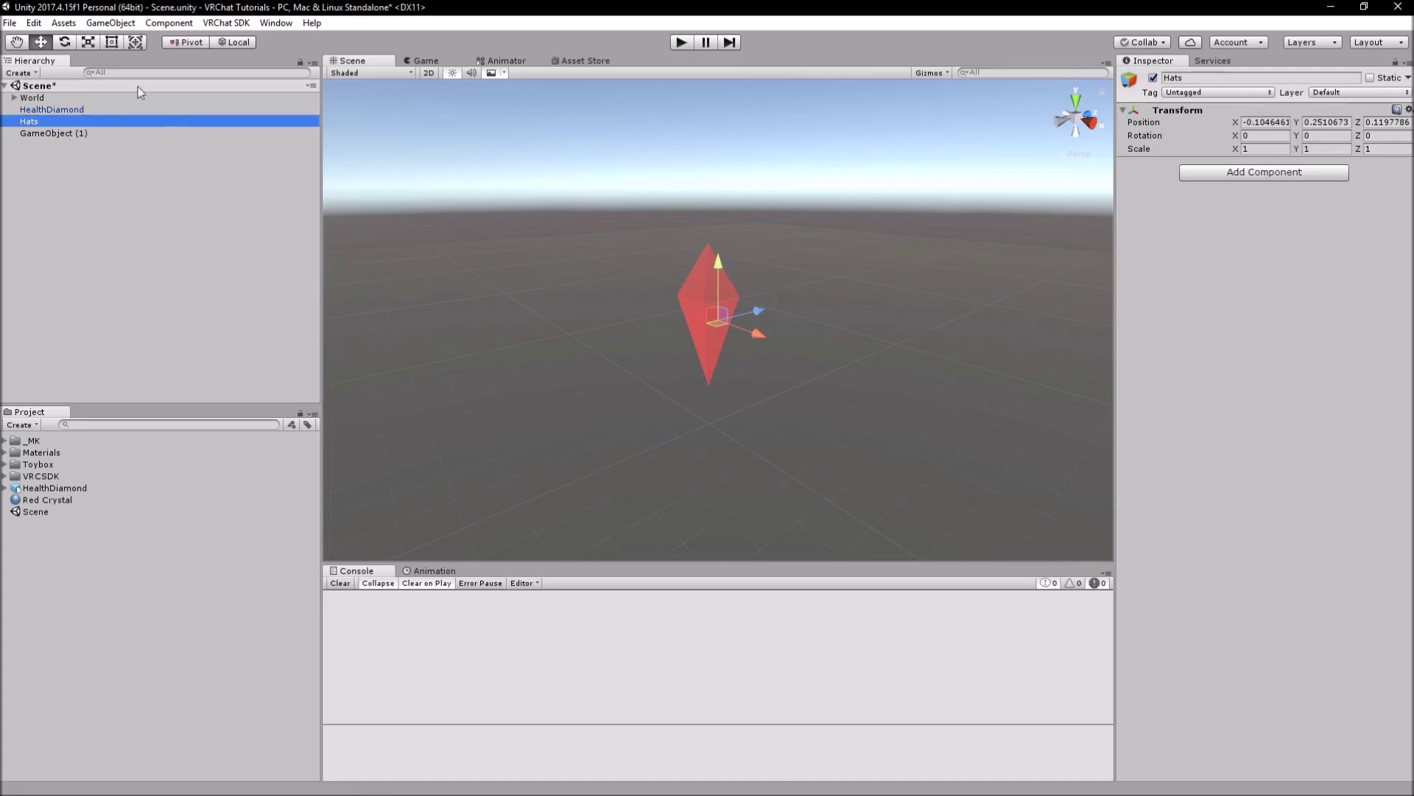
pyautogui.moveTo(66, 109)
pyautogui.mouseDown()
pyautogui.moveTo(30, 127)
pyautogui.moveTo(37, 109)
pyautogui.mouseUp()
pyautogui.click(77, 218)
# Step: Rename the duplicated empty object to Health Diamond
pyautogui.press('F2')
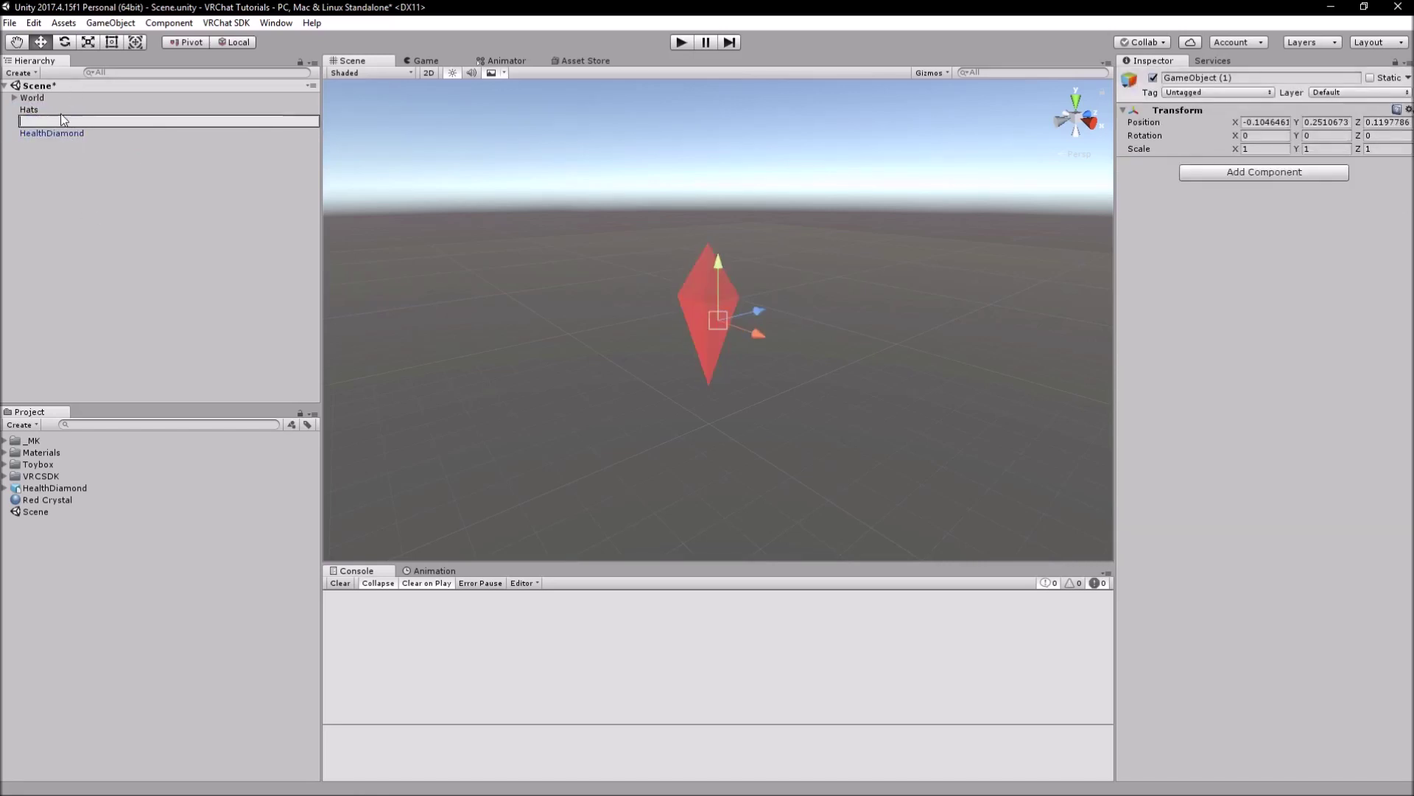
pyautogui.write('Health')
pyautogui.write('Diamond')
pyautogui.press('Return')
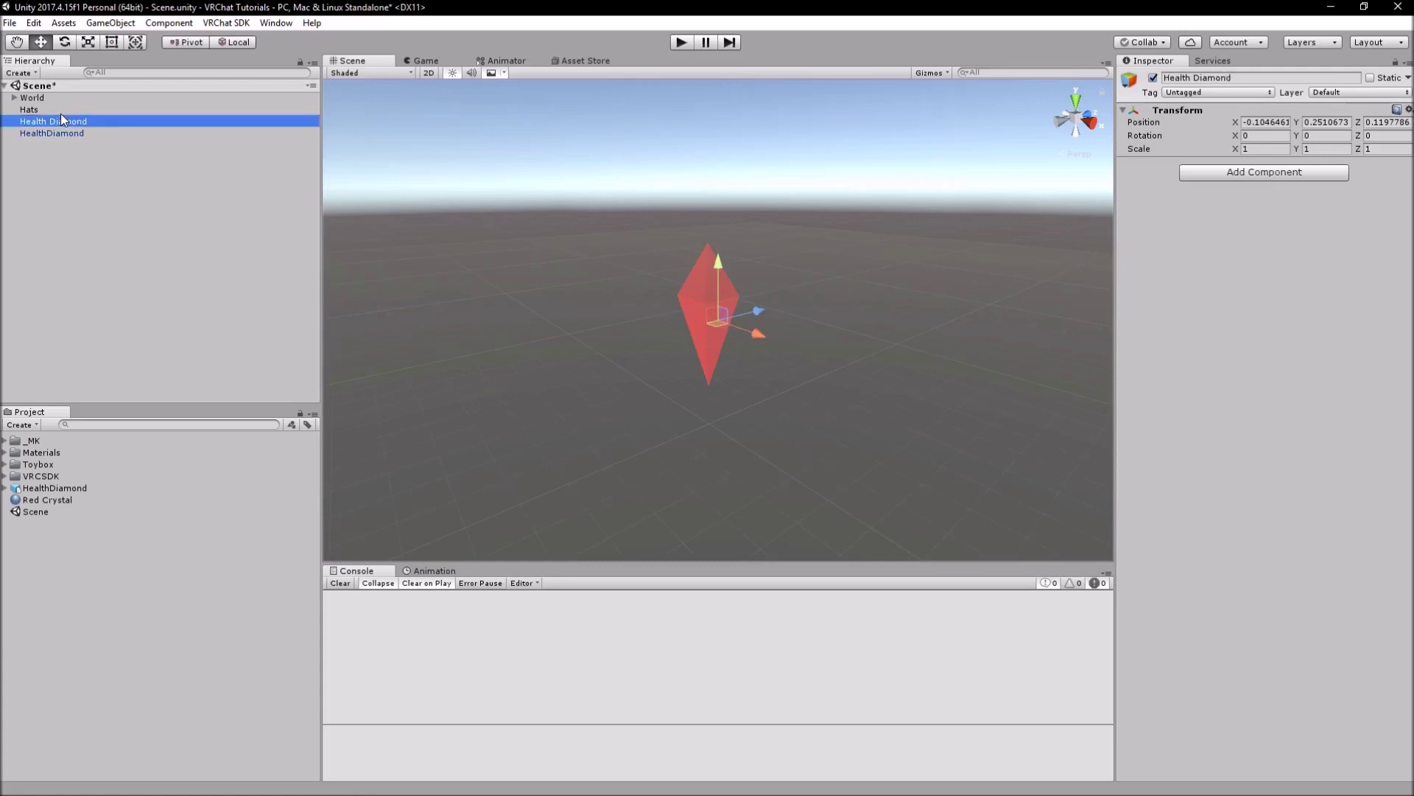
pyautogui.click(108, 262)
pyautogui.click(54, 121)
pyautogui.click(70, 171)
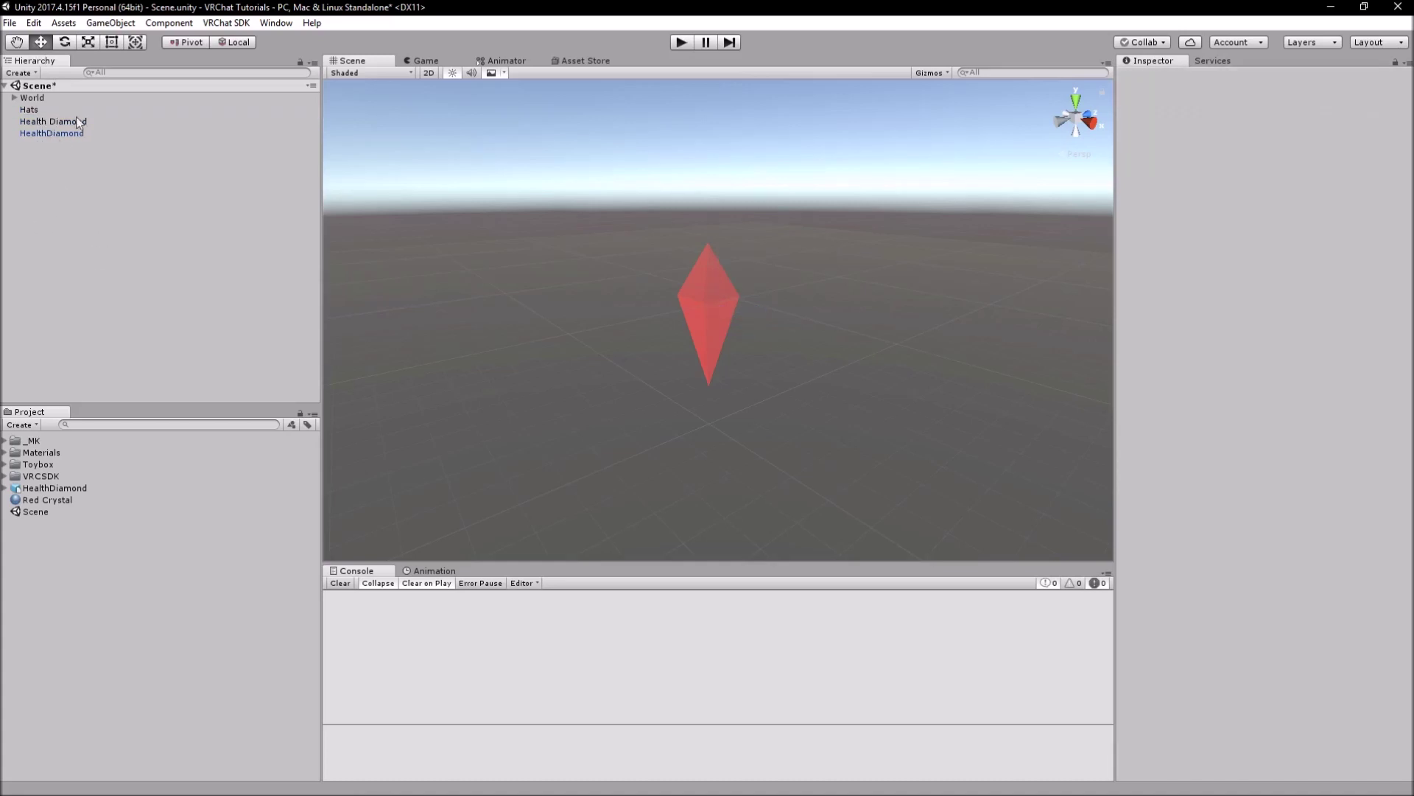
# Step: Create an empty child named Locking under Health Diamond
pyautogui.click(53, 121)
pyautogui.rightClick(53, 121)
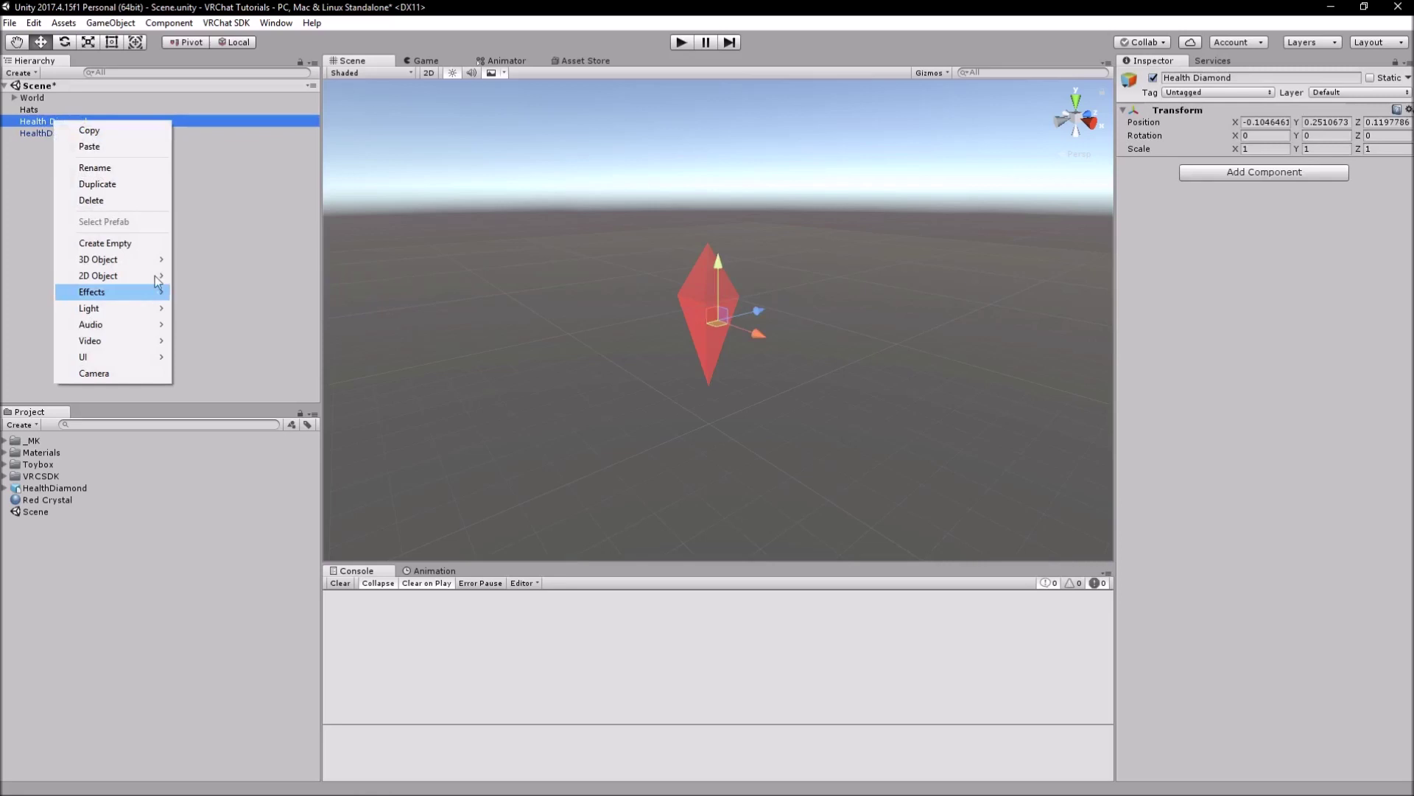
pyautogui.click(106, 243)
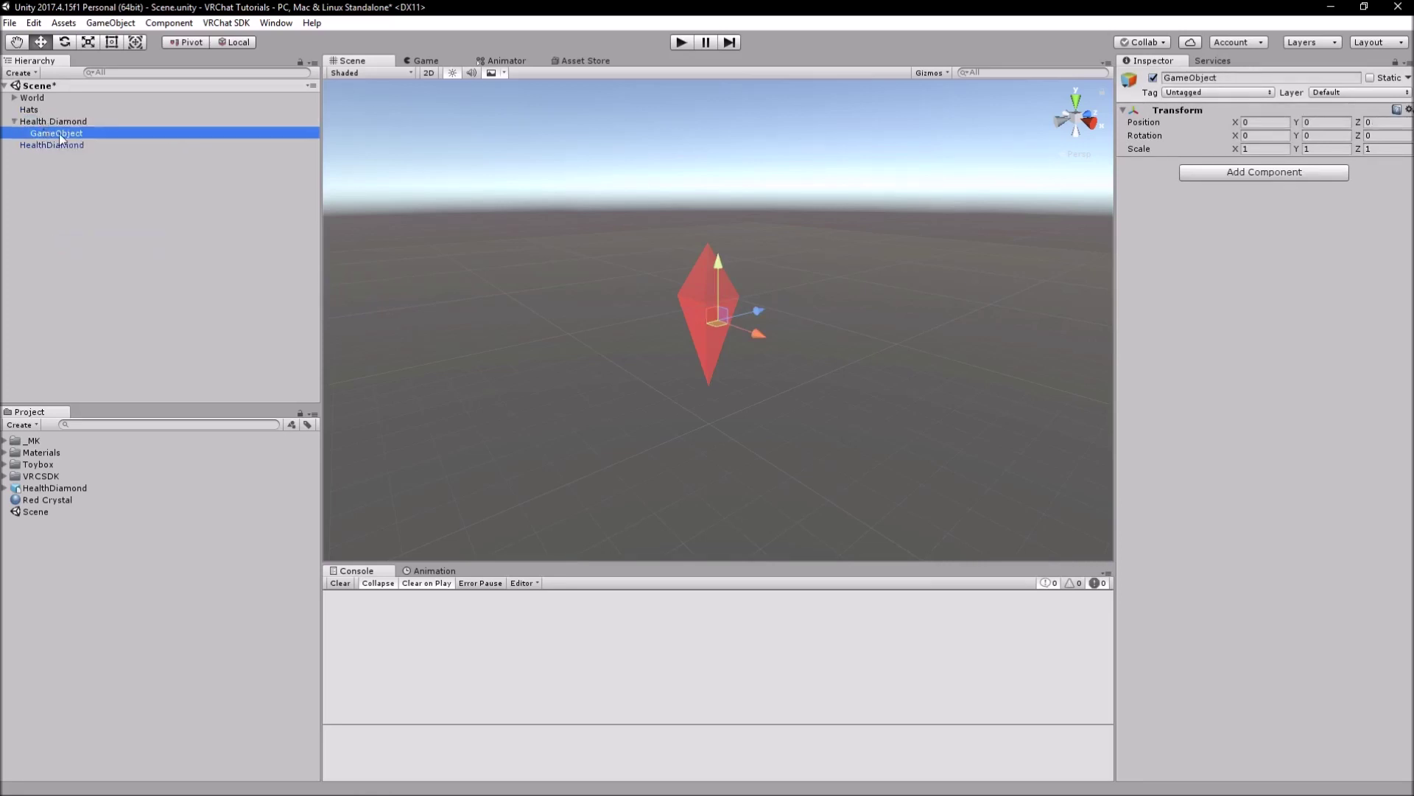
pyautogui.write('Locking')
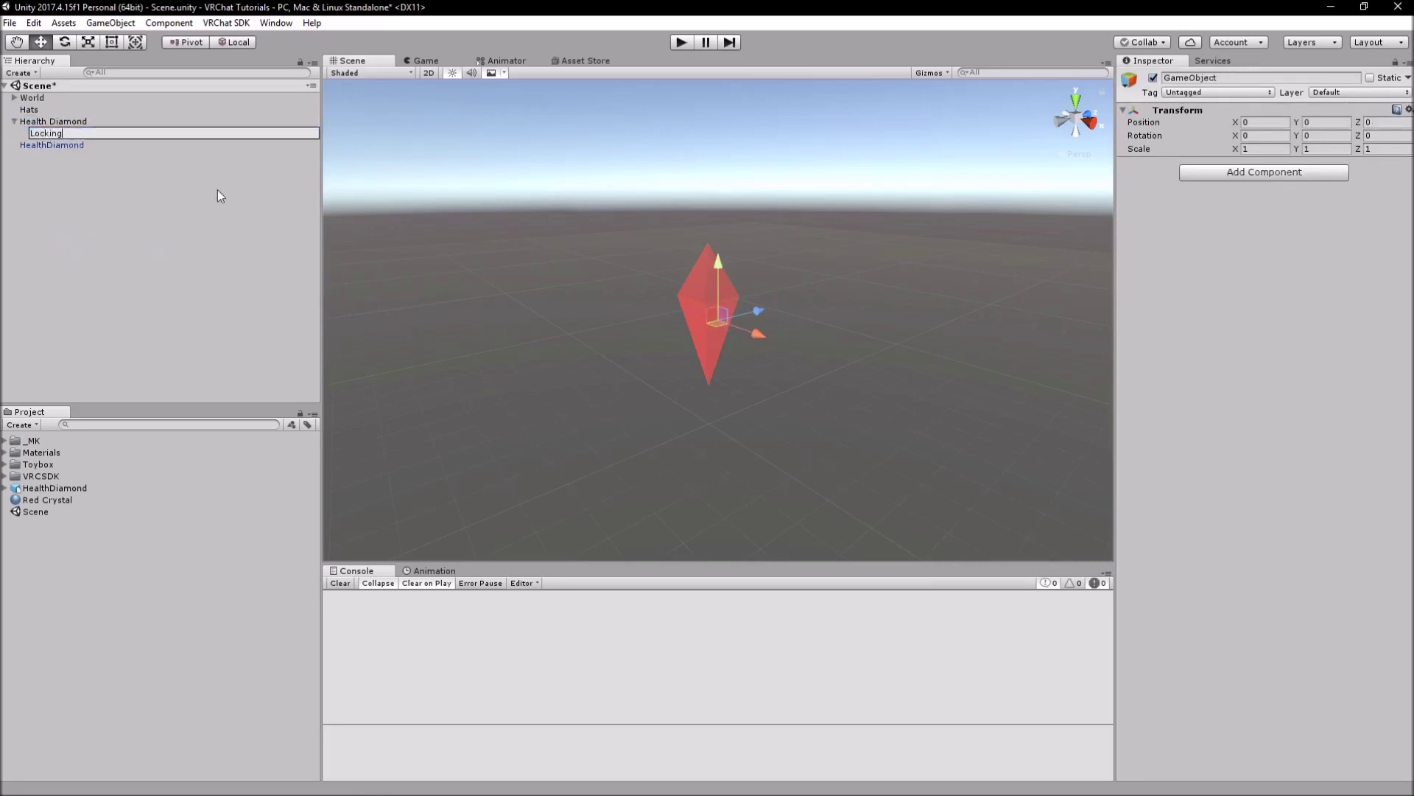
pyautogui.press('Return')
# Step: Nest HealthDiamond inside Locking, then frame Locking and check both transforms
pyautogui.moveTo(61, 146); pyautogui.dragTo(55, 134)
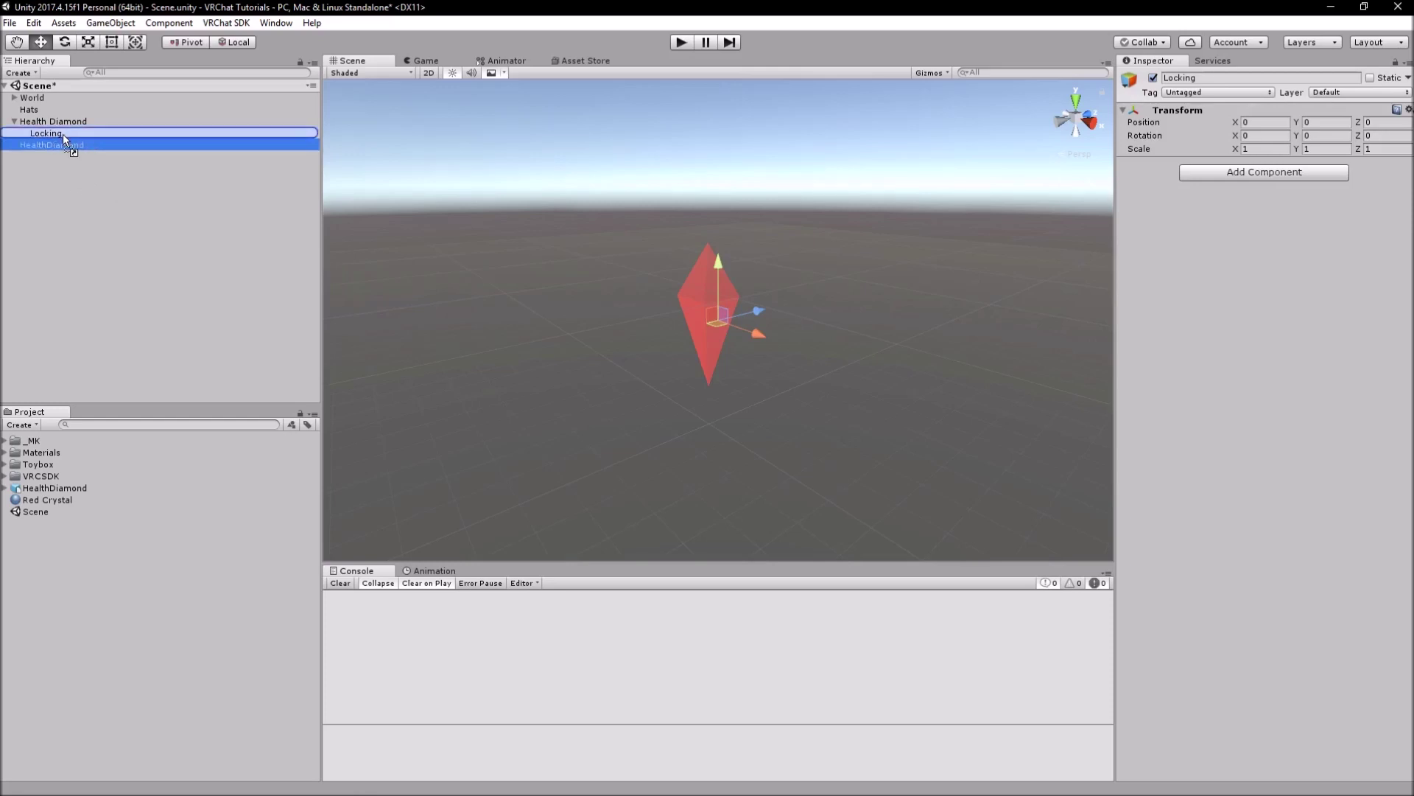
pyautogui.moveTo(63, 134); pyautogui.dragTo(63, 135)
pyautogui.click(65, 136)
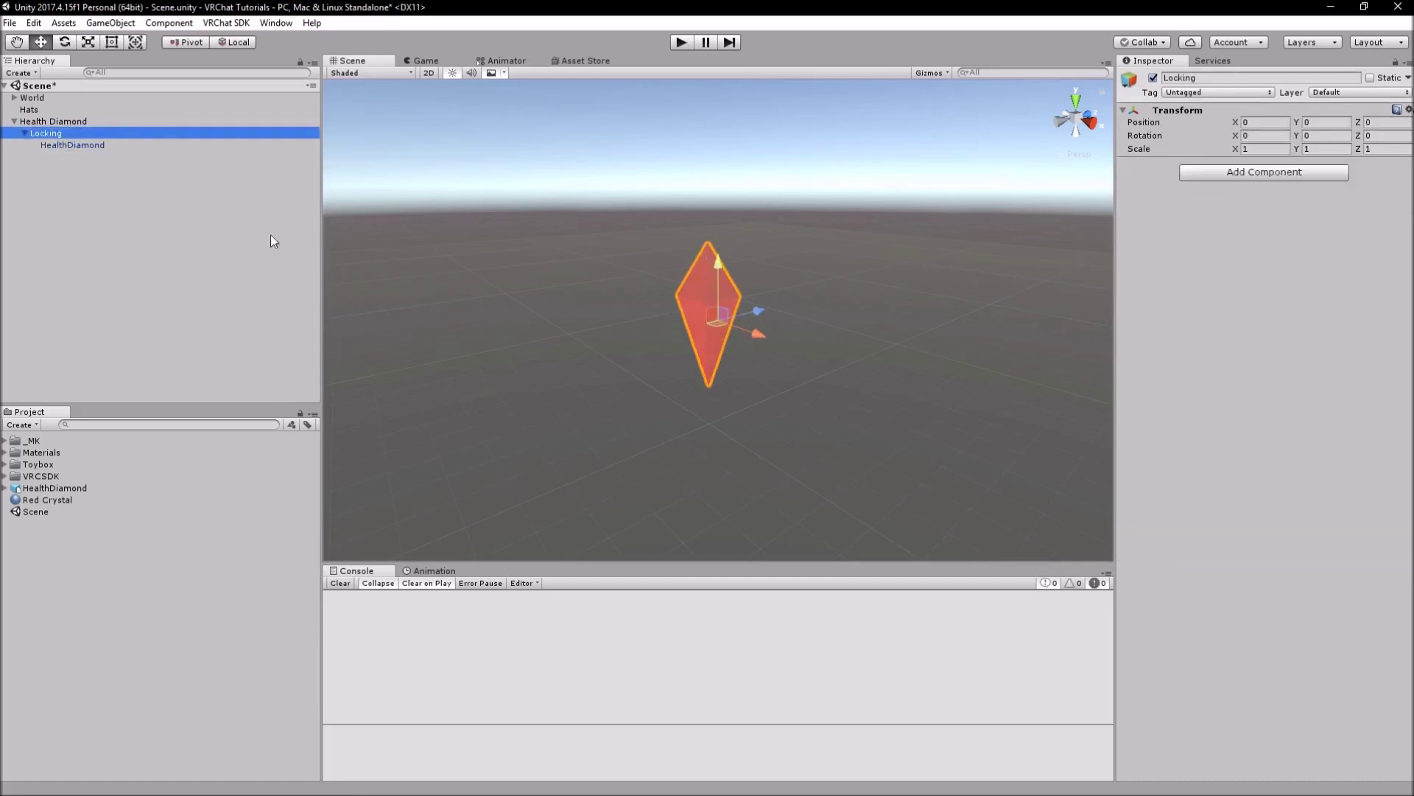
pyautogui.doubleClick(74, 133)
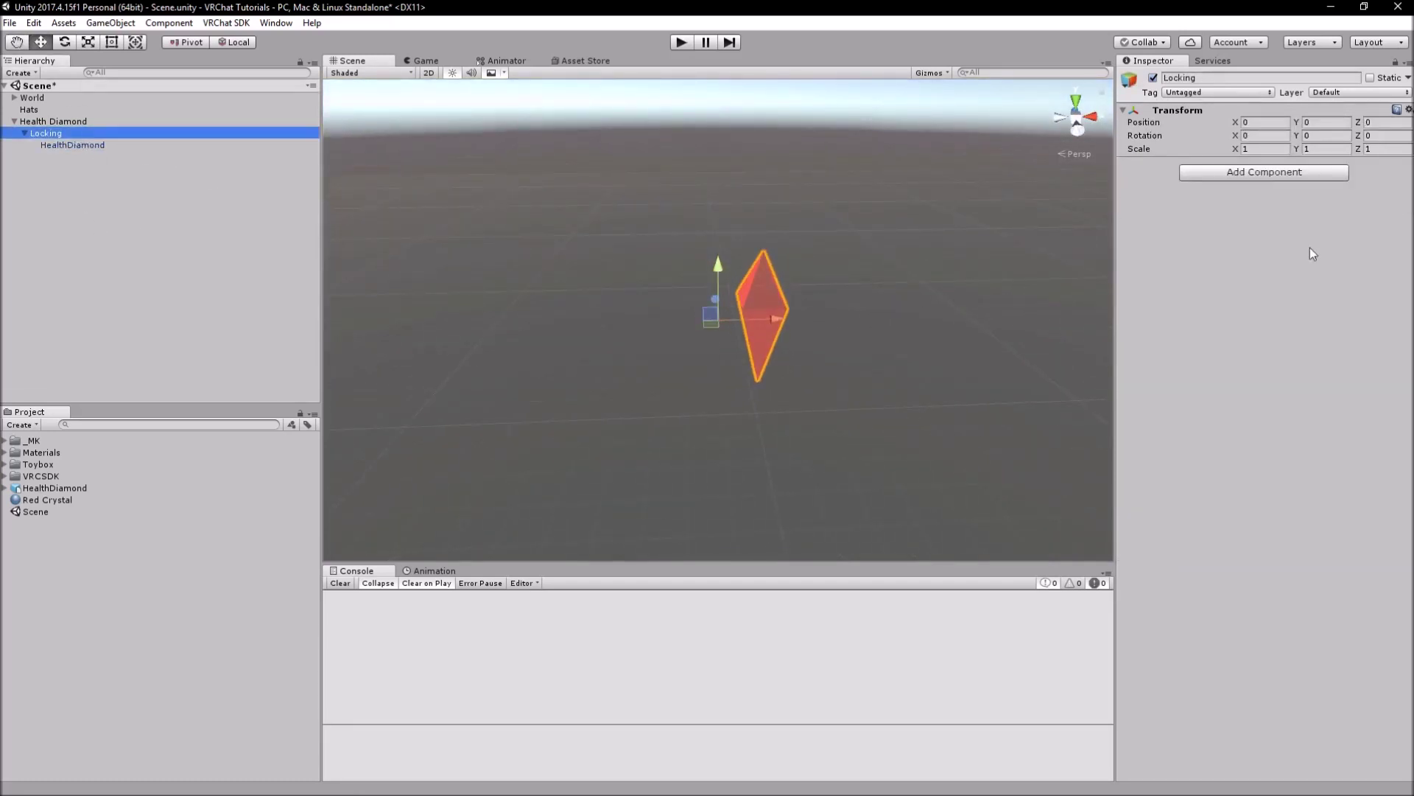
pyautogui.keyDown('alt'); pyautogui.moveTo(960, 281); pyautogui.dragTo(810, 213); pyautogui.keyUp('alt')
pyautogui.click(77, 146)
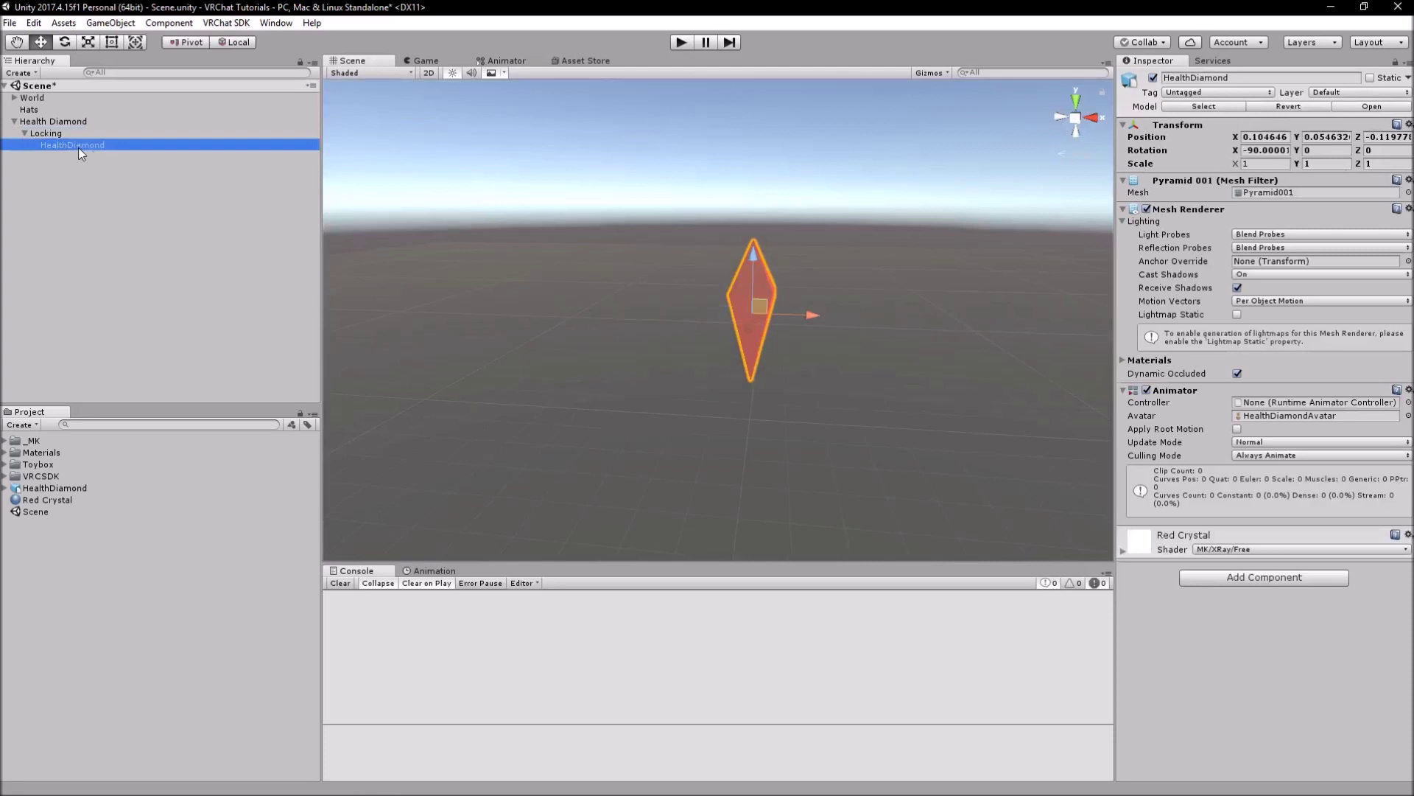
pyautogui.click(58, 134)
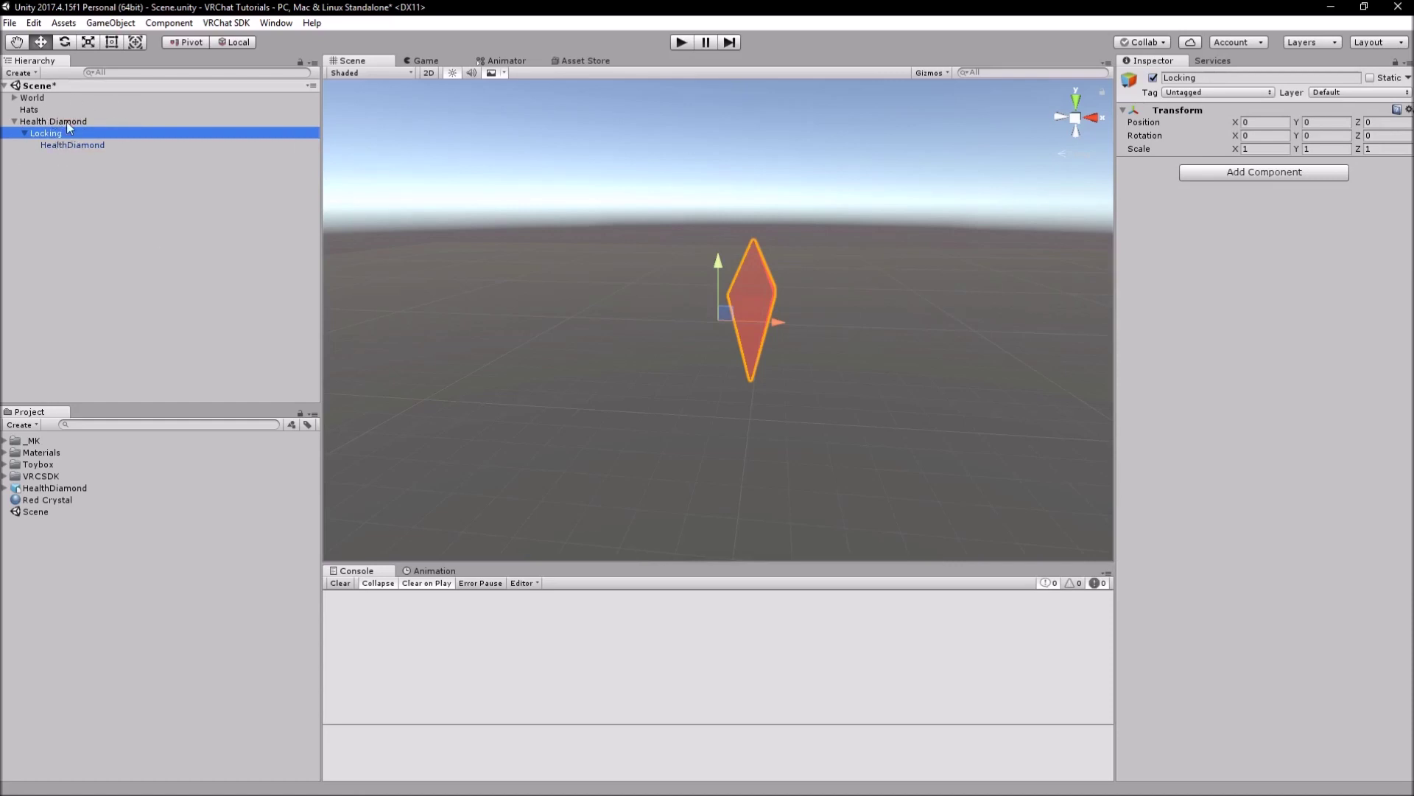
pyautogui.click(73, 146)
# Step: Drag the Toybox PlayerTracking prefab into the Hierarchy, place it just below World, and expand it
pyautogui.click(155, 261)
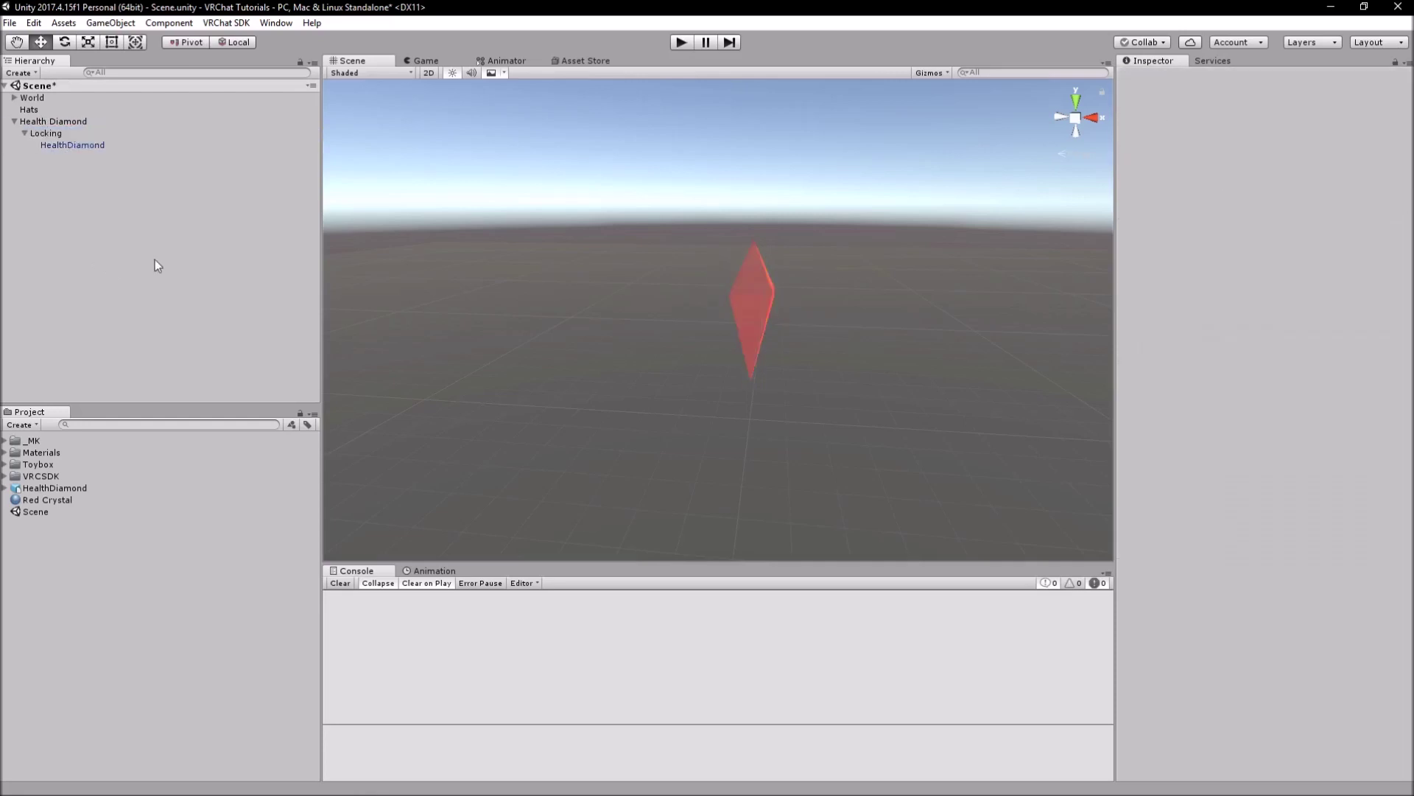
pyautogui.click(5, 464)
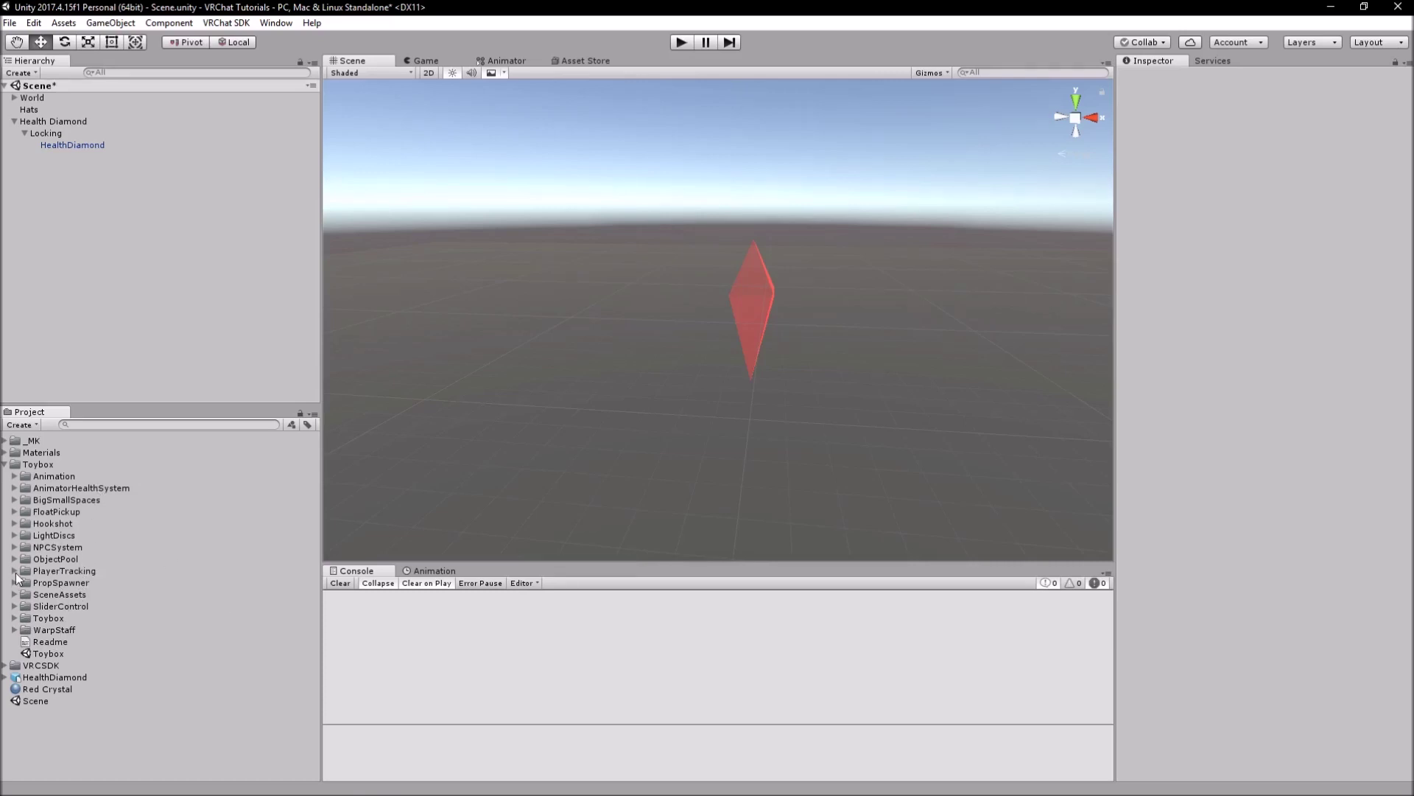
pyautogui.click(14, 571)
pyautogui.click(36, 465)
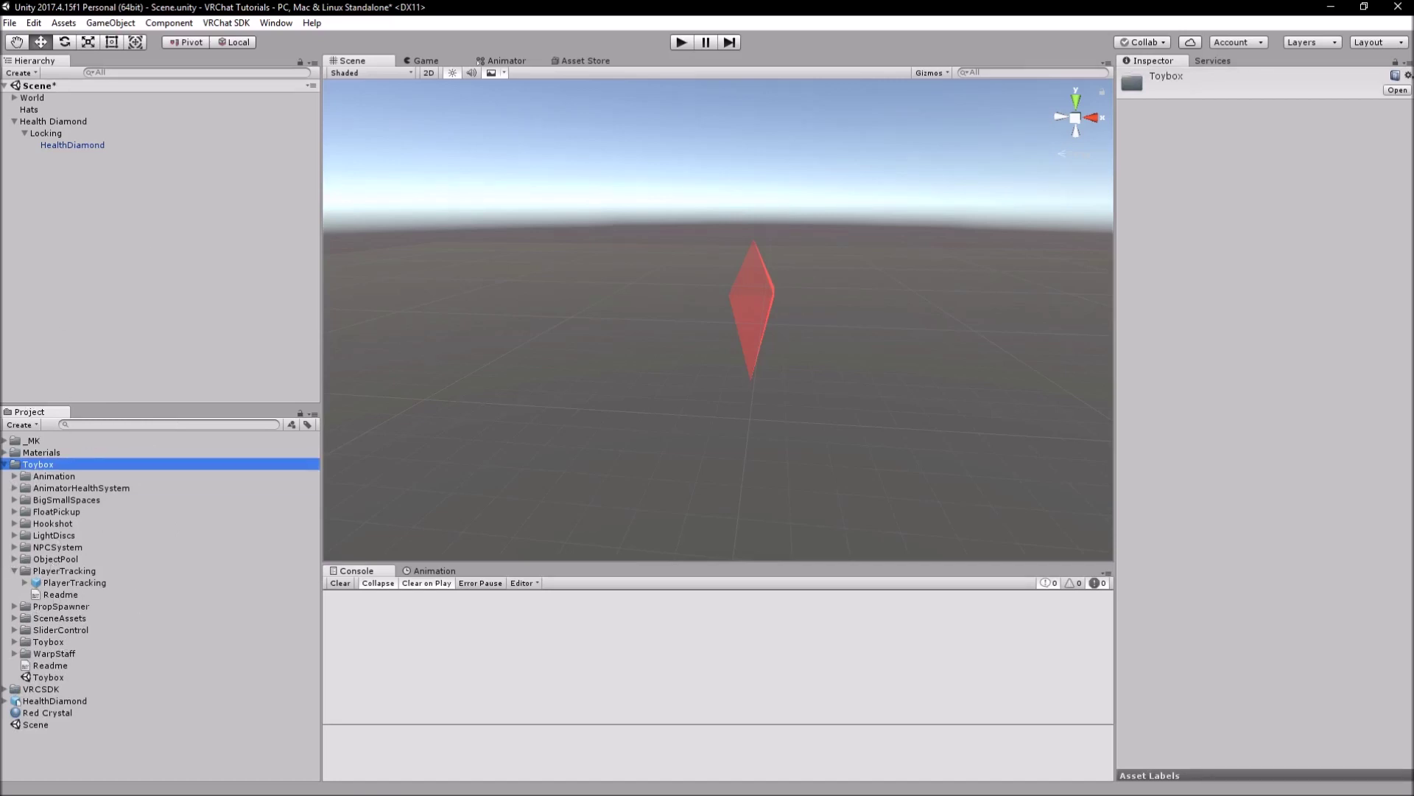
pyautogui.click(83, 572)
pyautogui.click(74, 594)
pyautogui.click(88, 582)
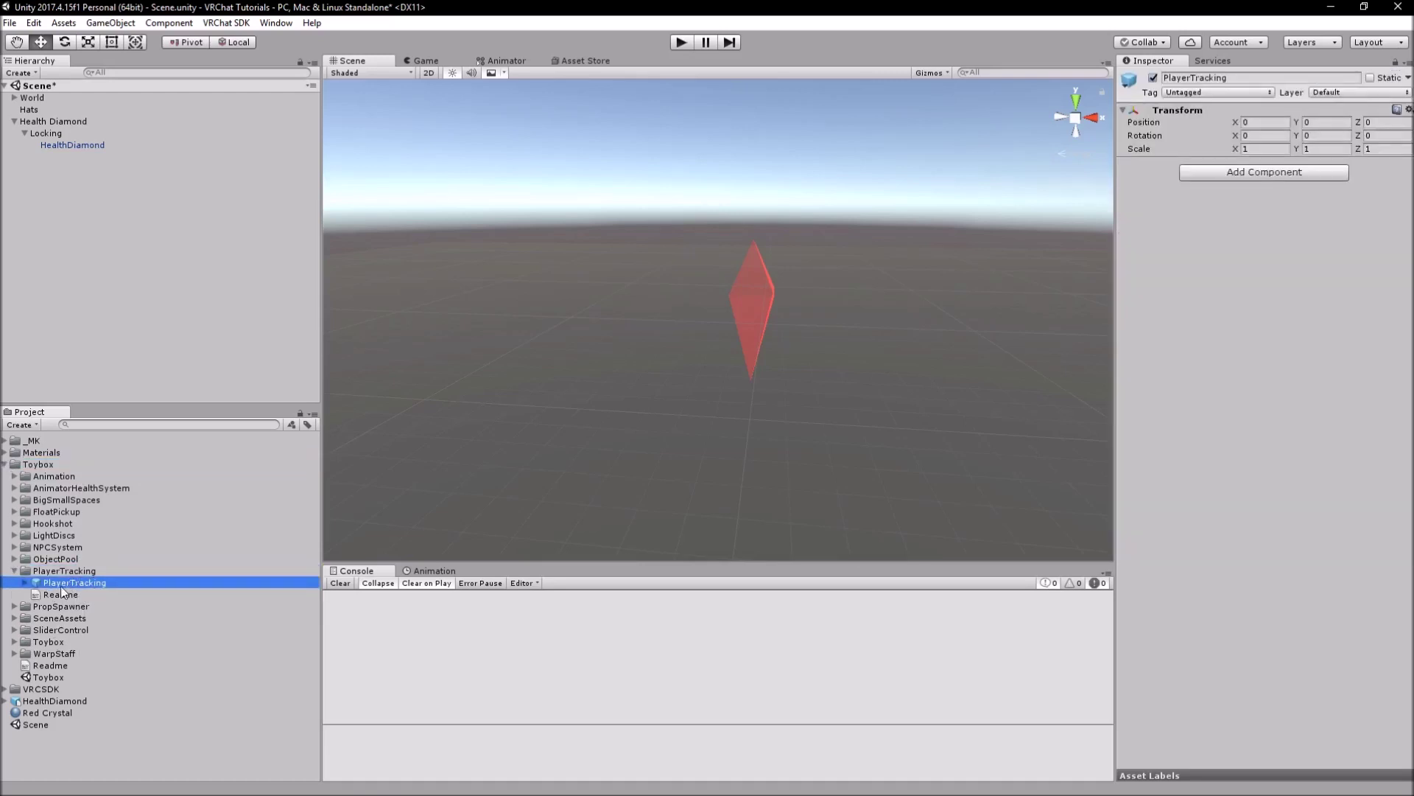
pyautogui.moveTo(87, 581); pyautogui.dragTo(146, 212)
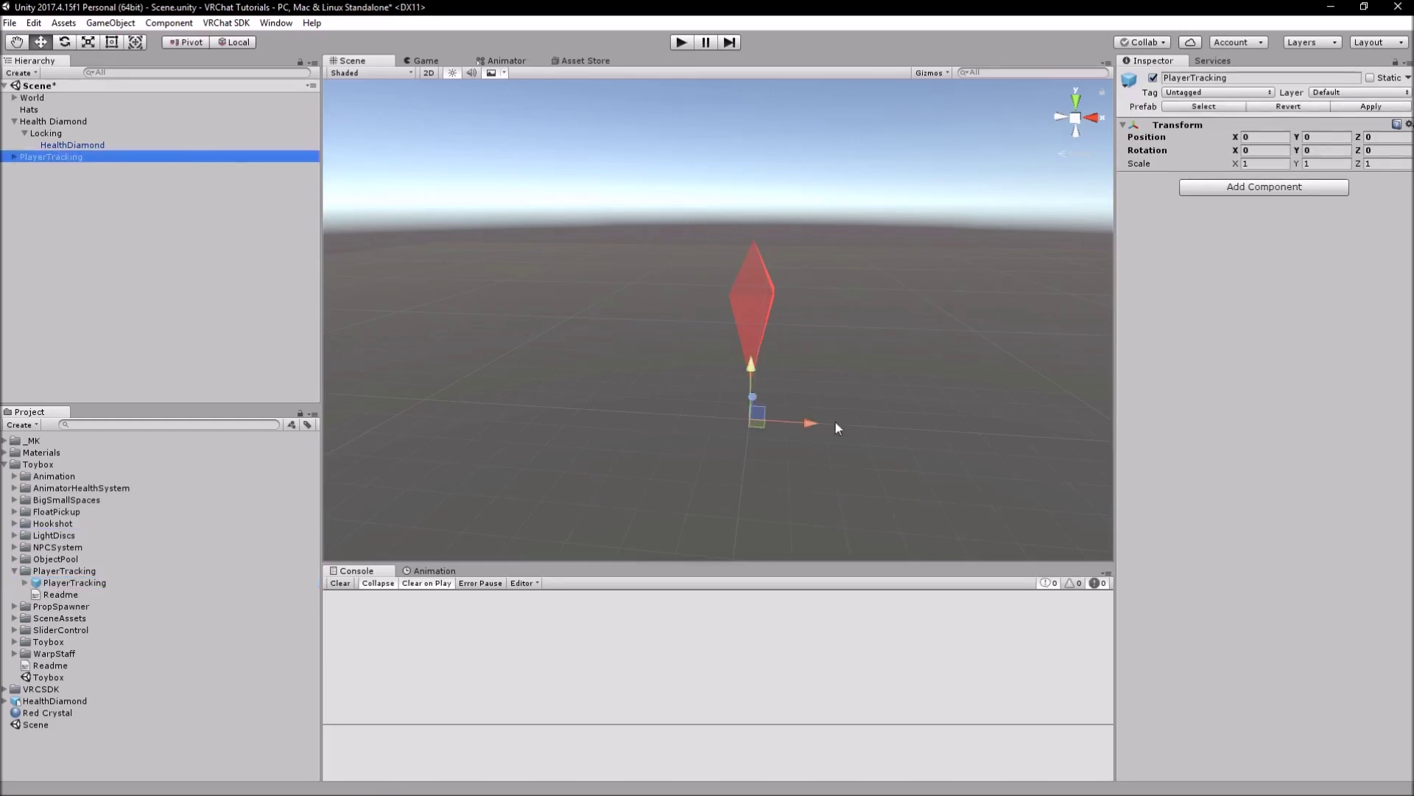
pyautogui.keyDown('alt'); pyautogui.moveTo(835, 428); pyautogui.dragTo(704, 221); pyautogui.keyUp('alt')
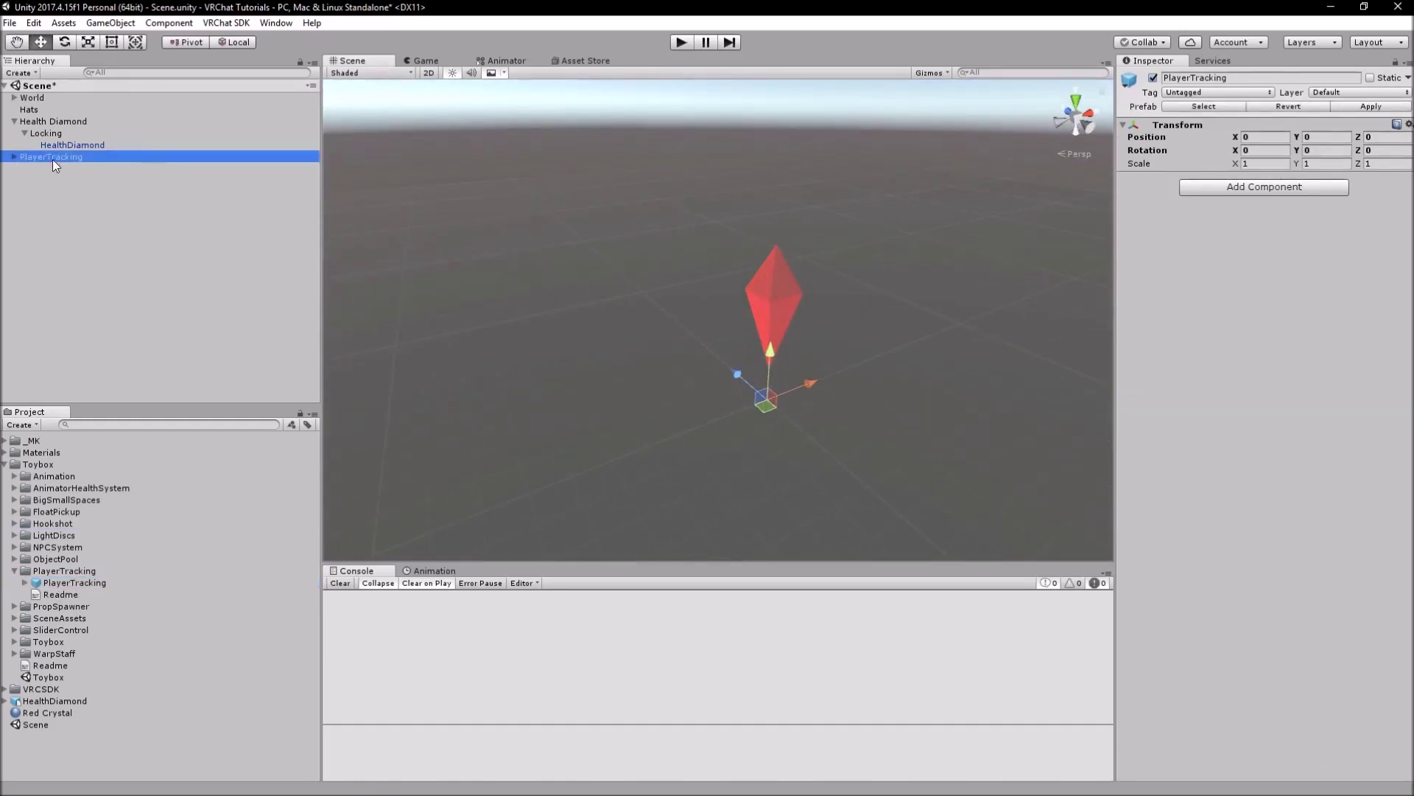
pyautogui.moveTo(51, 159); pyautogui.dragTo(56, 103)
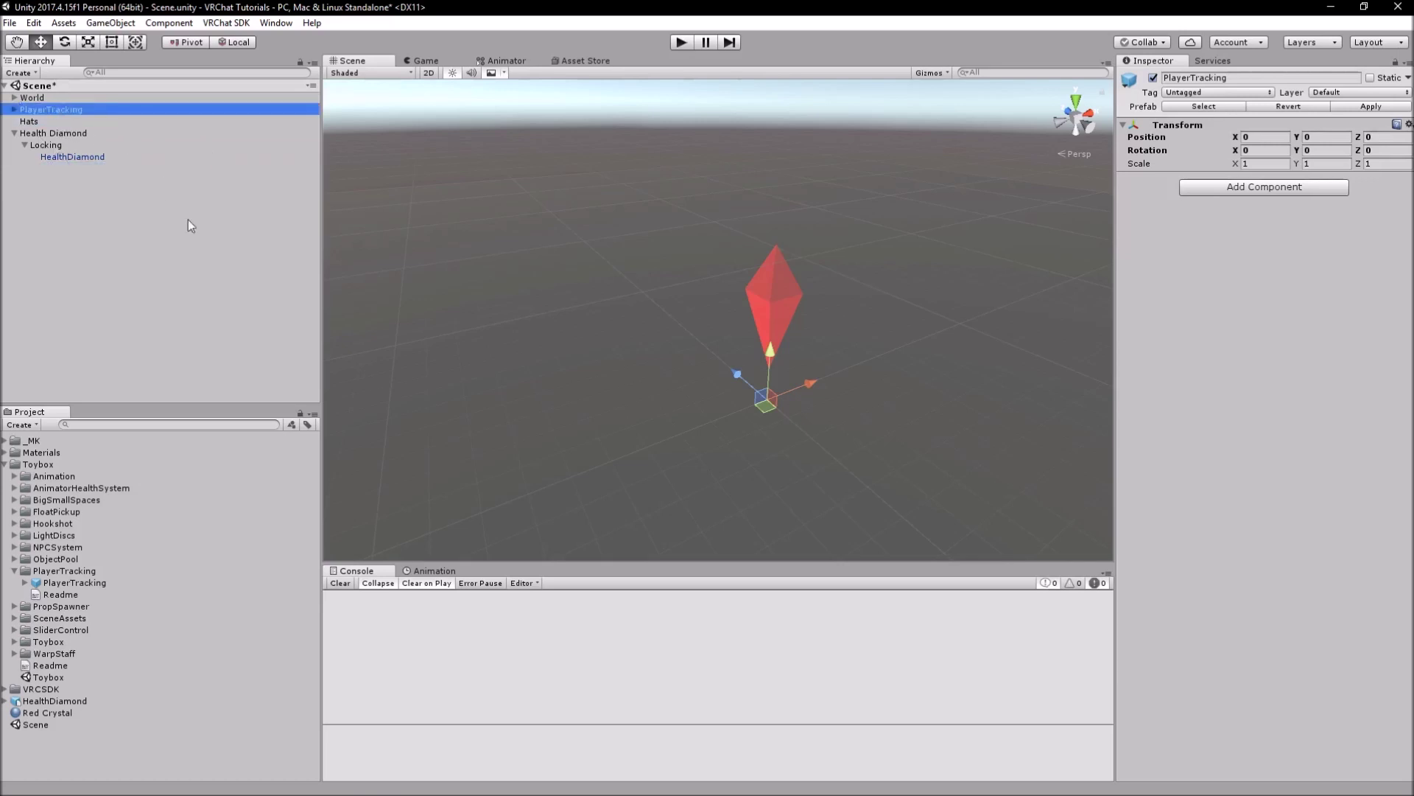
pyautogui.click(14, 109)
# Step: Create two empty child GameObjects under Locking
pyautogui.click(68, 182)
pyautogui.click(63, 193)
pyautogui.click(69, 202)
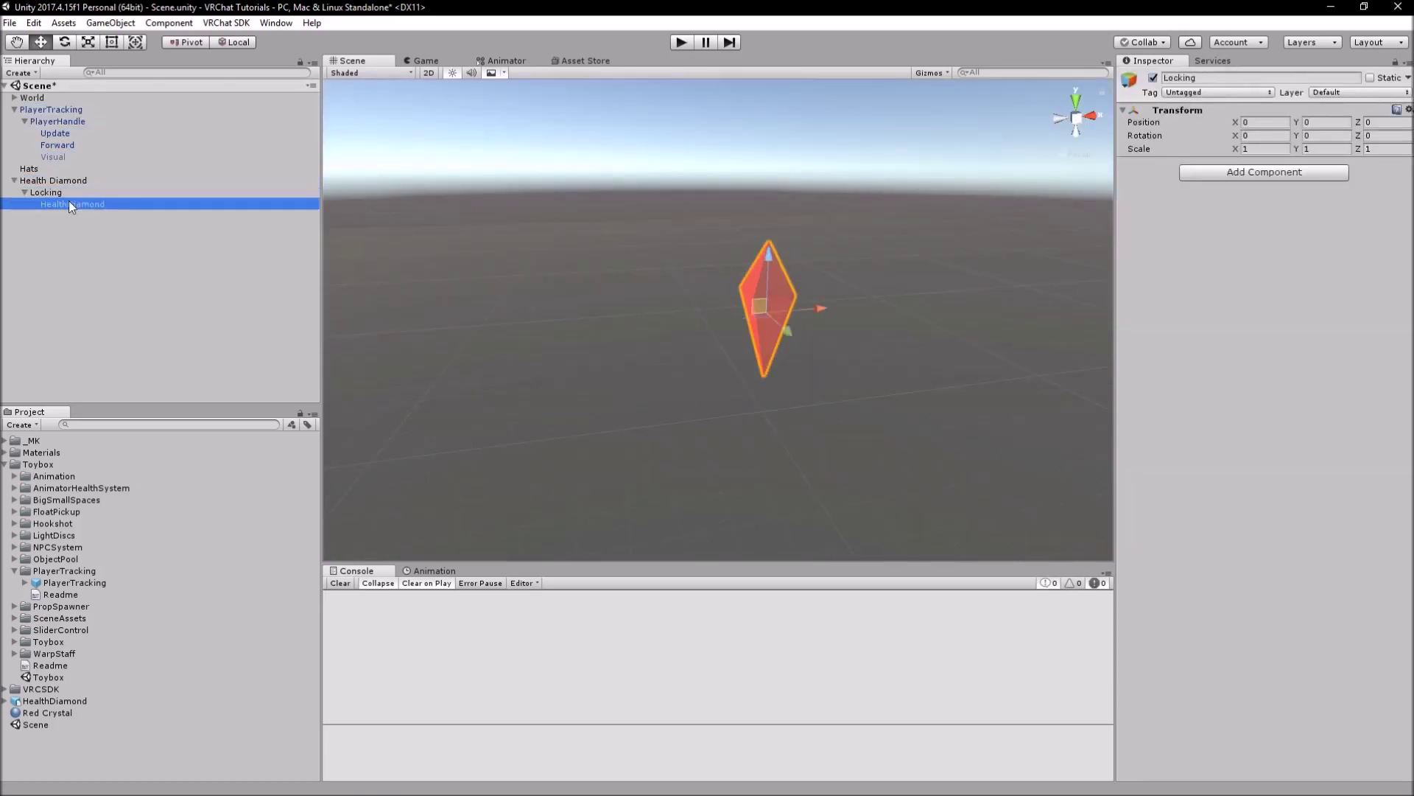
pyautogui.click(68, 194)
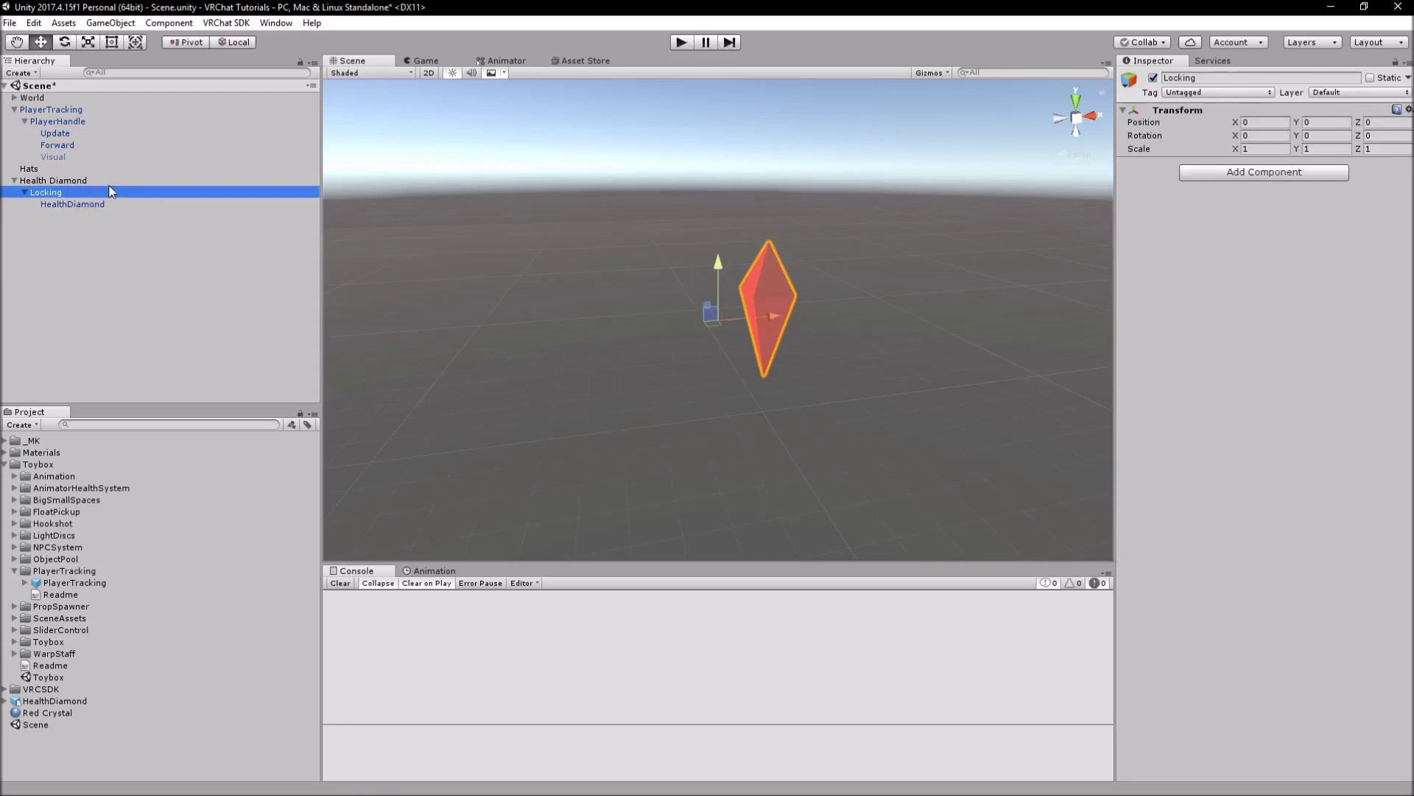
pyautogui.rightClick(60, 193)
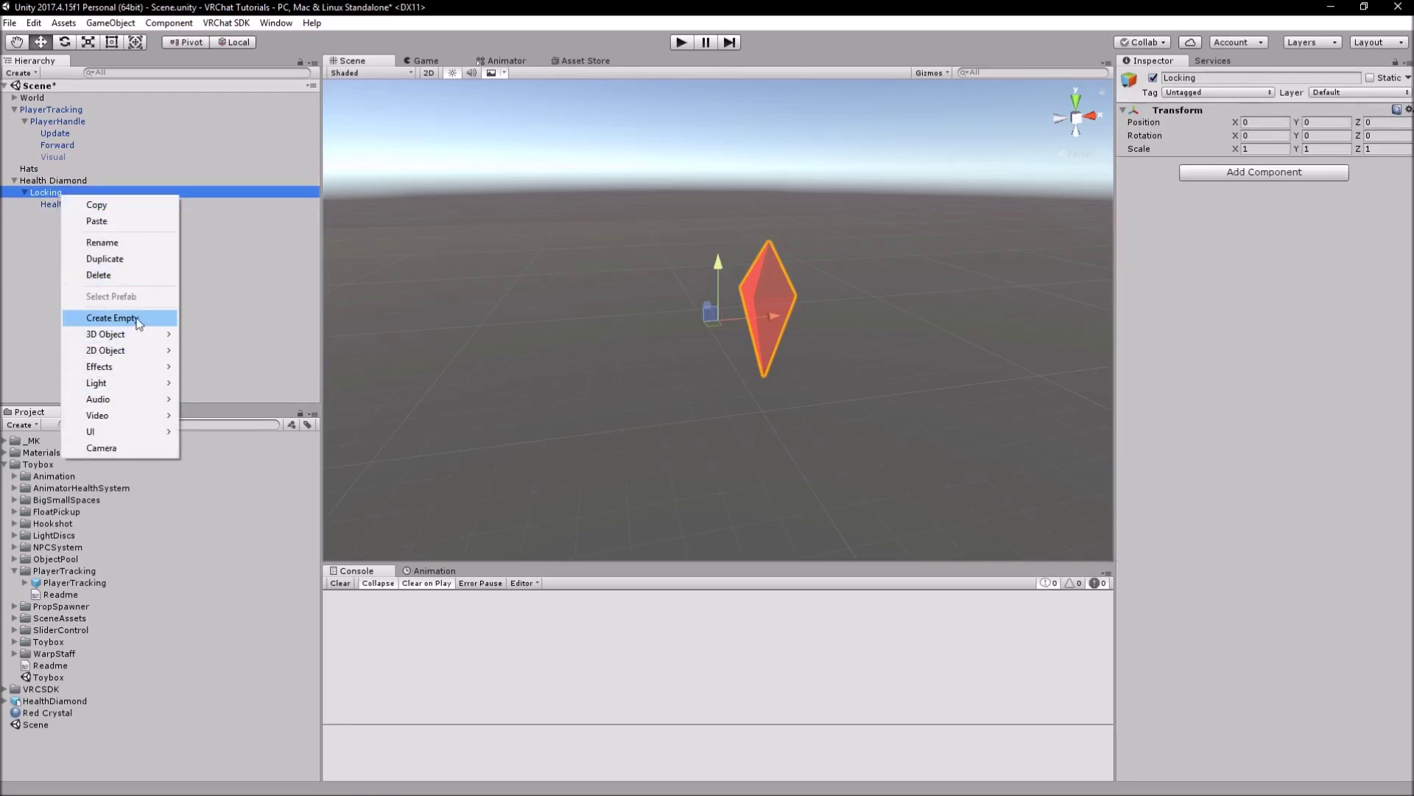
pyautogui.click(111, 317)
pyautogui.hotkey('ctrl', 'd')
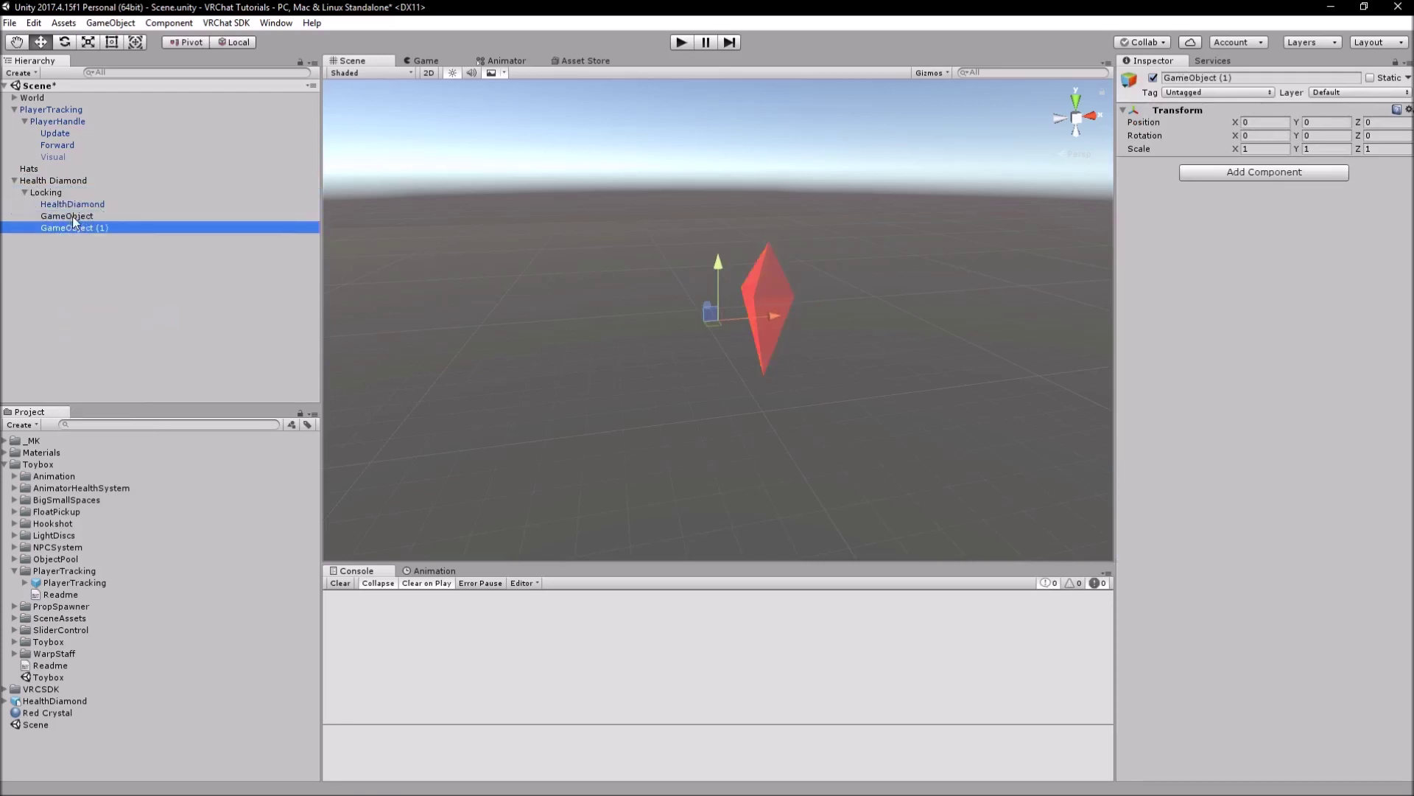
pyautogui.click(82, 217)
pyautogui.click(67, 244)
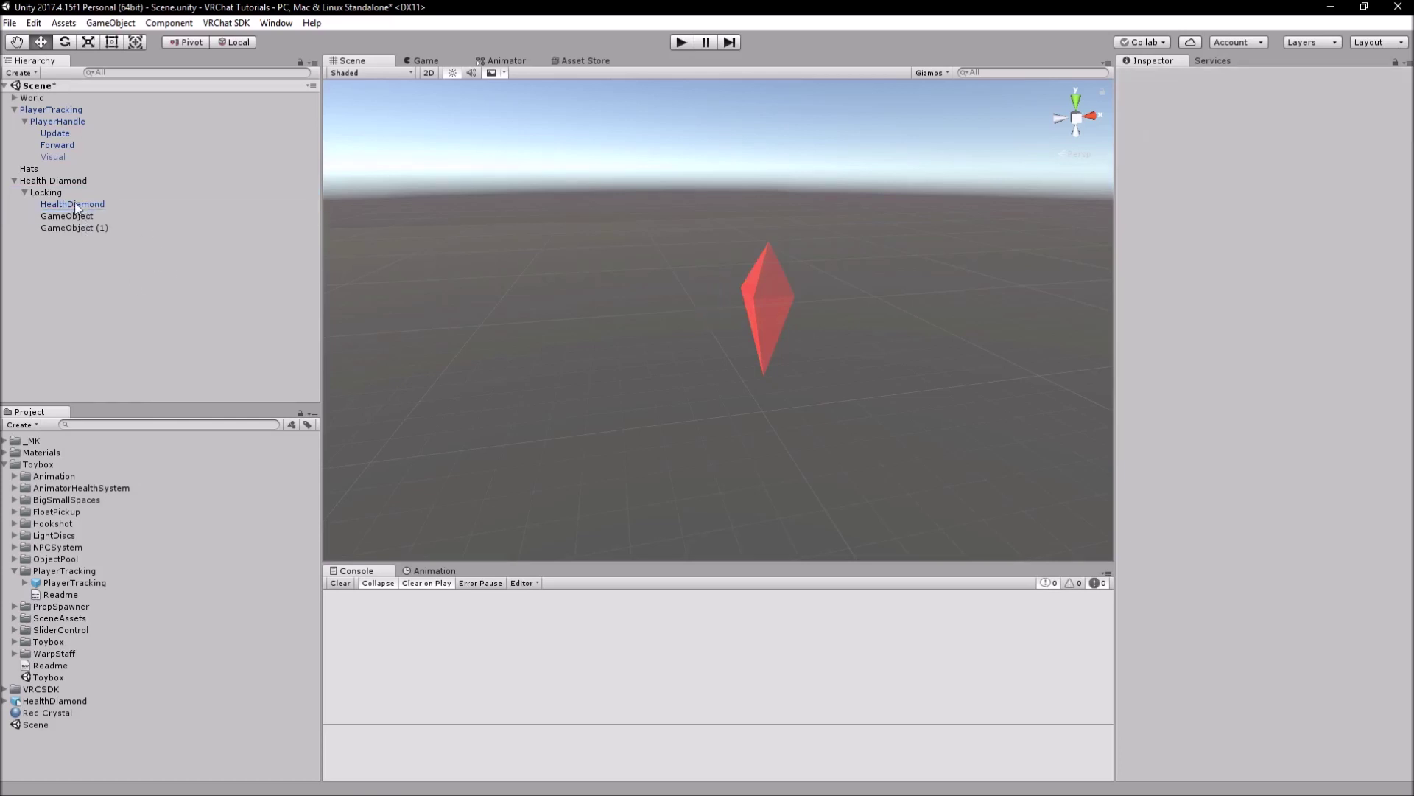
# Step: Reset HealthDiamond's Transform and set its X rotation to -90
pyautogui.click(87, 205)
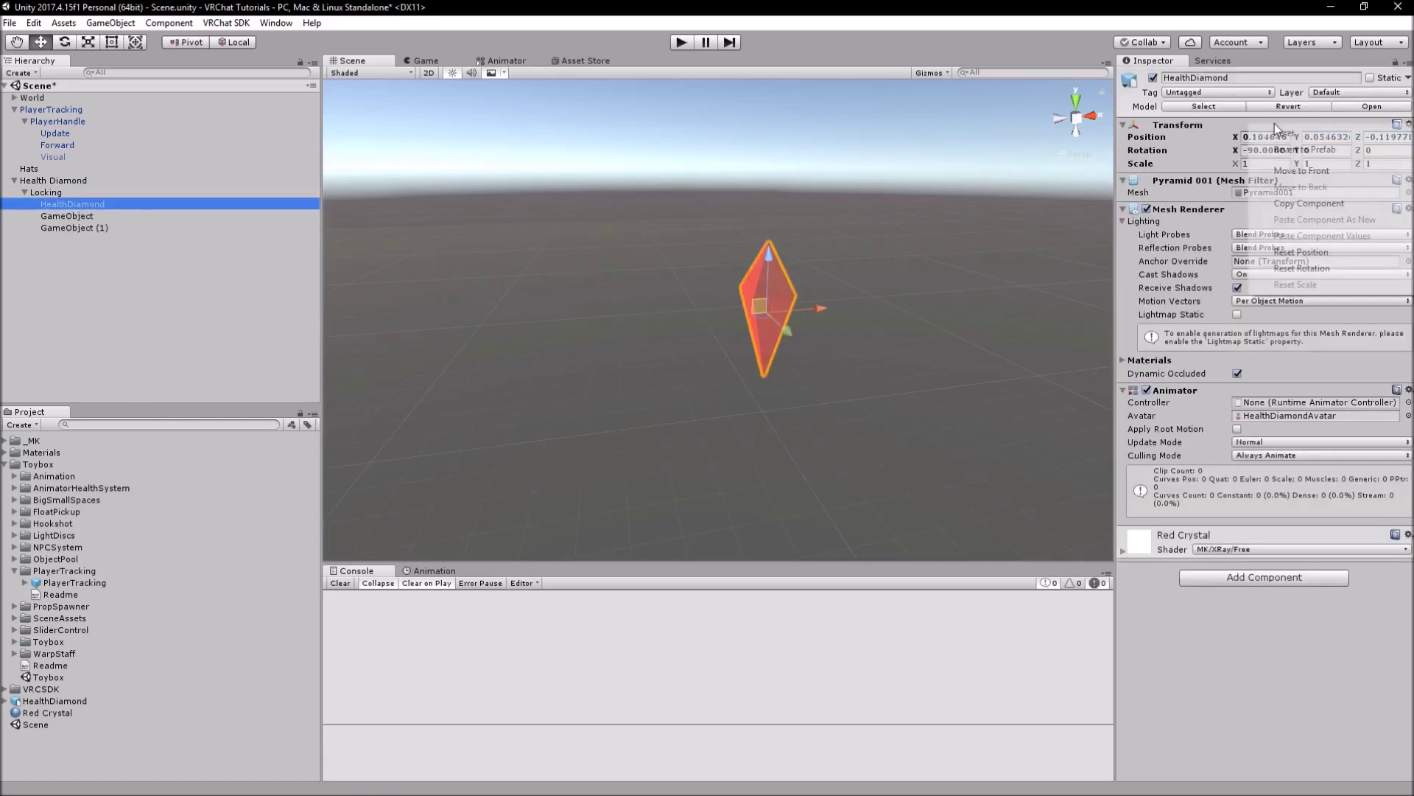
pyautogui.rightClick(1275, 123)
pyautogui.click(1268, 130)
pyautogui.click(1271, 150)
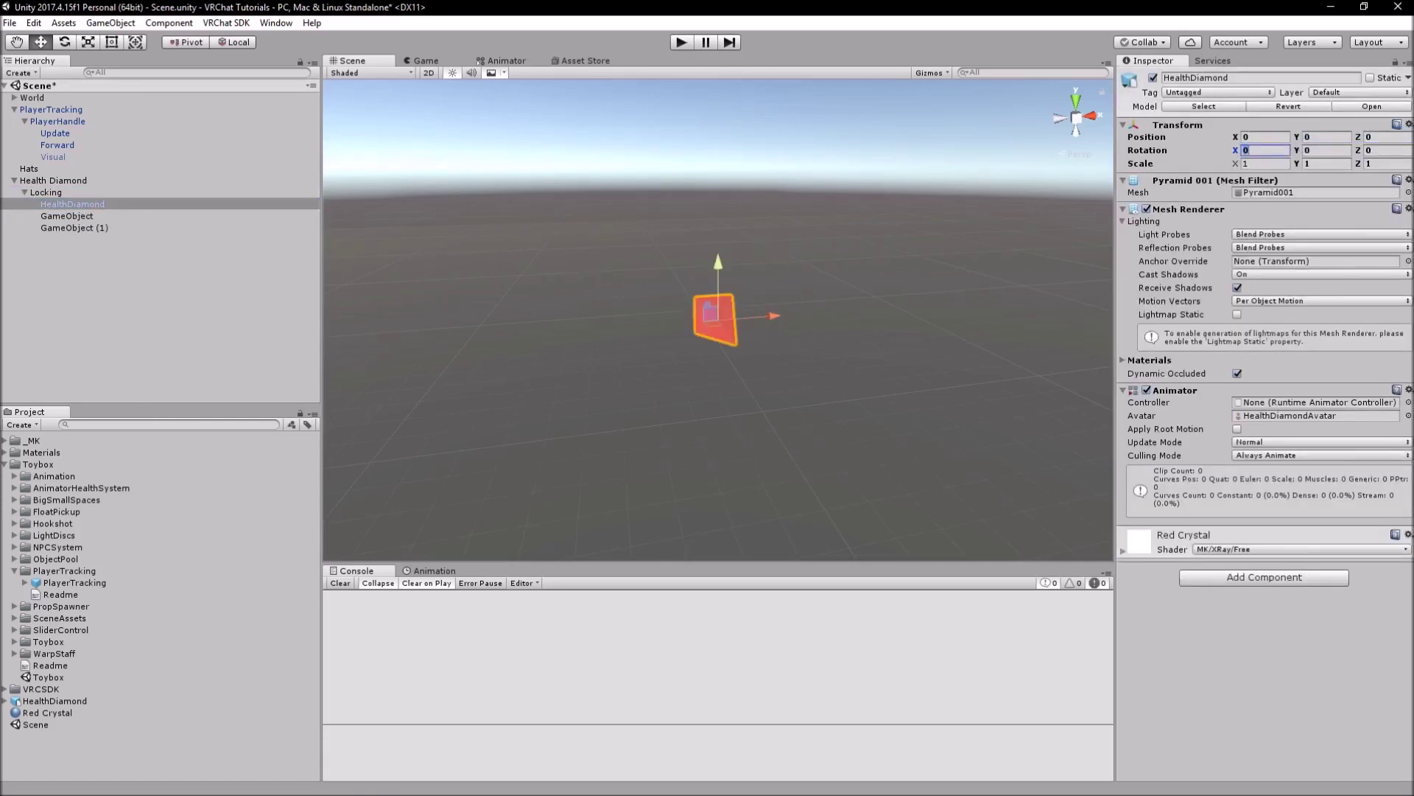
pyautogui.write('-90')
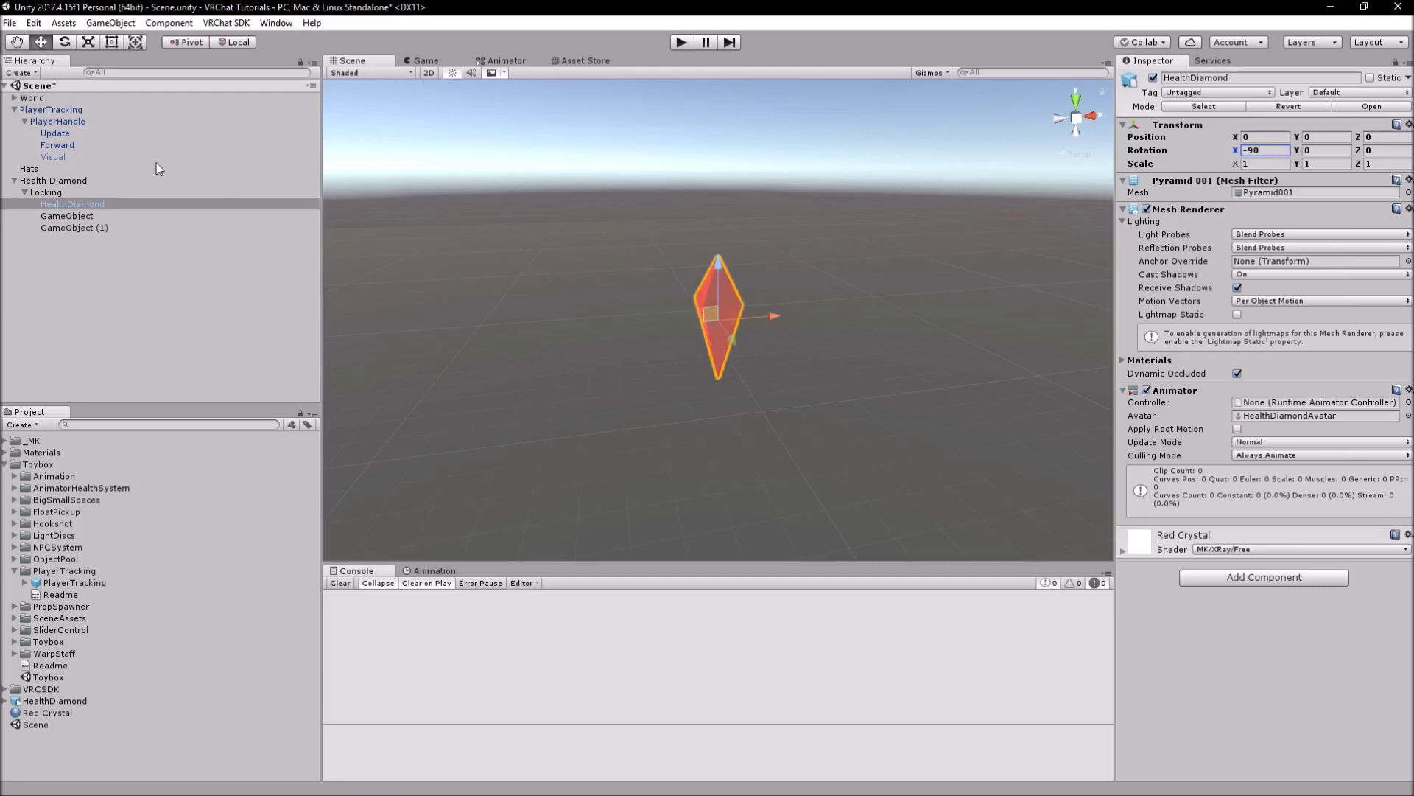
# Step: Rename the empty children ButtonParenting and ButtonUnParenting, then select both
pyautogui.click(65, 216)
pyautogui.click(66, 216)
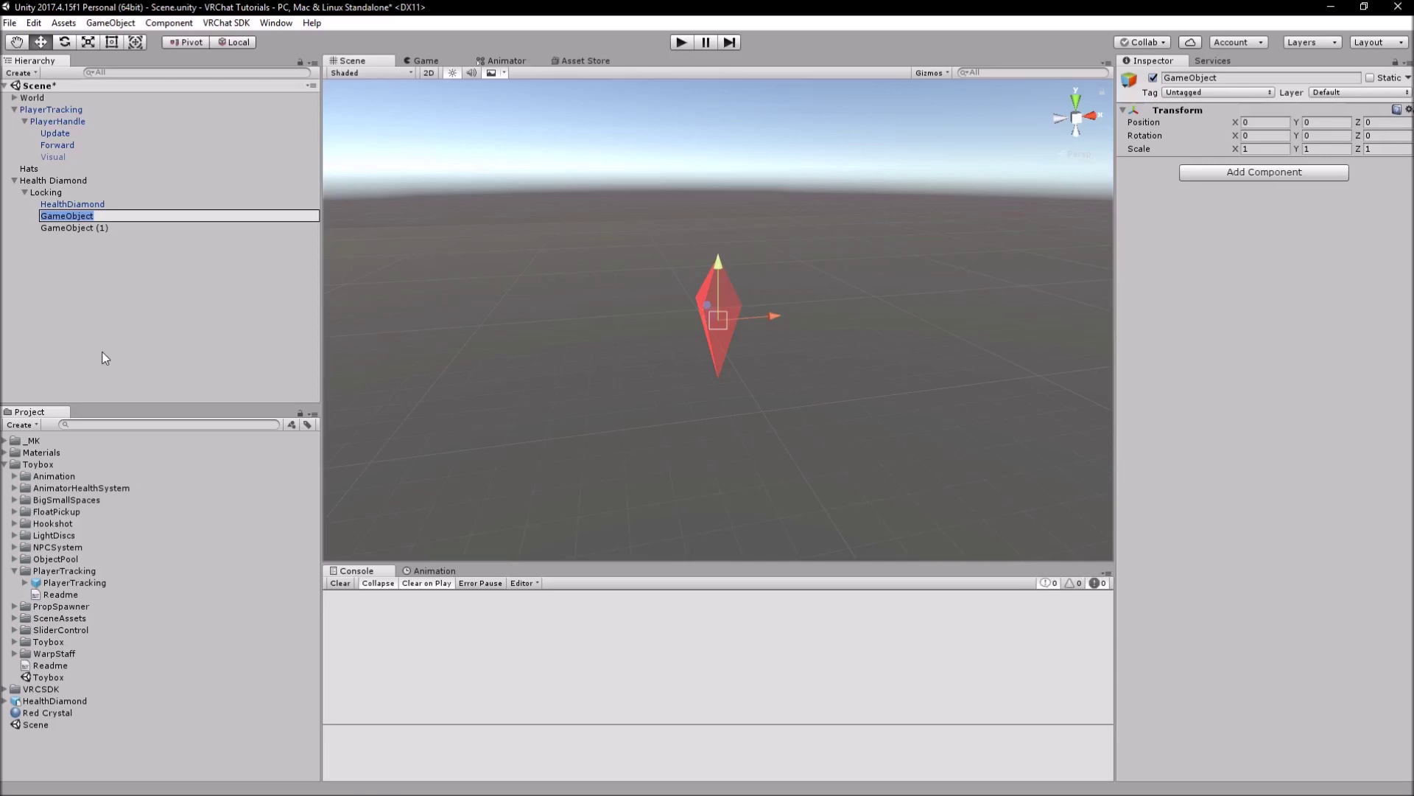
pyautogui.write('ButtonParenting')
pyautogui.press('Return')
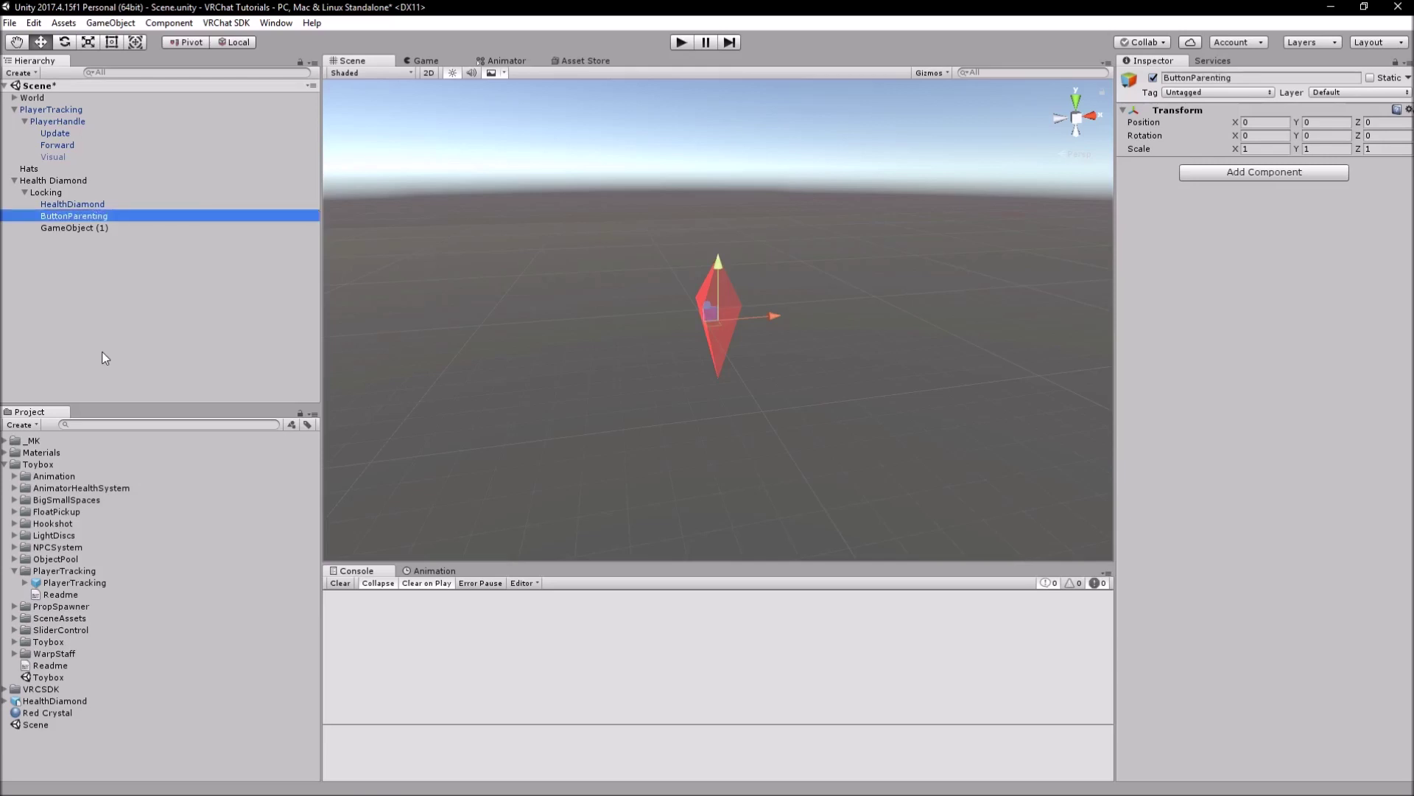
pyautogui.click(66, 229)
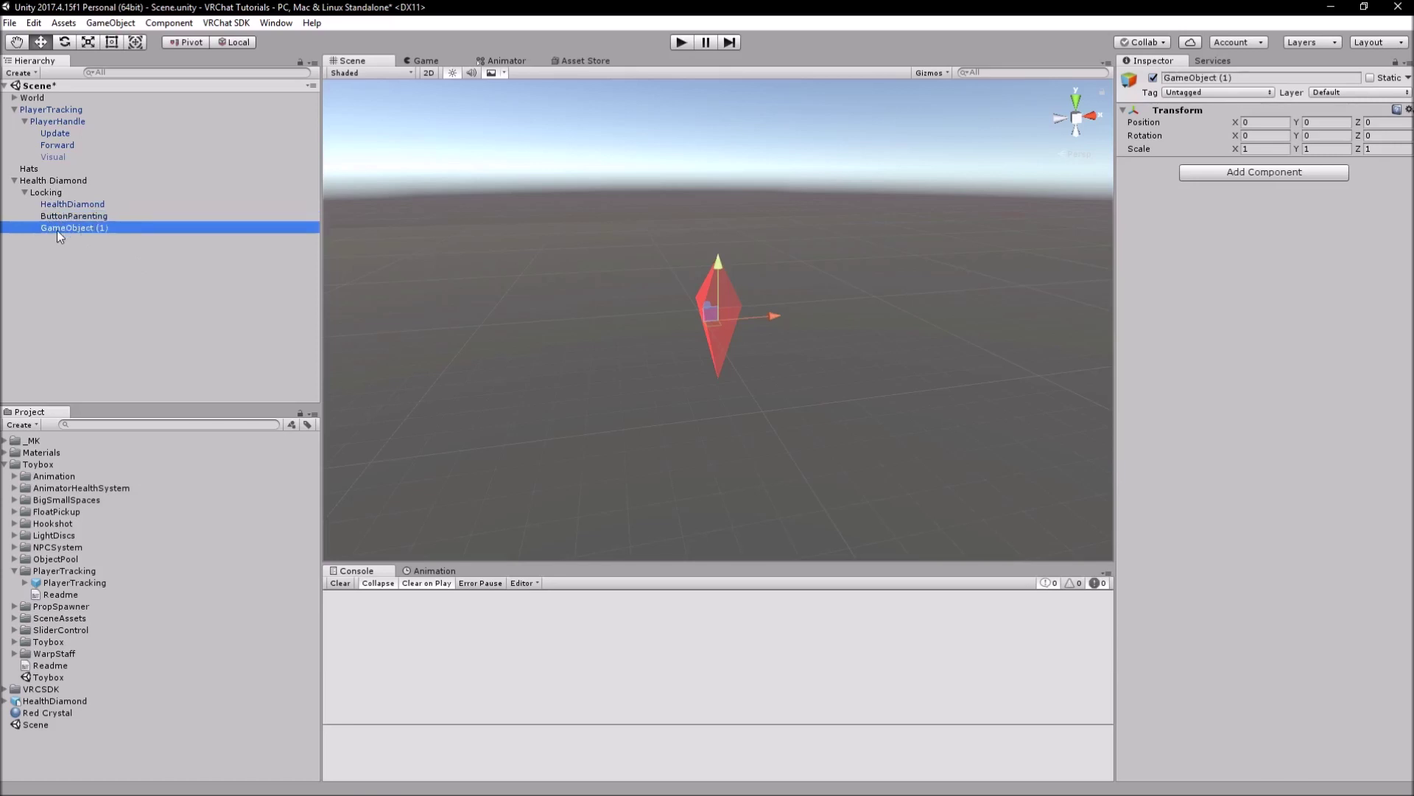
pyautogui.press('F2')
pyautogui.write('Button')
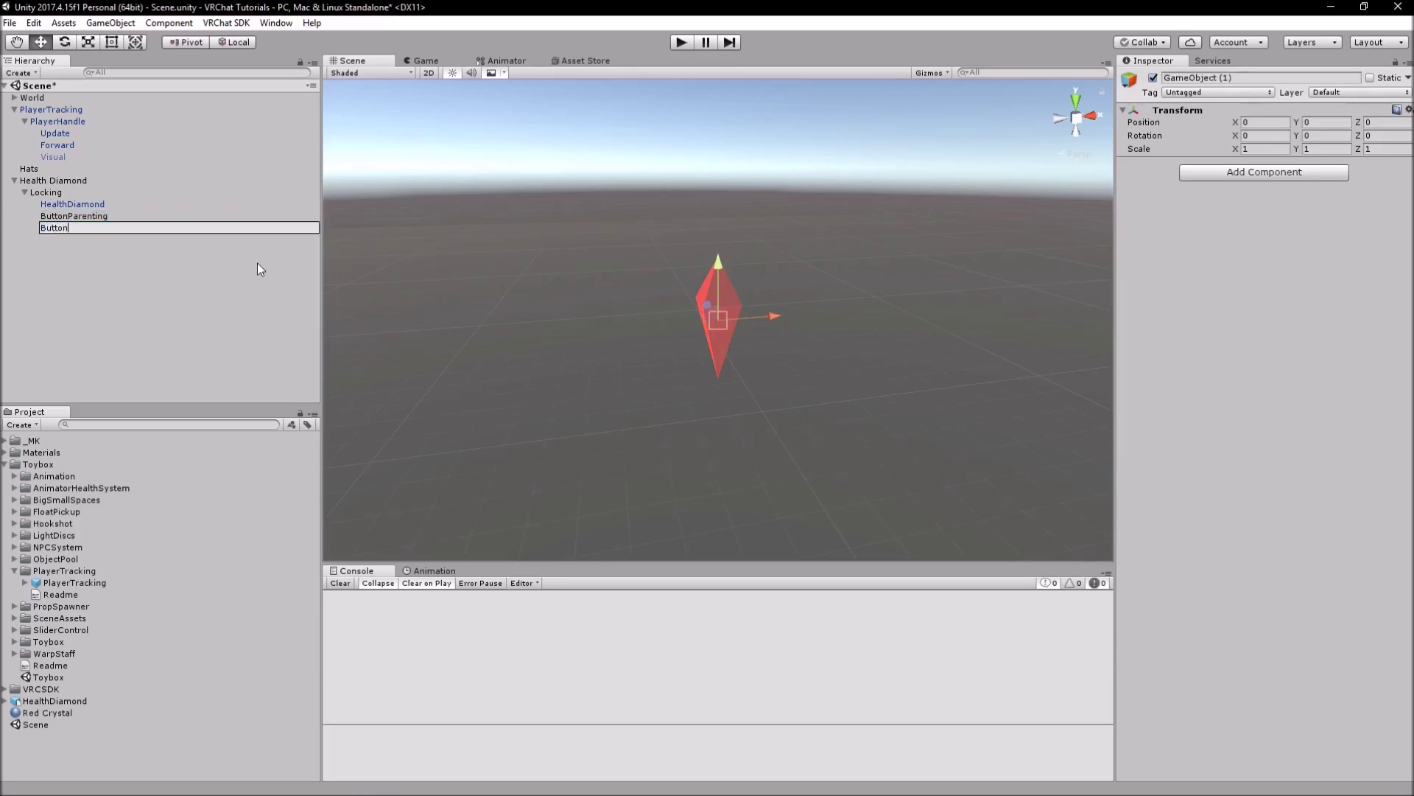
pyautogui.write('UnParenting')
pyautogui.press('Return')
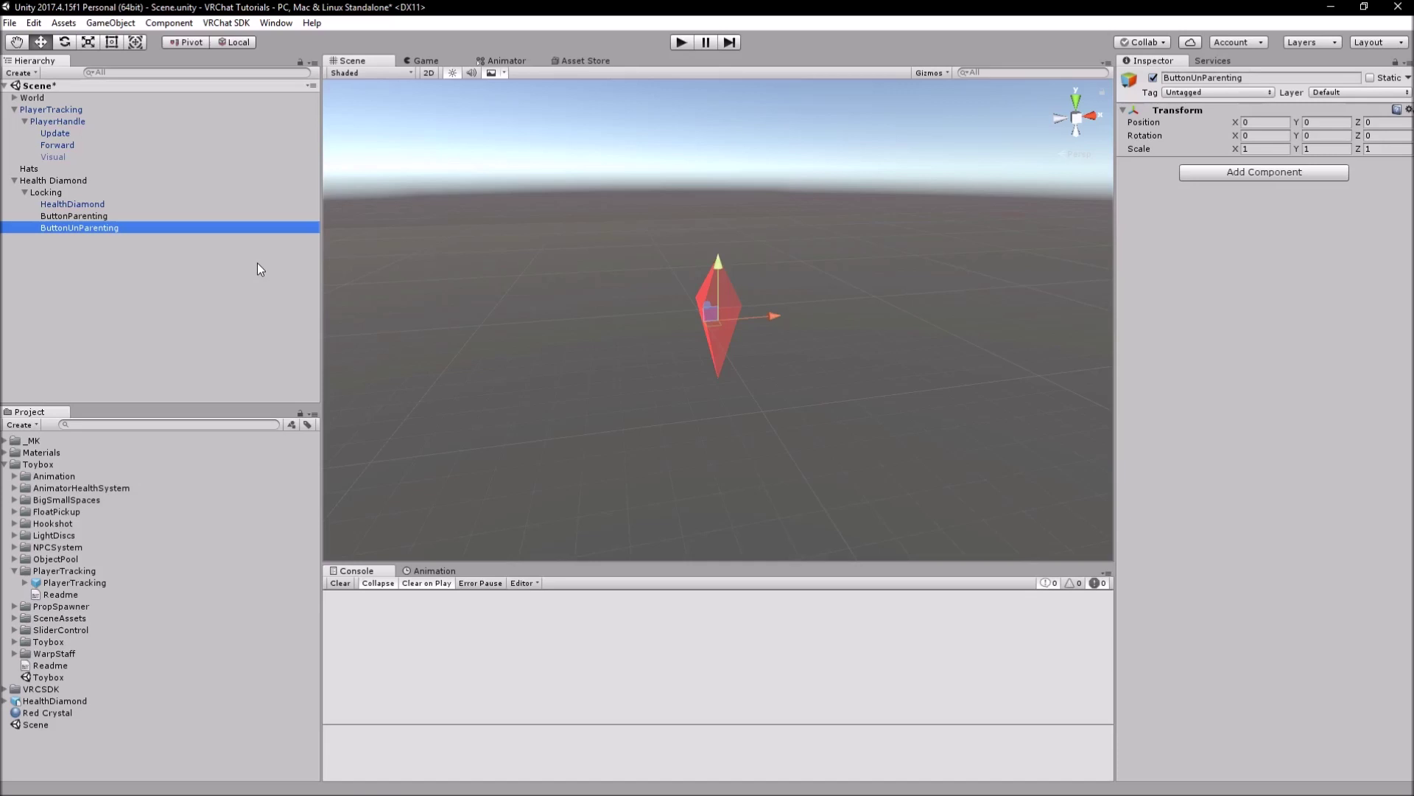
pyautogui.click(84, 283)
pyautogui.click(81, 227)
pyautogui.click(87, 217)
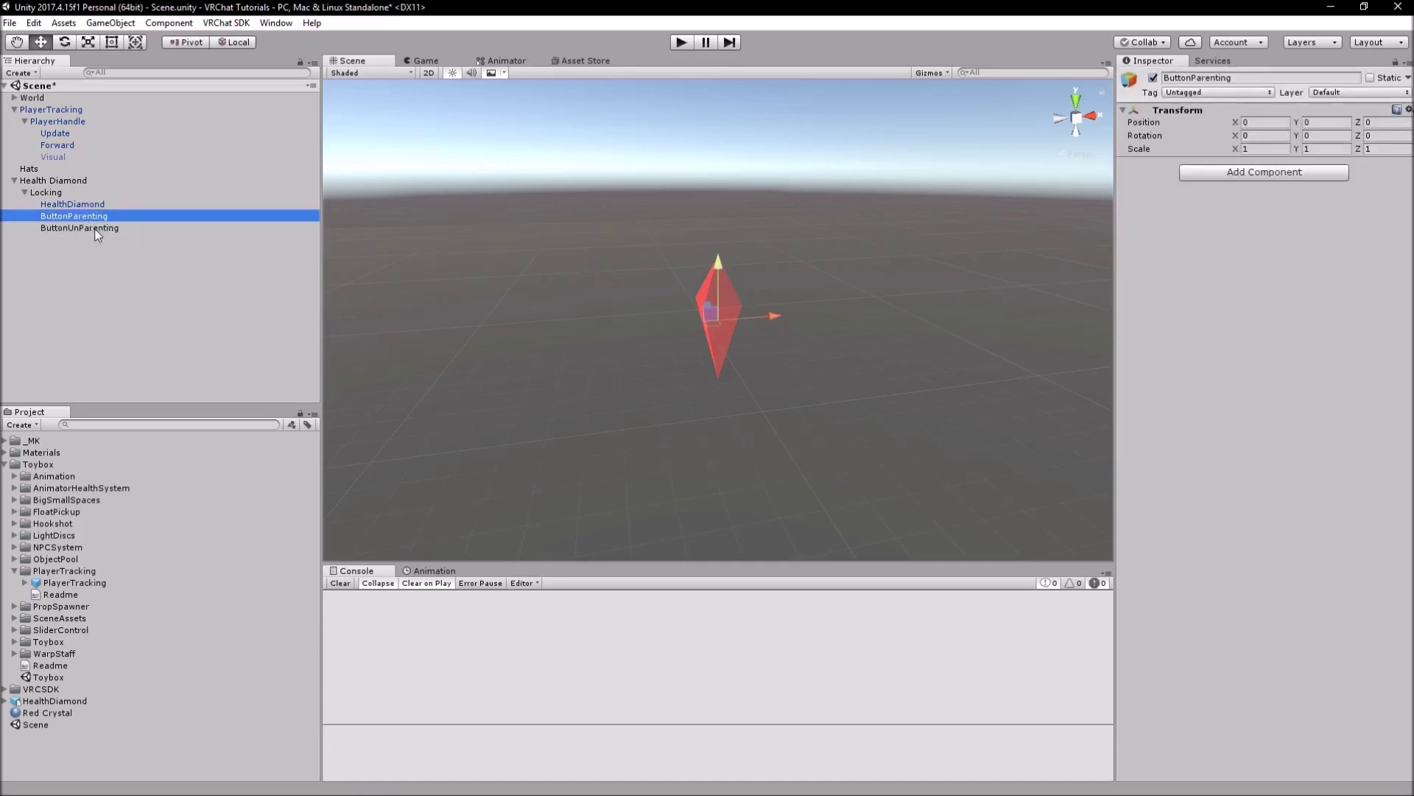
pyautogui.keyDown('ctrl'); pyautogui.click(94, 229); pyautogui.keyUp('ctrl')
# Step: Add a Rigidbody to Locking and make it kinematic
pyautogui.click(89, 273)
pyautogui.click(65, 193)
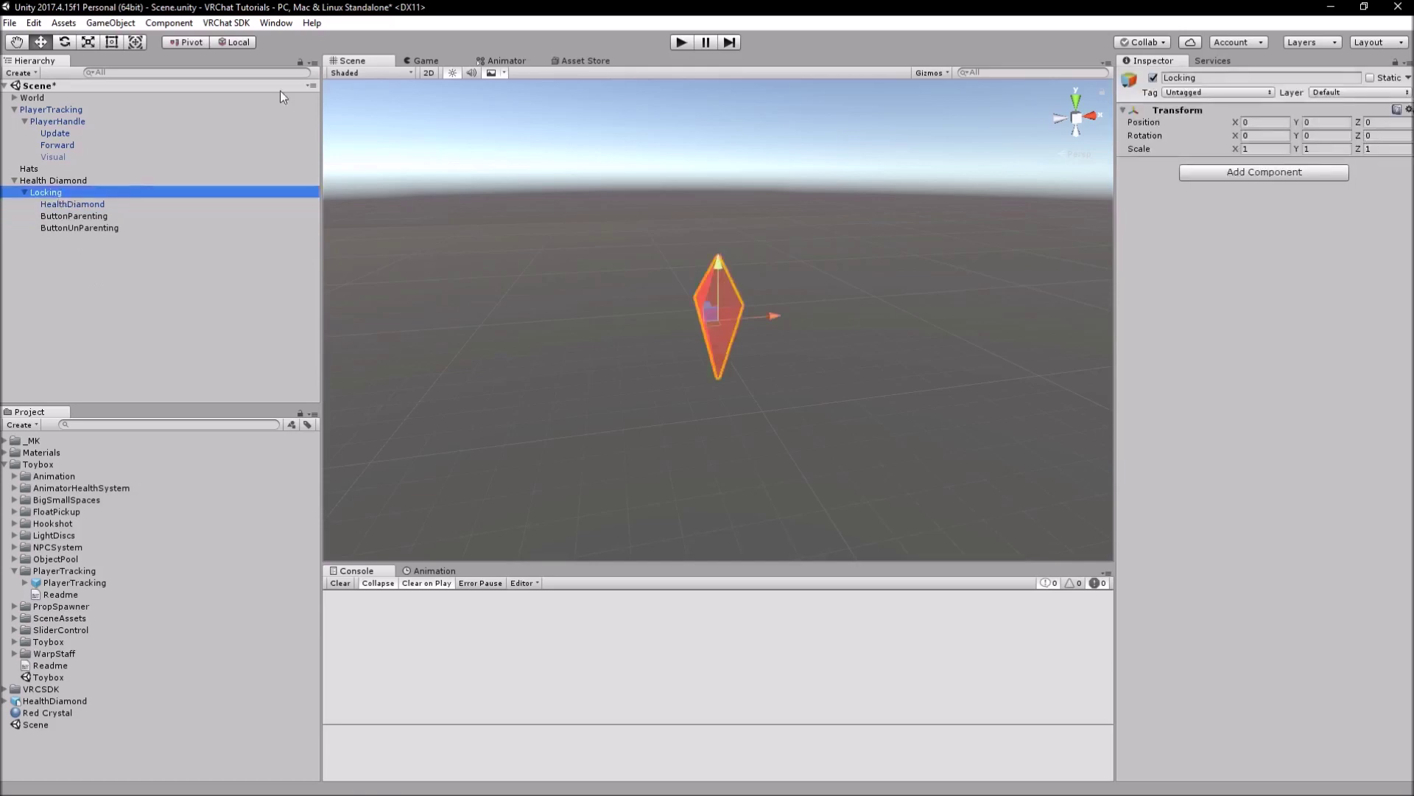
pyautogui.click(1282, 173)
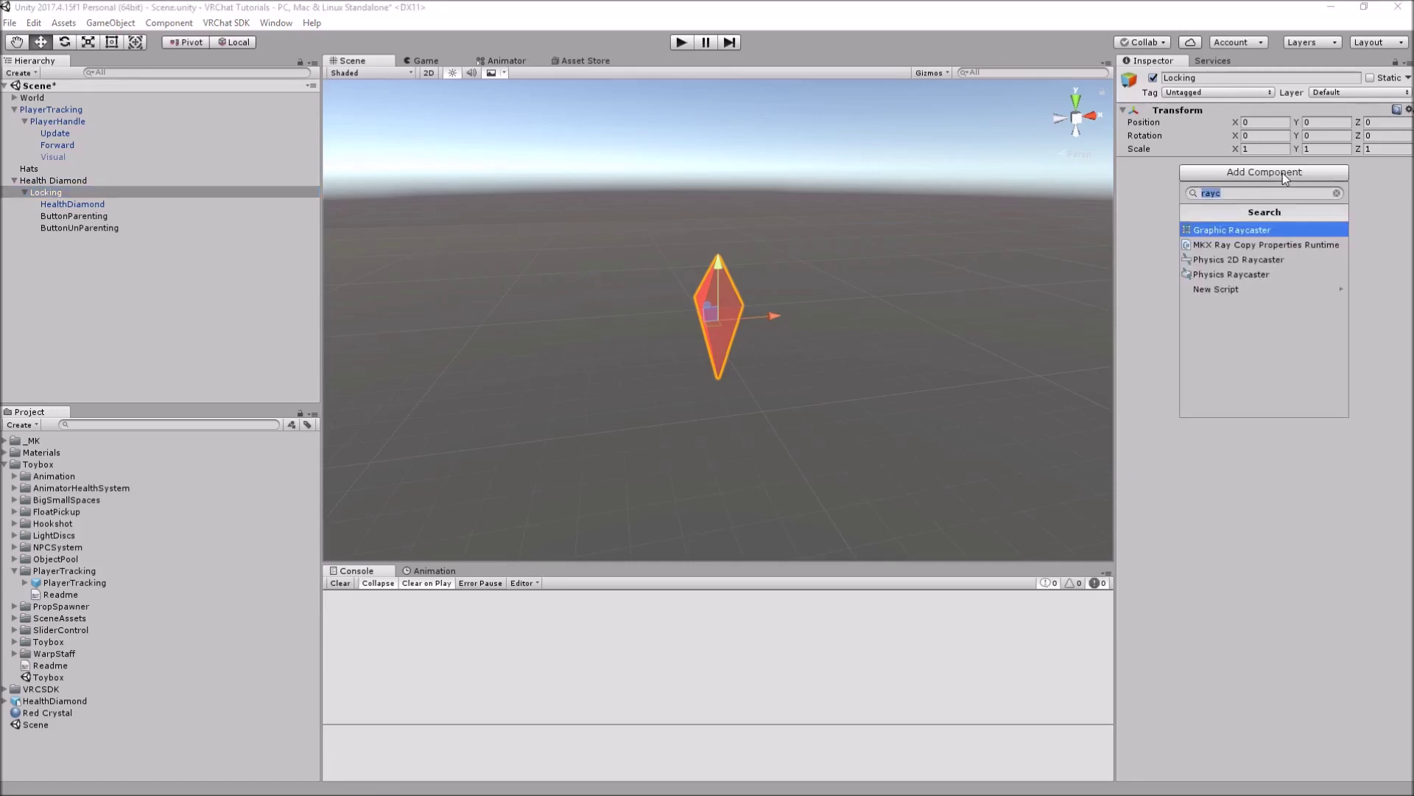
pyautogui.write('rigid')
pyautogui.press('Return')
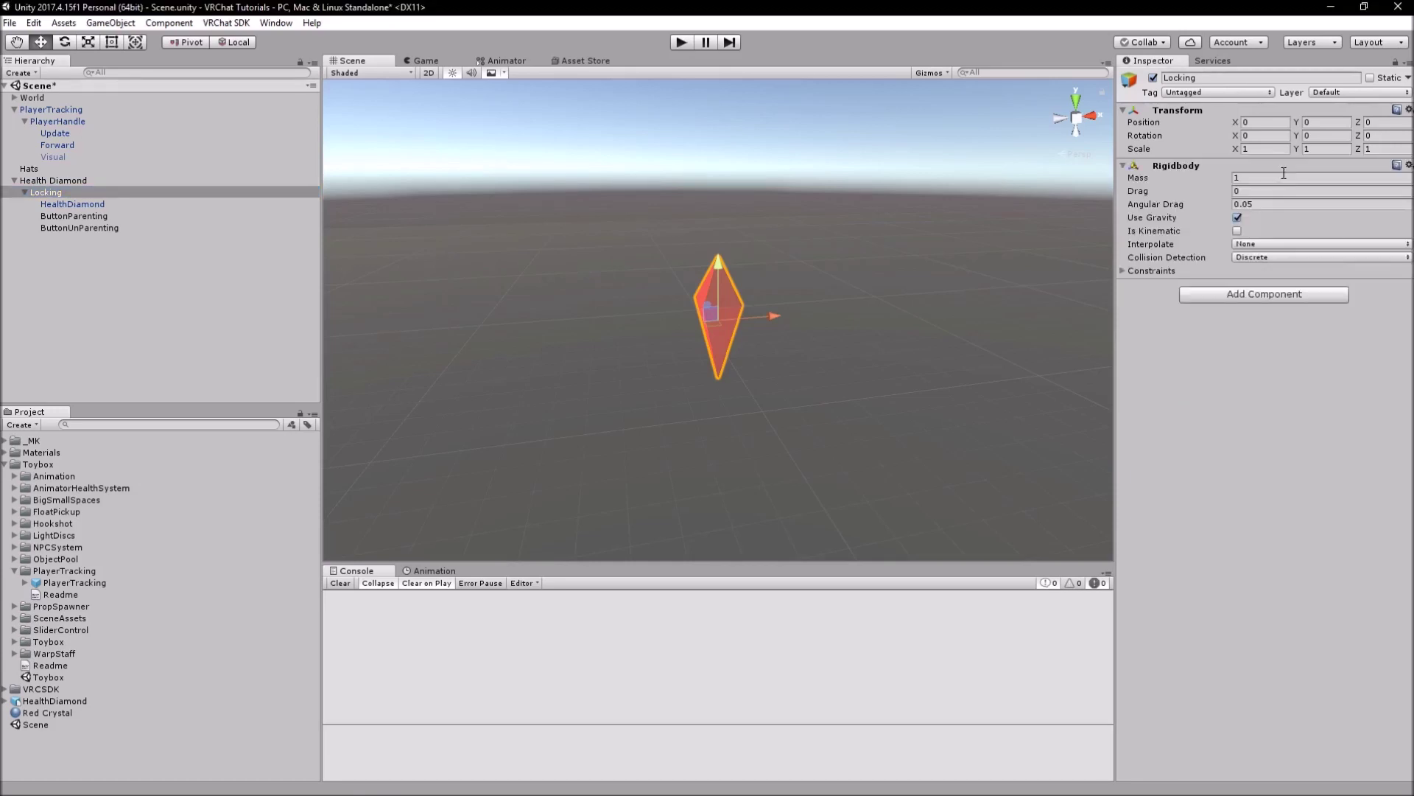
pyautogui.click(1238, 230)
# Step: Add a Mesh Collider to Locking with Convex and Is Trigger enabled
pyautogui.click(1271, 296)
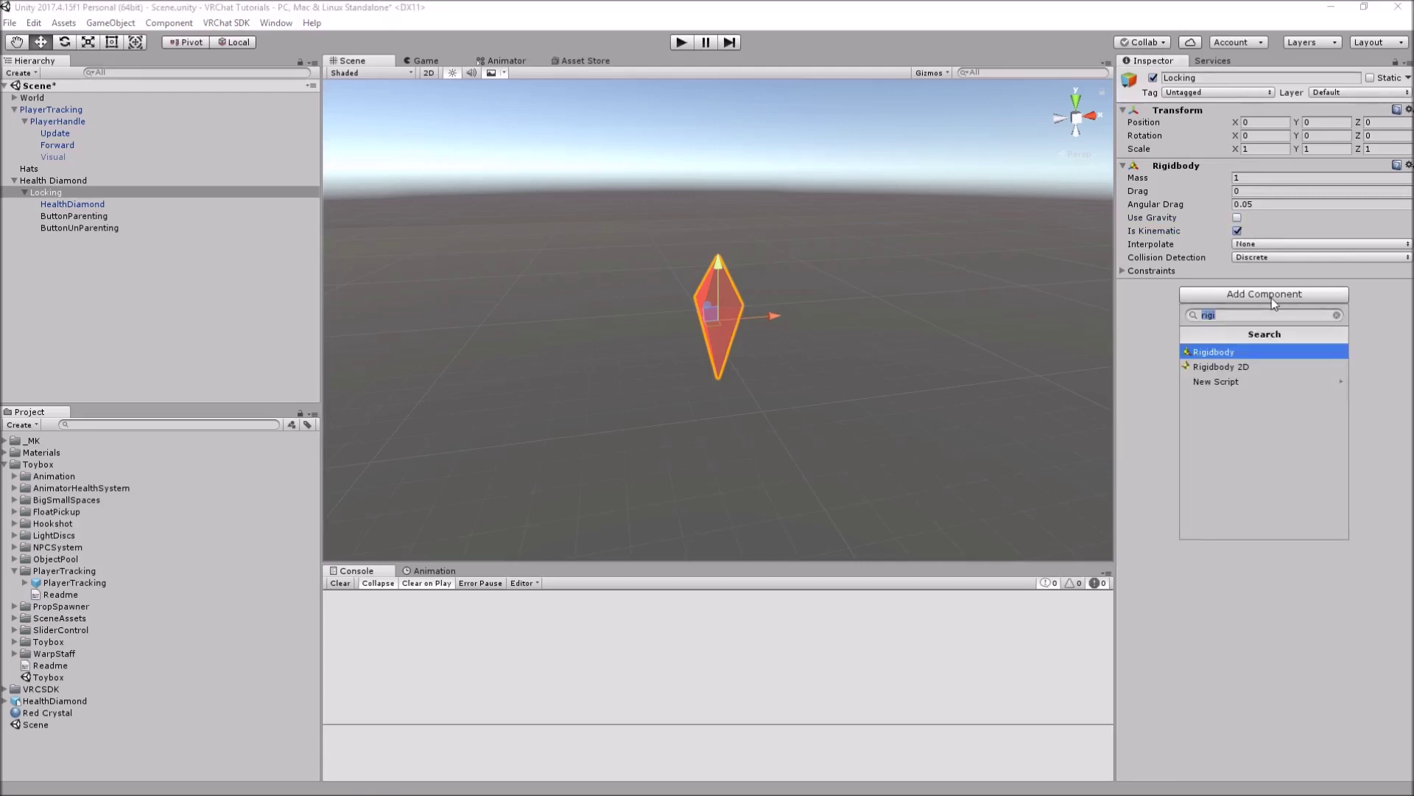
pyautogui.write('mesh')
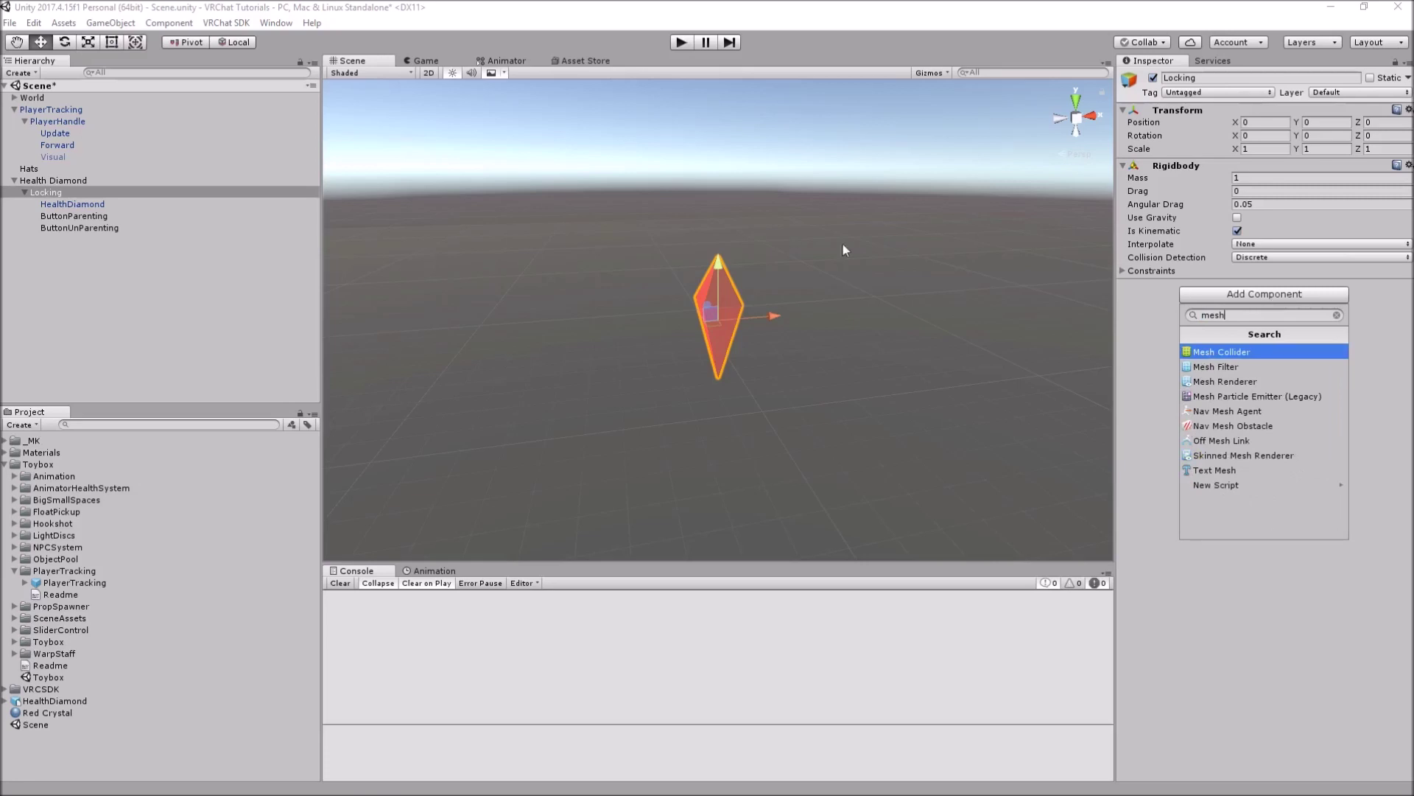
pyautogui.keyDown('alt'); pyautogui.moveTo(596, 221); pyautogui.dragTo(729, 365); pyautogui.keyUp('alt')
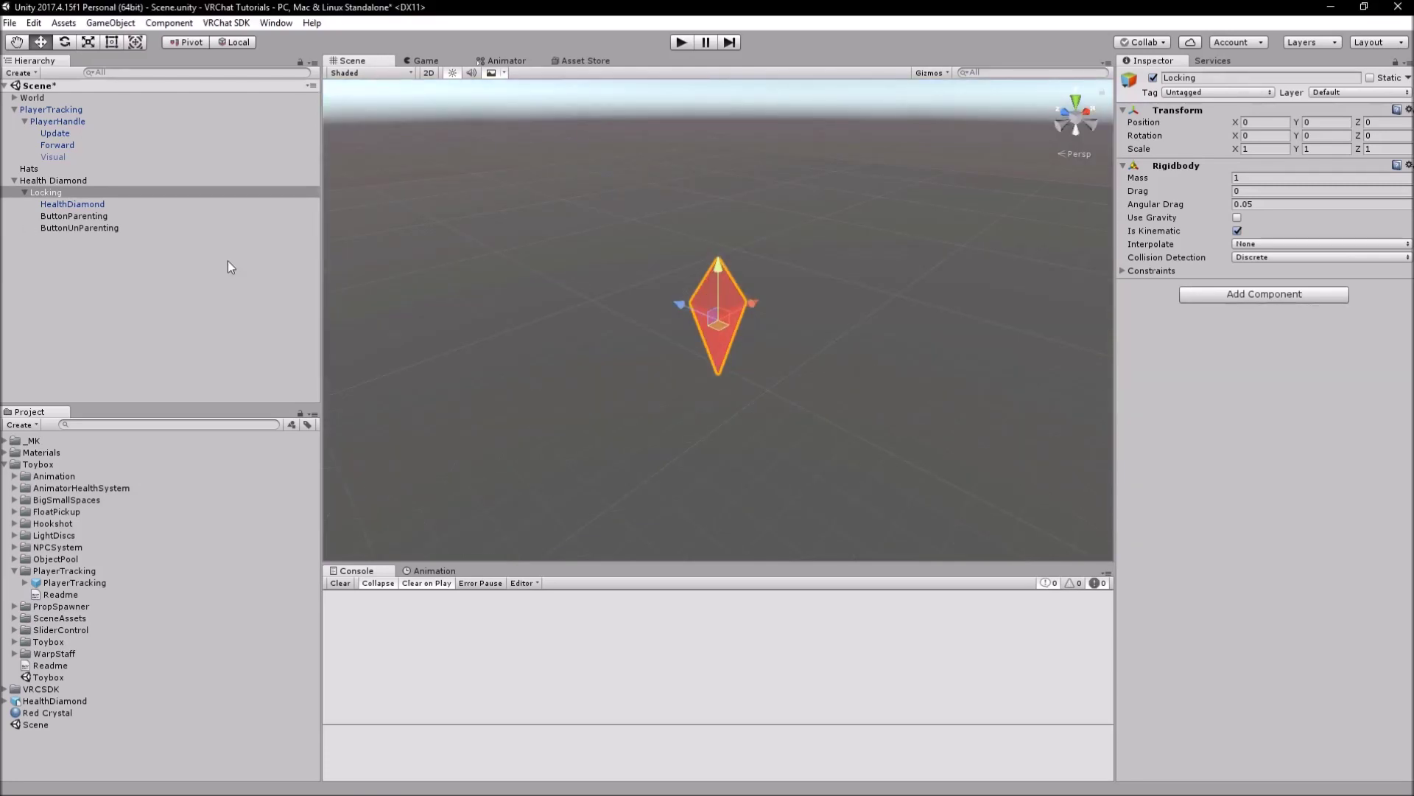
pyautogui.click(90, 205)
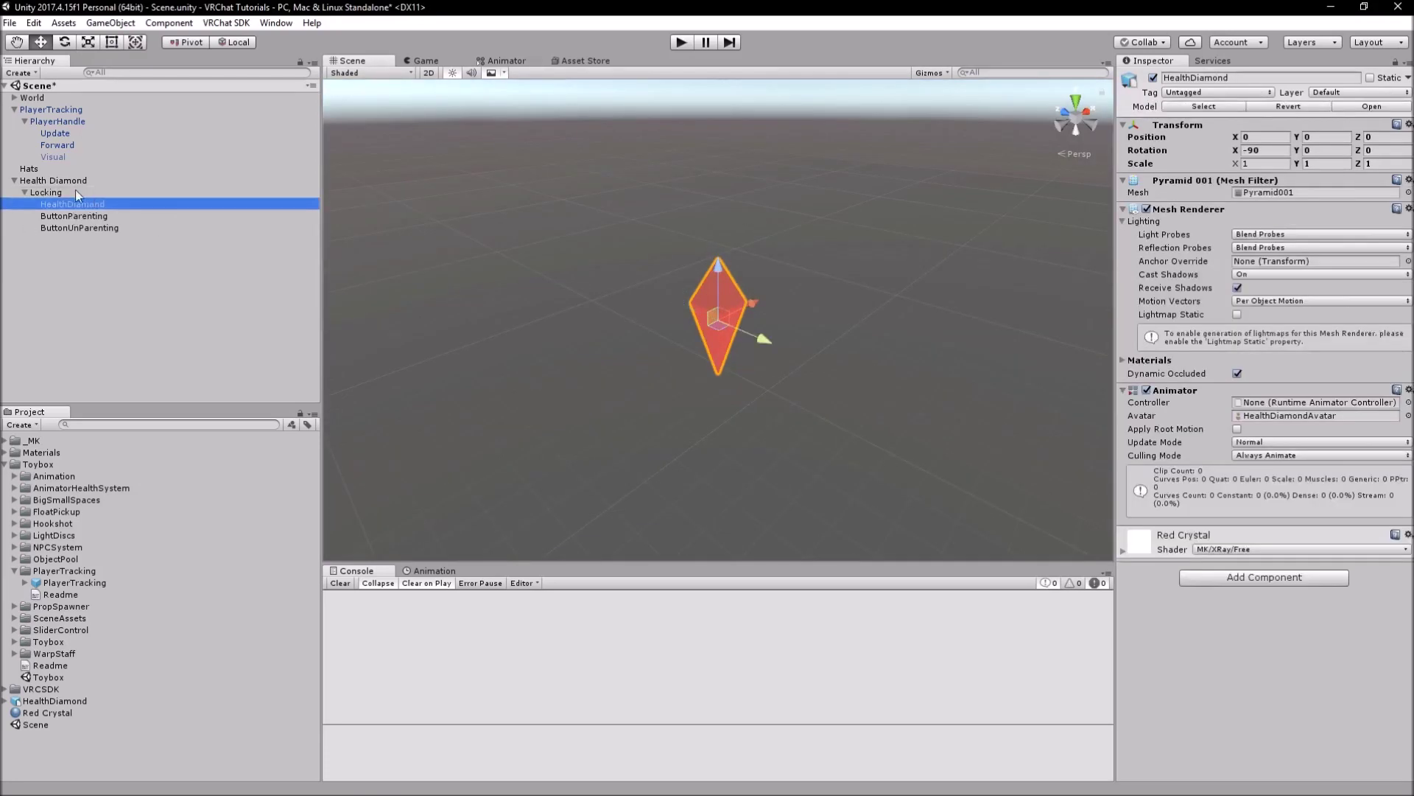
pyautogui.click(70, 192)
pyautogui.click(1288, 293)
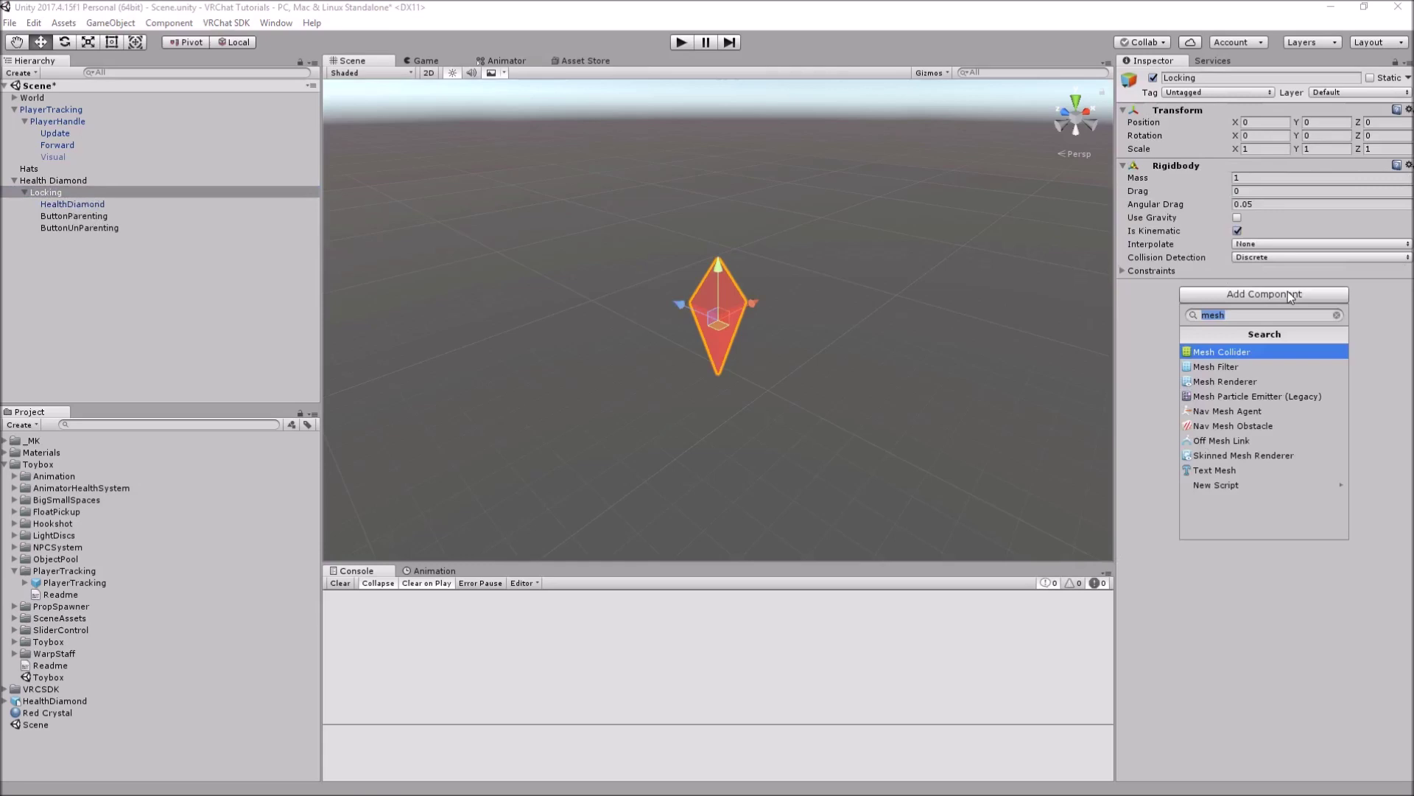
pyautogui.click(1226, 356)
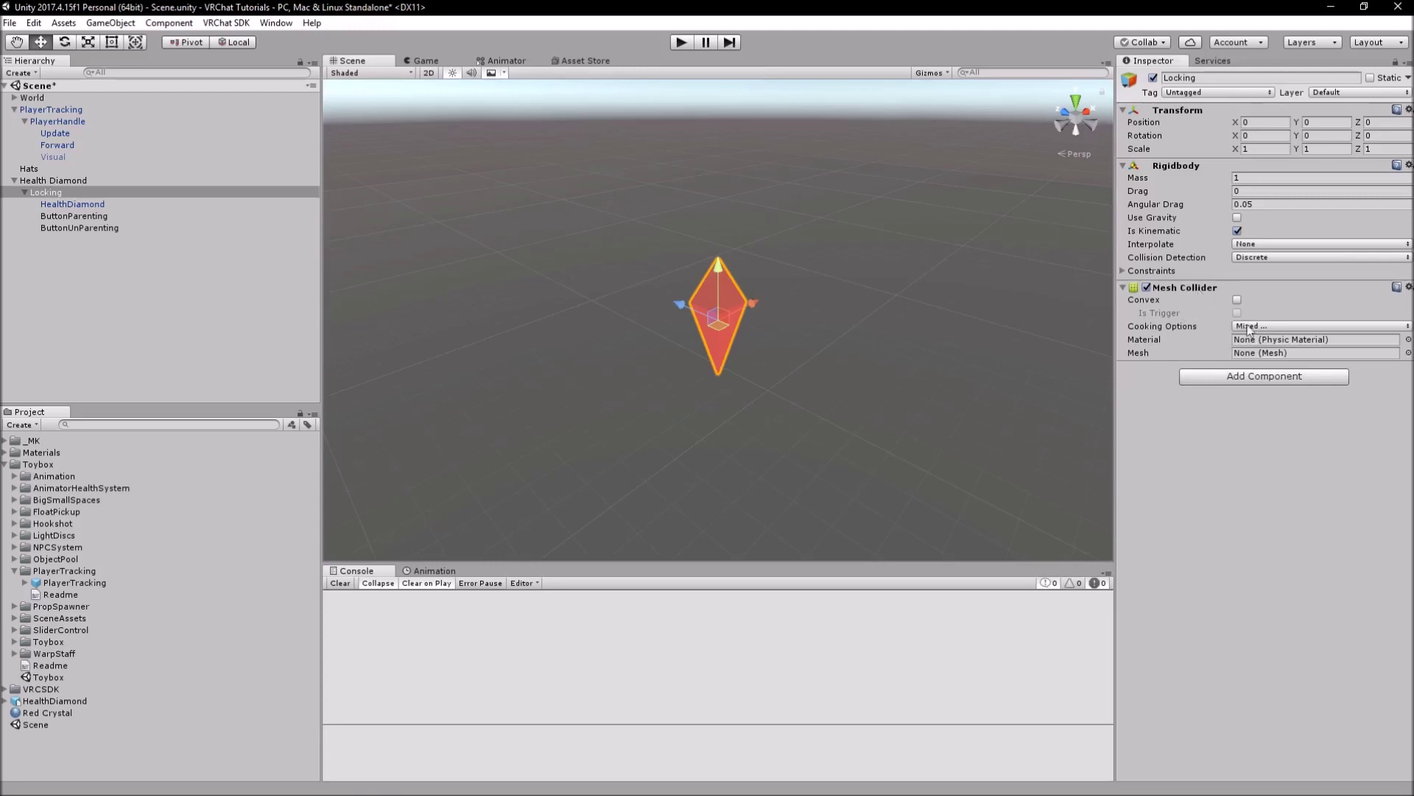
pyautogui.click(1238, 300)
pyautogui.click(1238, 313)
# Step: Add a Box Collider to Locking, then remove it again
pyautogui.click(1264, 376)
pyautogui.write('box')
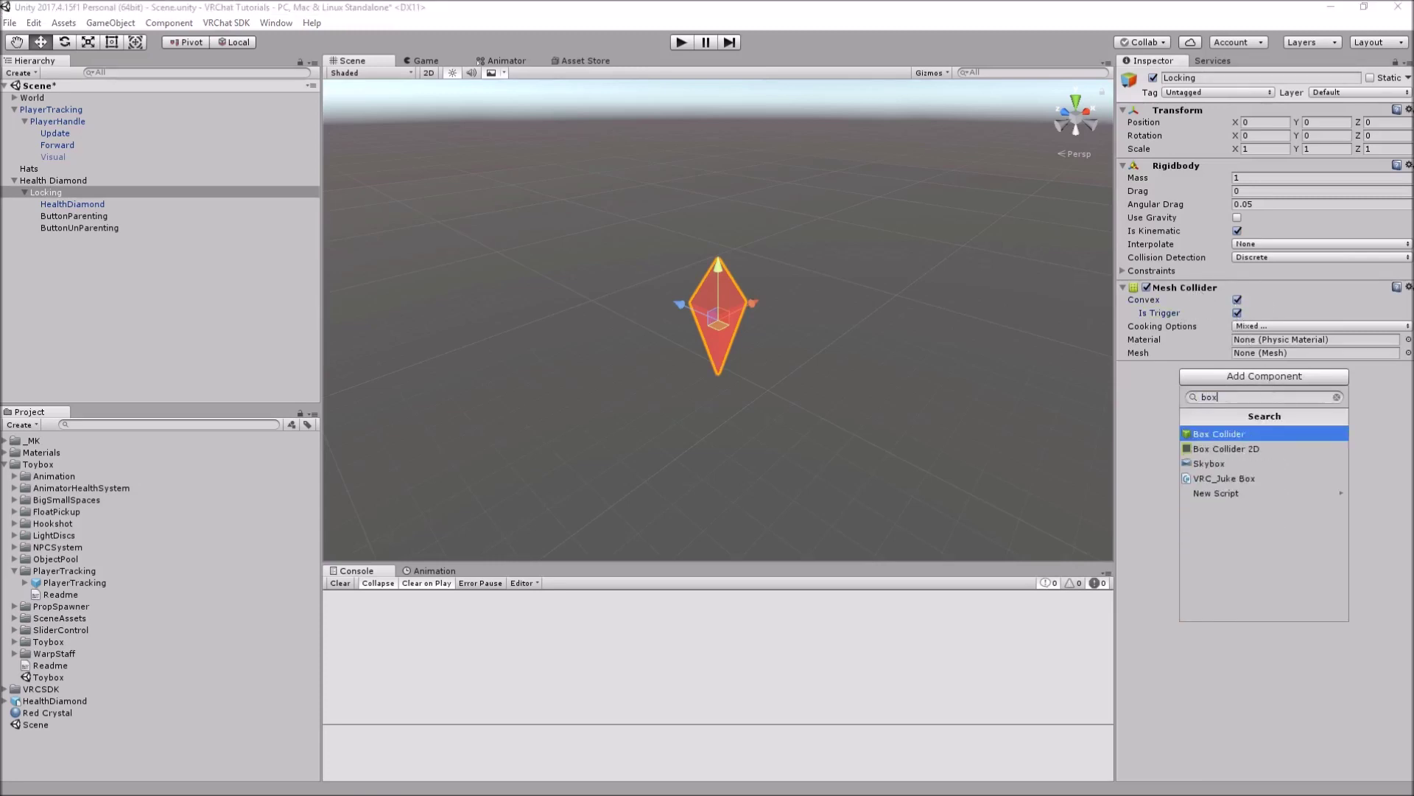
pyautogui.press('Return')
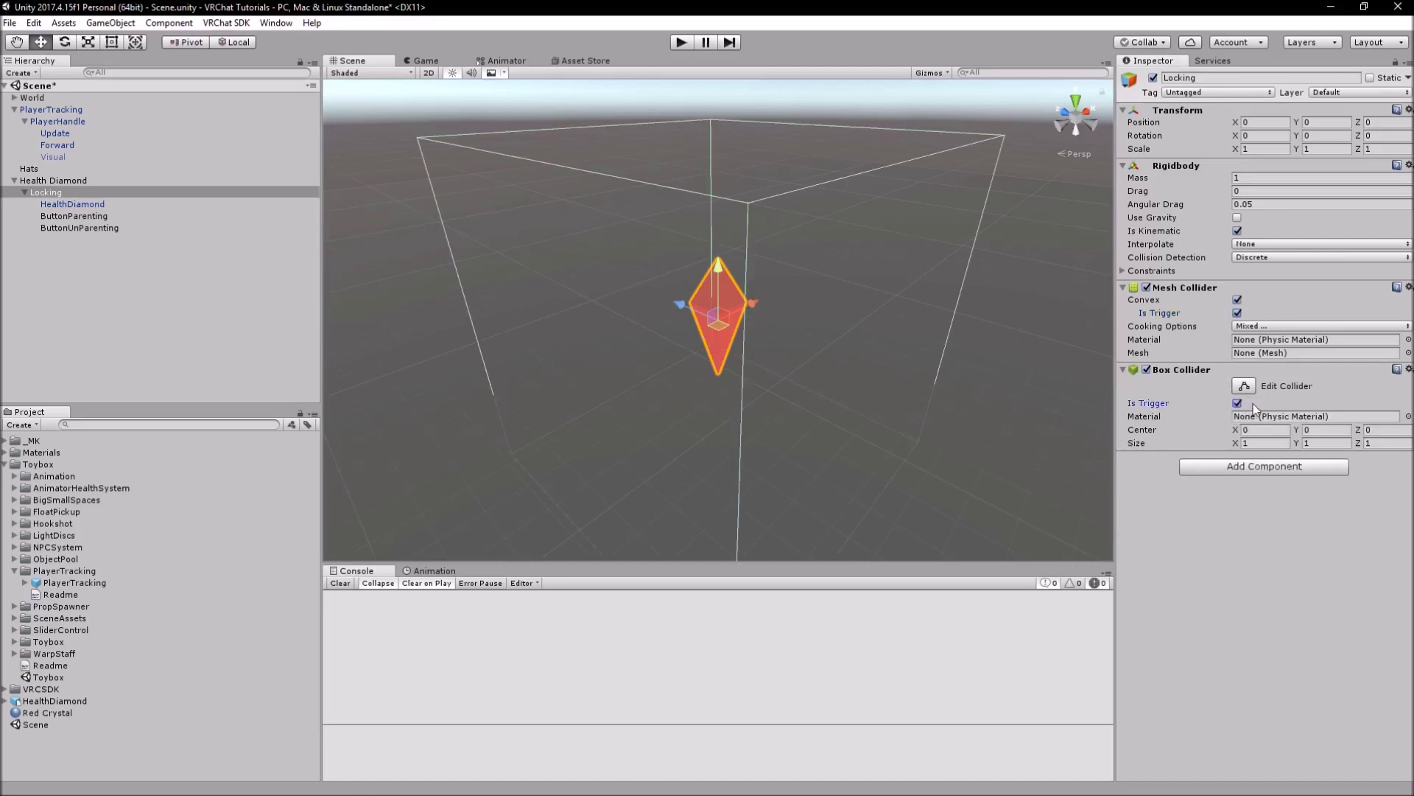
pyautogui.rightClick(1197, 368)
pyautogui.click(1273, 433)
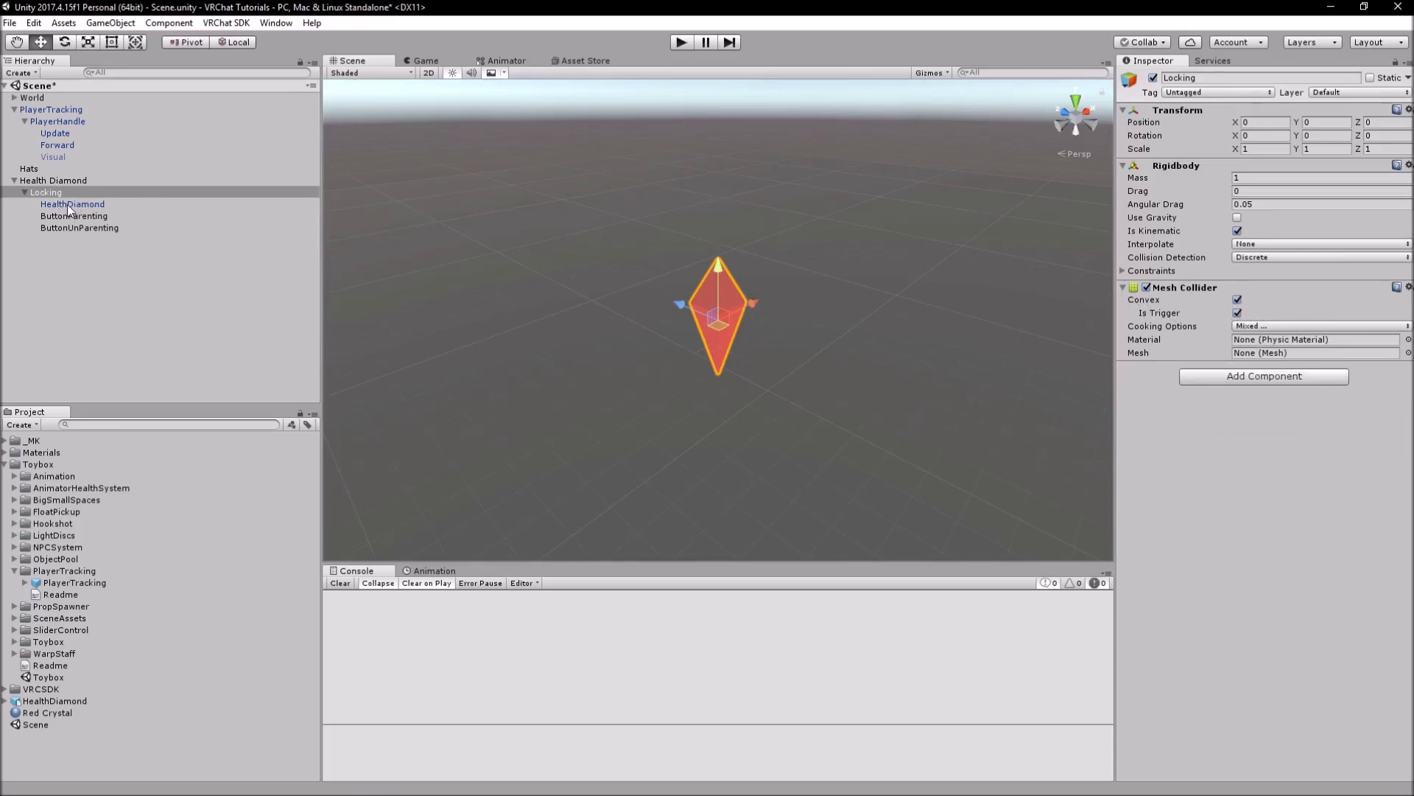
# Step: Assign the HealthDiamond asset's Pyramid001 mesh to Locking's Mesh Collider
pyautogui.moveTo(70, 210)
pyautogui.mouseDown()
pyautogui.moveTo(102, 185)
pyautogui.moveTo(134, 235)
pyautogui.moveTo(118, 220)
pyautogui.mouseUp()
pyautogui.click(6, 701)
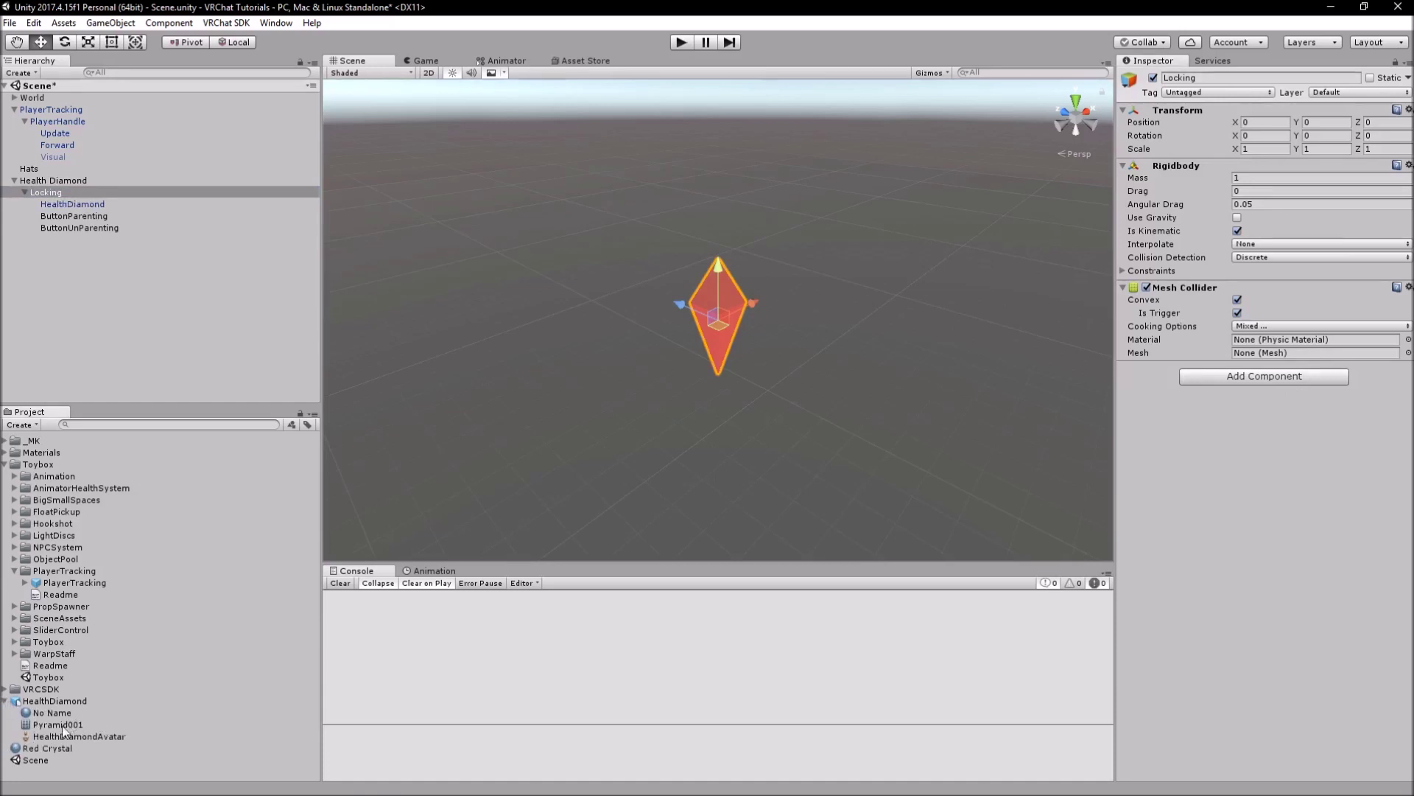
pyautogui.moveTo(62, 725); pyautogui.dragTo(1301, 356)
pyautogui.keyDown('alt'); pyautogui.moveTo(722, 409); pyautogui.dragTo(779, 246); pyautogui.keyUp('alt')
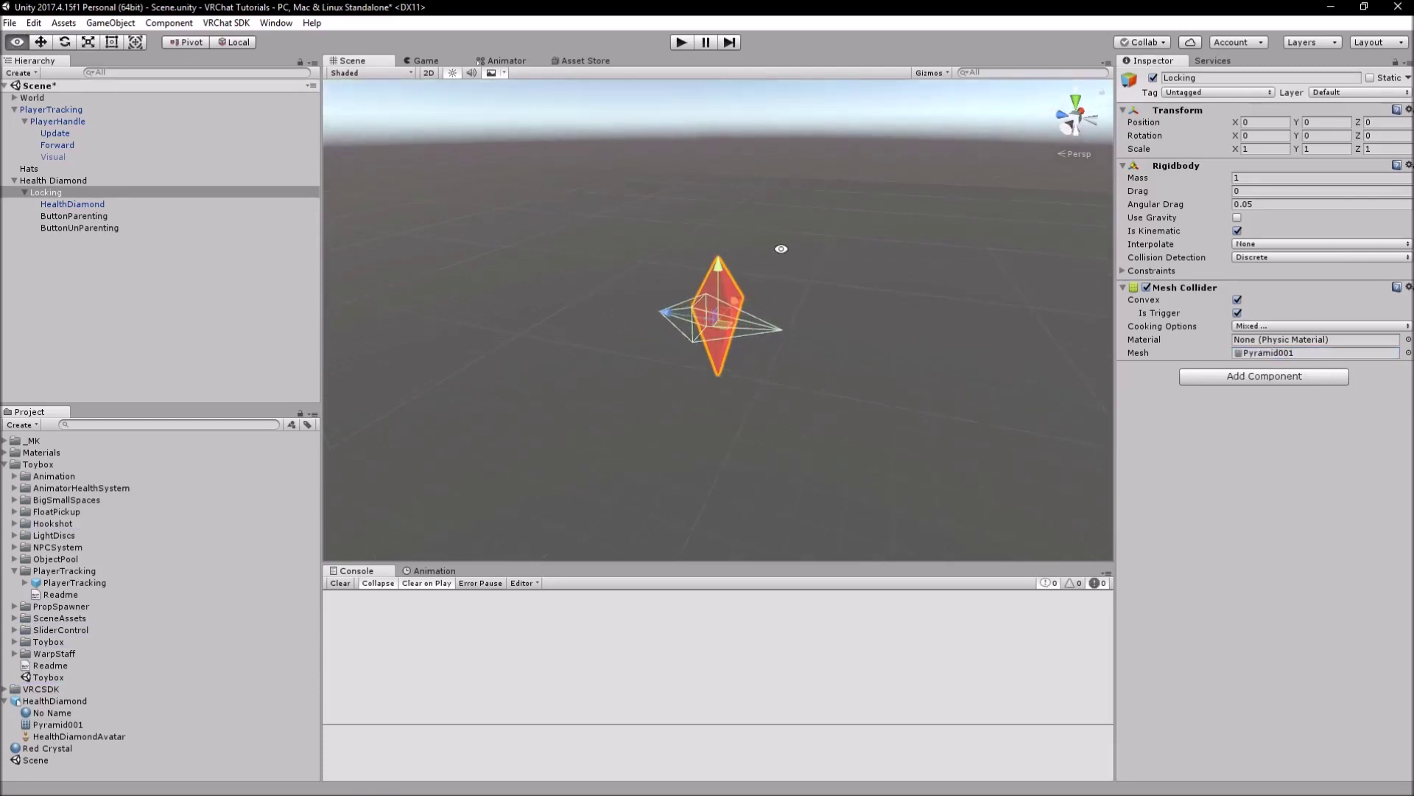
# Step: Set Locking's X rotation to -90, undoing an accidental tilt first
pyautogui.click(1261, 136)
pyautogui.moveTo(1227, 141); pyautogui.dragTo(1281, 142)
pyautogui.hotkey('ctrl', 'z')
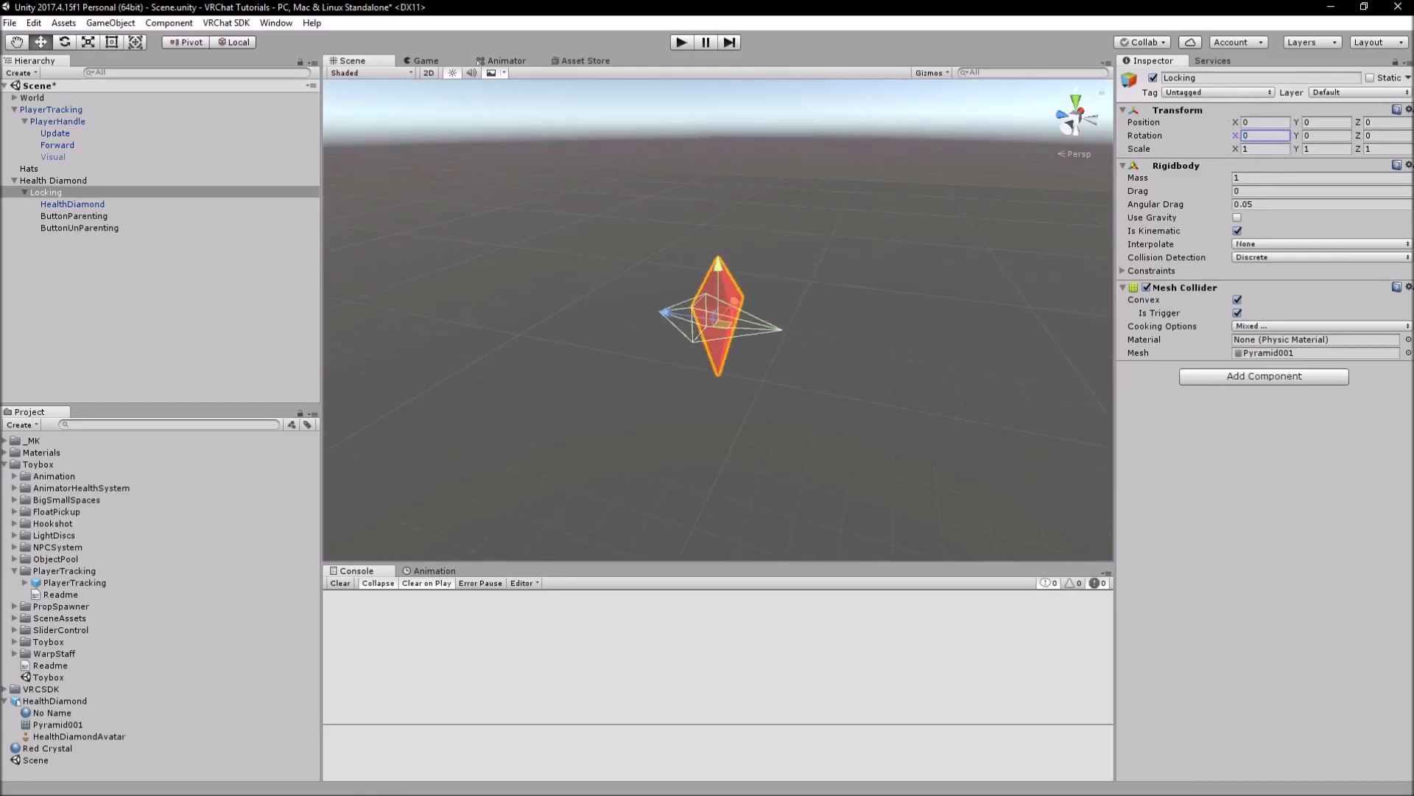
pyautogui.click(96, 215)
pyautogui.click(73, 204)
pyautogui.click(82, 193)
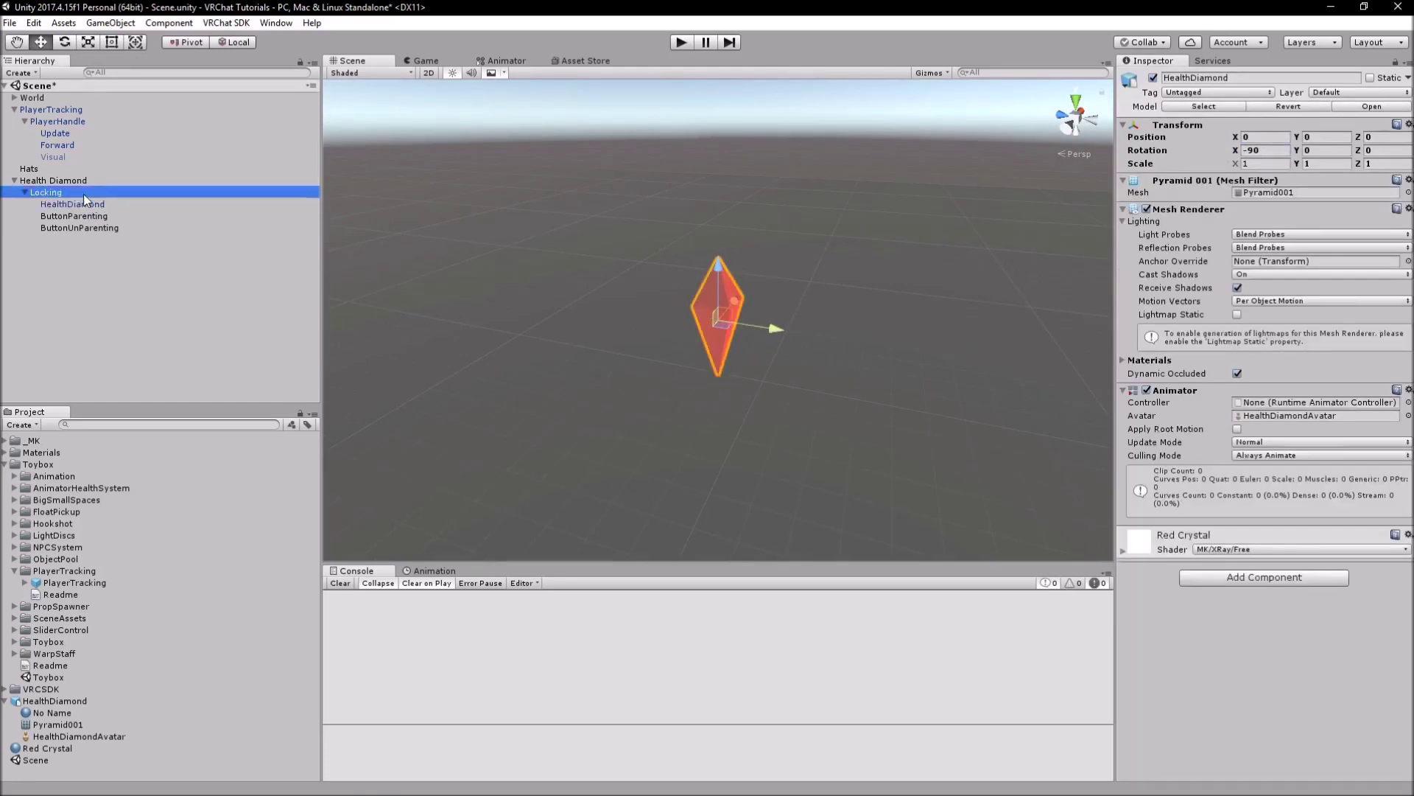
pyautogui.click(1252, 137)
pyautogui.write('-90')
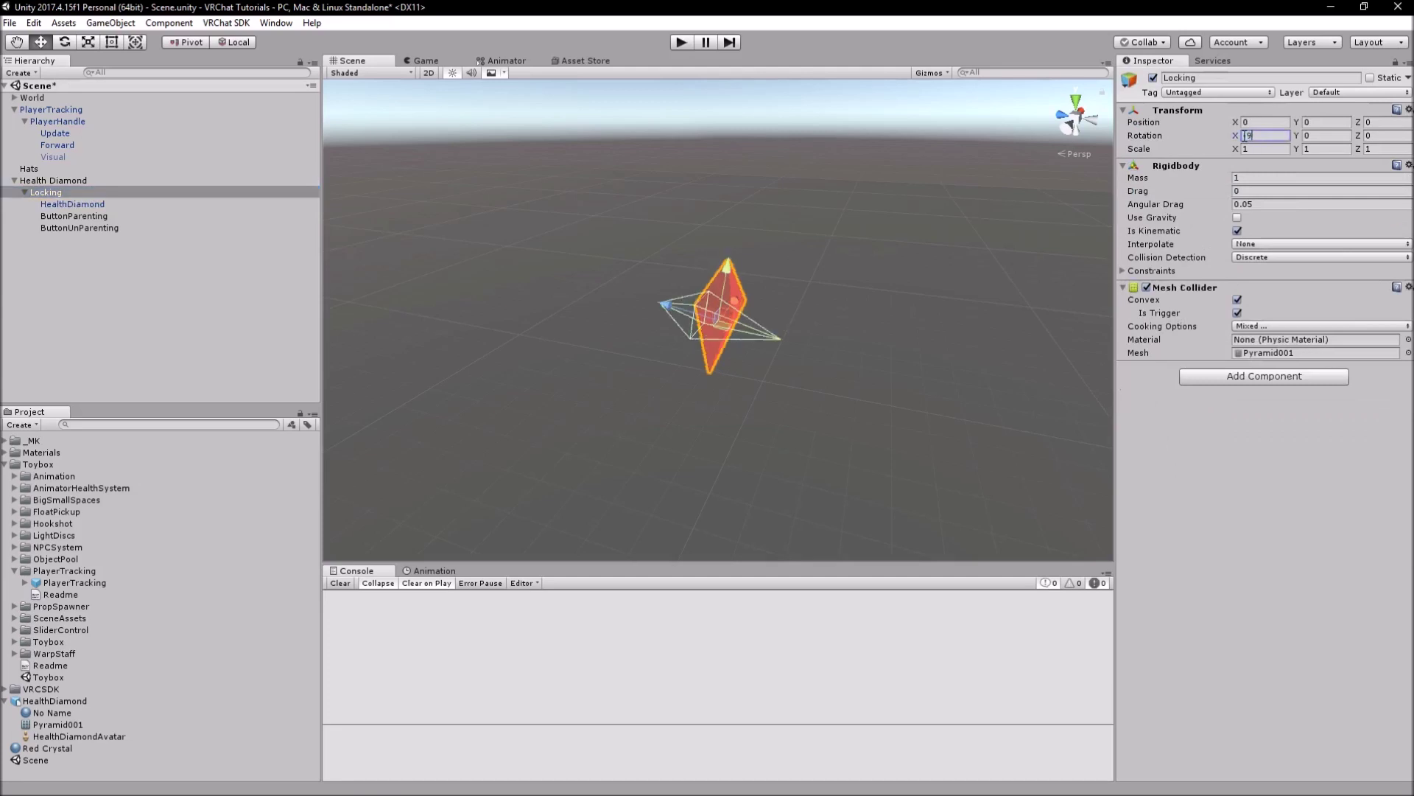
# Step: Set HealthDiamond's X rotation to 0 and check the upright diamond
pyautogui.click(94, 205)
pyautogui.click(1271, 146)
pyautogui.write('0')
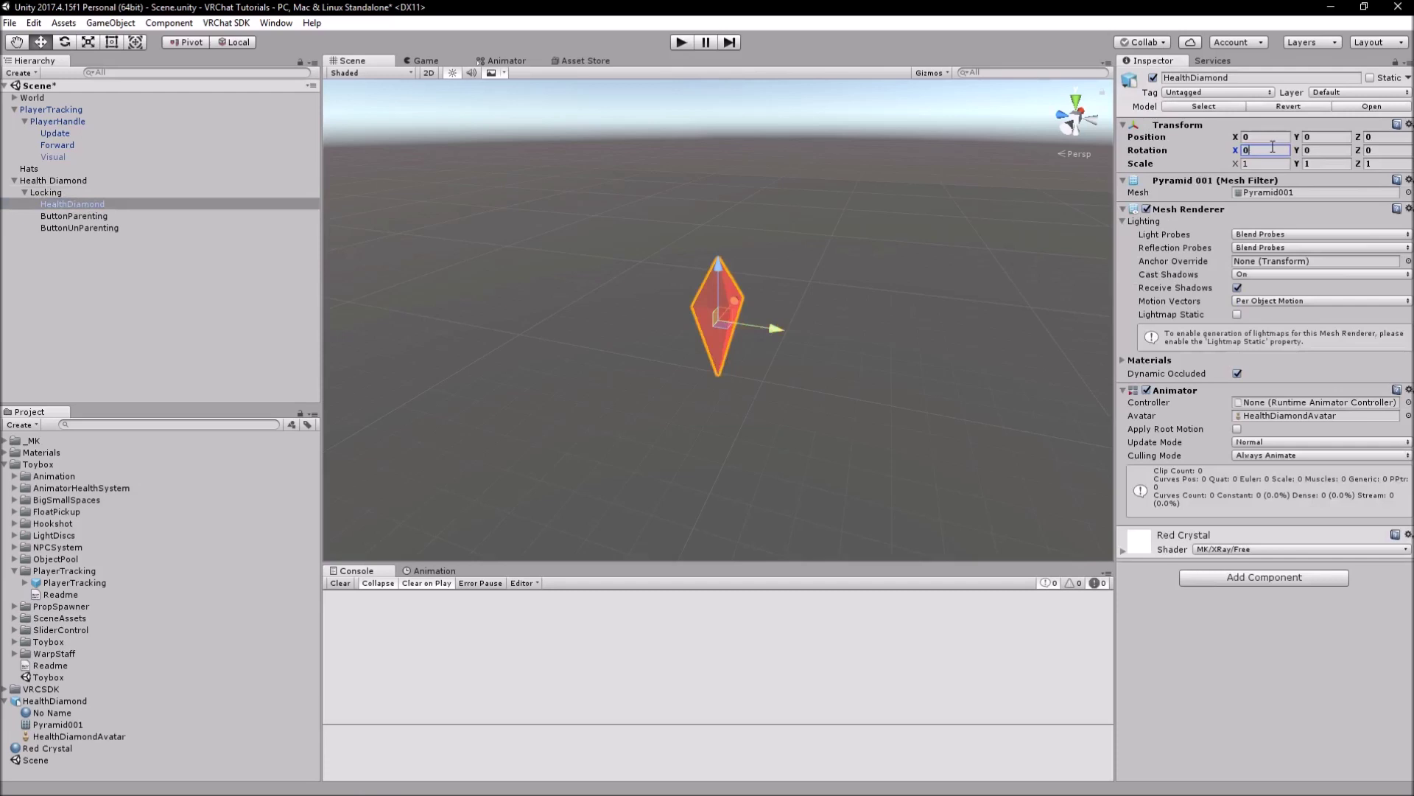
pyautogui.click(75, 193)
pyautogui.scroll(5, 864, 285)
pyautogui.scroll(-5, 859, 290)
pyautogui.keyDown('alt'); pyautogui.moveTo(859, 290); pyautogui.dragTo(791, 213); pyautogui.keyUp('alt')
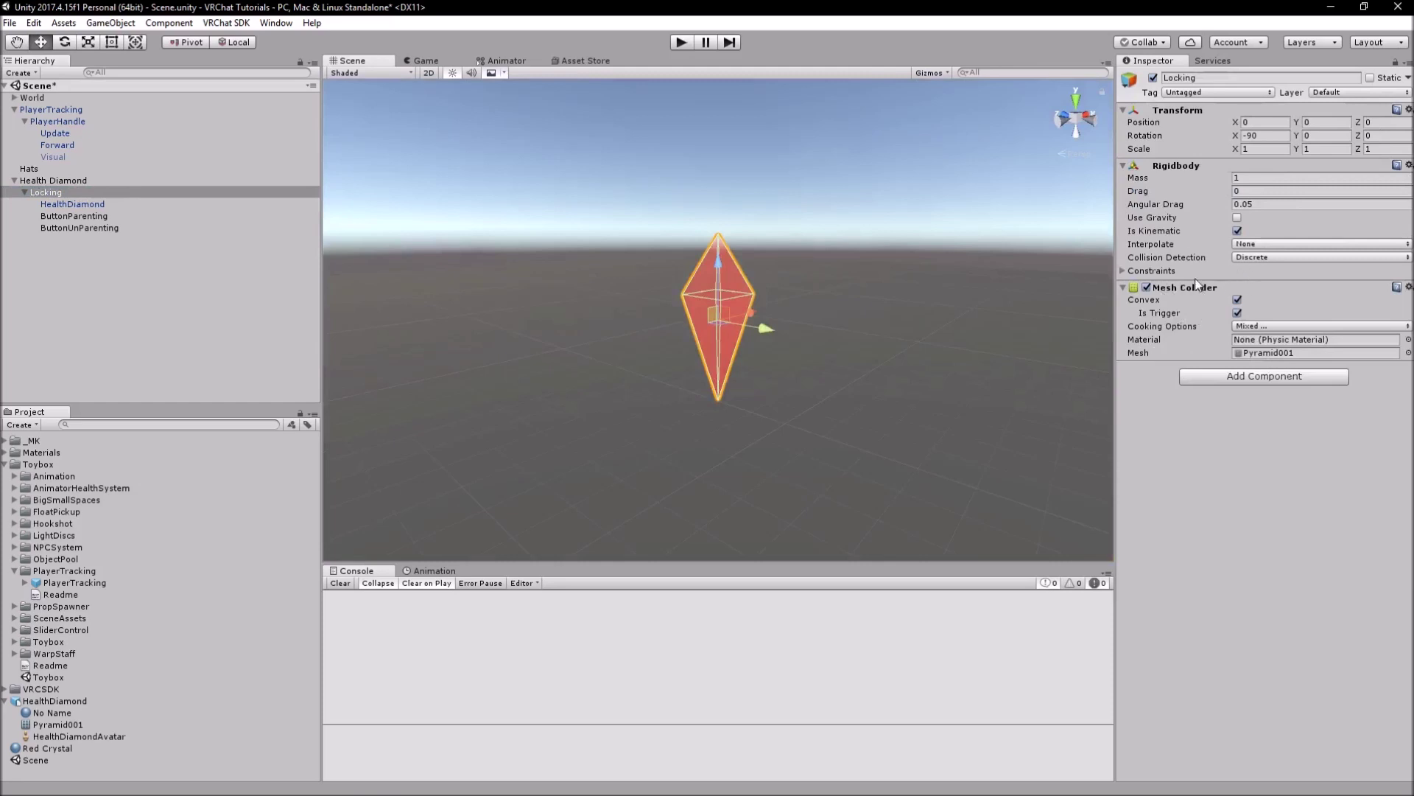
# Step: Add VRC_Object Sync to Locking with Allow Collision Transfer turned off
pyautogui.click(86, 227)
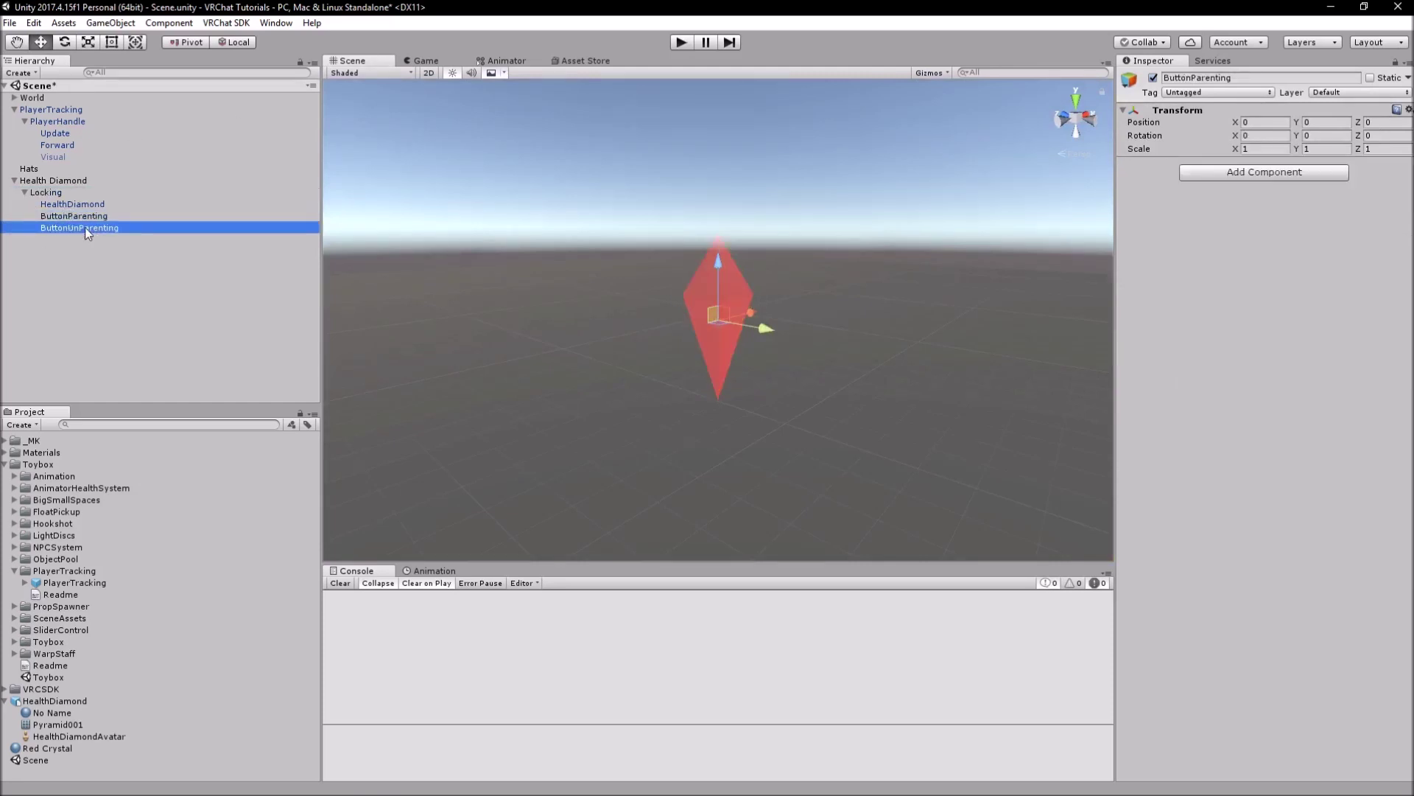
pyautogui.click(72, 204)
pyautogui.click(46, 193)
pyautogui.click(1292, 377)
pyautogui.press('Down')
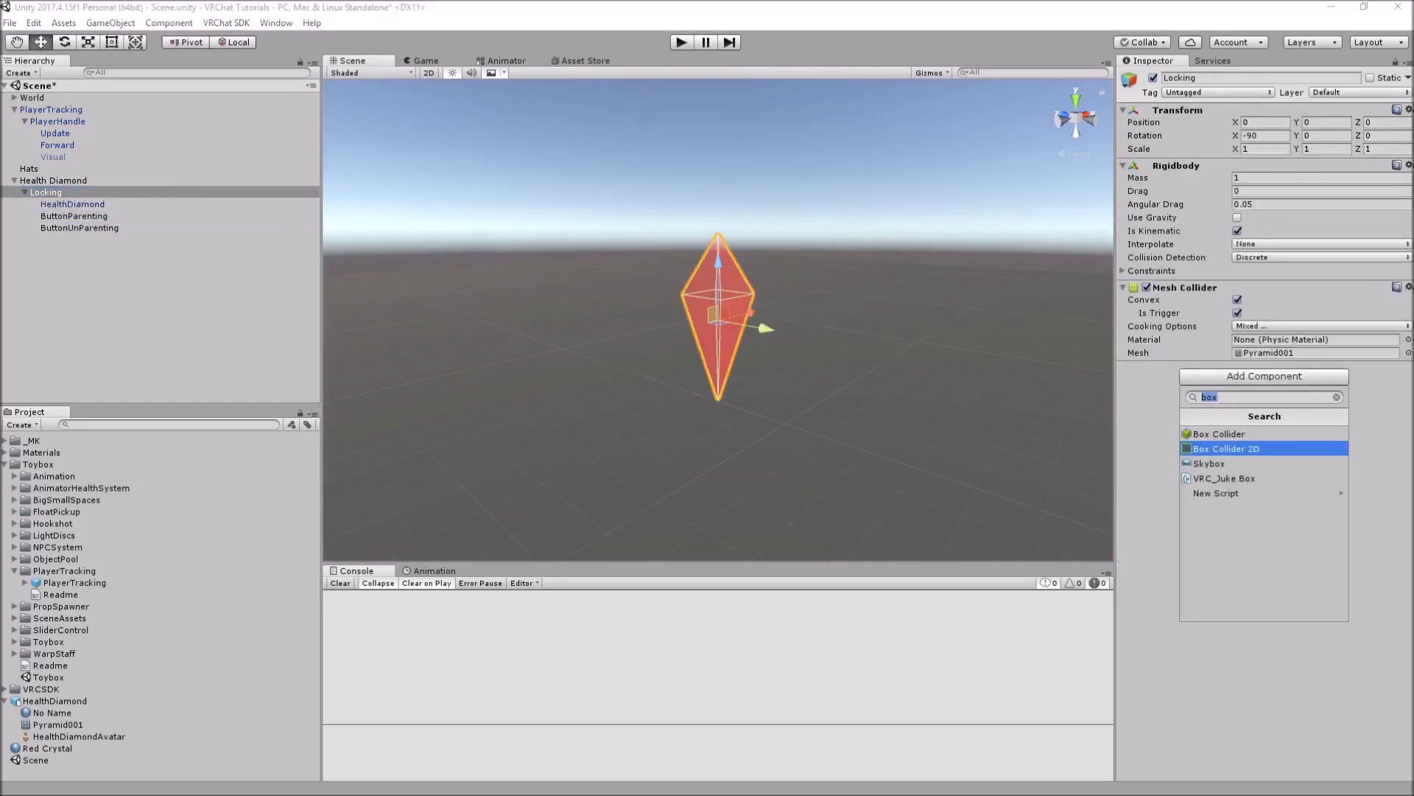
pyautogui.write('obje')
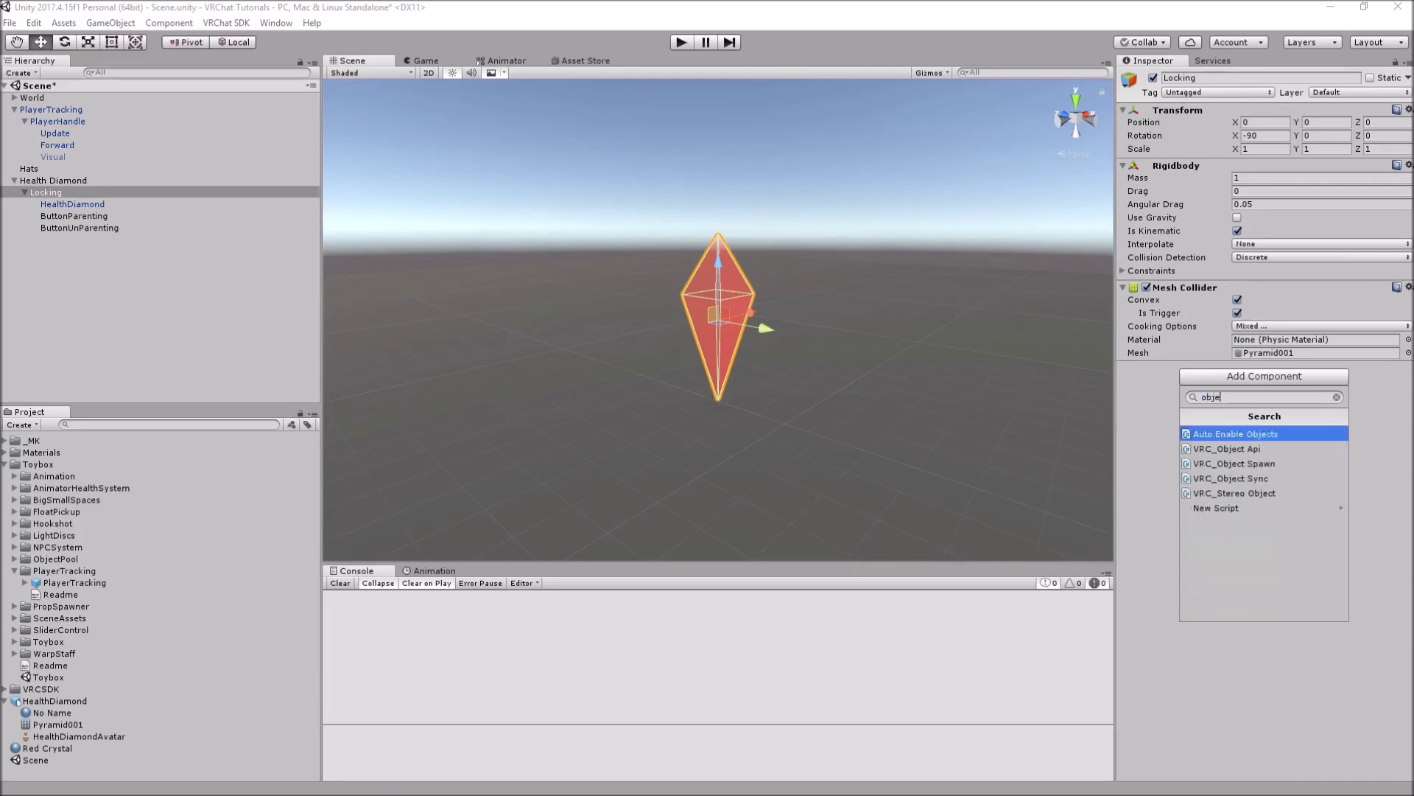
pyautogui.press('Down')
pyautogui.press('Down')
pyautogui.press('Down')
pyautogui.press('Return')
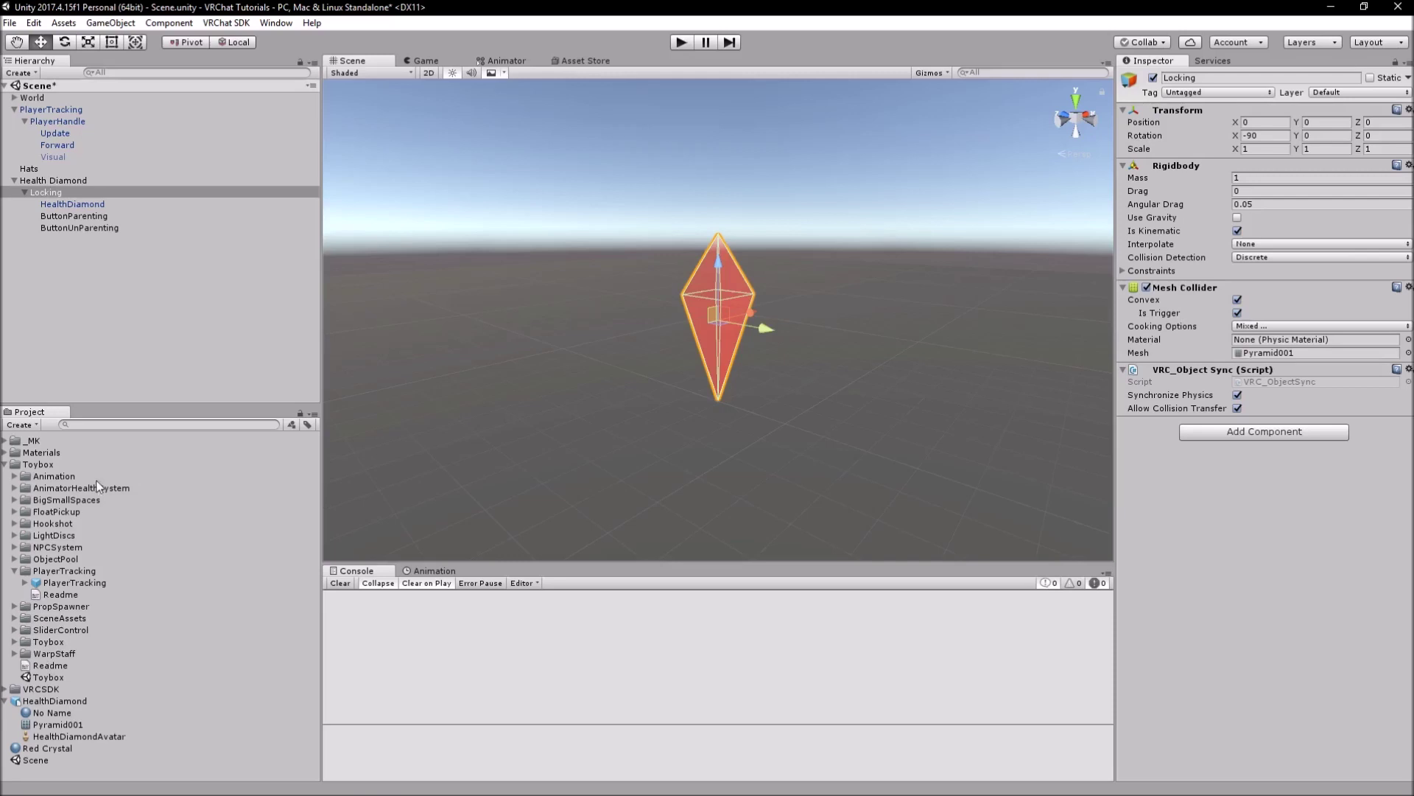
pyautogui.click(6, 464)
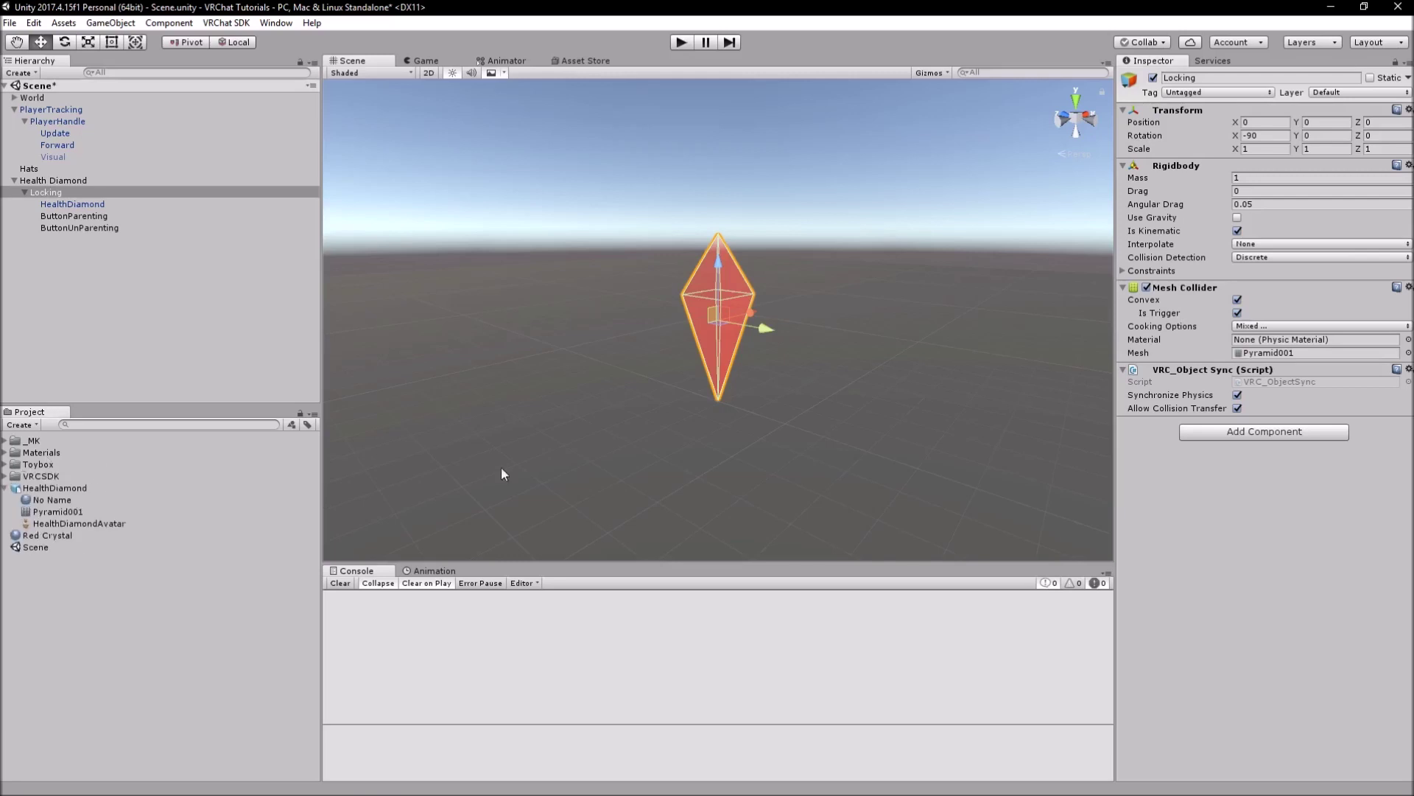
pyautogui.click(1238, 409)
pyautogui.click(1201, 372)
# Step: Add a VRC_Pickup to Locking and set its Auto Hold to Yes
pyautogui.click(1254, 392)
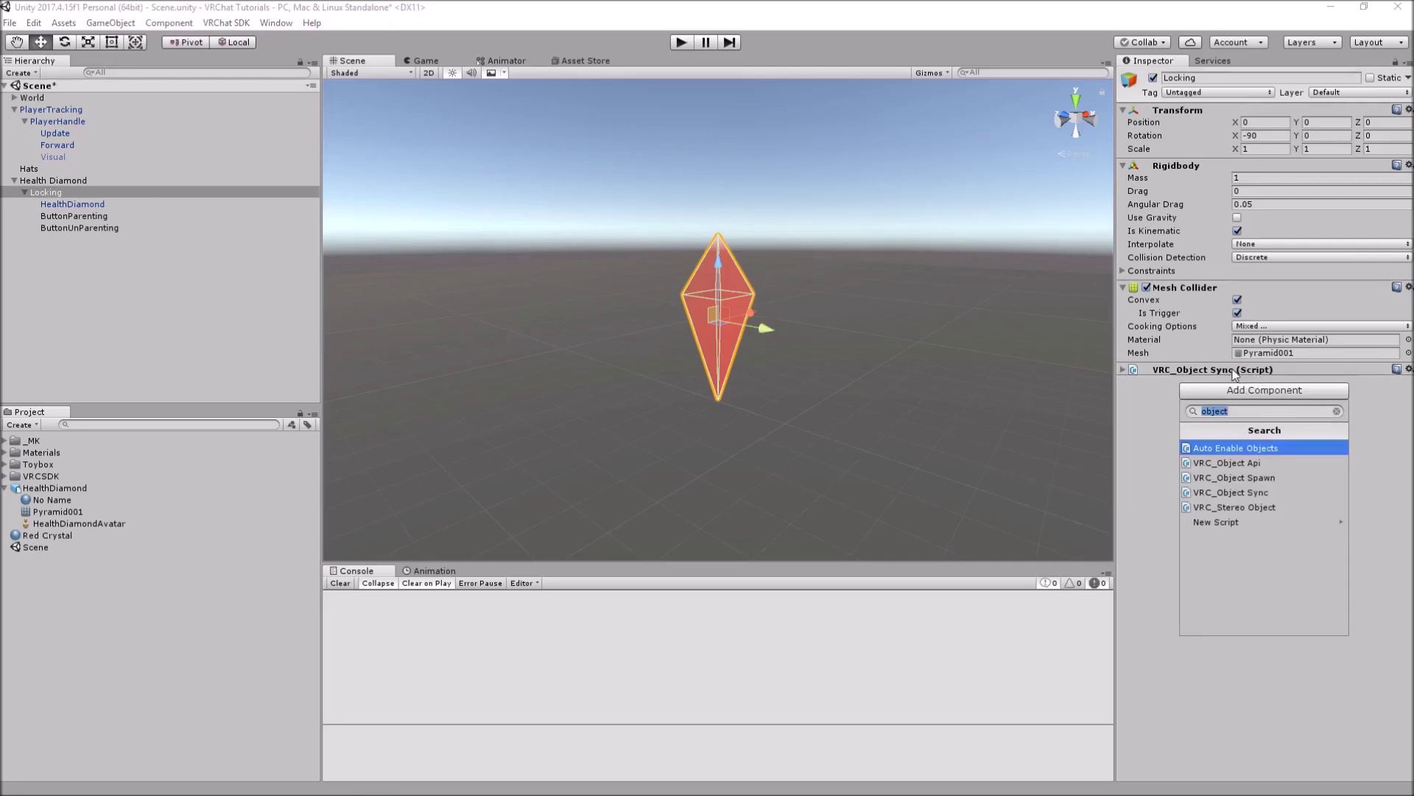
pyautogui.write('pickup')
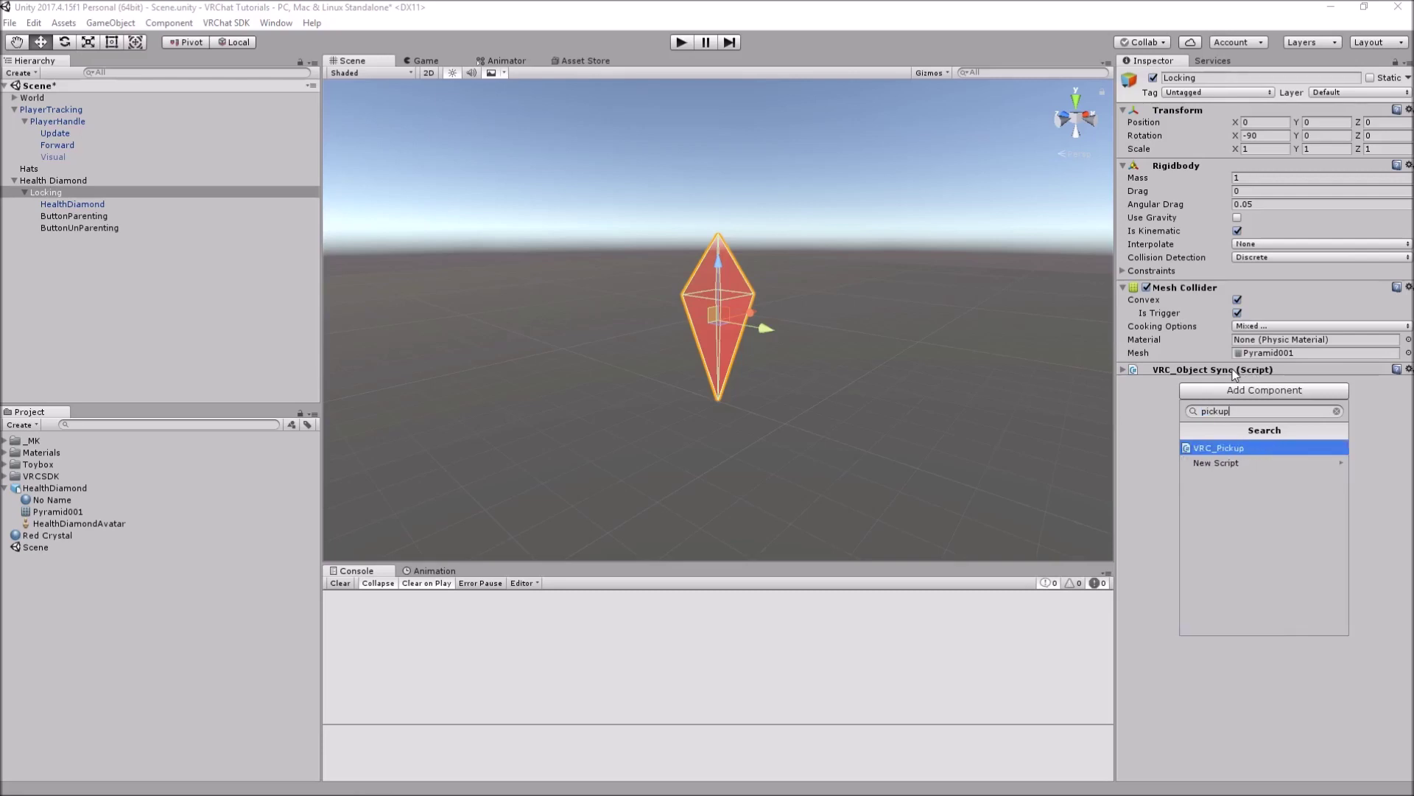
pyautogui.press('Return')
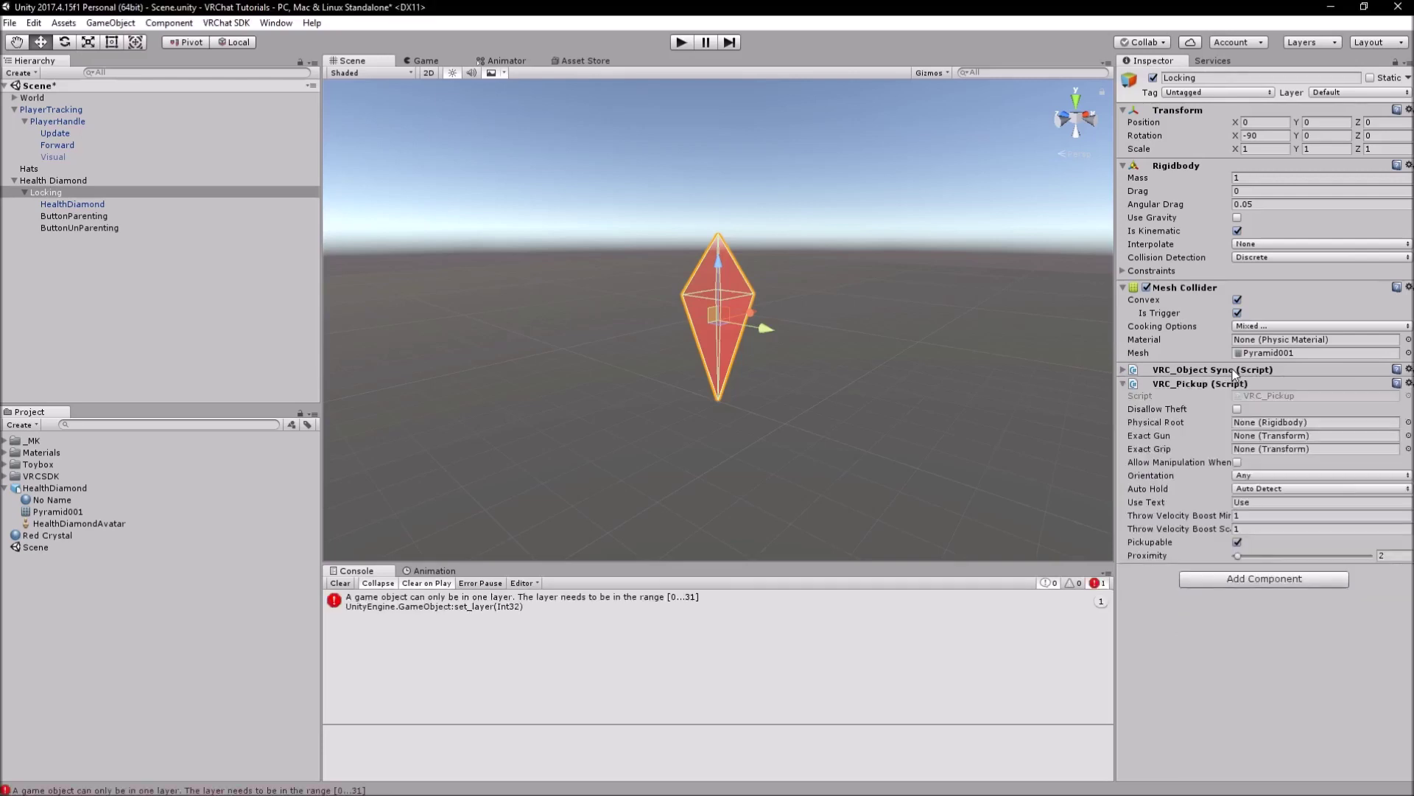
pyautogui.click(1264, 489)
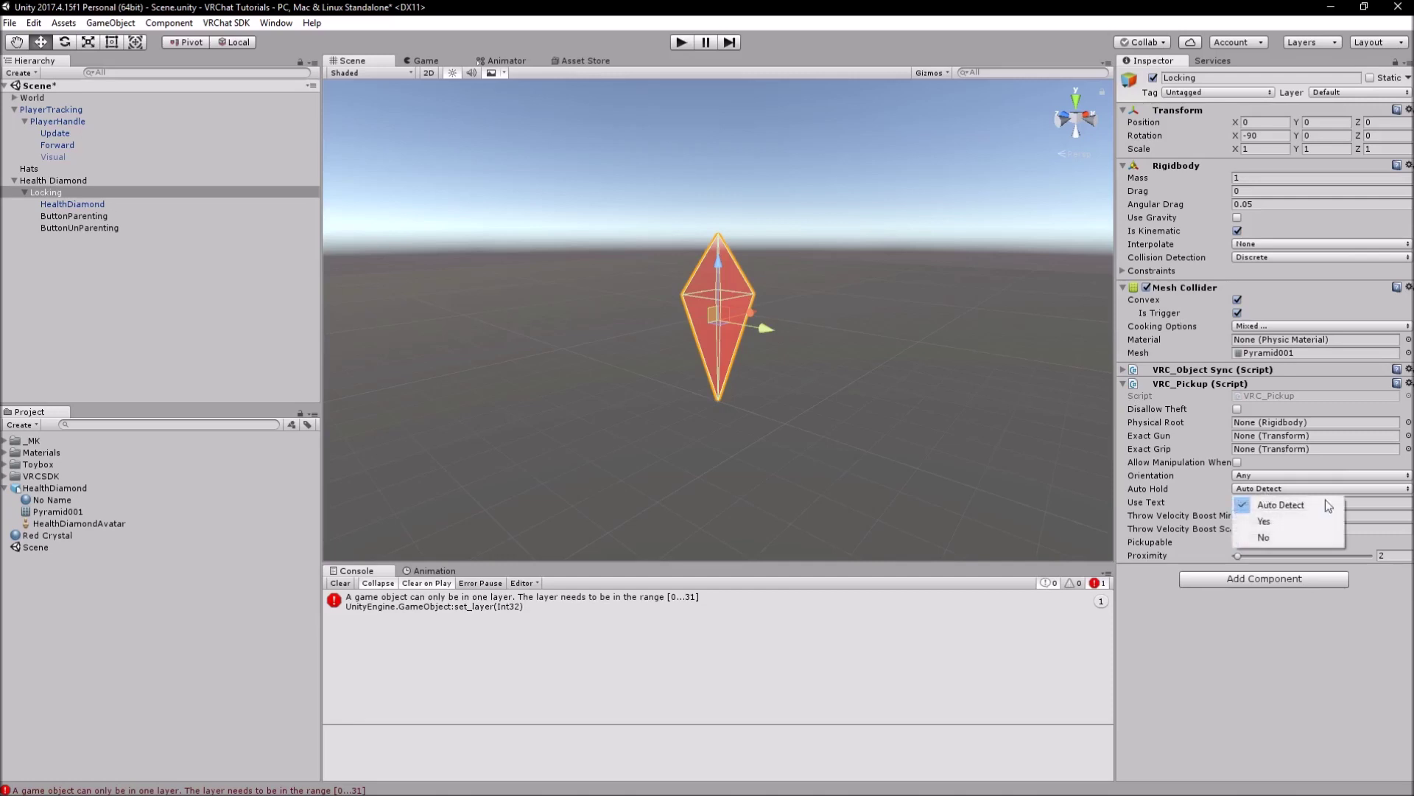
pyautogui.click(1290, 523)
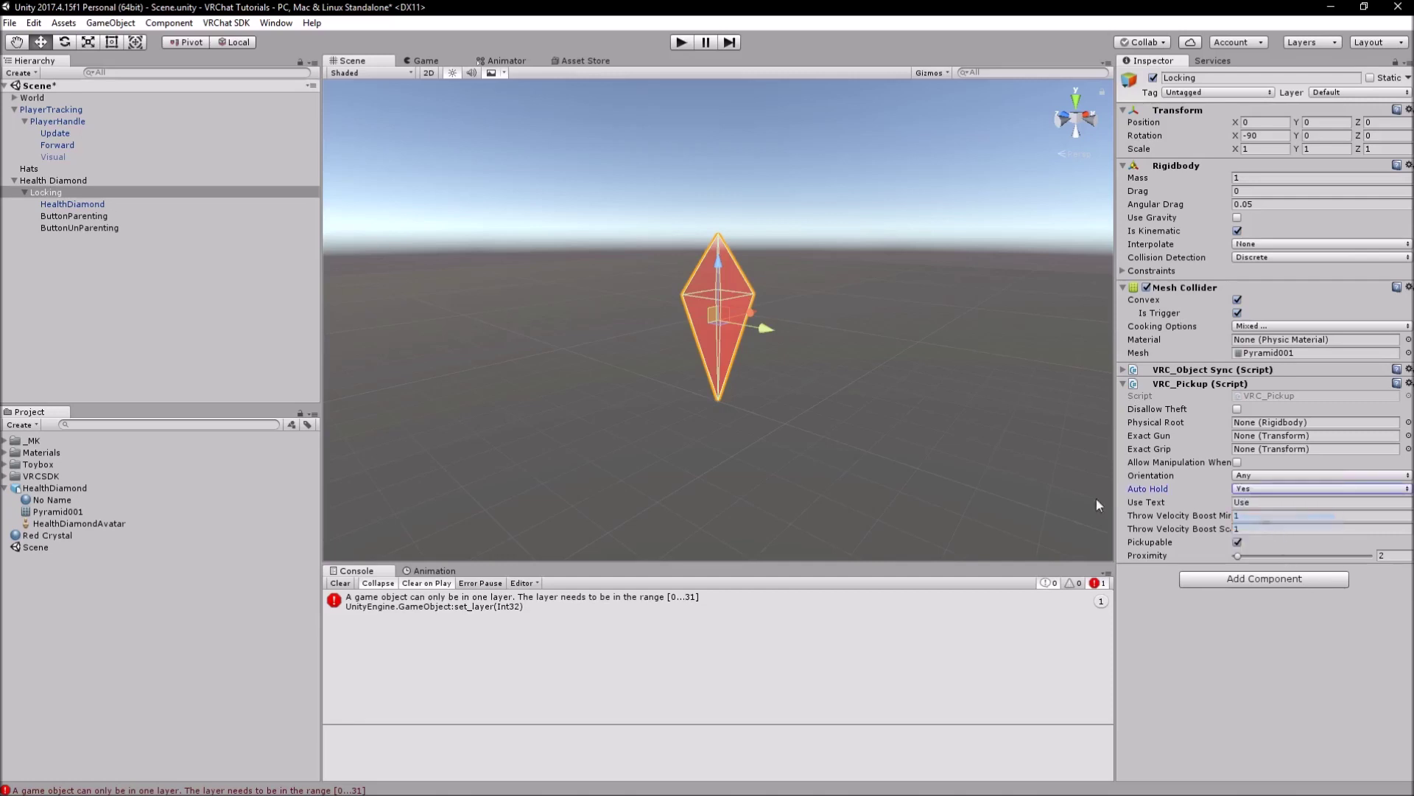
pyautogui.click(1214, 384)
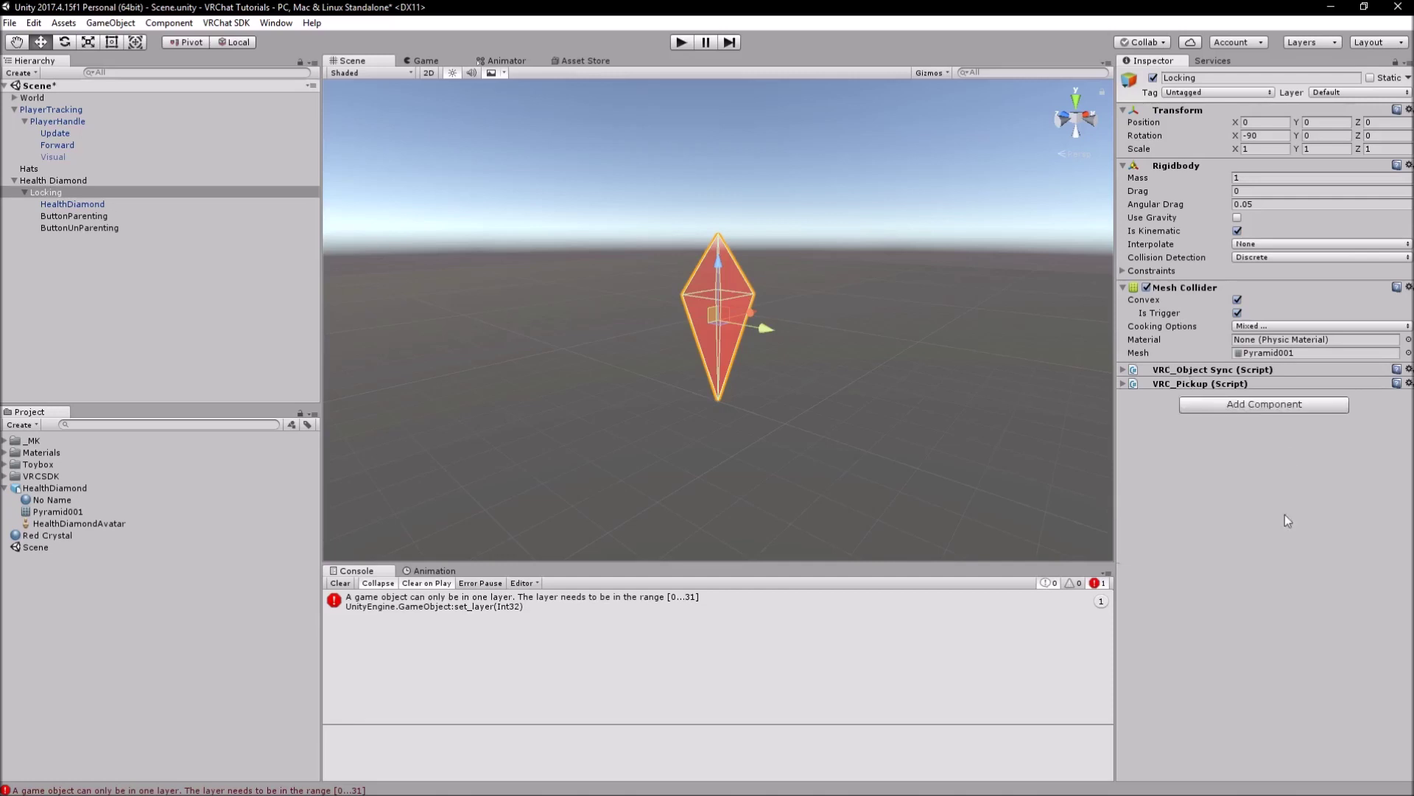
pyautogui.click(1179, 384)
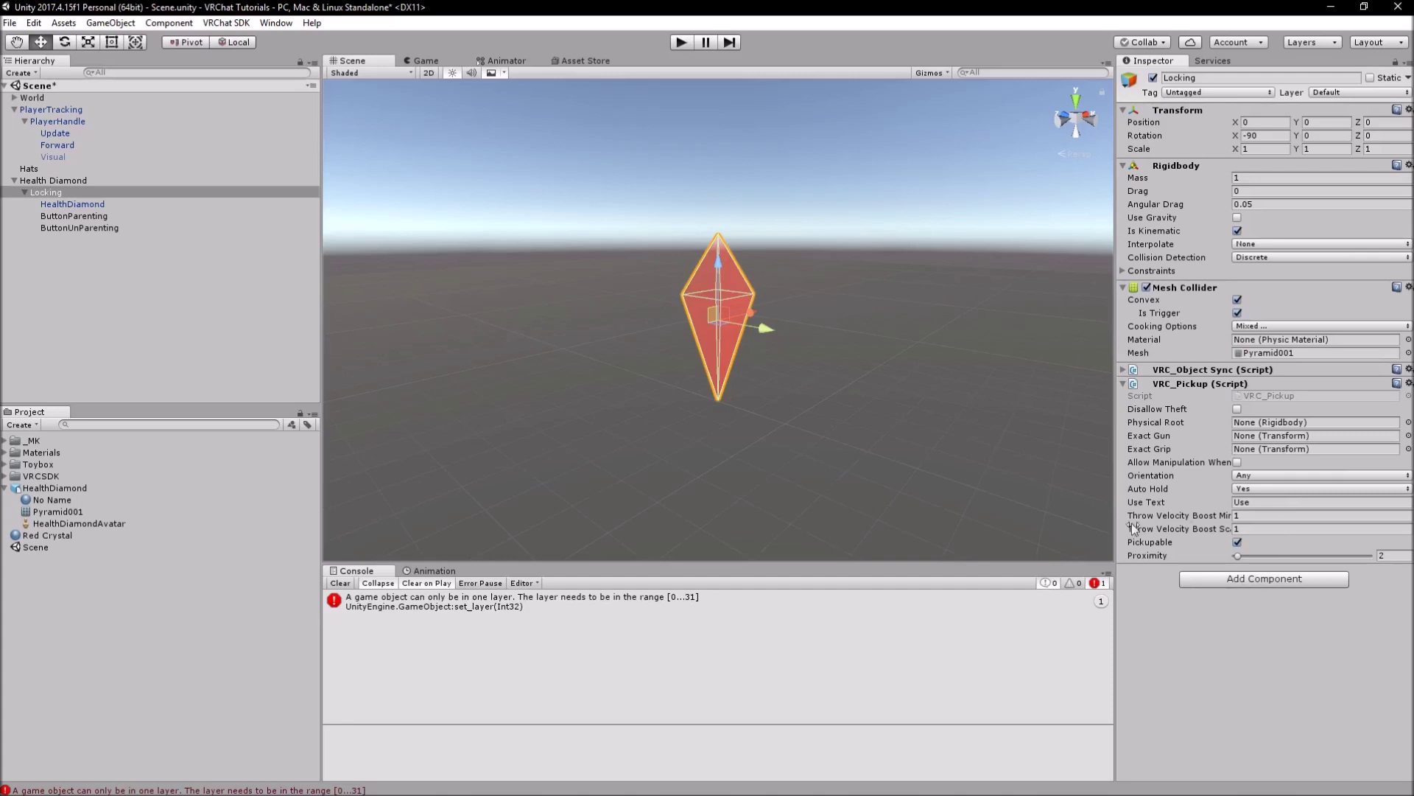
pyautogui.click(1208, 383)
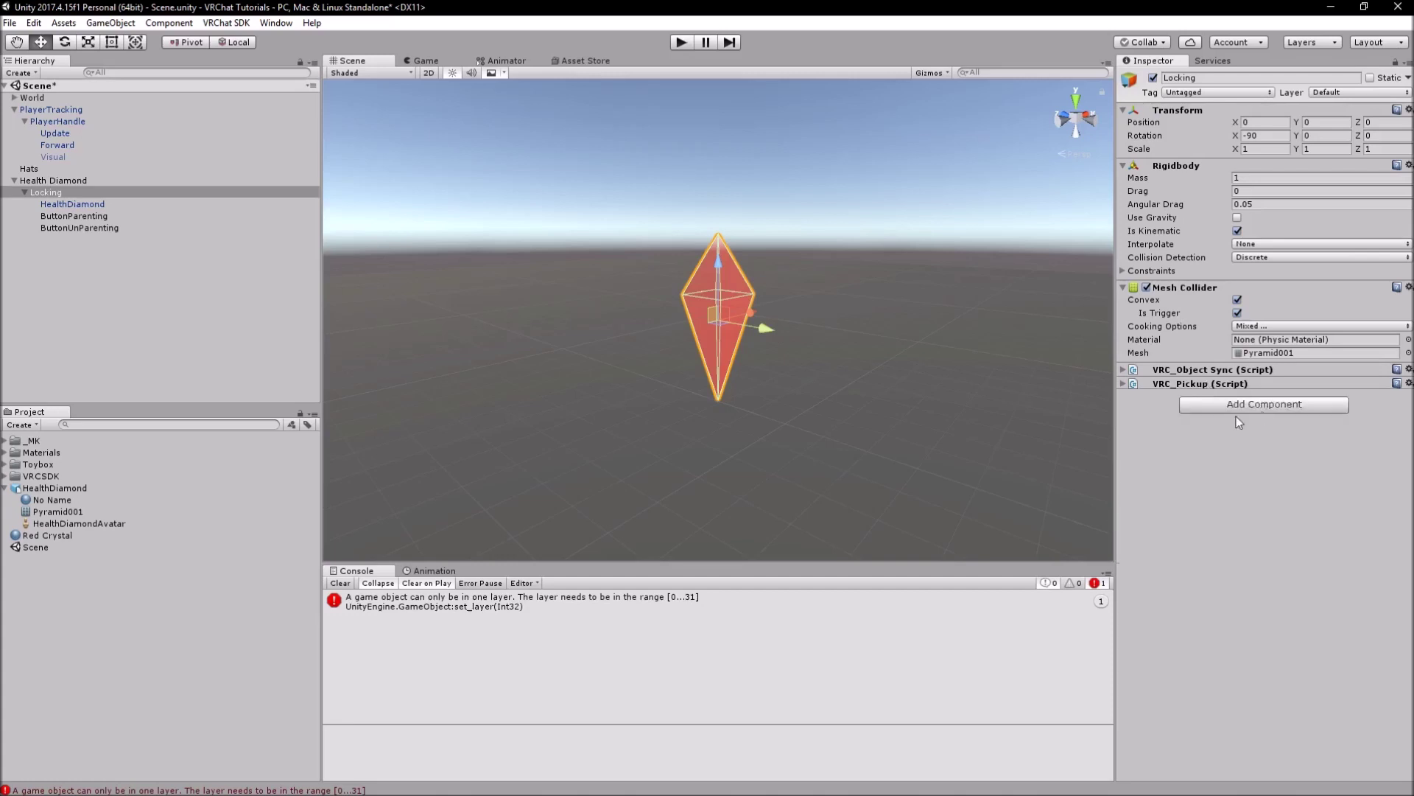
# Step: Add a VRC_Trigger to Locking and enable Advanced Mode
pyautogui.click(1246, 406)
pyautogui.press('BackSpace')
pyautogui.press('BackSpace')
pyautogui.press('BackSpace')
pyautogui.press('BackSpace')
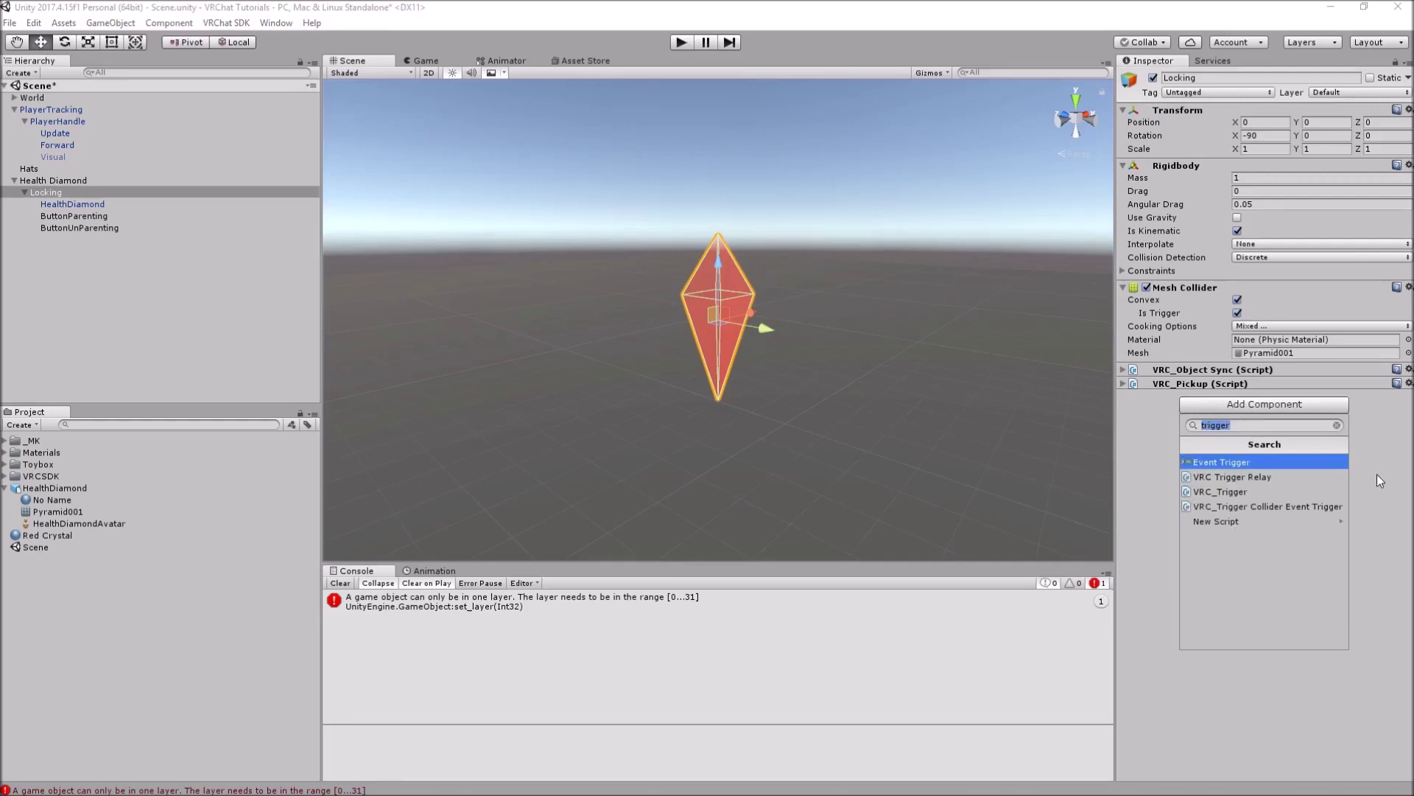
pyautogui.click(1377, 475)
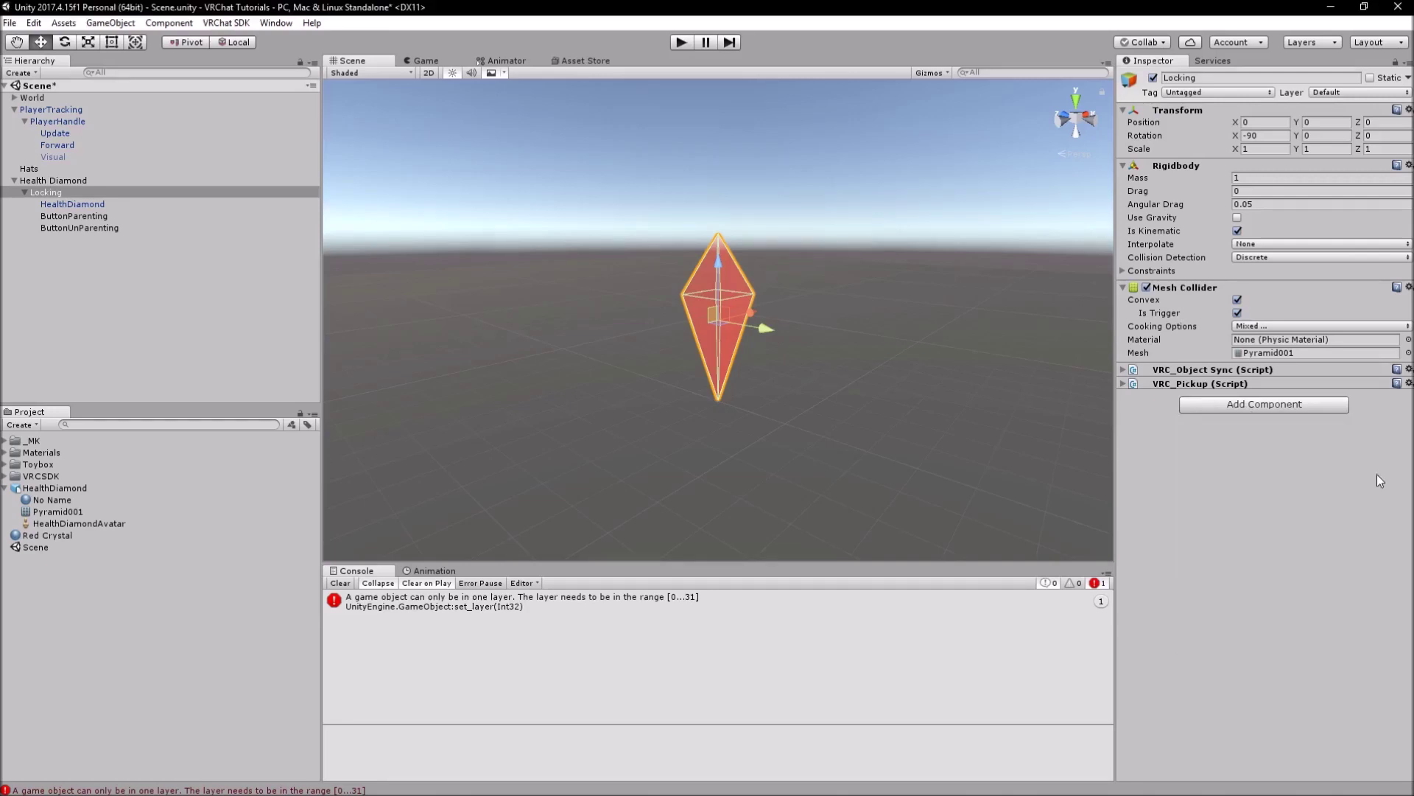
pyautogui.click(1242, 408)
pyautogui.write('trigger')
pyautogui.press('Down')
pyautogui.press('Down')
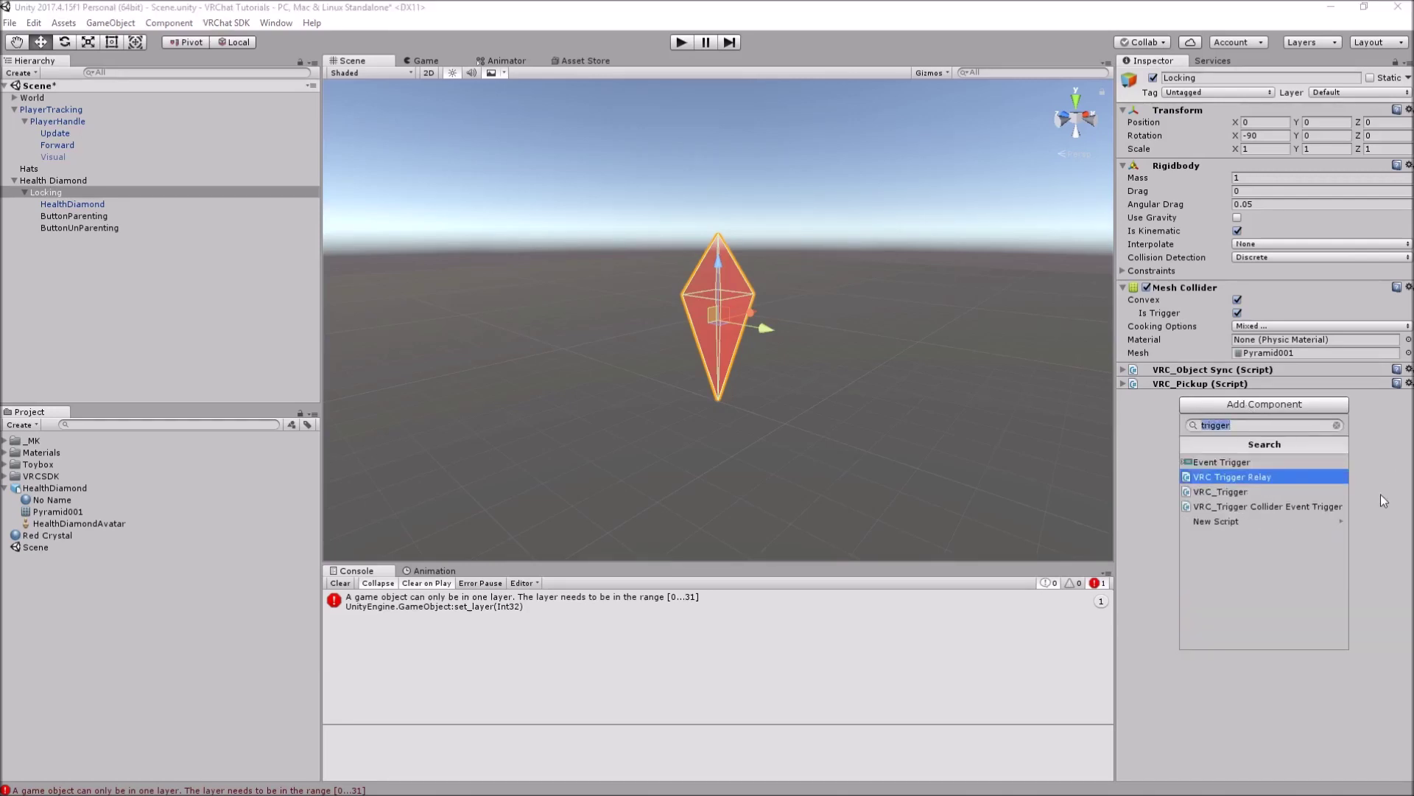
pyautogui.press('Return')
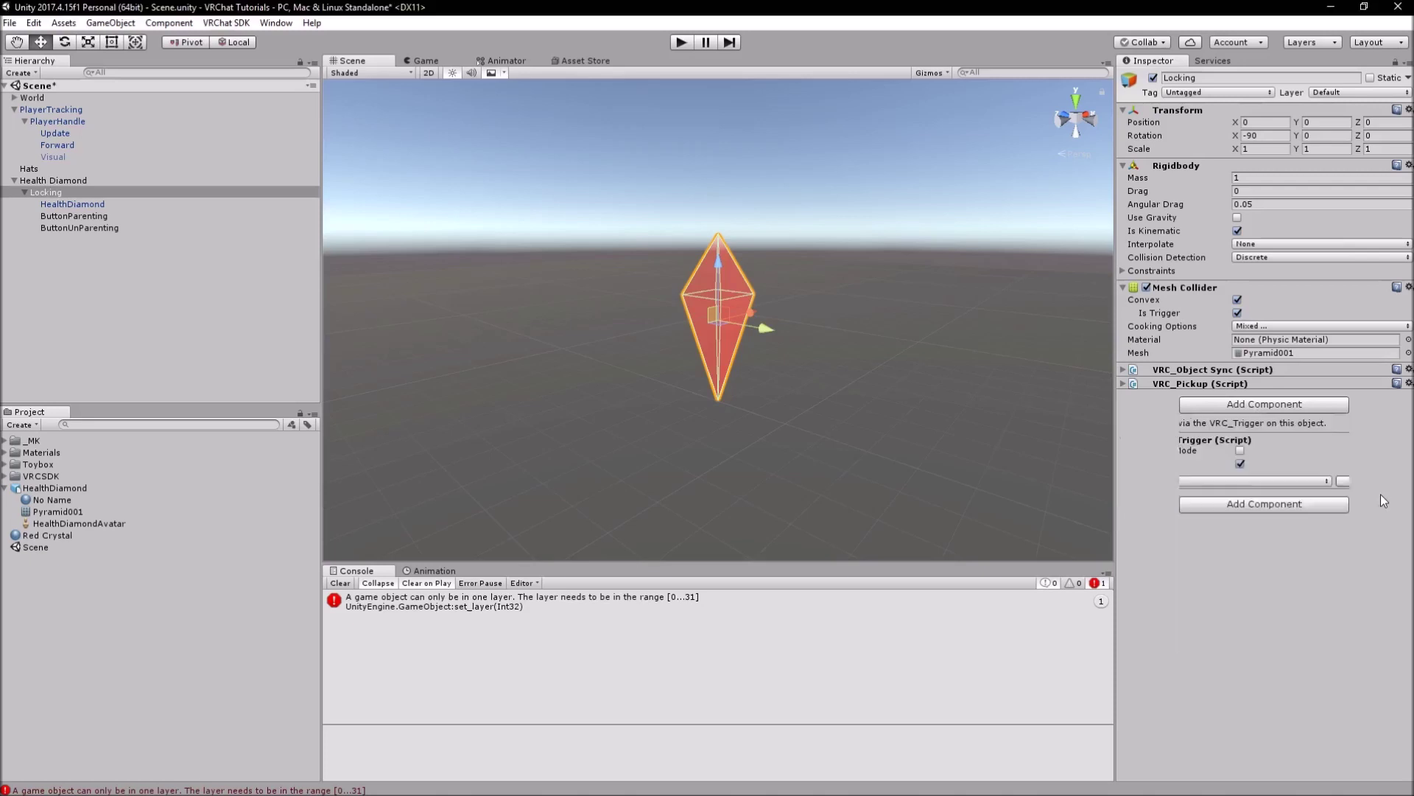
pyautogui.click(1240, 451)
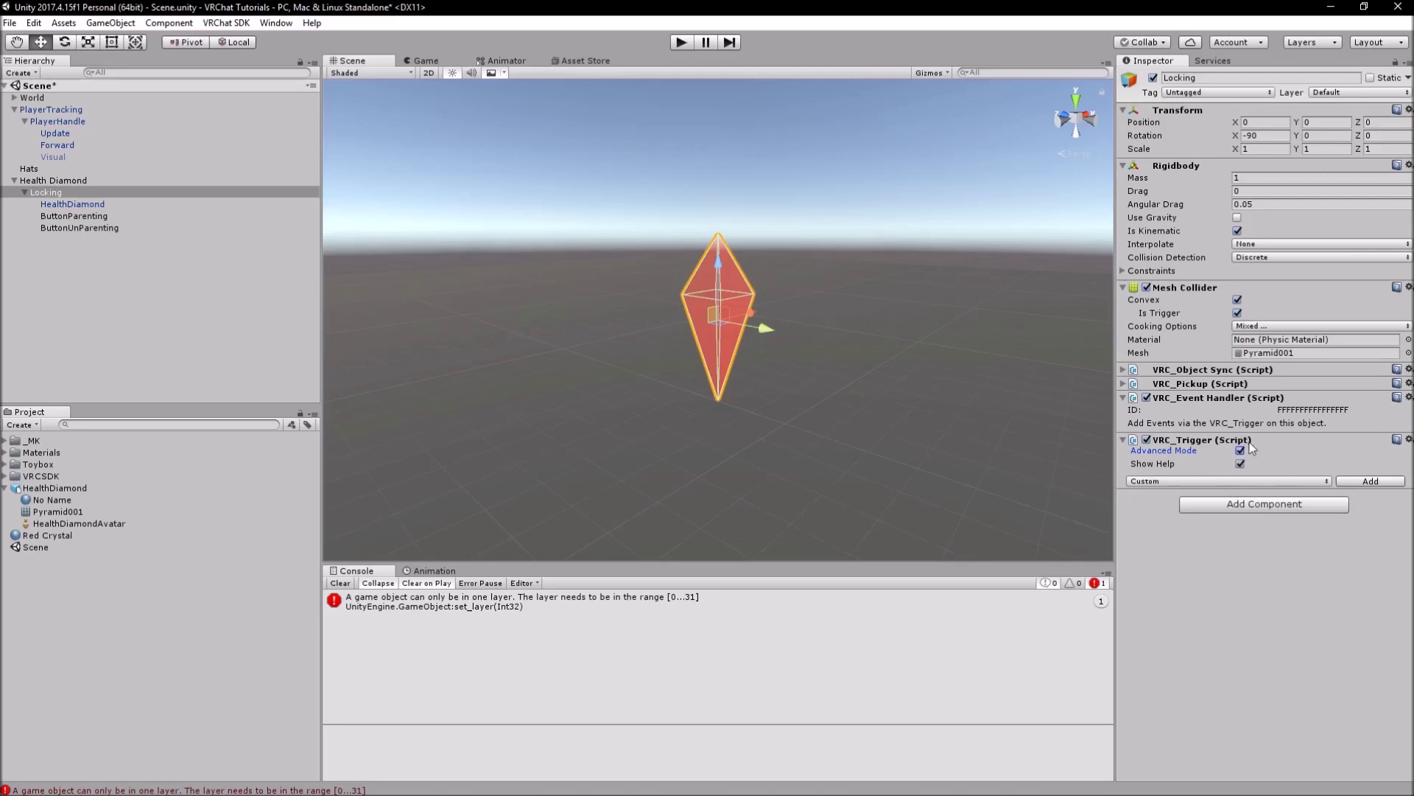
# Step: Add an OnPickup trigger event with broadcast type Always
pyautogui.click(1212, 482)
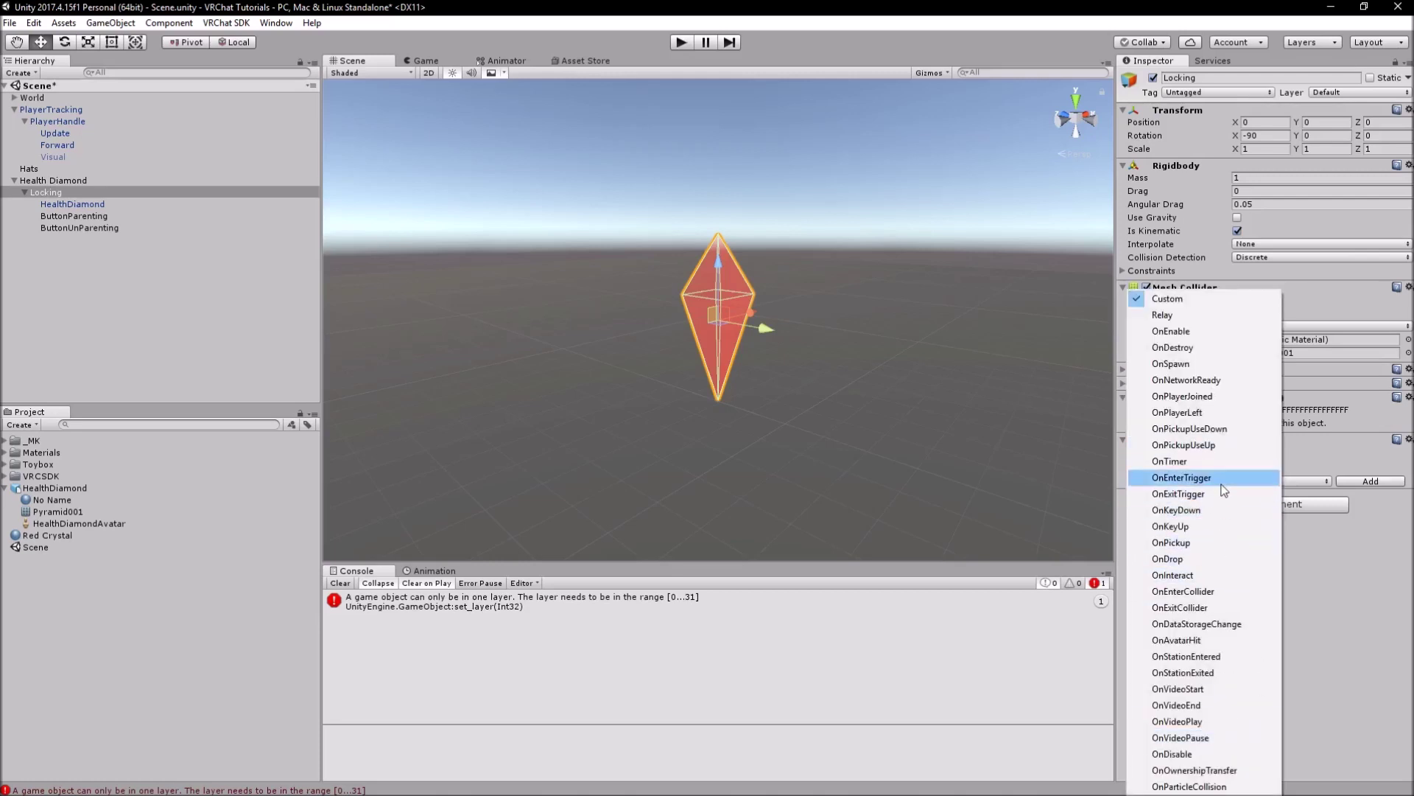
pyautogui.click(1215, 542)
pyautogui.click(1372, 482)
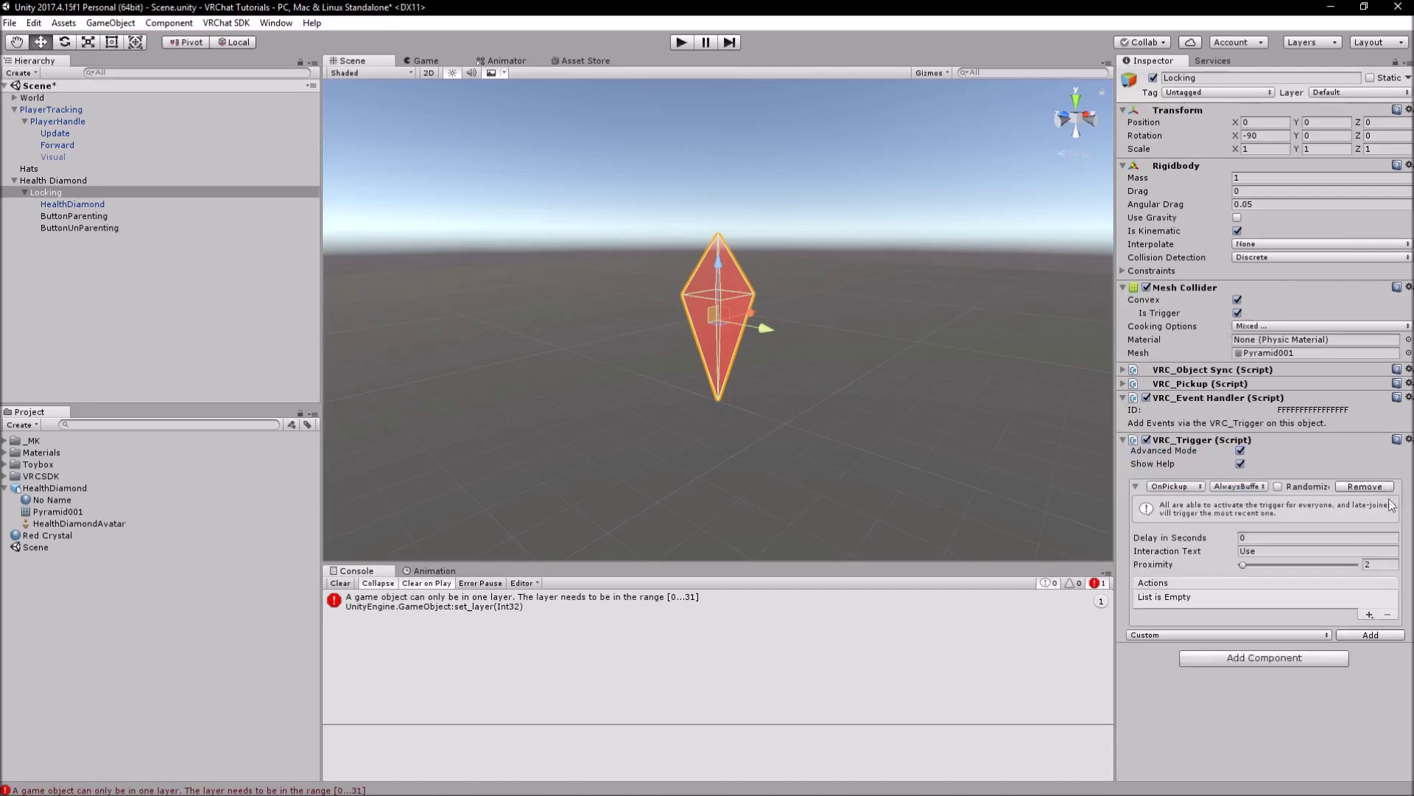
pyautogui.click(1239, 487)
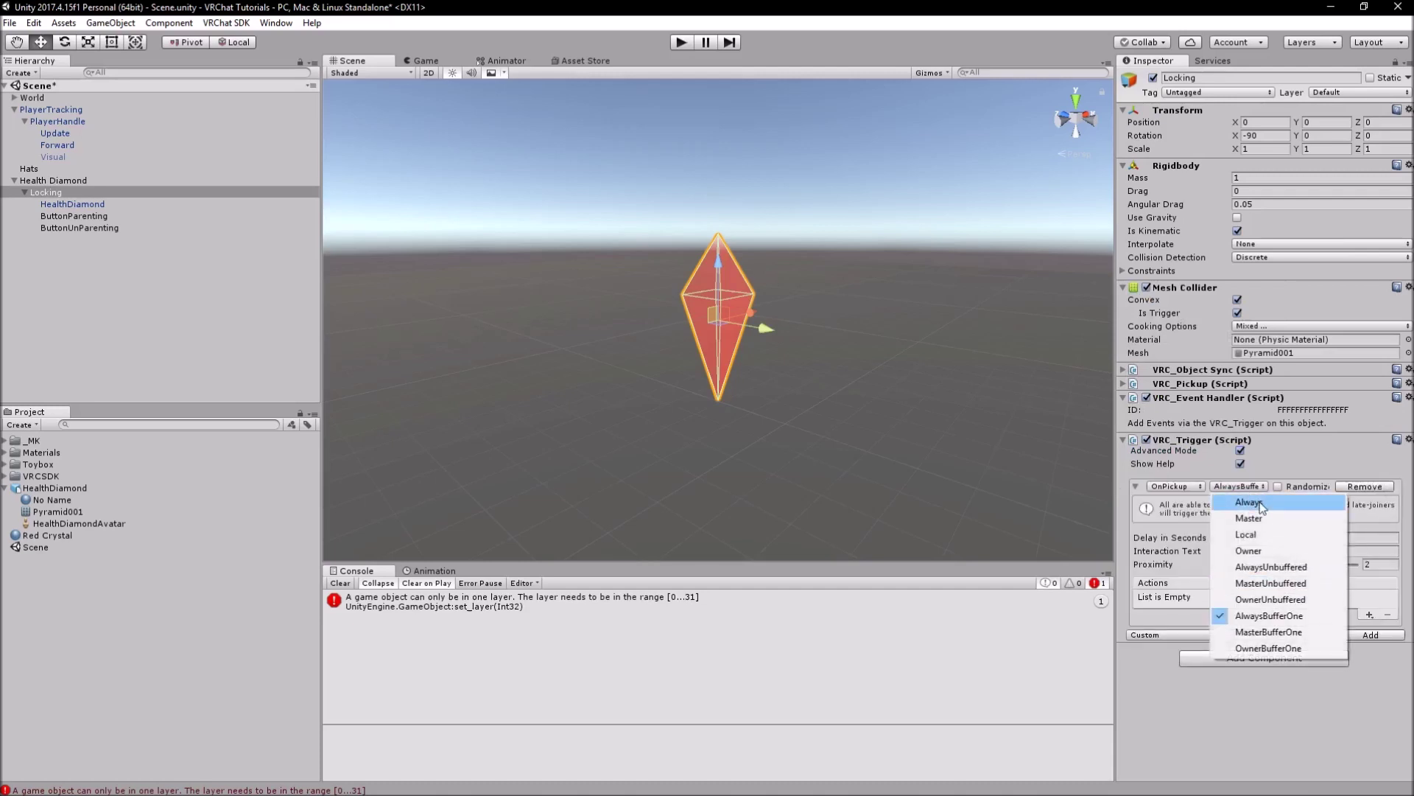
pyautogui.click(1256, 502)
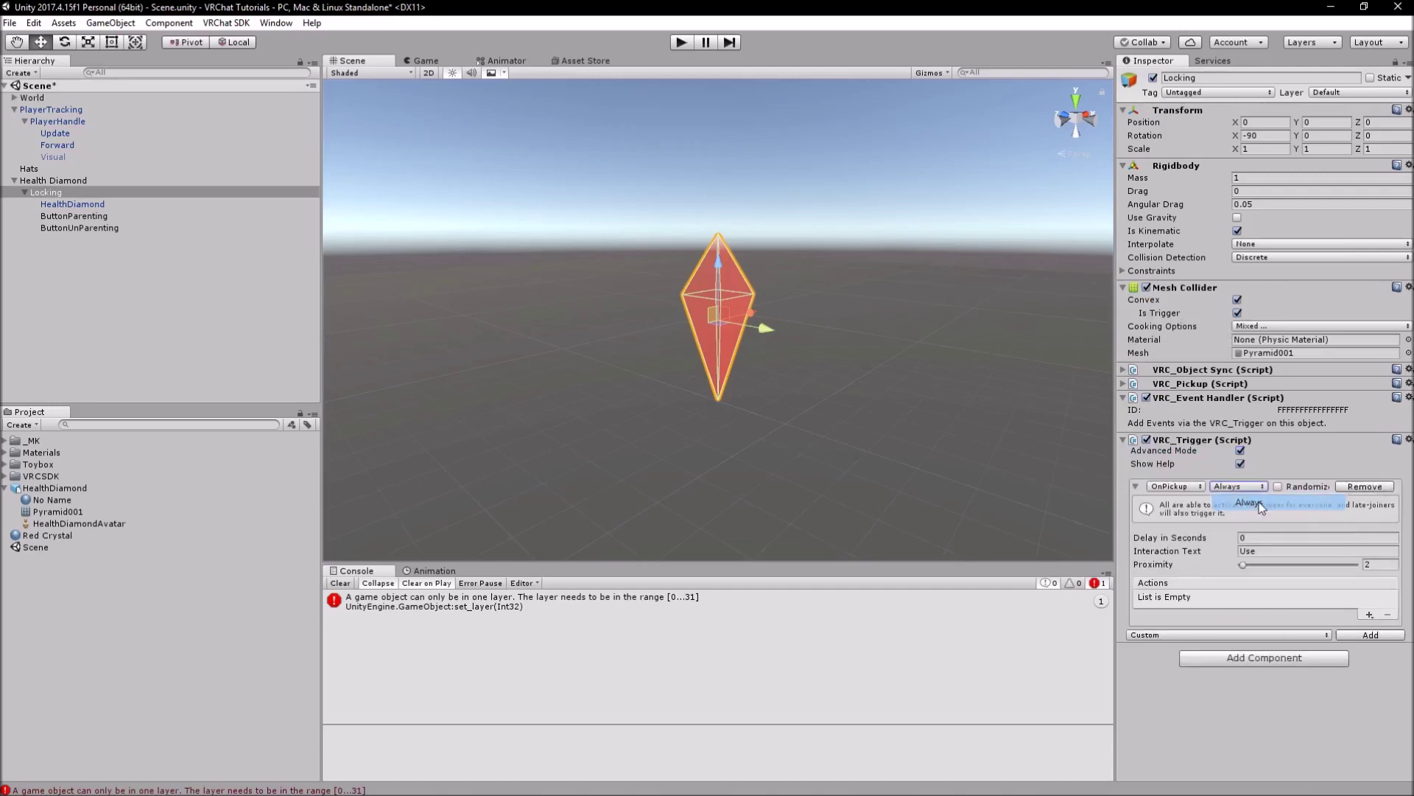
pyautogui.click(1312, 636)
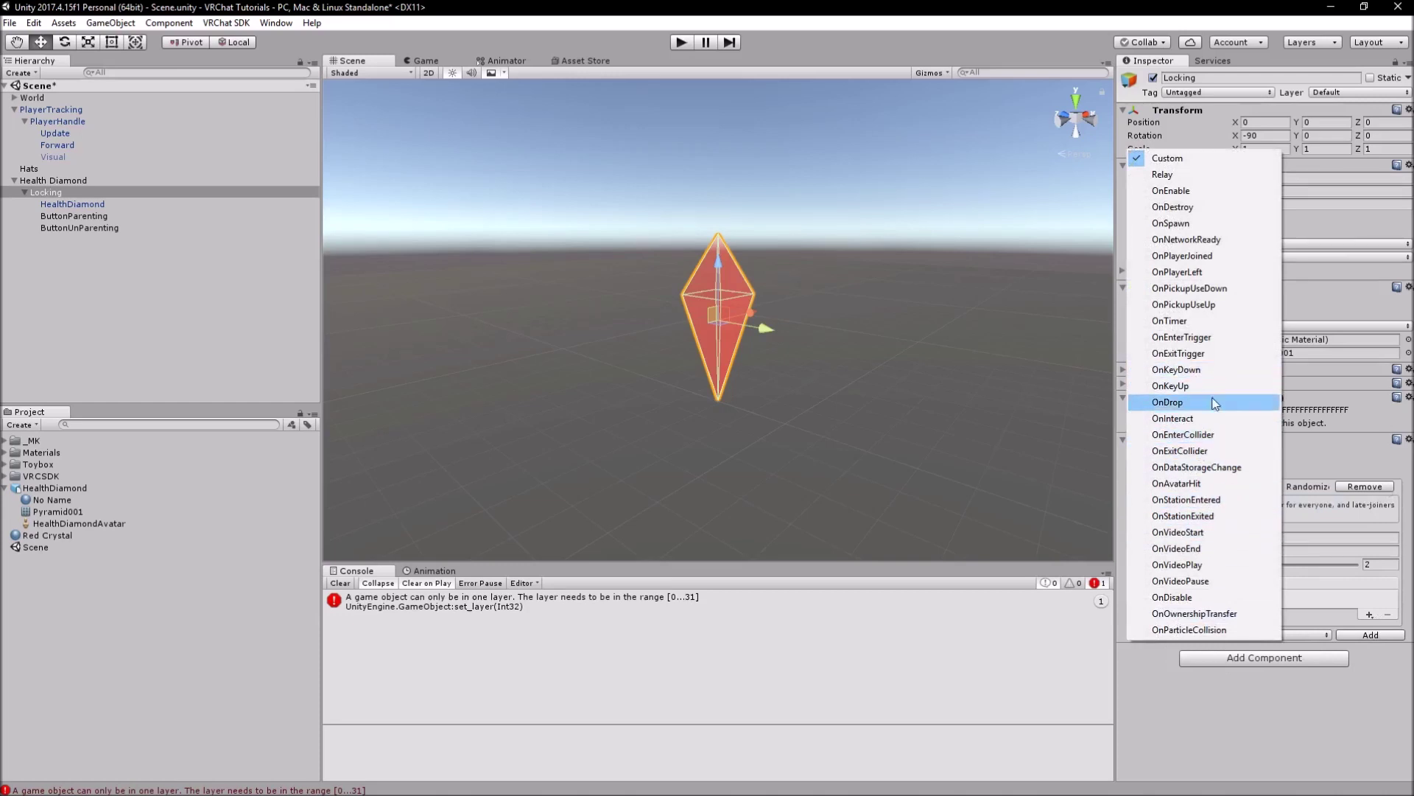
# Step: Add an OnPickupUseDown trigger event with broadcast type Local
pyautogui.click(1211, 290)
pyautogui.click(1369, 635)
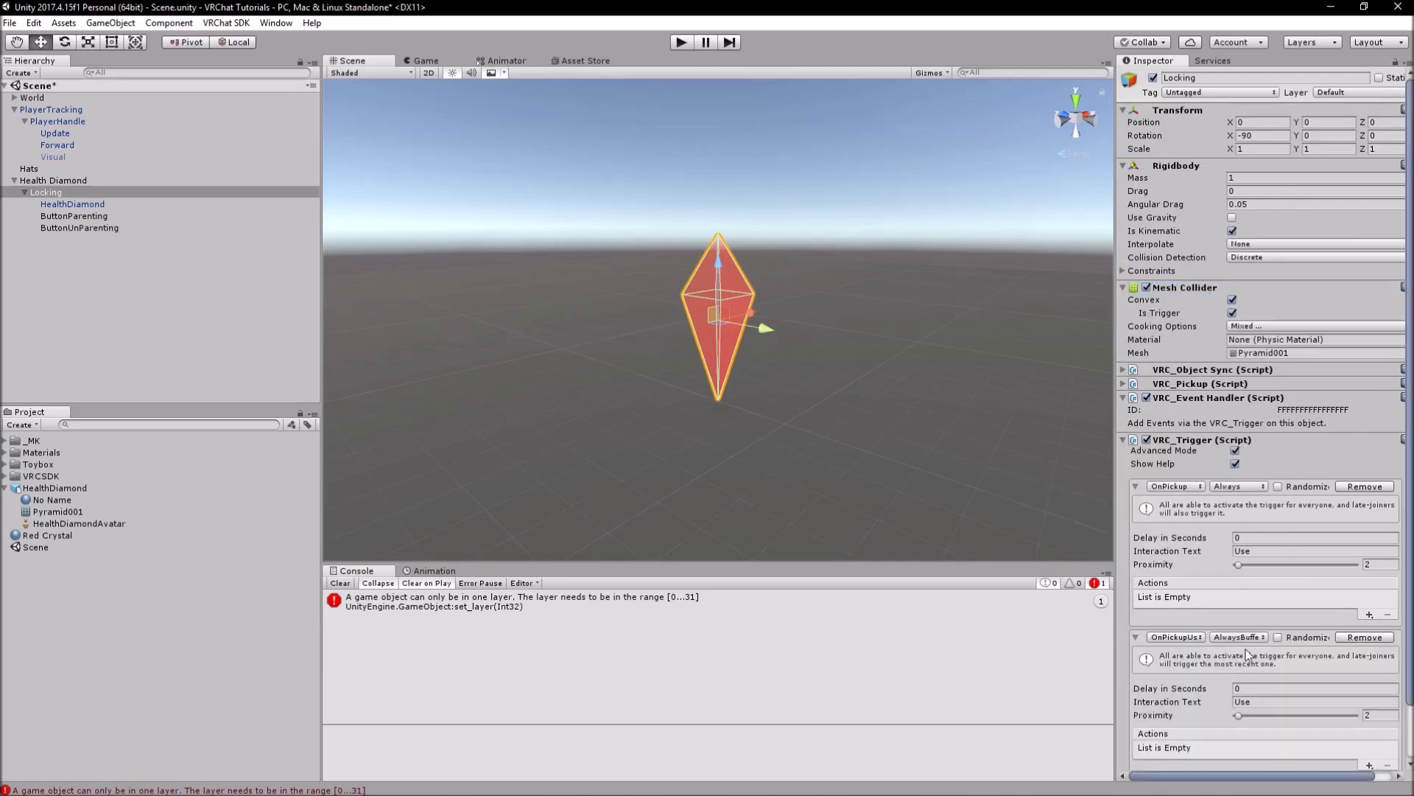
pyautogui.click(1248, 636)
pyautogui.click(1248, 518)
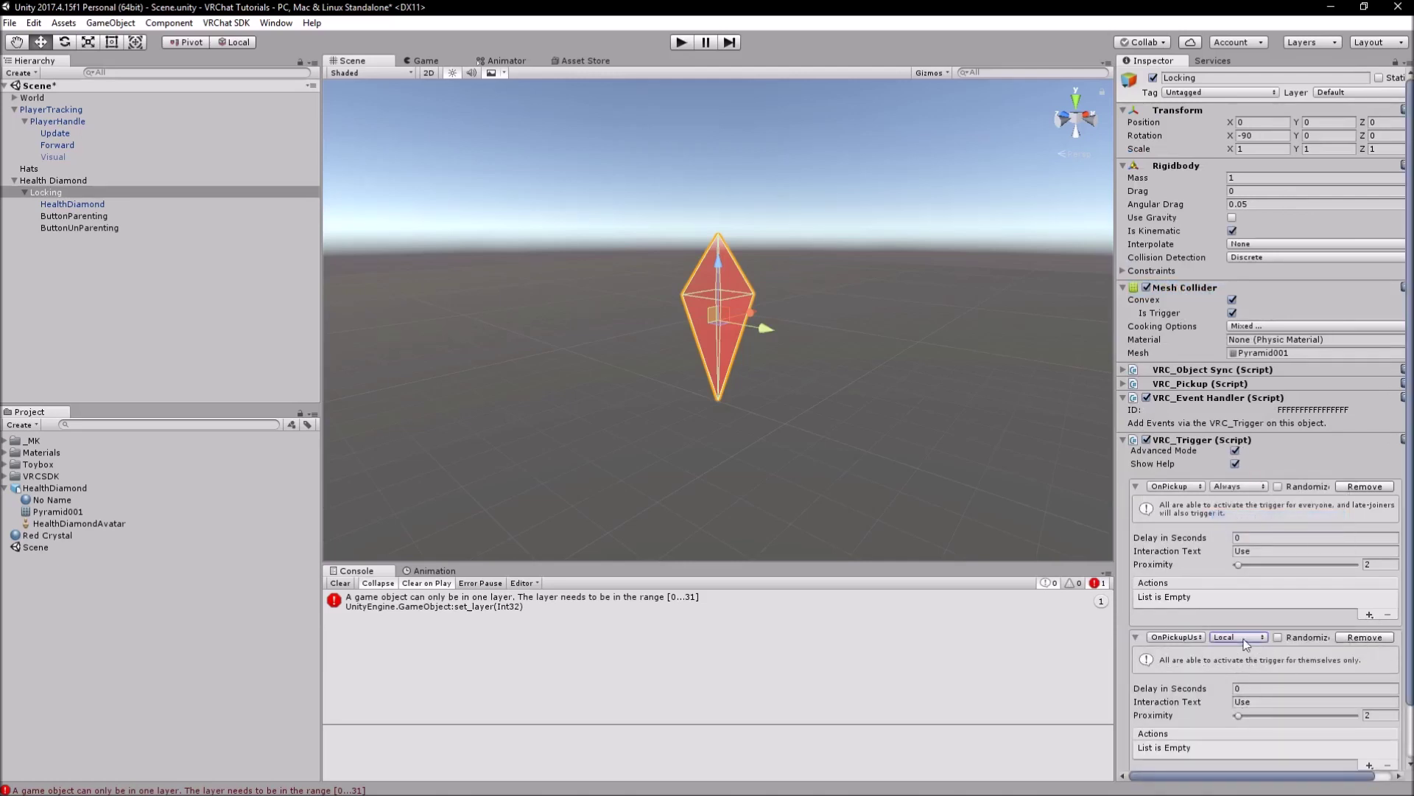
pyautogui.scroll(-2, 1243, 639)
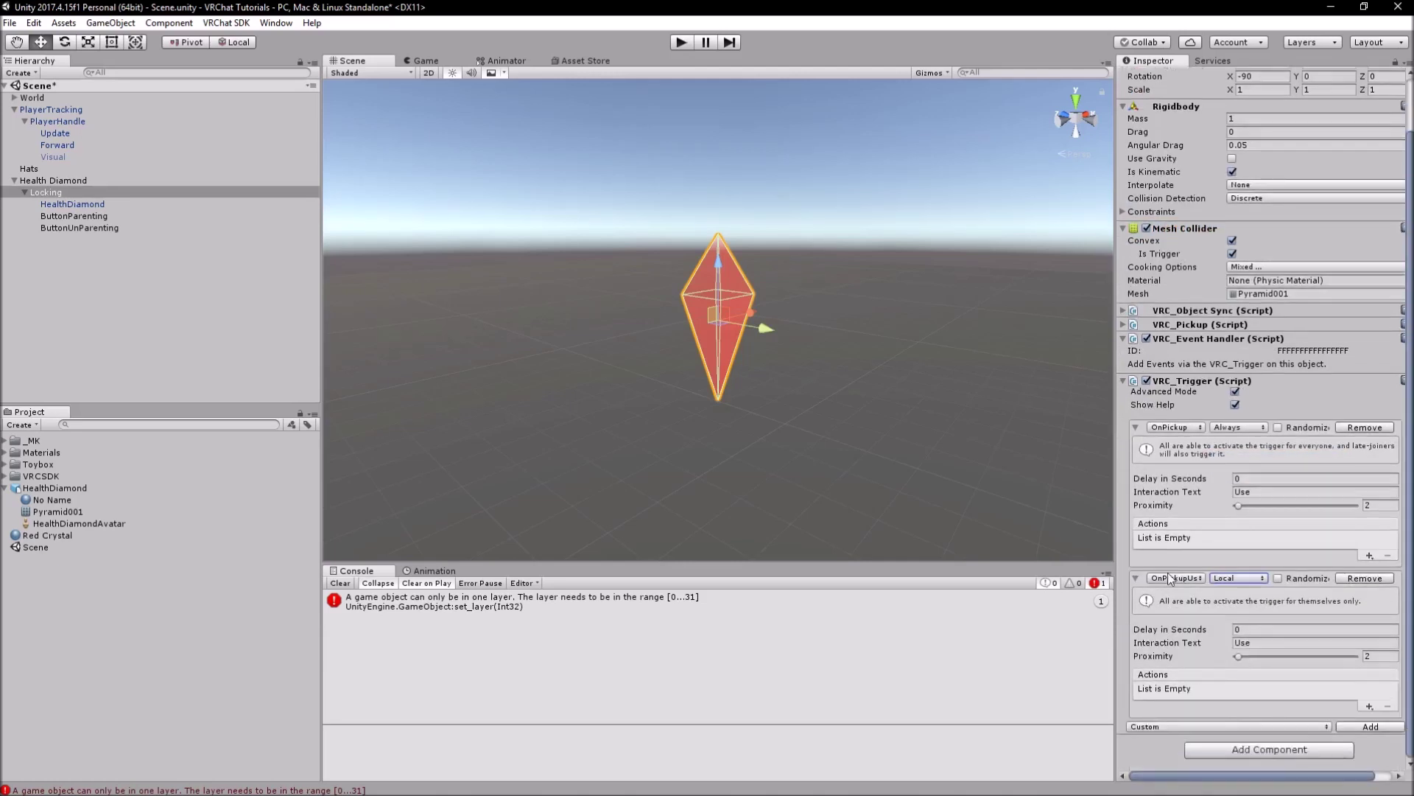
# Step: Add a SetGameObjectActive action to both the OnPickup and OnPickupUseDown events
pyautogui.click(1369, 555)
pyautogui.moveTo(1350, 563)
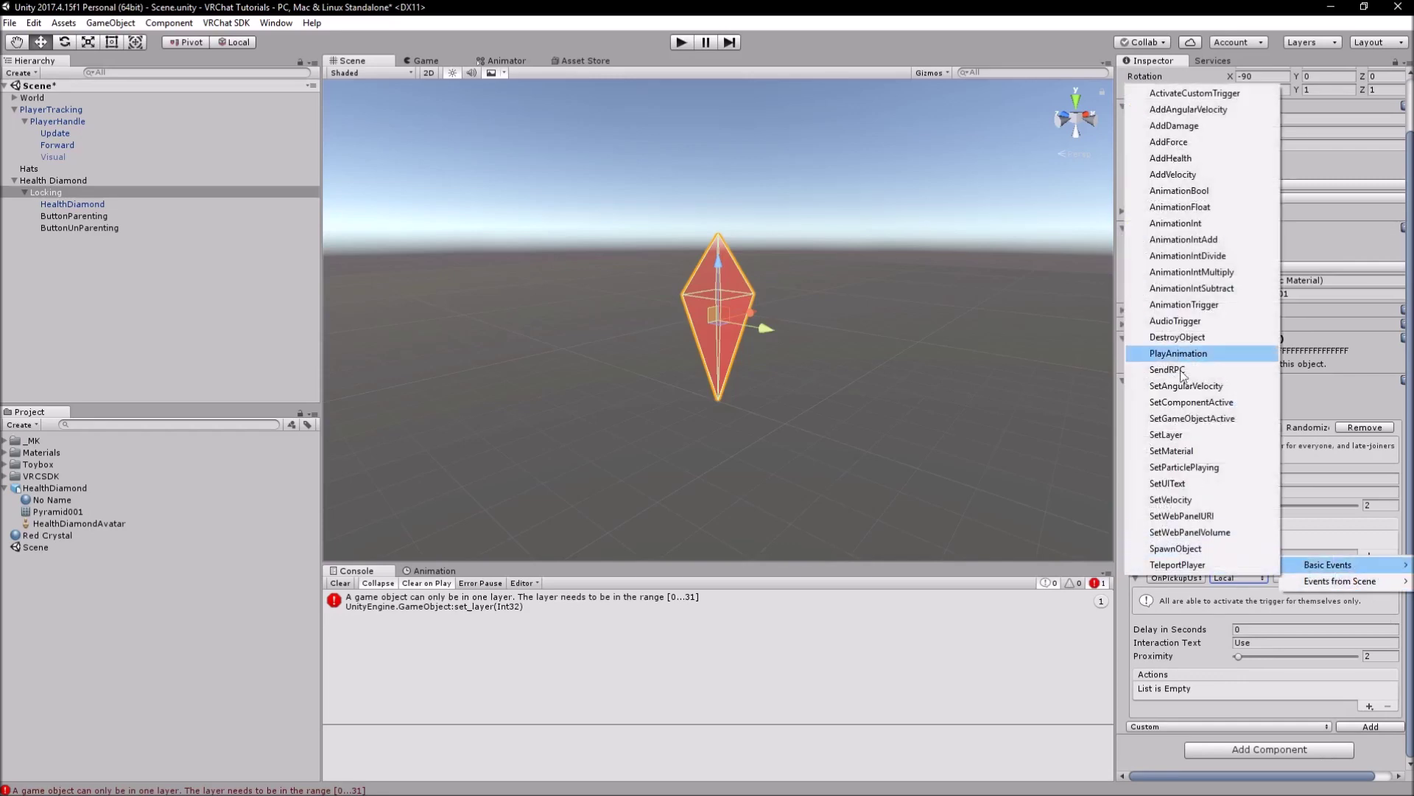
pyautogui.click(1208, 418)
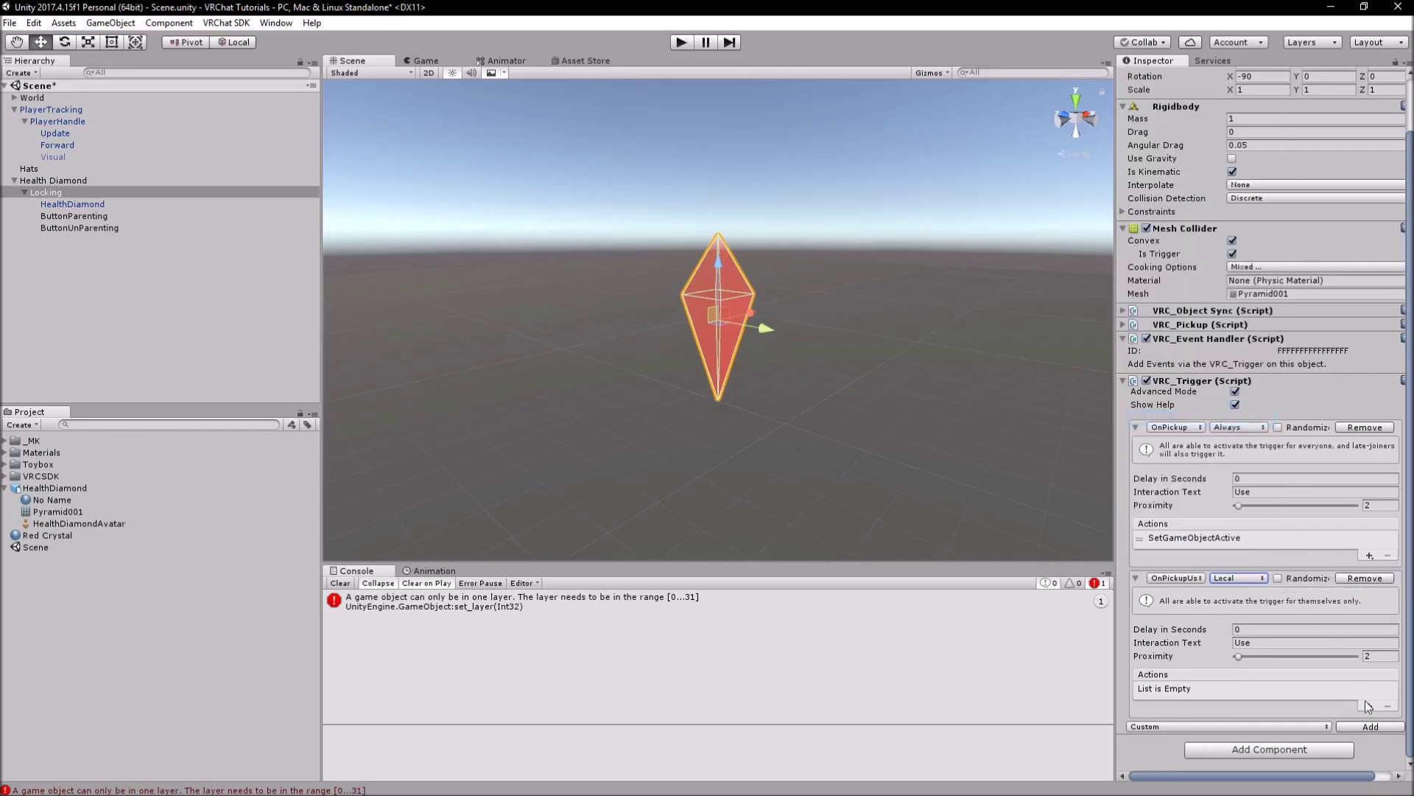
pyautogui.click(1370, 704)
pyautogui.moveTo(1328, 713)
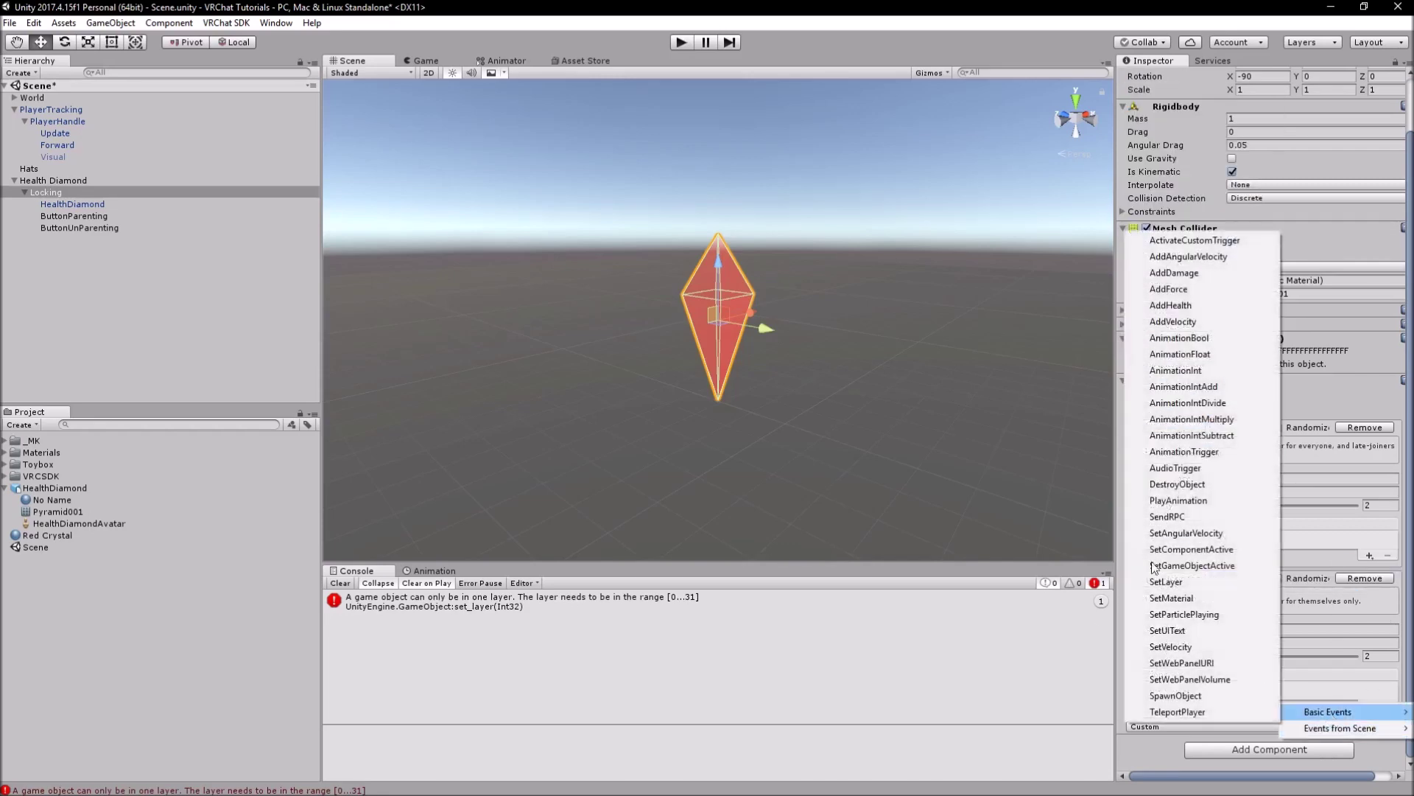
pyautogui.click(1217, 565)
# Step: Make the OnPickup action set ButtonUnParenting active with Operation True
pyautogui.click(1193, 539)
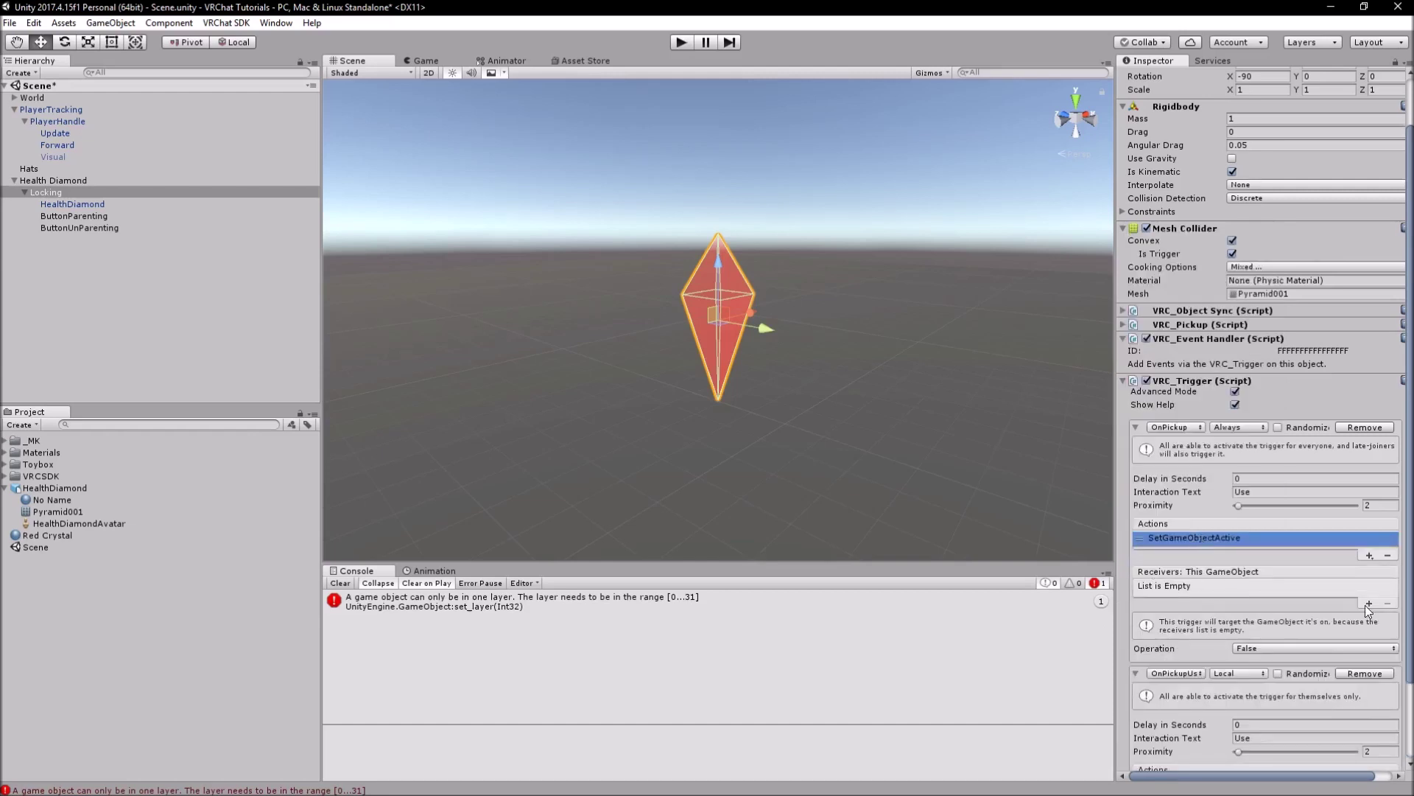
pyautogui.moveTo(87, 218); pyautogui.dragTo(1245, 587)
pyautogui.click(1294, 617)
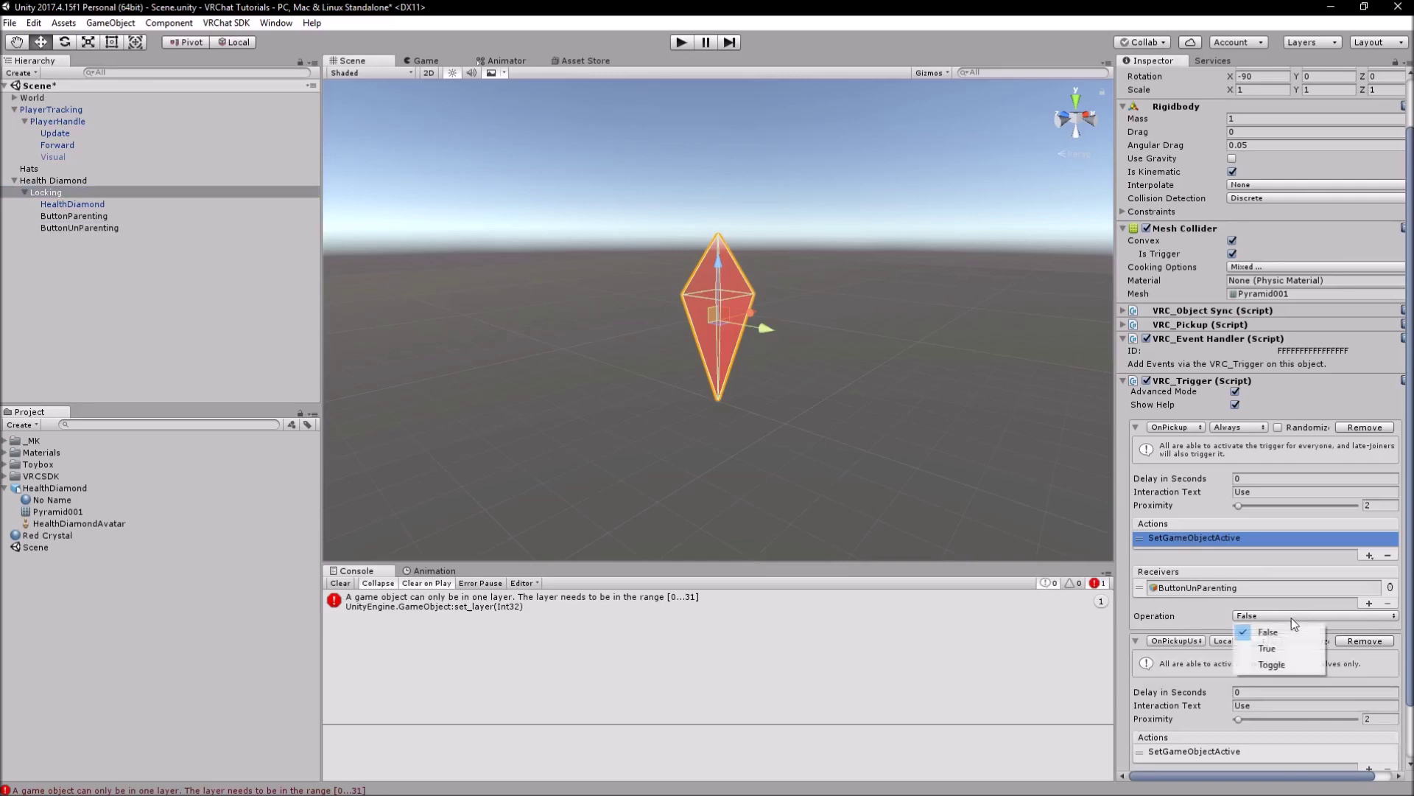
pyautogui.click(1280, 646)
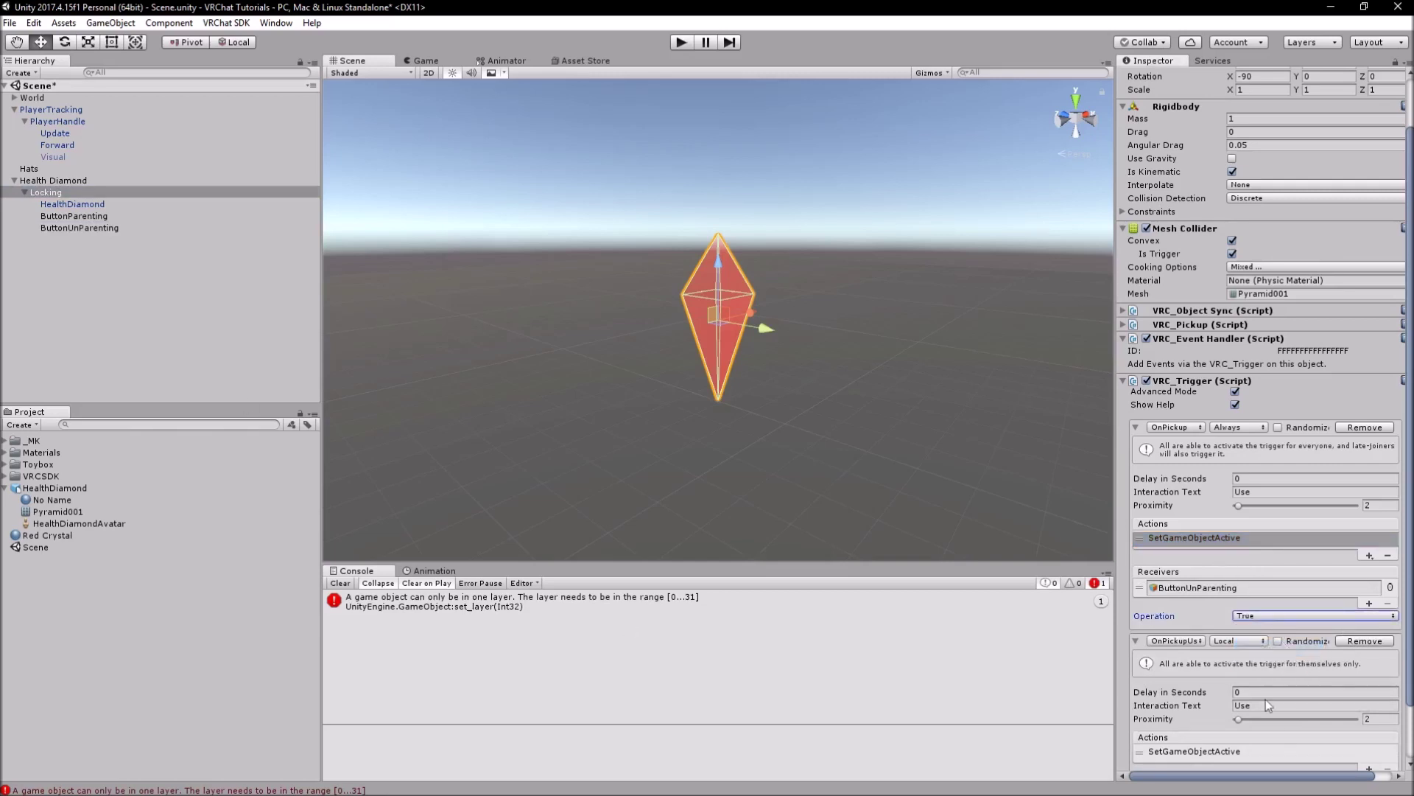
# Step: Make the OnPickupUseDown action set ButtonParenting active with Operation True
pyautogui.scroll(-3, 1245, 707)
pyautogui.click(1220, 692)
pyautogui.scroll(-4, 1253, 663)
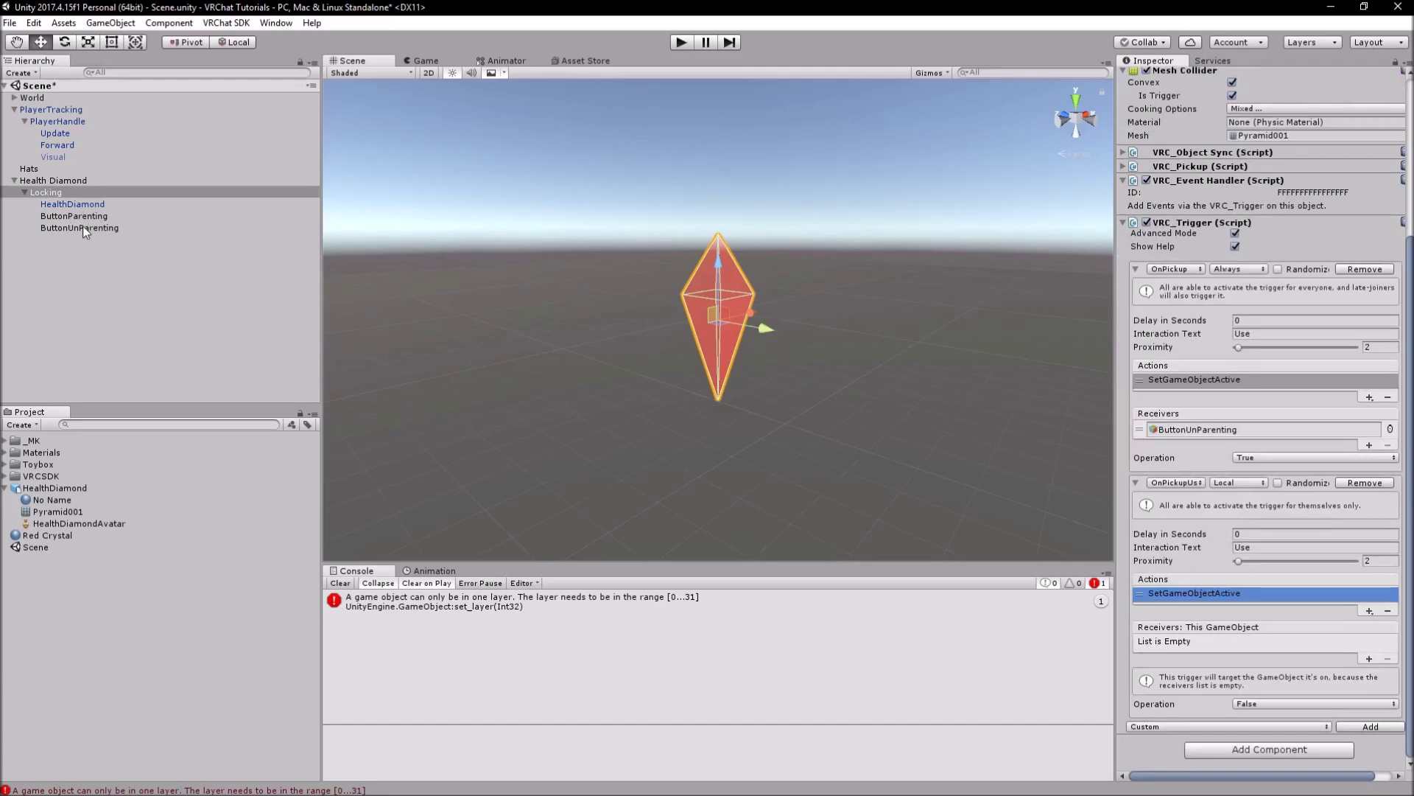
pyautogui.moveTo(83, 225); pyautogui.dragTo(1263, 632)
pyautogui.click(1278, 704)
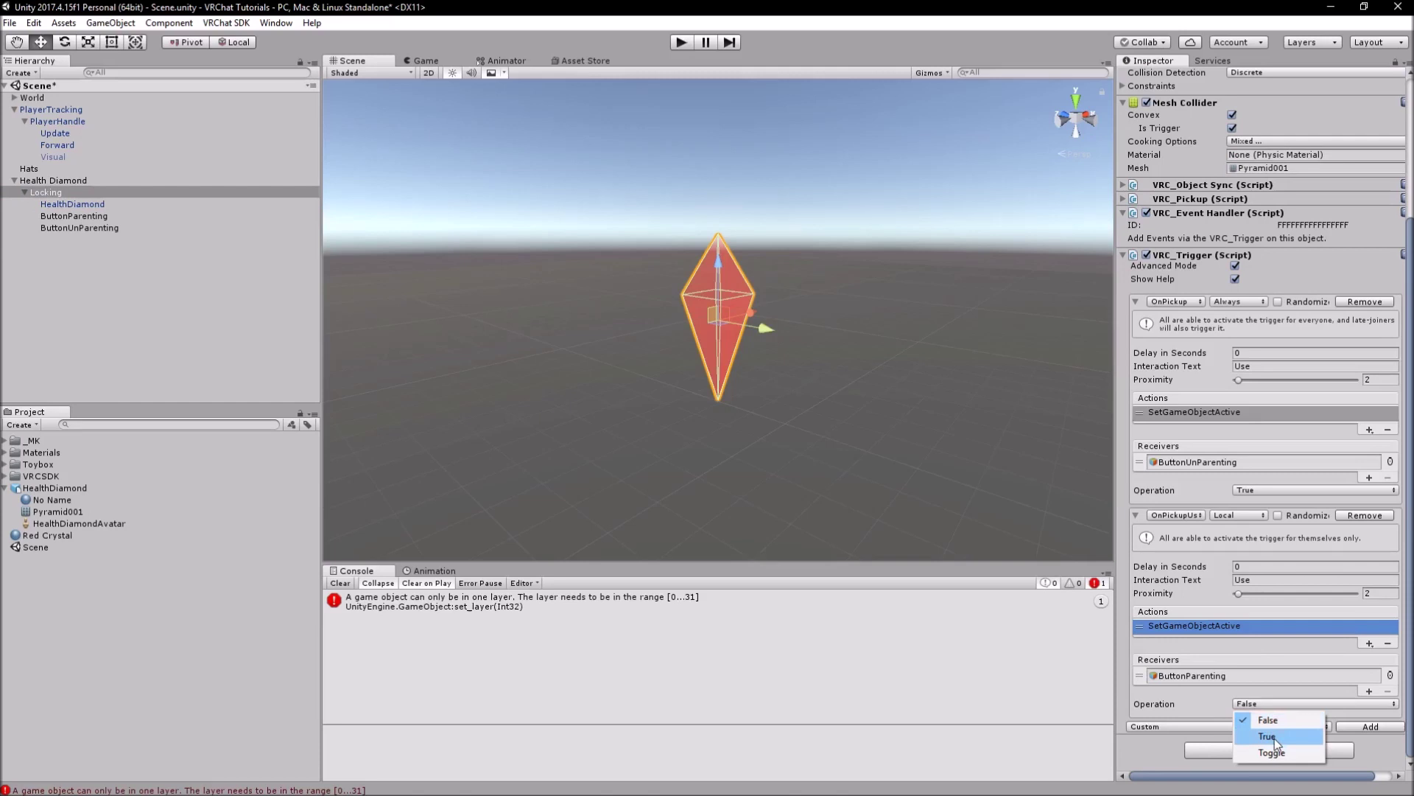
pyautogui.click(1274, 737)
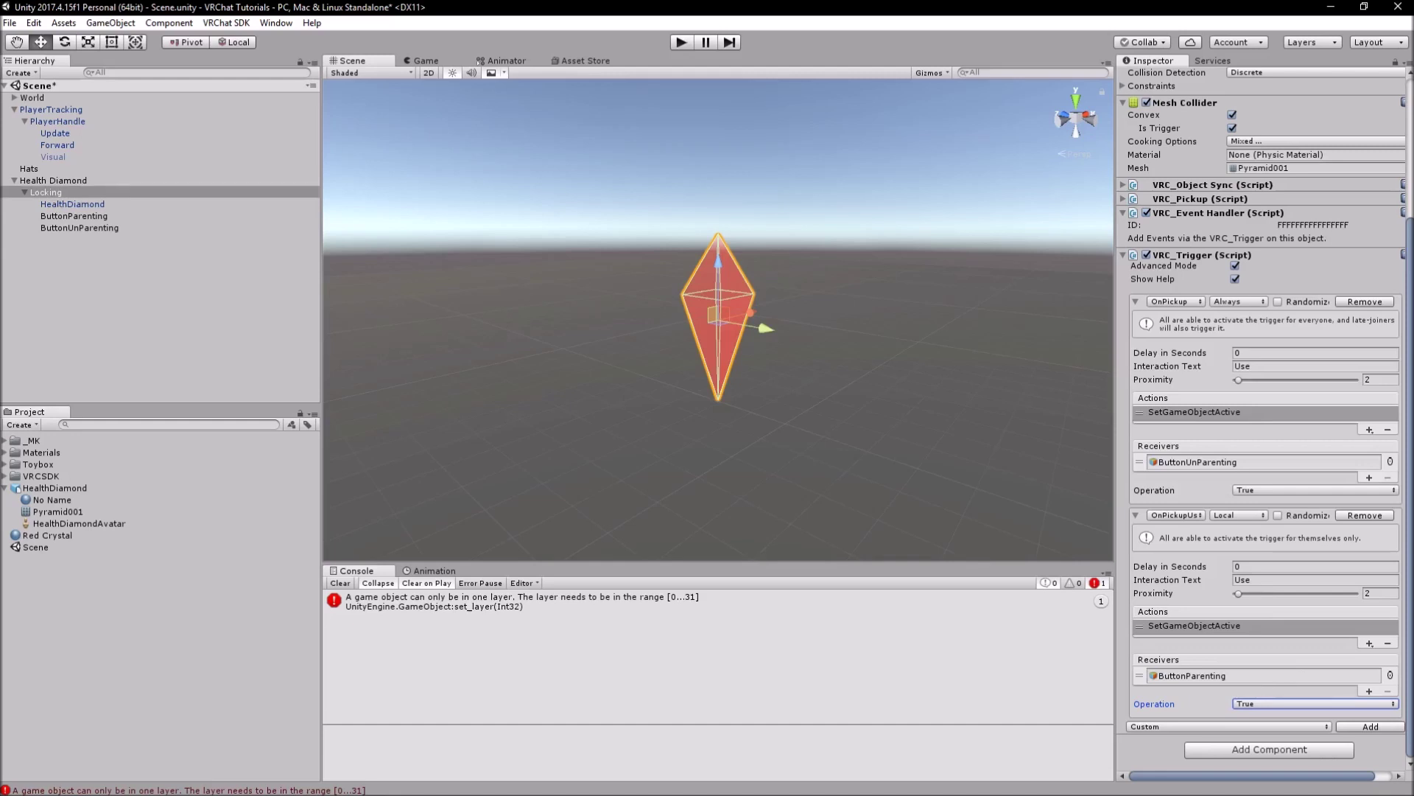
# Step: Collapse and re-expand Locking's OnPickup and OnPickupUseDown trigger entries
pyautogui.click(1135, 515)
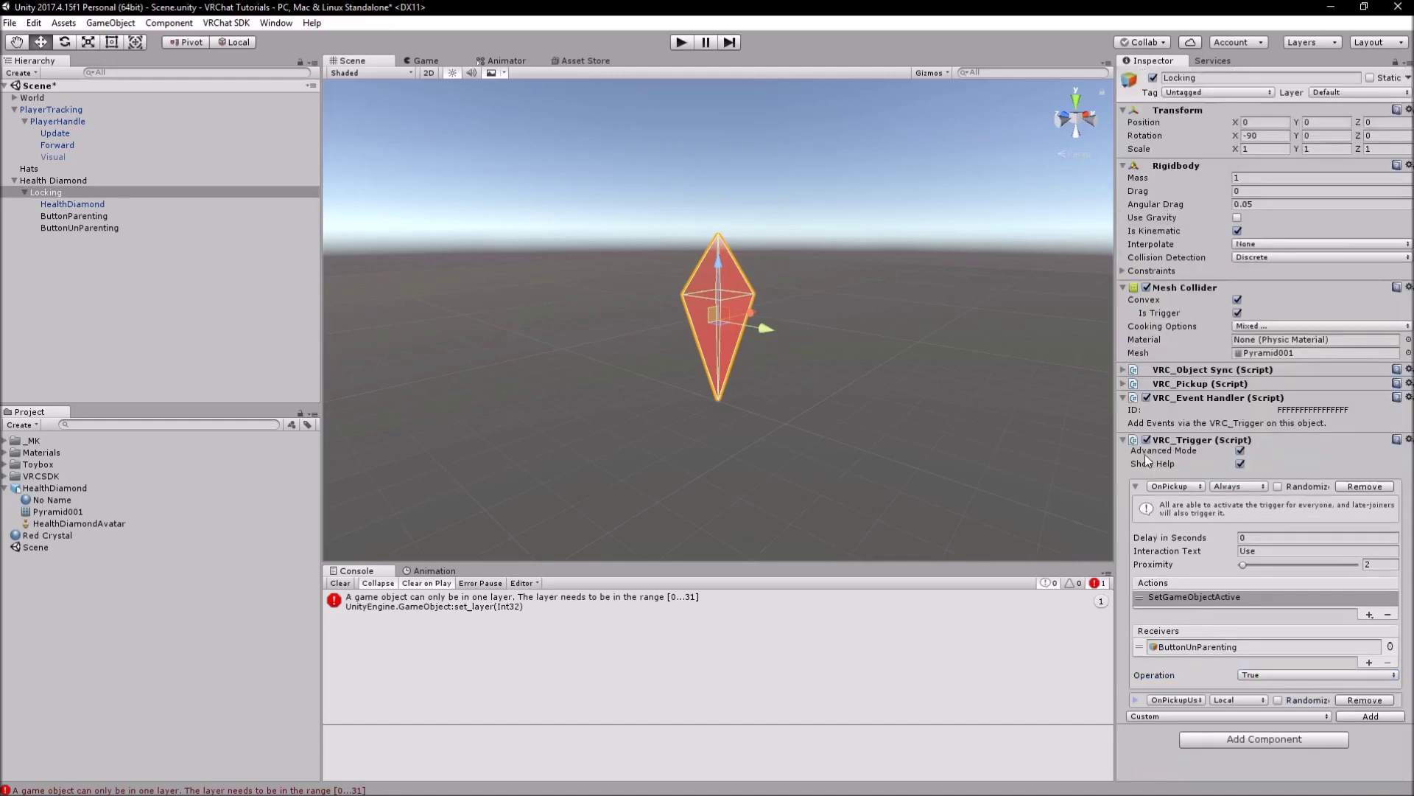
pyautogui.click(1137, 488)
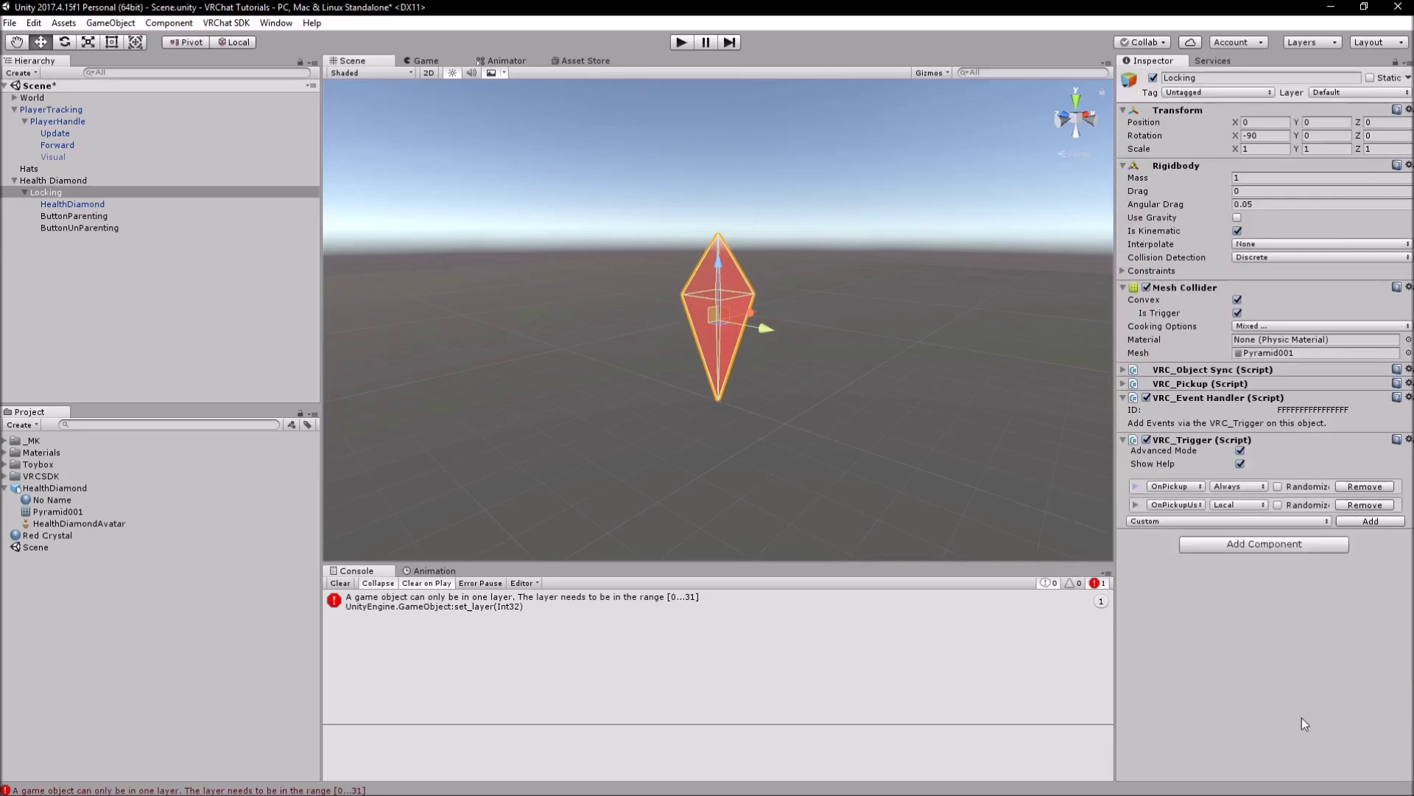
pyautogui.click(1137, 487)
pyautogui.click(1139, 696)
pyautogui.scroll(-4, 1373, 573)
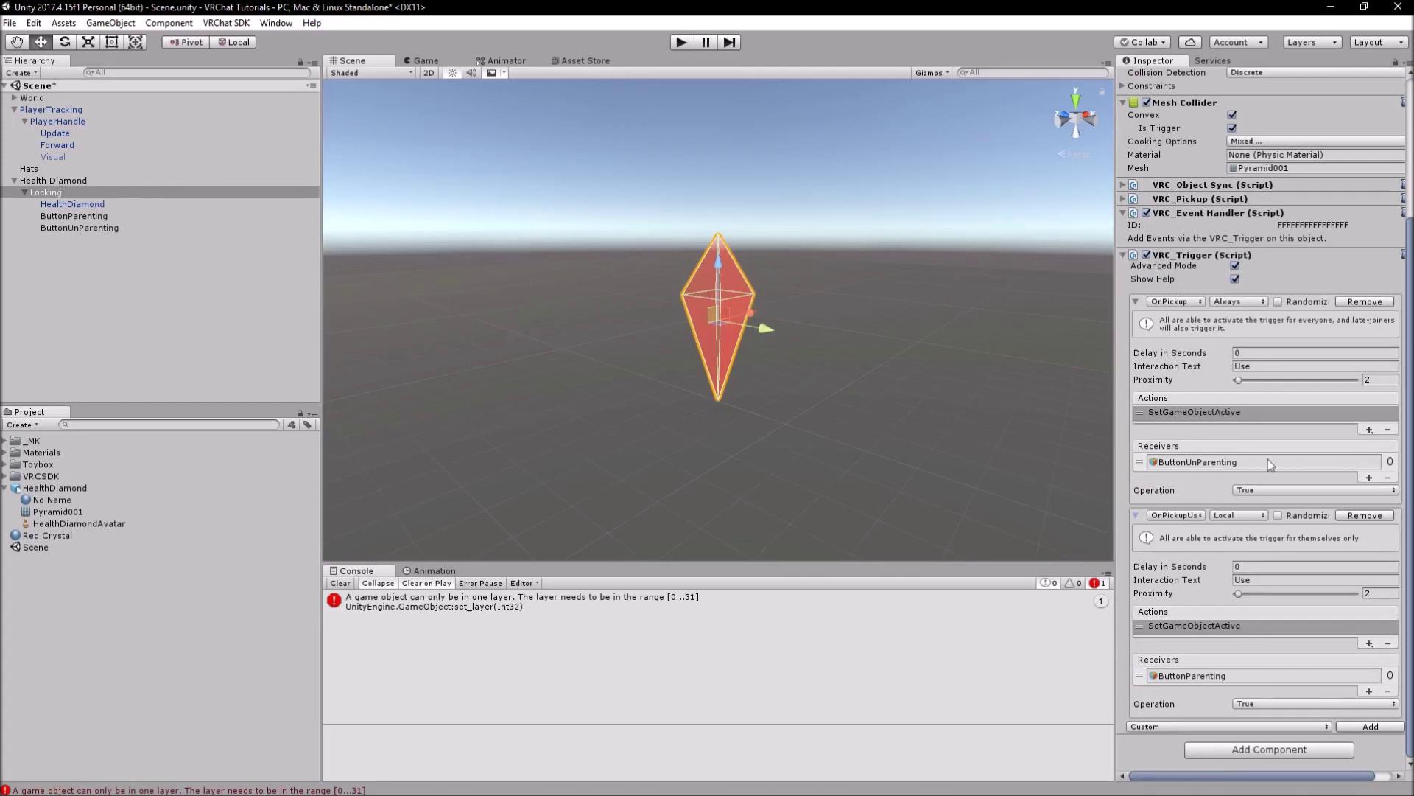
# Step: Check Hats and Health Diamond, then review the OnPickupUseDown action's receiver on Locking
pyautogui.click(1219, 463)
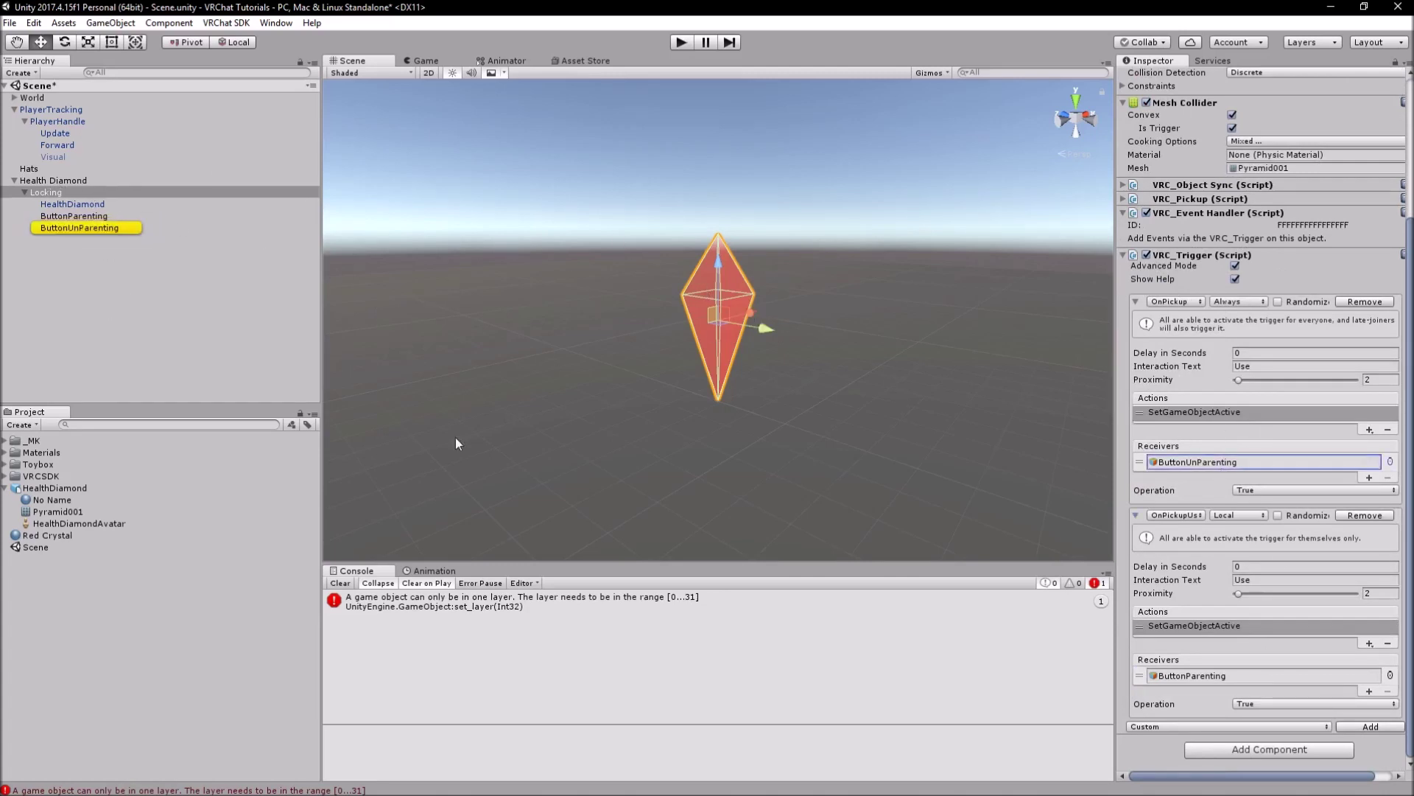
pyautogui.click(32, 171)
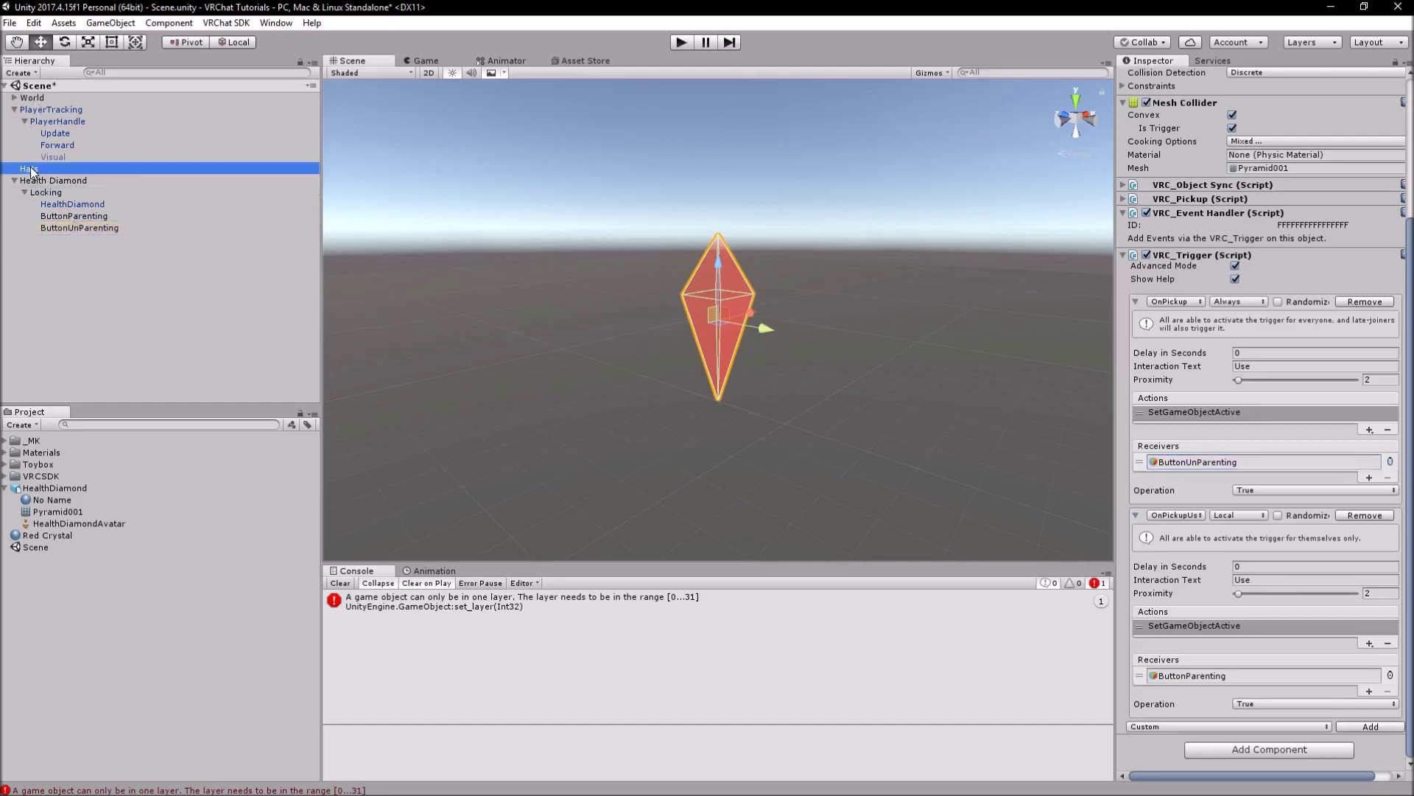
pyautogui.click(44, 180)
pyautogui.click(45, 192)
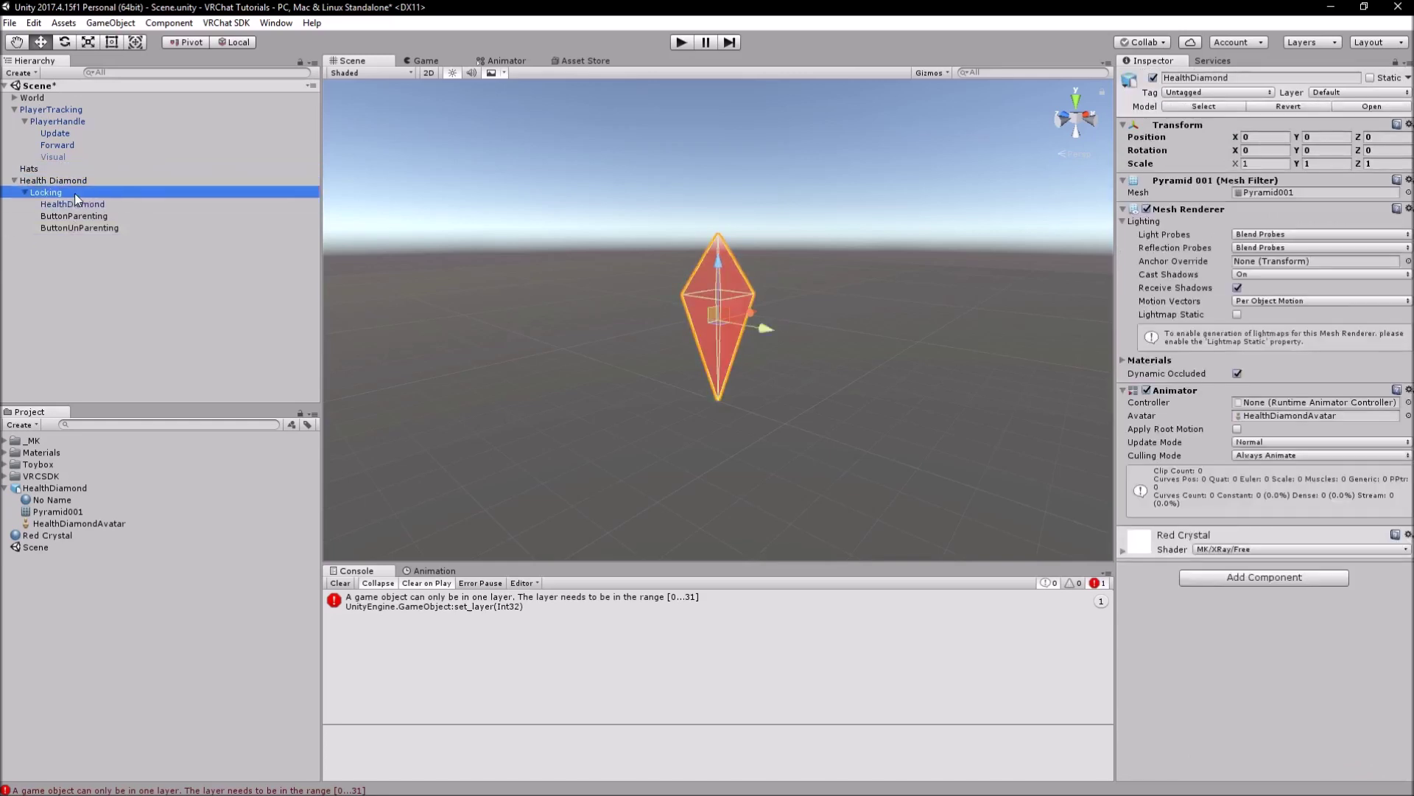
pyautogui.scroll(-2, 1289, 631)
pyautogui.click(1244, 692)
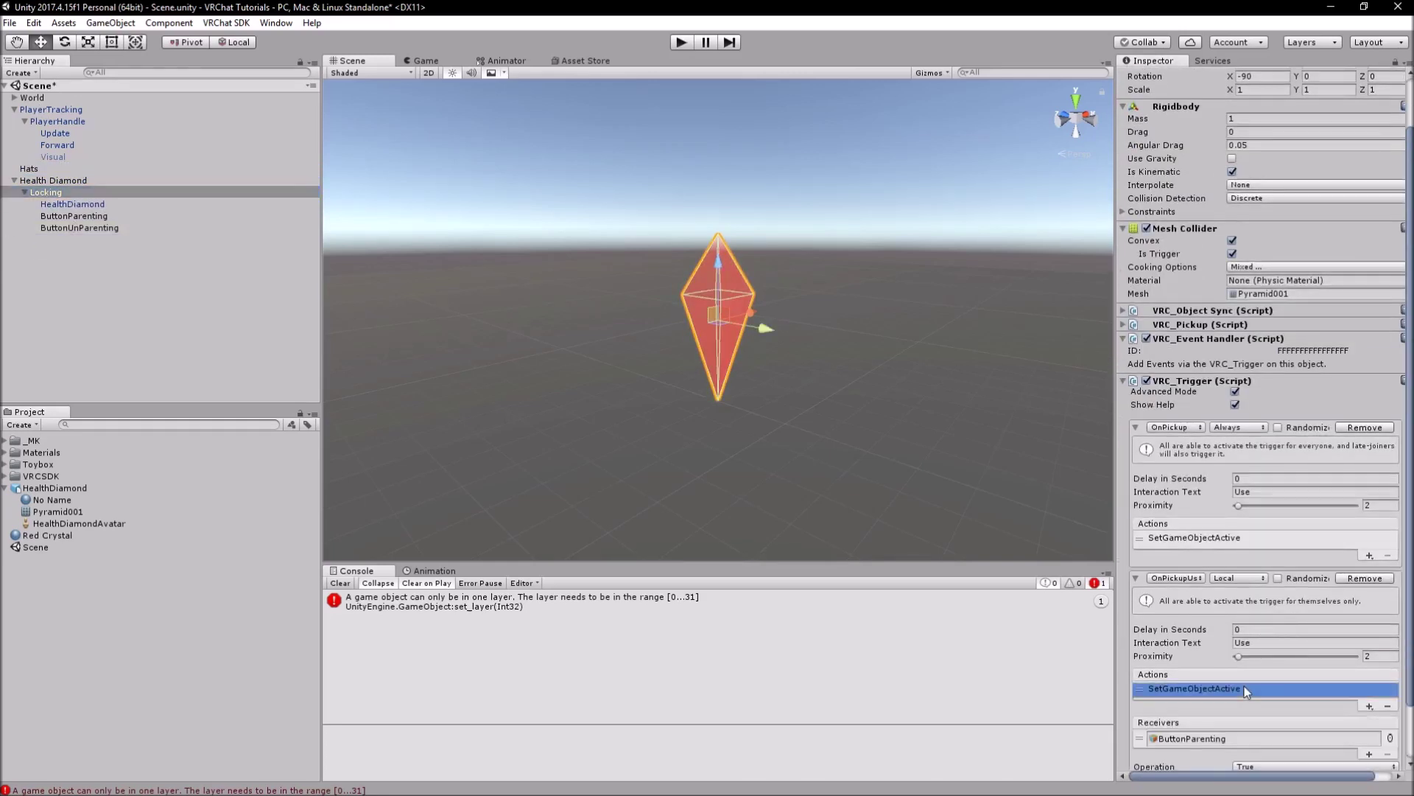
pyautogui.scroll(-2, 1275, 707)
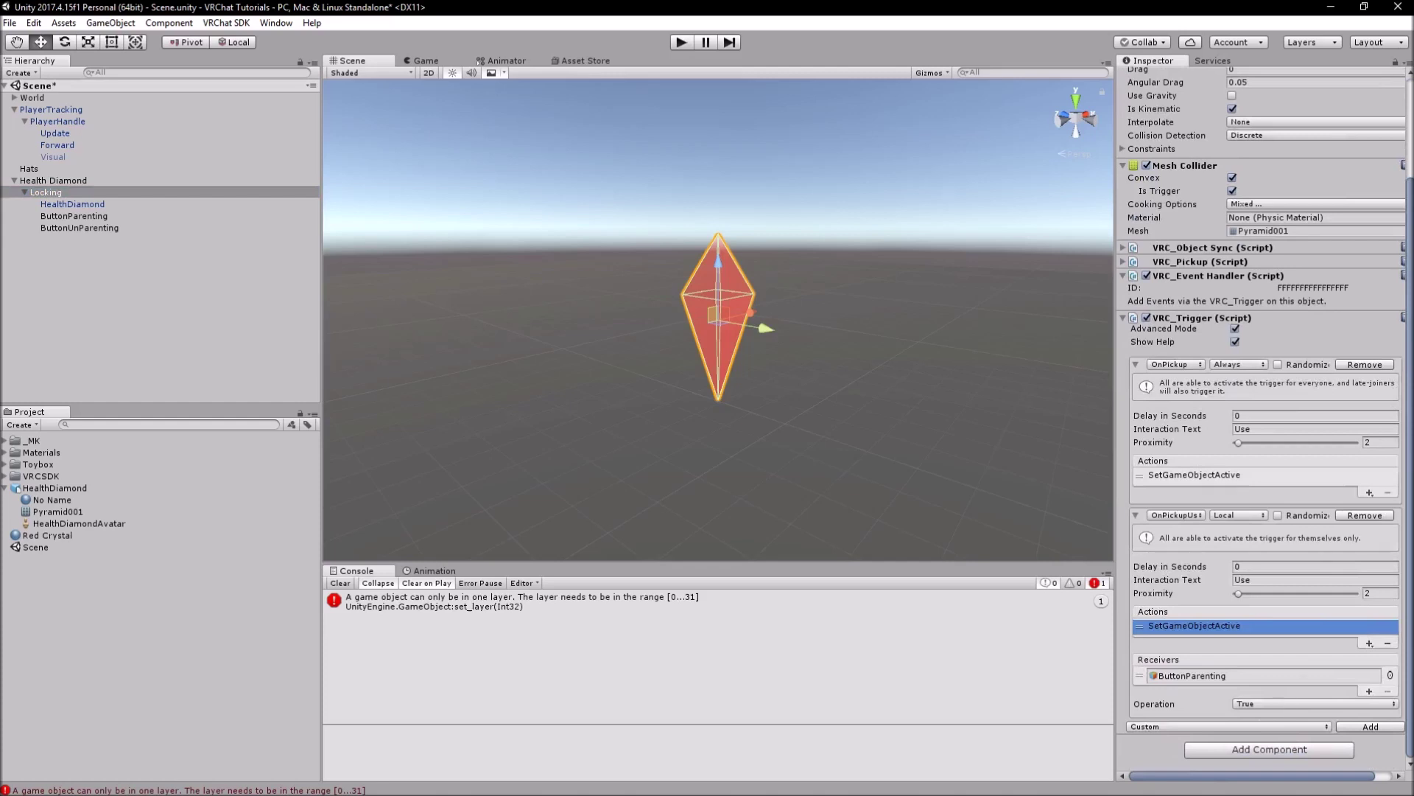
pyautogui.click(15, 180)
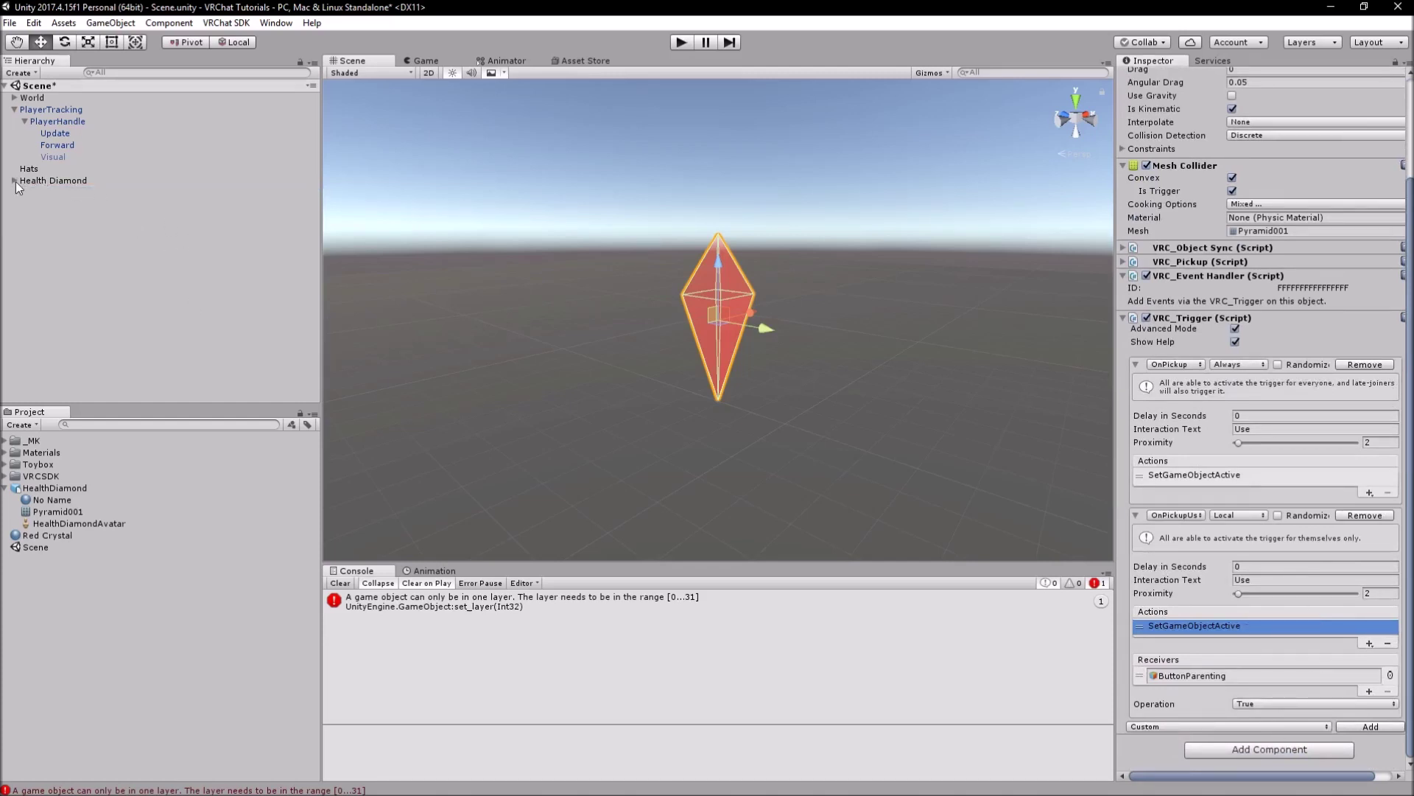
# Step: Expand Health Diamond and Locking and select both ButtonParenting and ButtonUnParenting
pyautogui.click(17, 183)
pyautogui.click(14, 181)
pyautogui.click(68, 216)
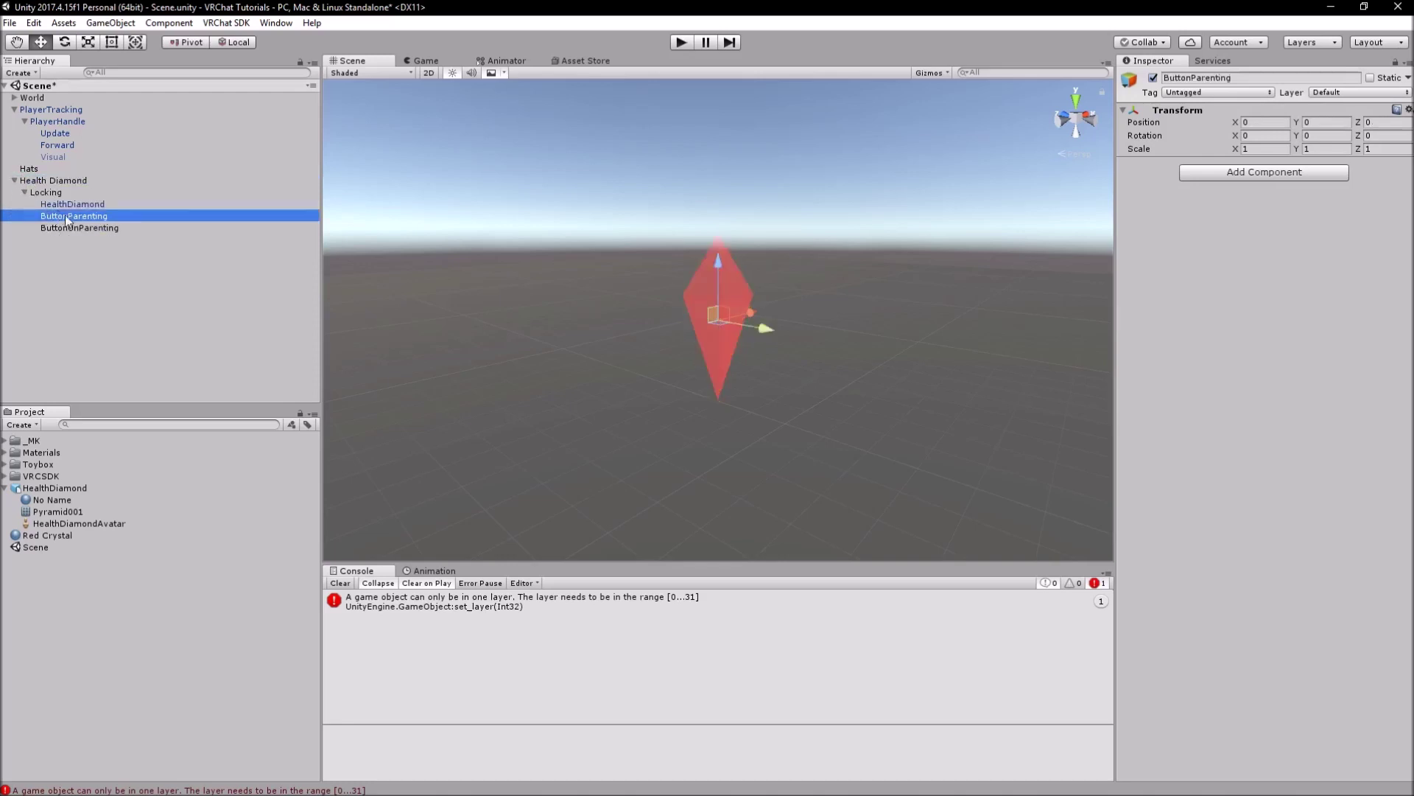
pyautogui.keyDown('ctrl'); pyautogui.click(75, 227); pyautogui.keyUp('ctrl')
pyautogui.click(92, 217)
pyautogui.keyDown('ctrl'); pyautogui.click(91, 227); pyautogui.keyUp('ctrl')
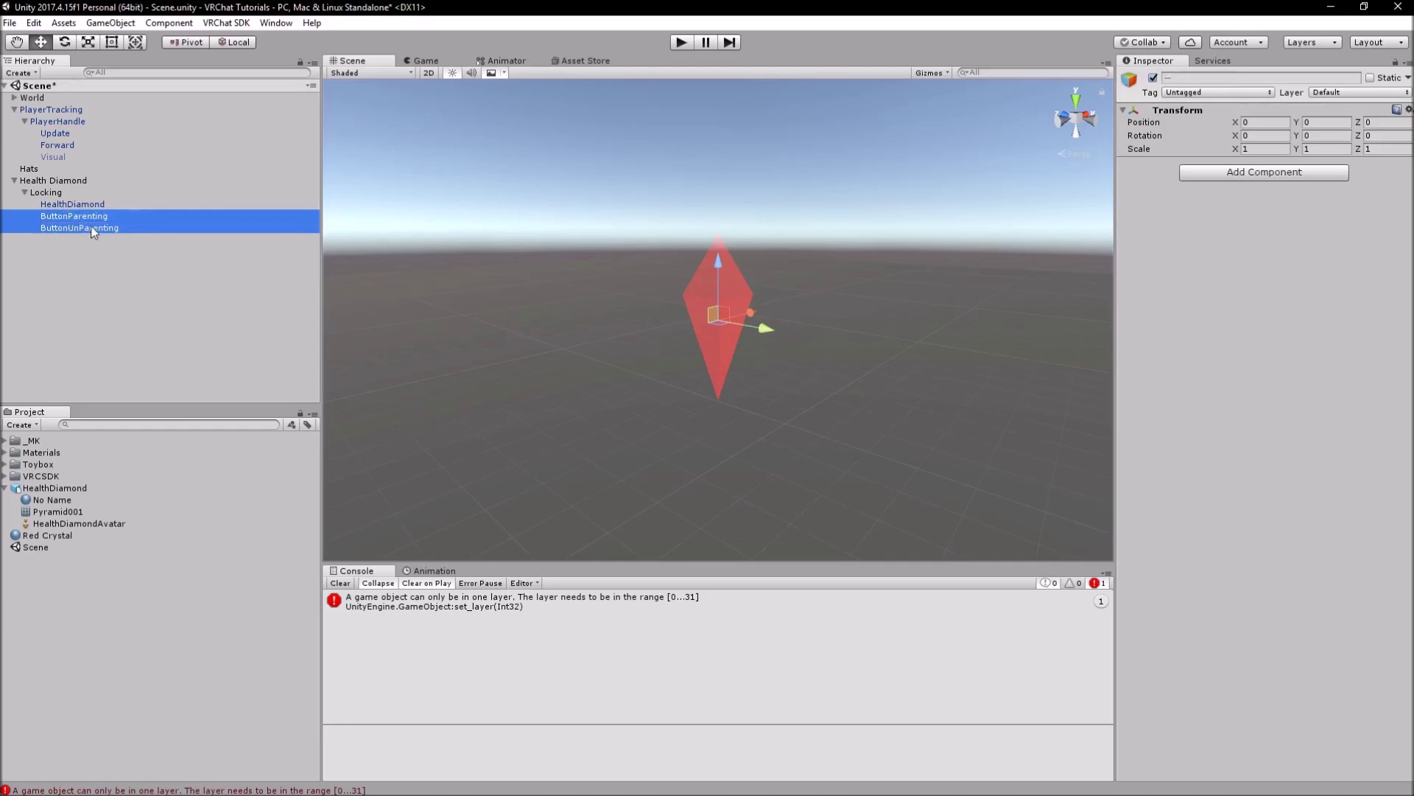
# Step: Add an Animator and a Button component to both selected buttons
pyautogui.click(1280, 171)
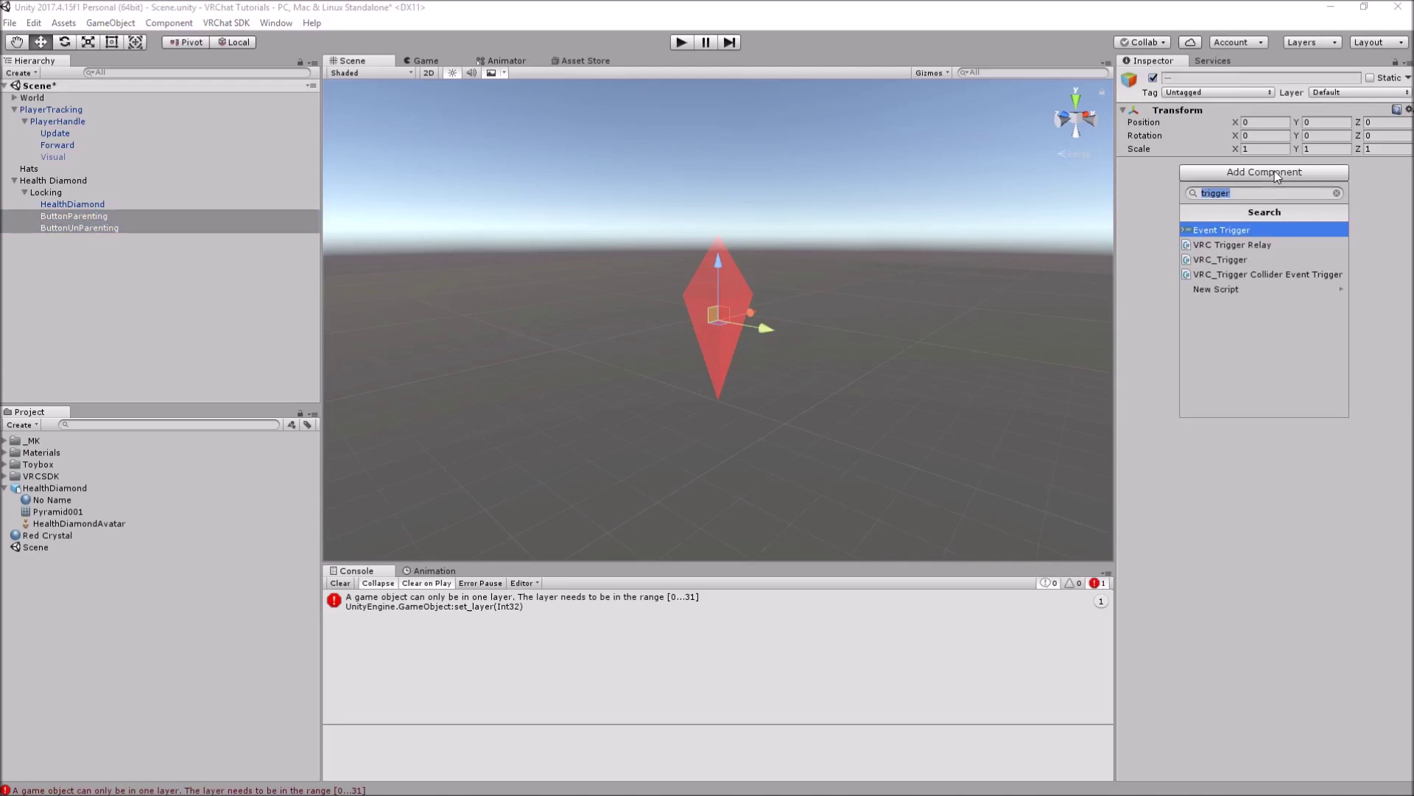
pyautogui.write('animt')
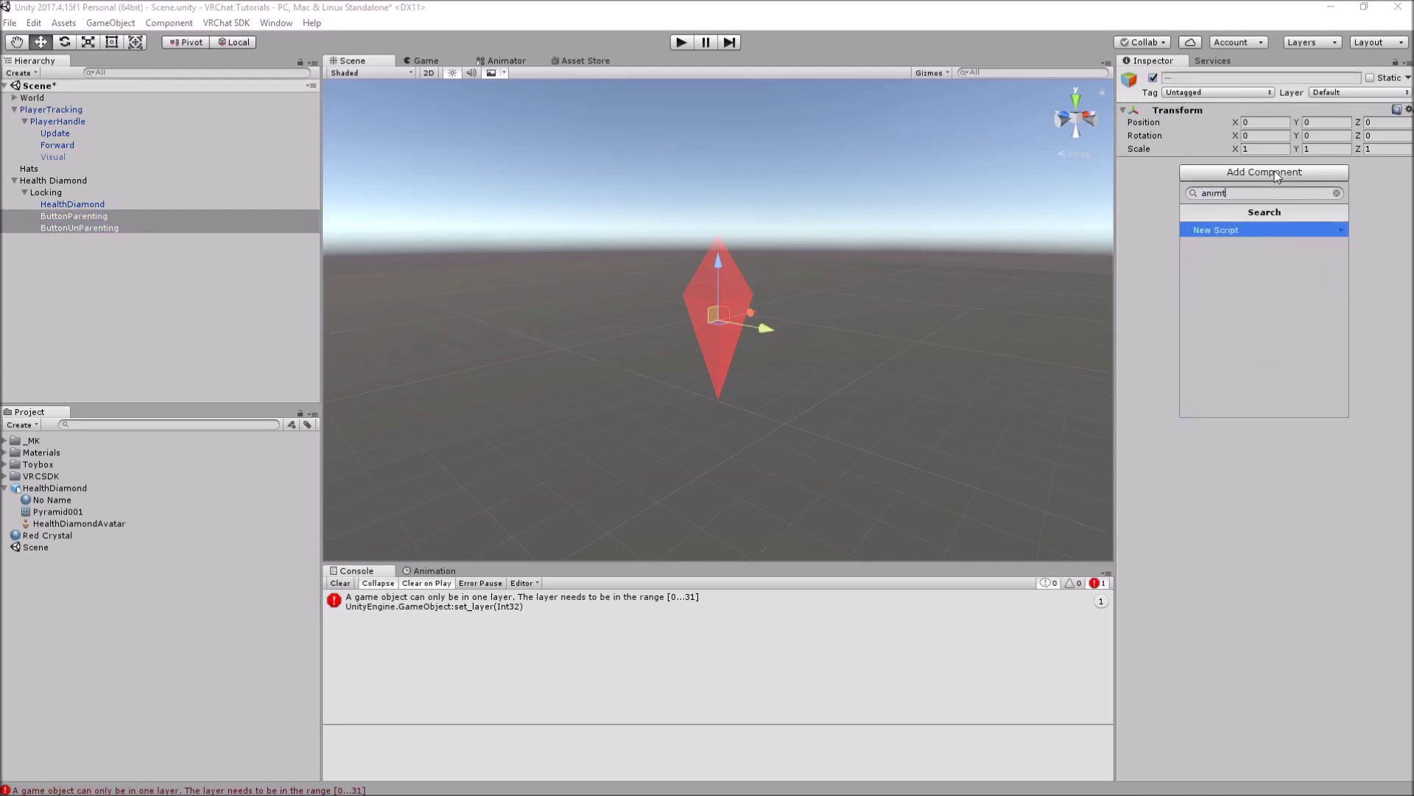
pyautogui.write('o')
pyautogui.press('BackSpace')
pyautogui.press('BackSpace')
pyautogui.press('Down')
pyautogui.press('Return')
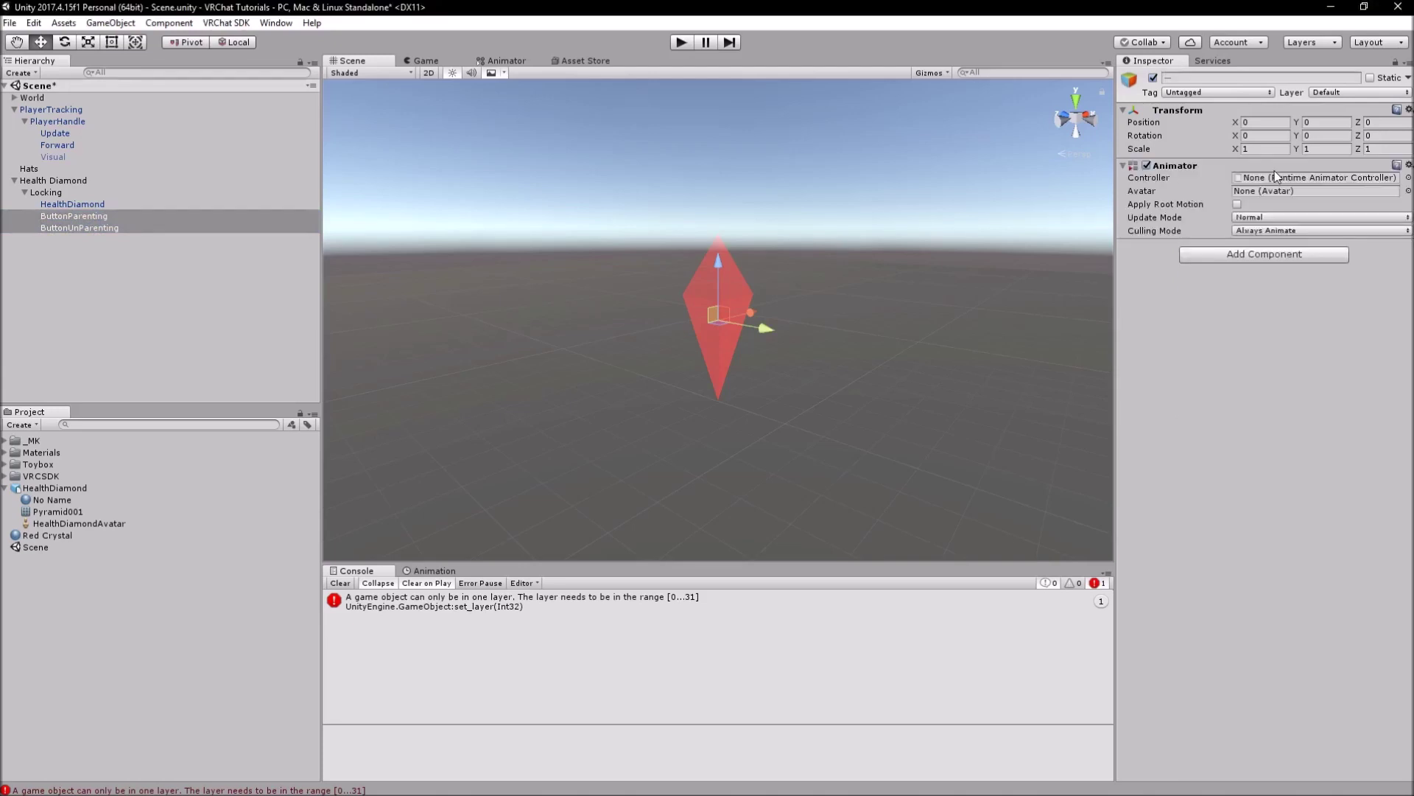
pyautogui.click(1279, 258)
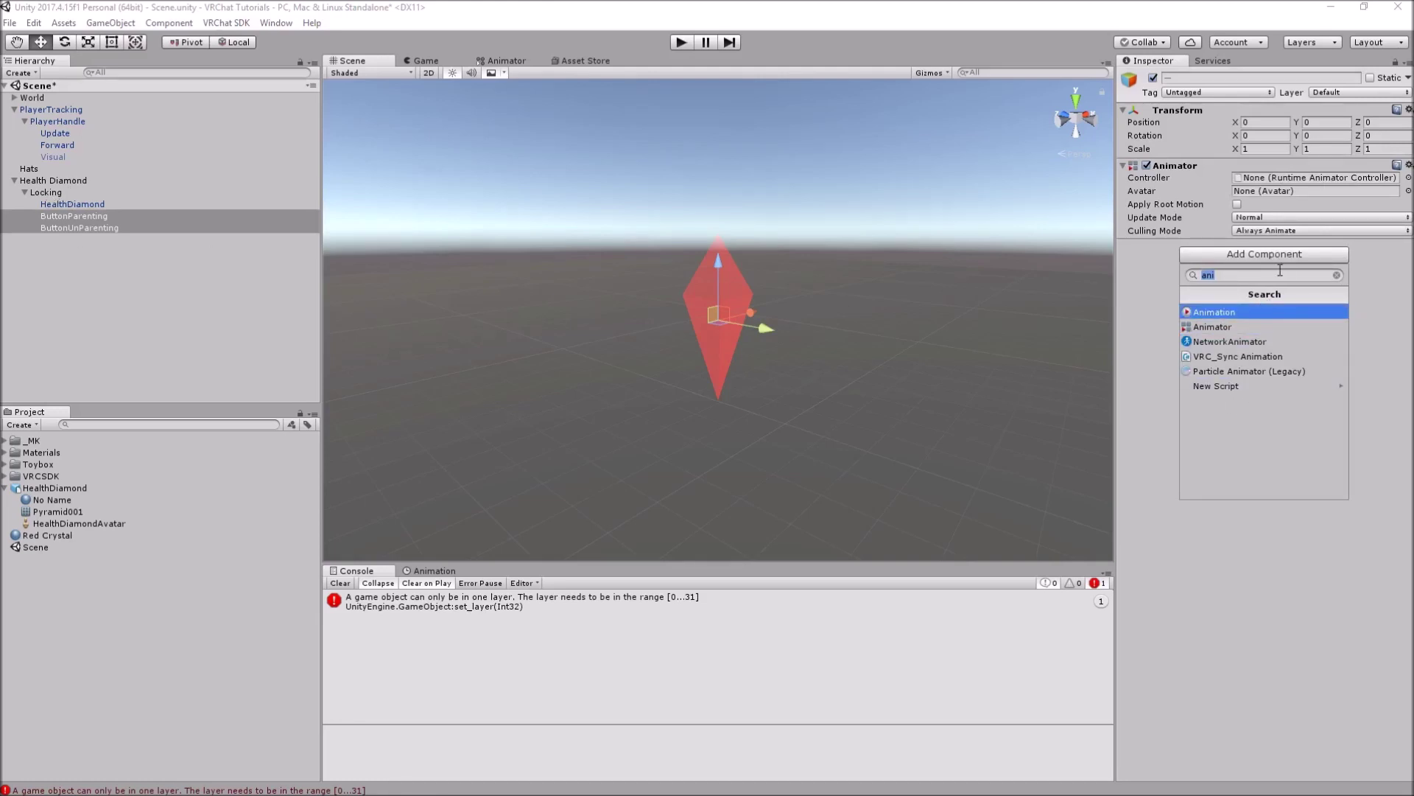
pyautogui.write('button')
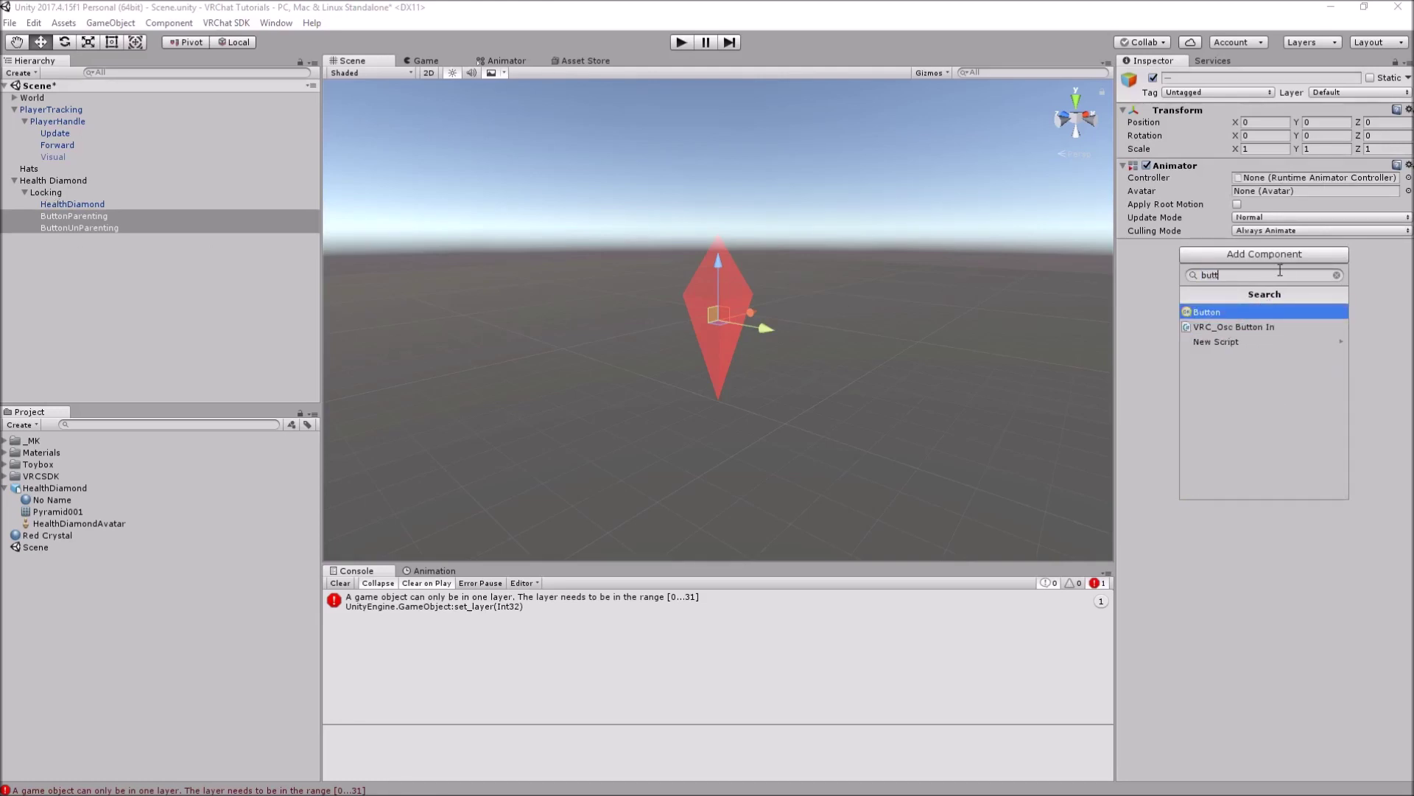
pyautogui.press('Return')
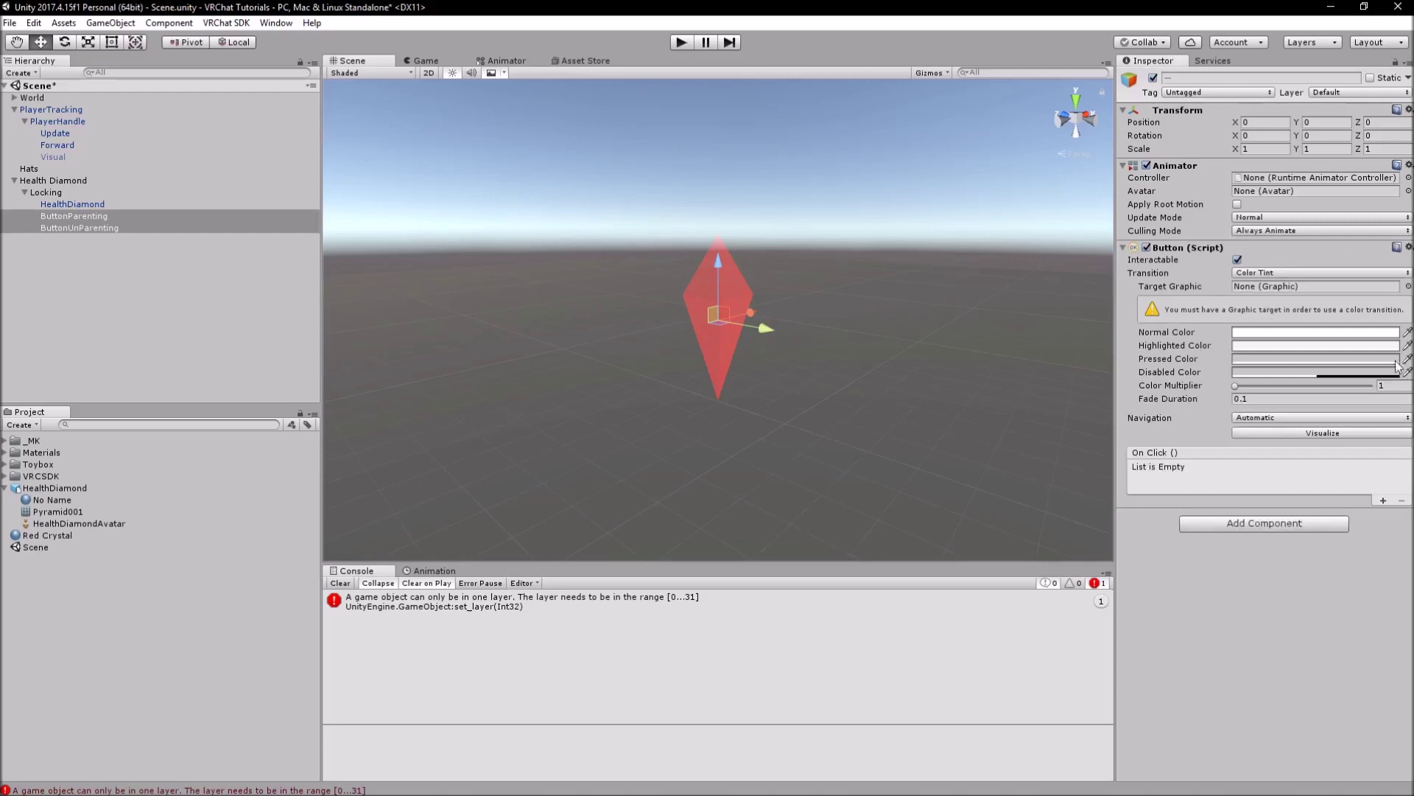
# Step: Add an Animator to Locking and bring up its Controller object picker
pyautogui.click(64, 193)
pyautogui.scroll(-2, 1263, 688)
pyautogui.click(1272, 743)
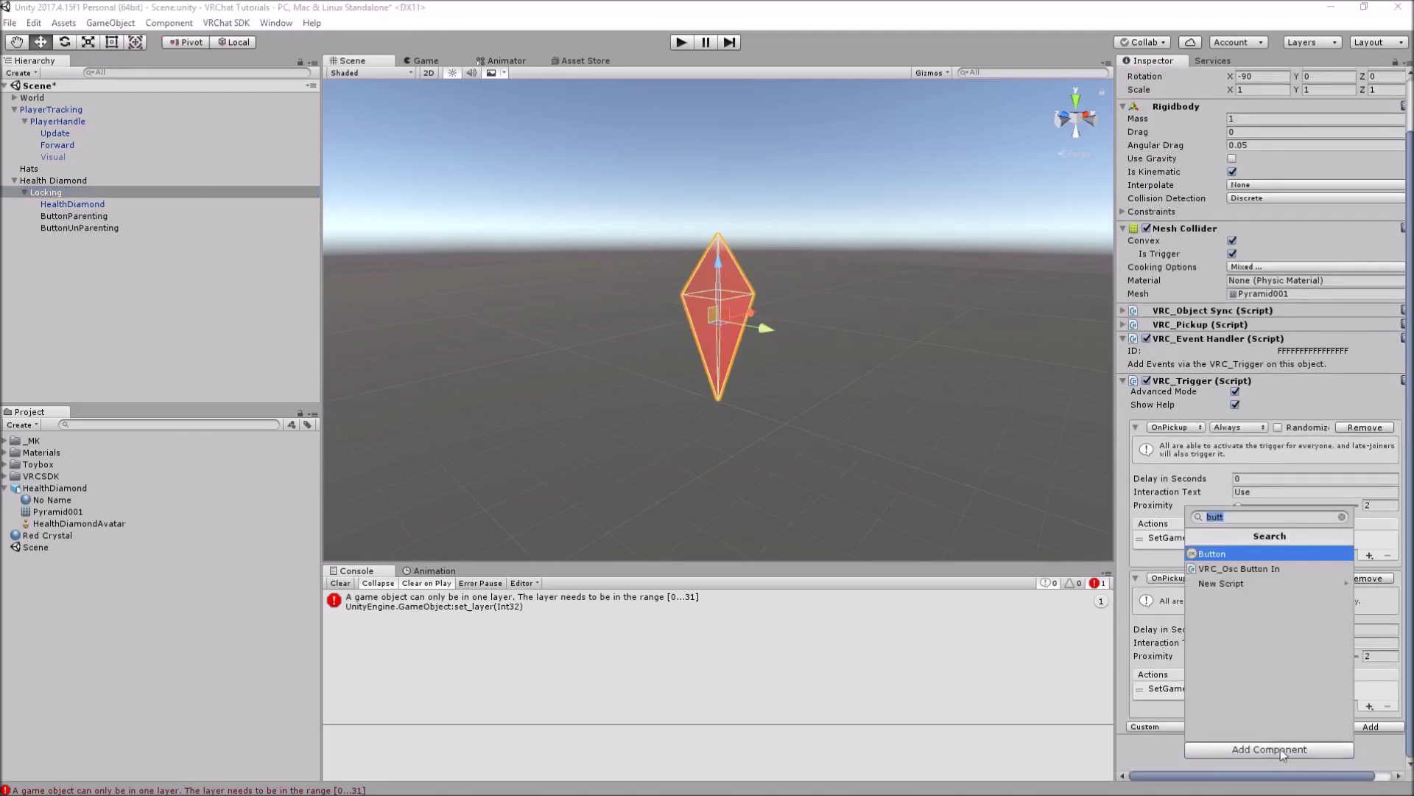
pyautogui.write('ani')
pyautogui.press('Down')
pyautogui.press('Return')
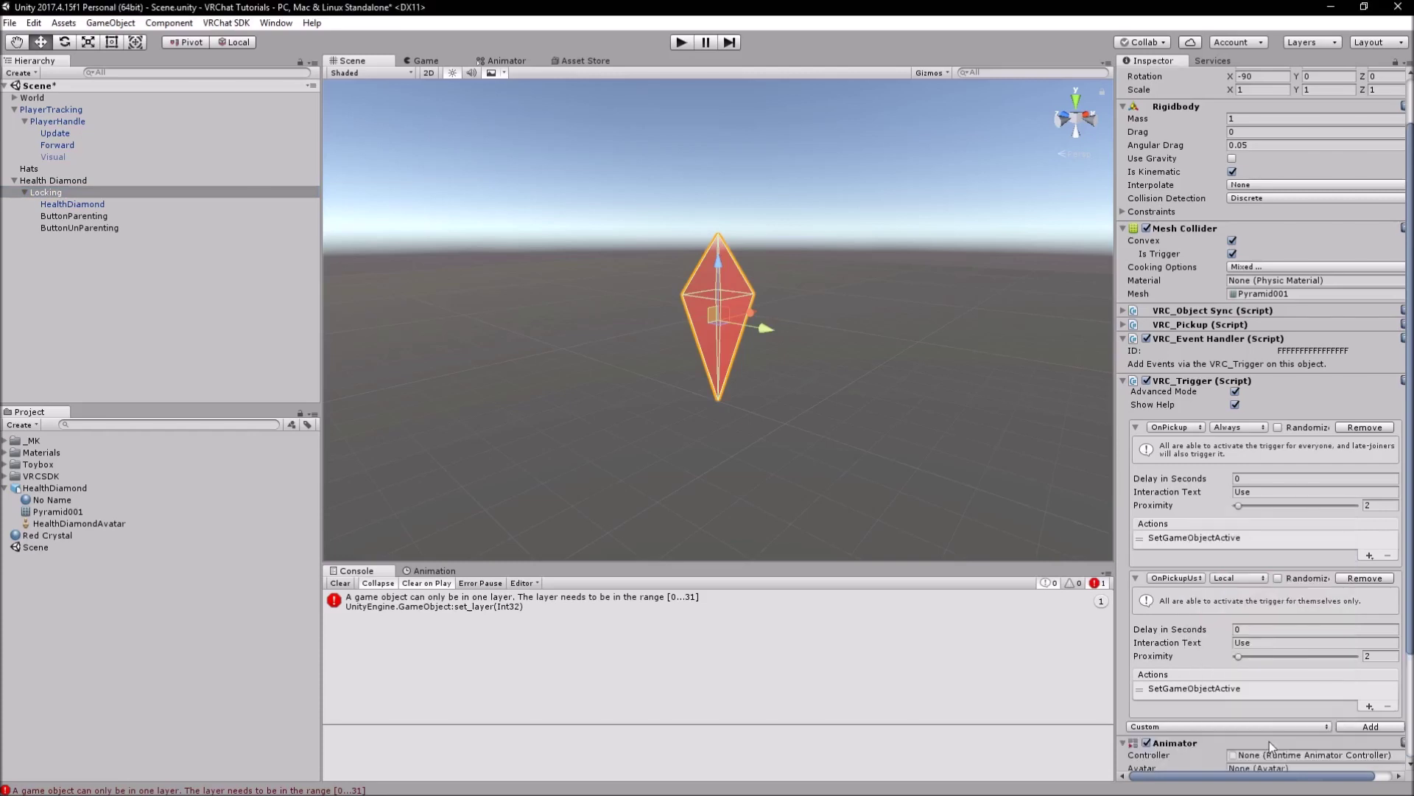
pyautogui.scroll(-5, 1267, 692)
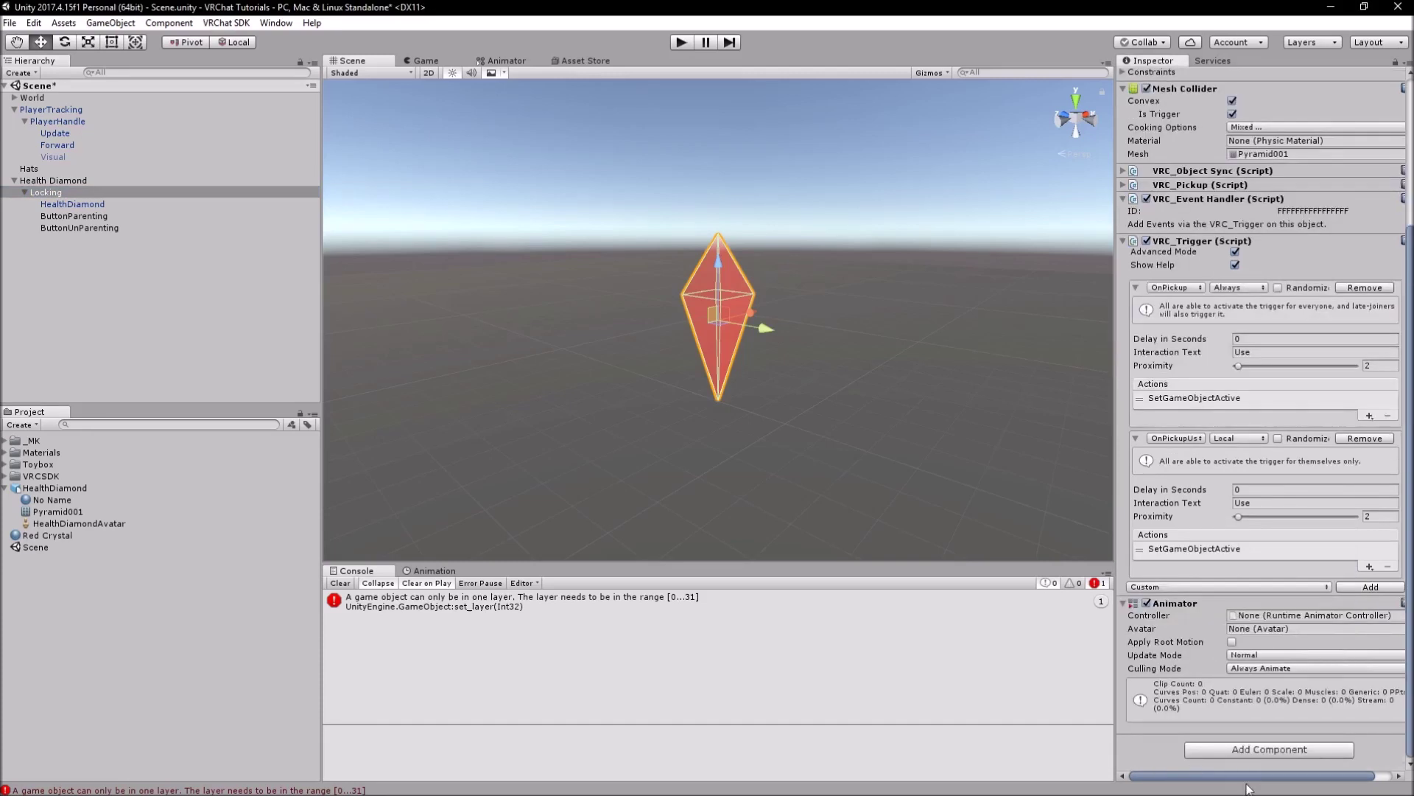
pyautogui.moveTo(1228, 775); pyautogui.dragTo(1288, 775)
pyautogui.click(1397, 615)
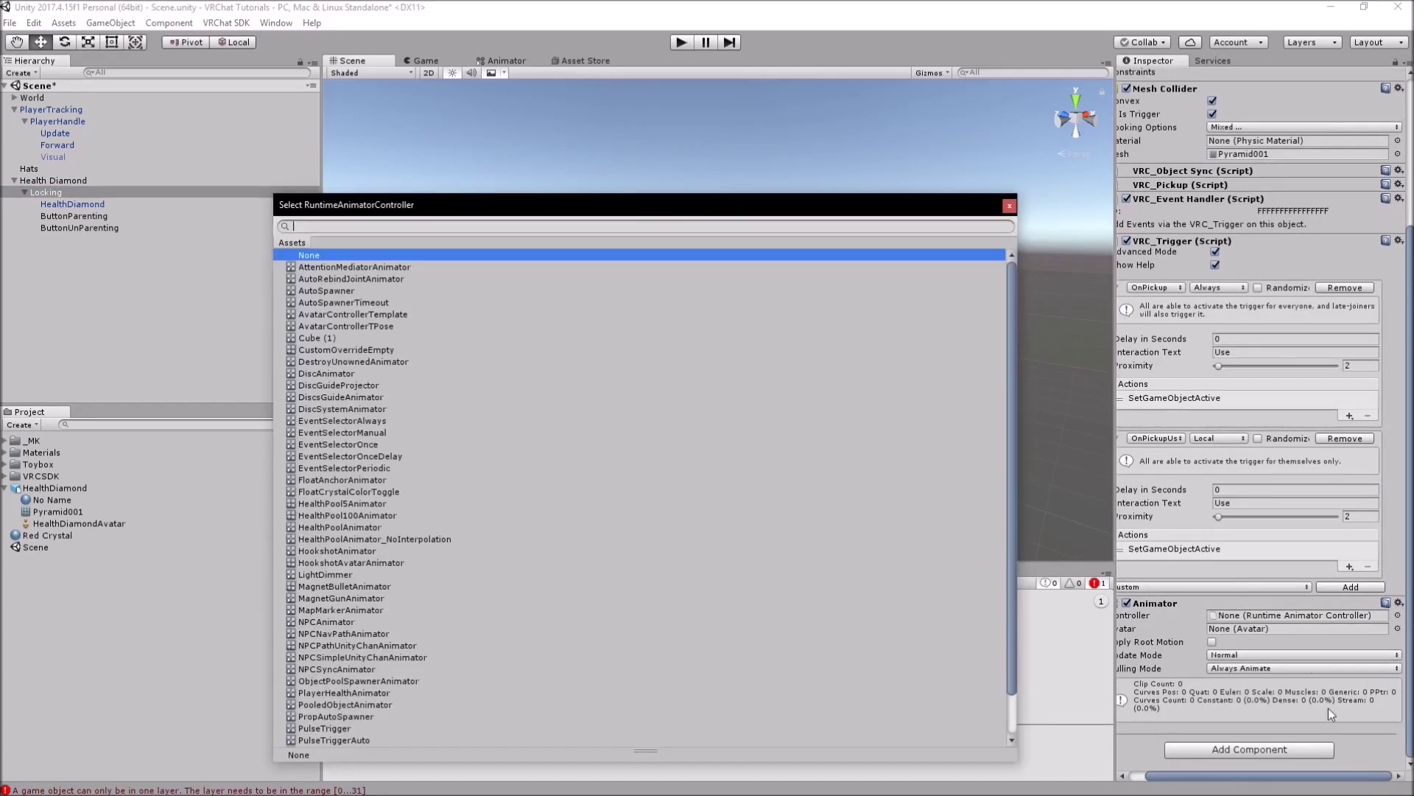
pyautogui.moveTo(519, 199); pyautogui.dragTo(548, 132)
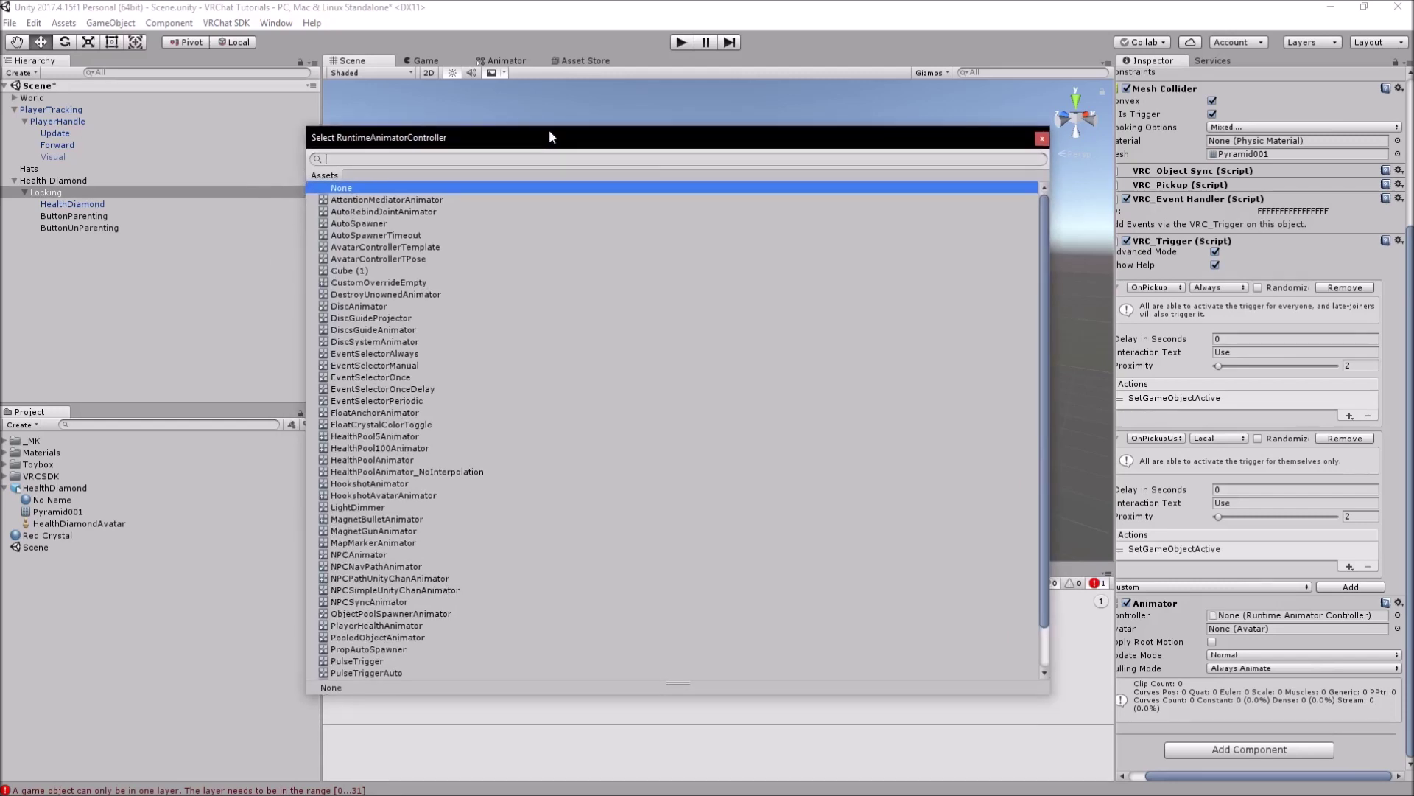
# Step: Set Locking's controller to EventSelectorOnce and inspect its clip's Press event at the start
pyautogui.write('ev')
pyautogui.press('Down')
pyautogui.press('Down')
pyautogui.press('Down')
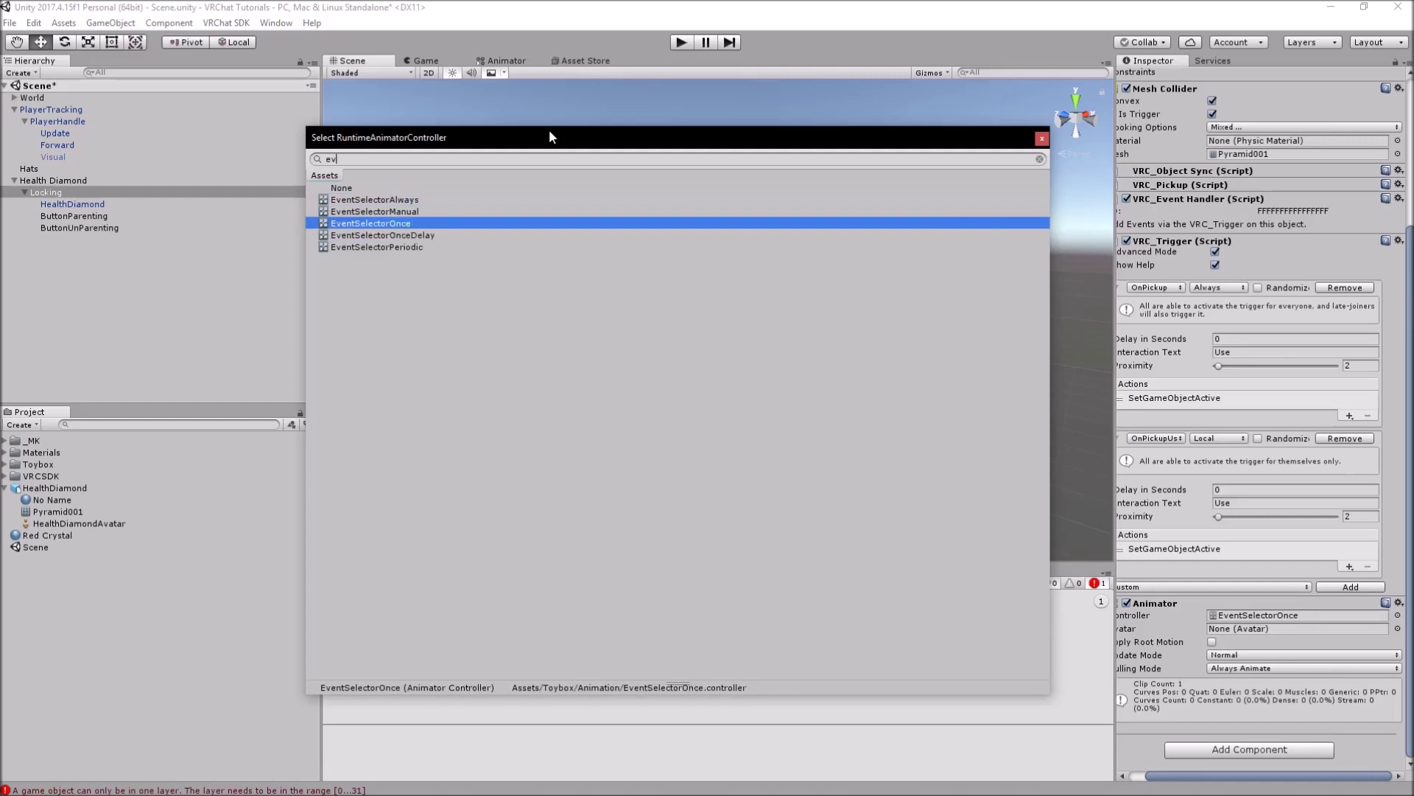
pyautogui.press('Return')
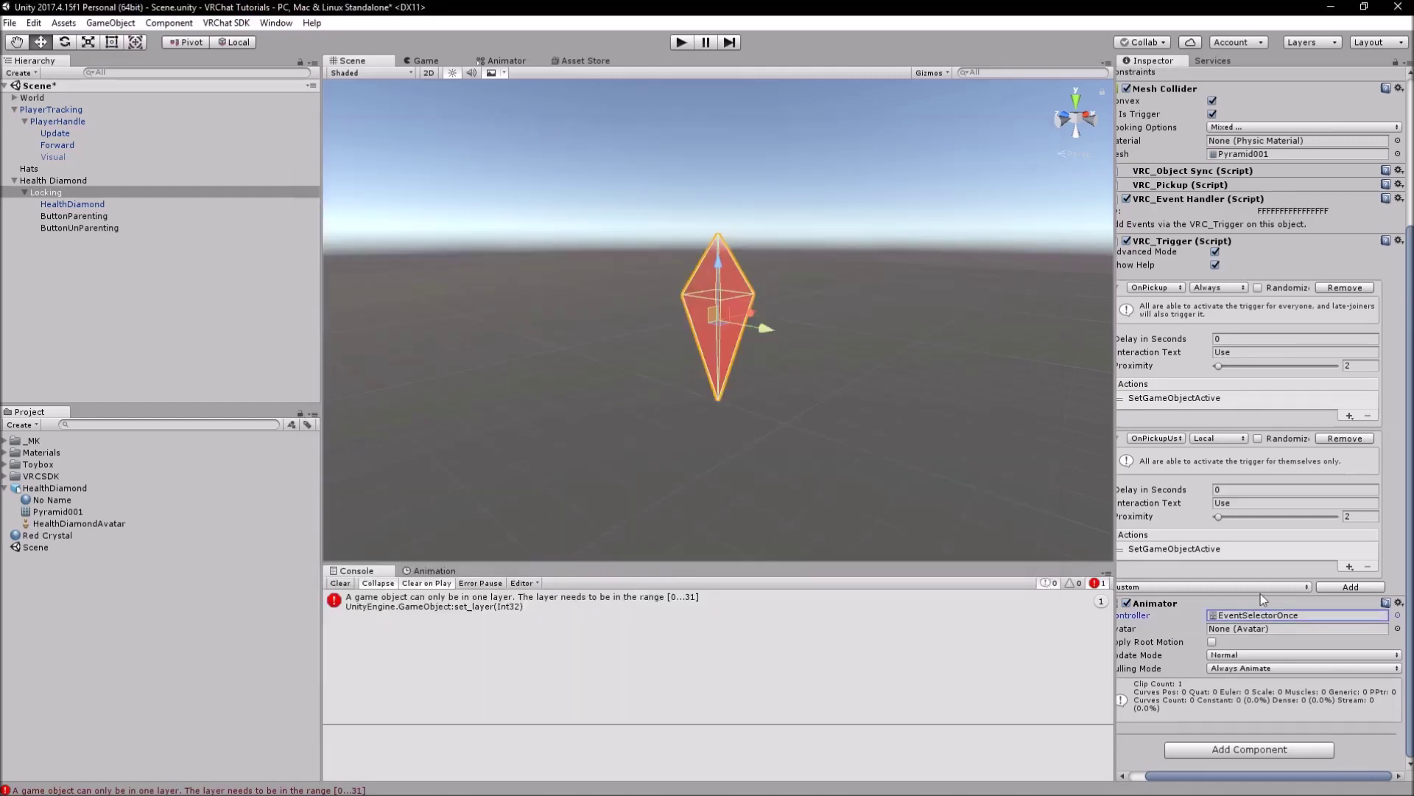
pyautogui.click(1266, 616)
pyautogui.click(433, 571)
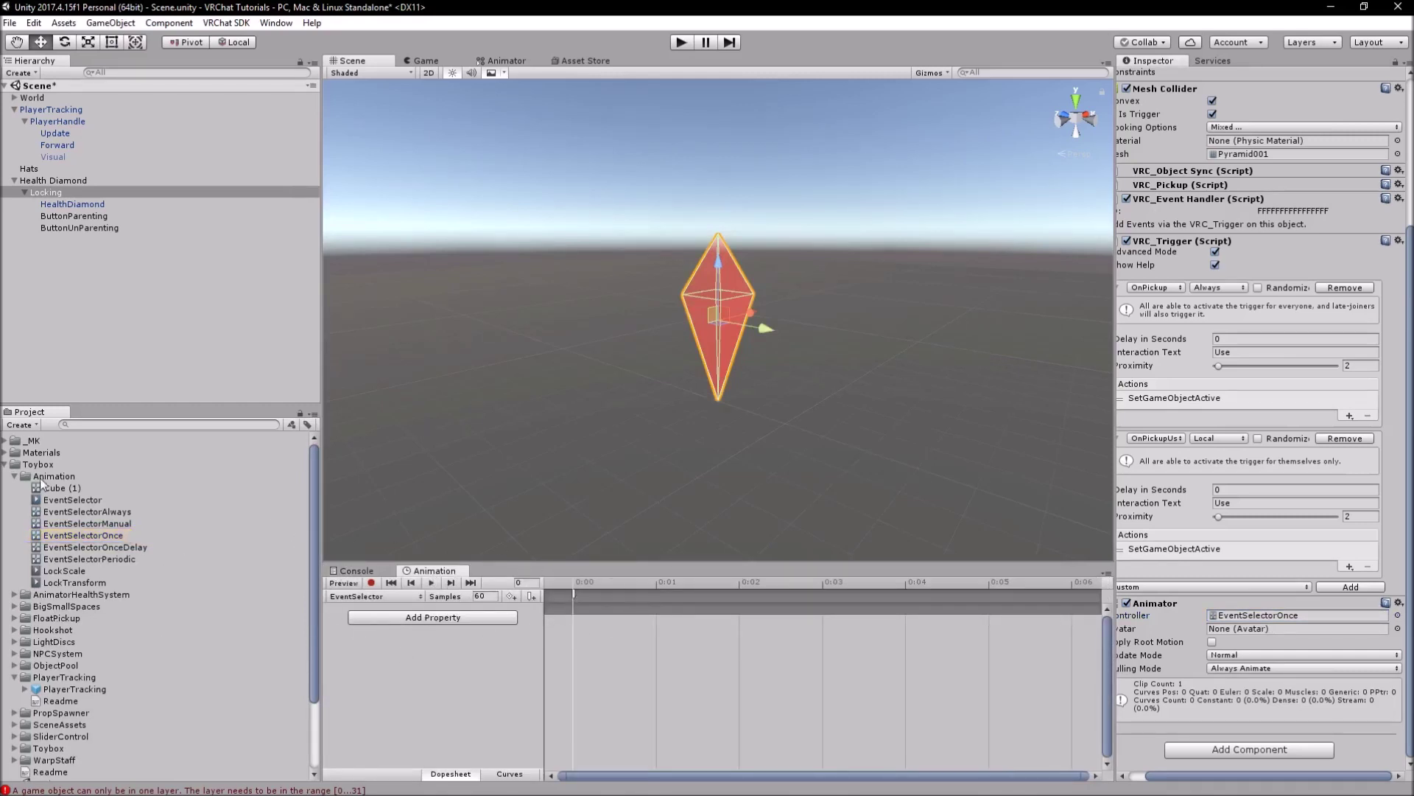
pyautogui.moveTo(79, 495); pyautogui.dragTo(1310, 613)
pyautogui.click(573, 597)
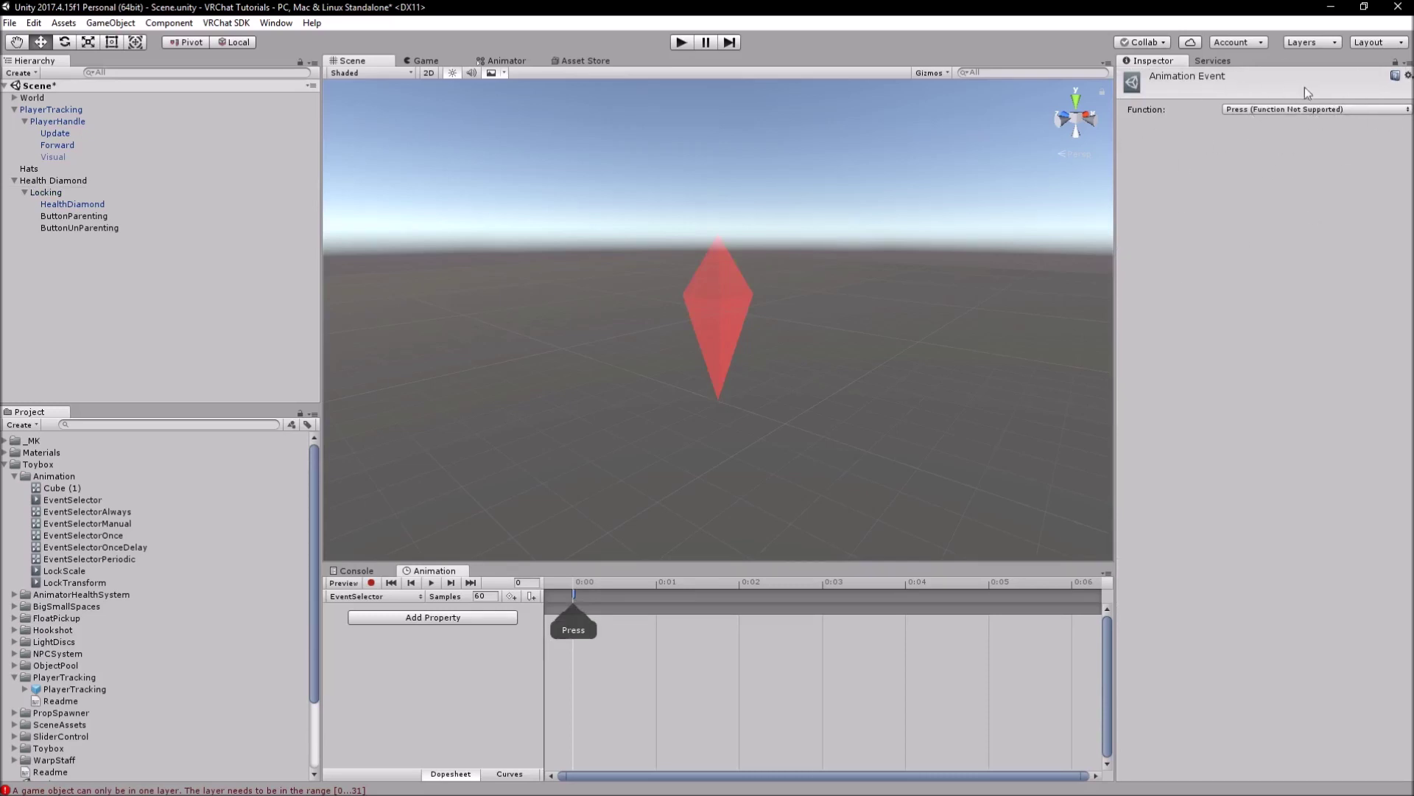
# Step: Fold away Locking's Animator settings and select ButtonParenting and ButtonUnParenting together
pyautogui.click(726, 298)
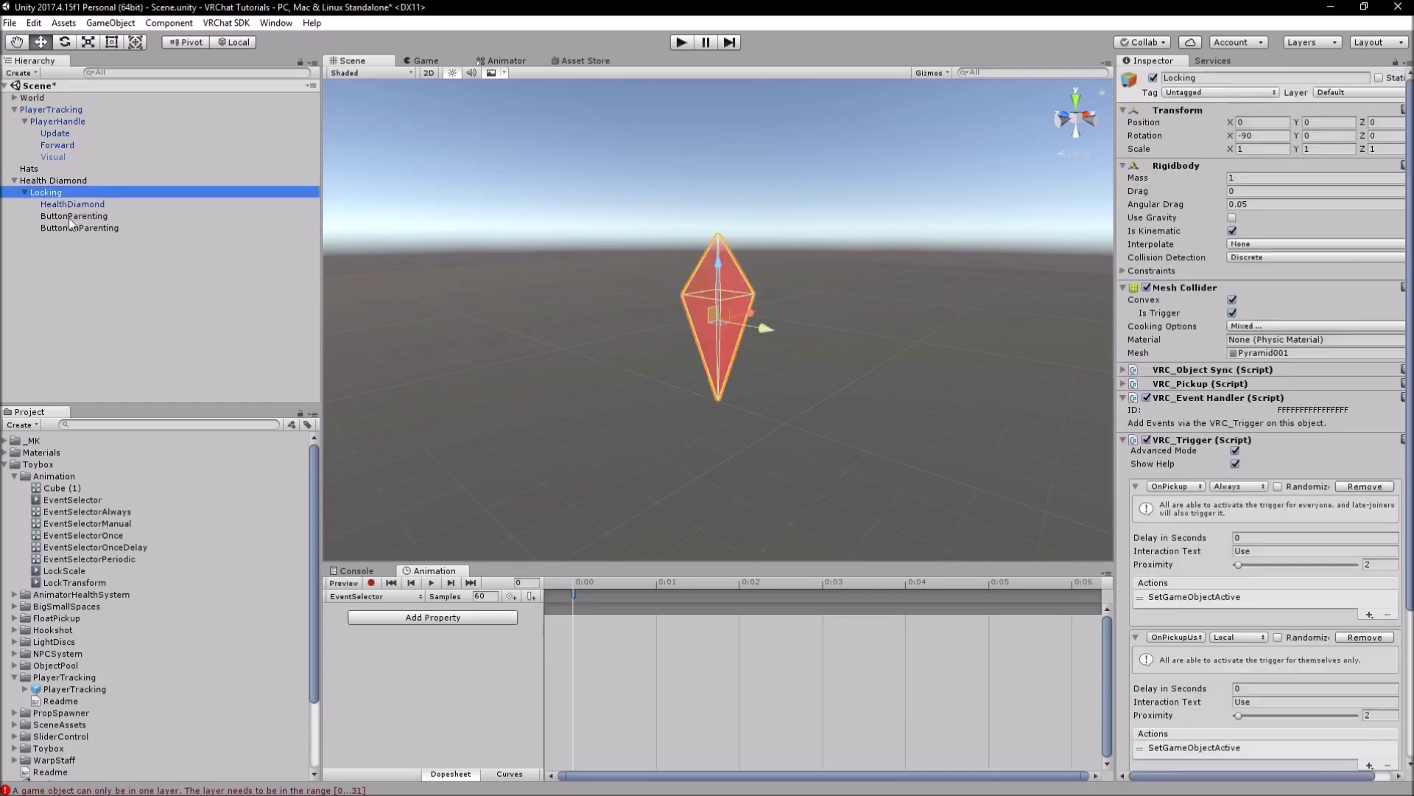
pyautogui.scroll(-5, 1317, 458)
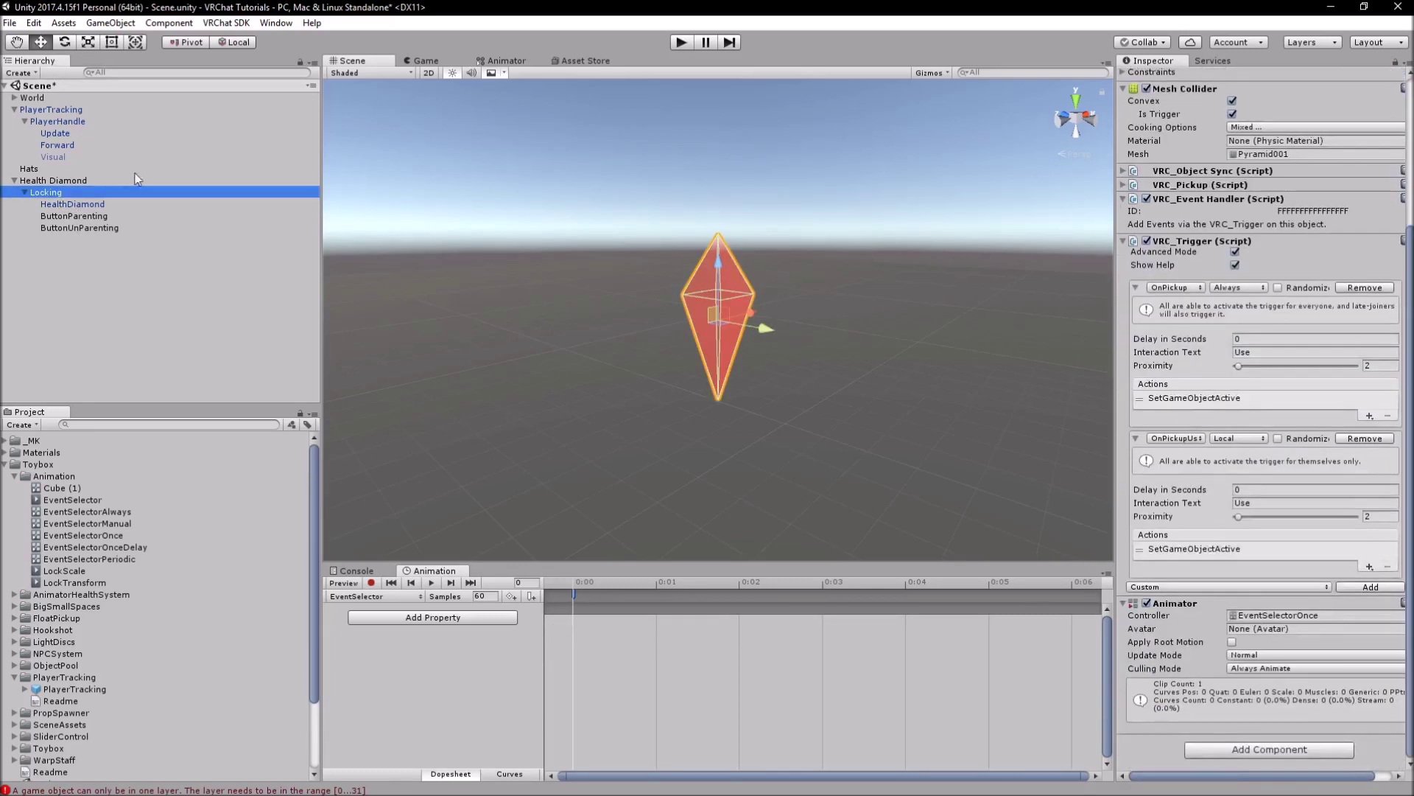
pyautogui.click(94, 217)
pyautogui.click(51, 192)
pyautogui.scroll(-5, 1240, 630)
pyautogui.scroll(2, 1171, 640)
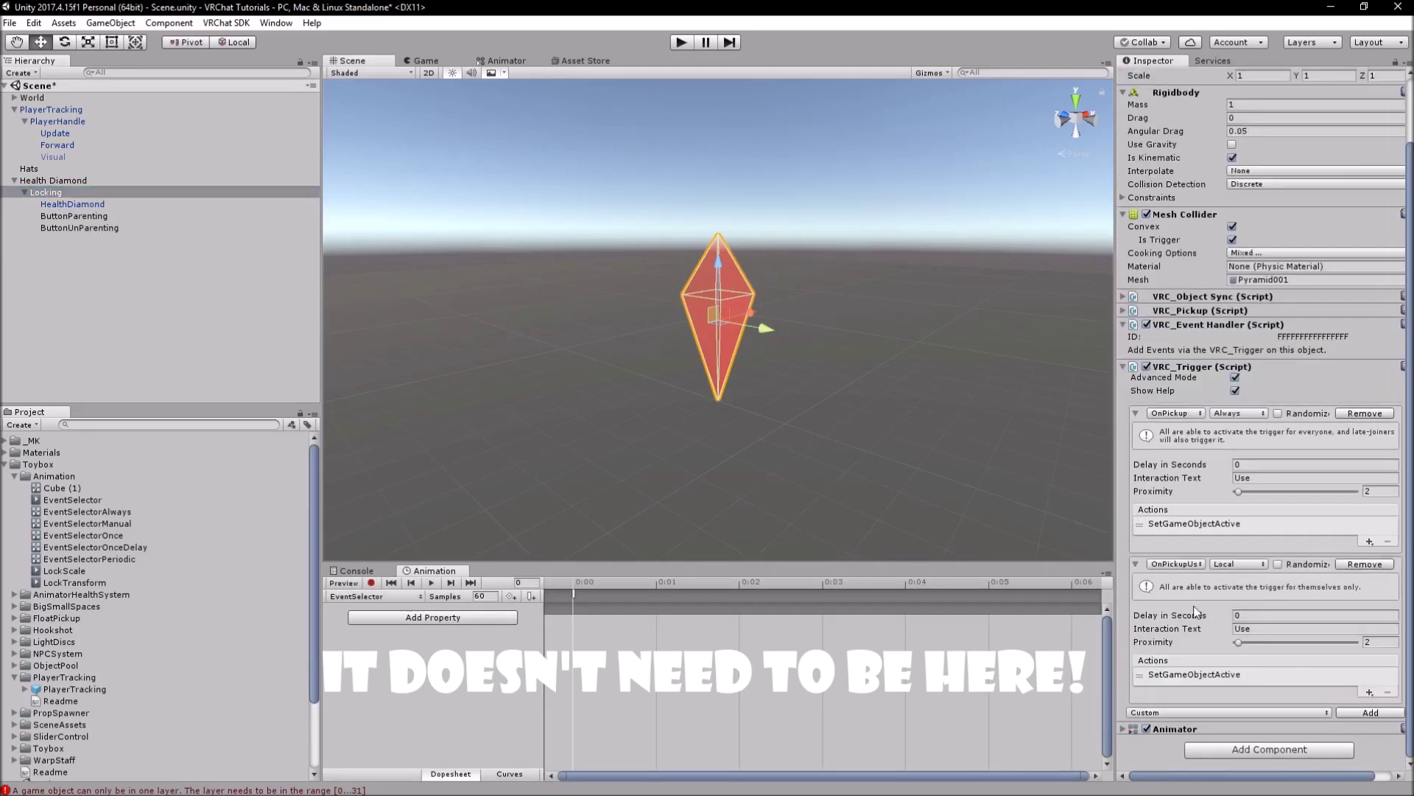
pyautogui.scroll(-2, 1314, 574)
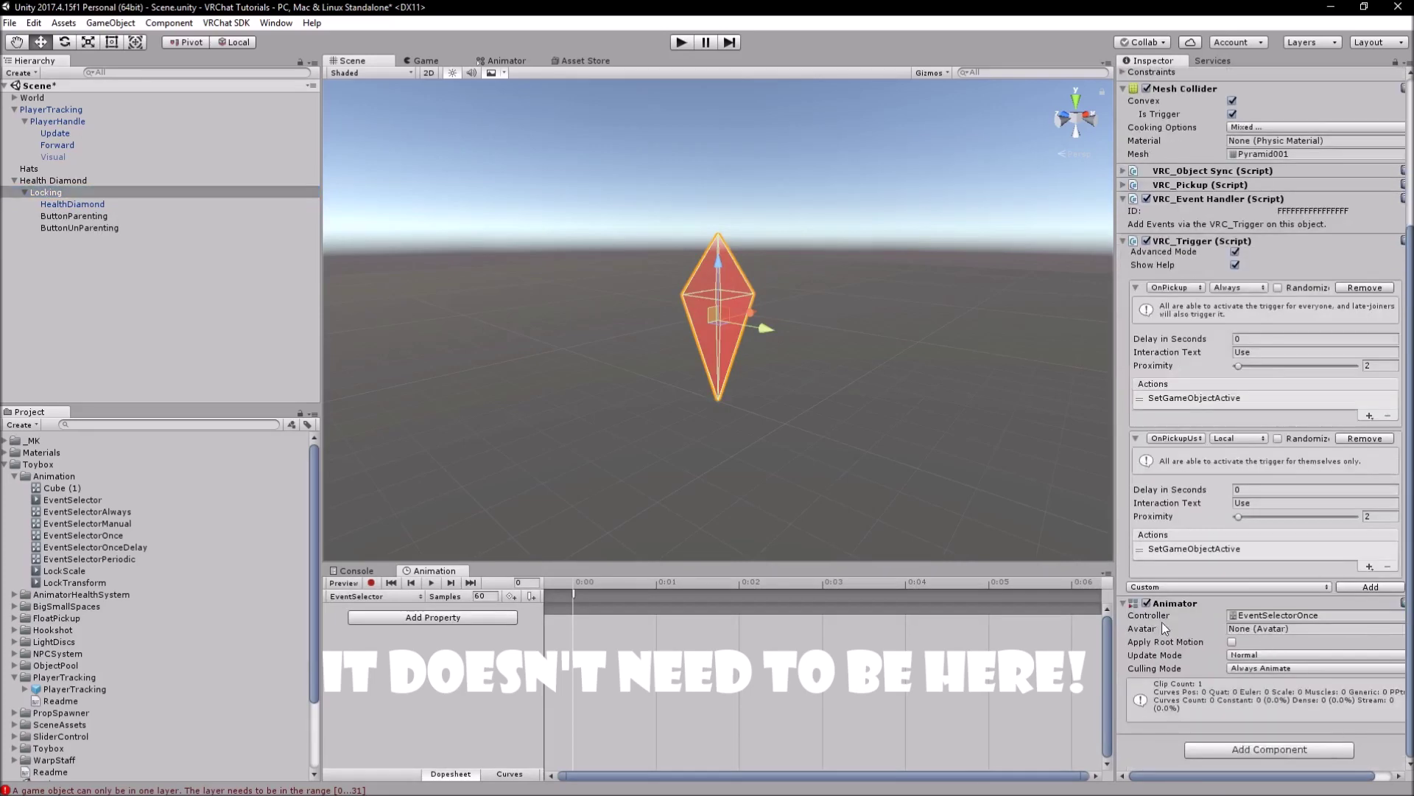
pyautogui.click(1163, 604)
pyautogui.click(81, 217)
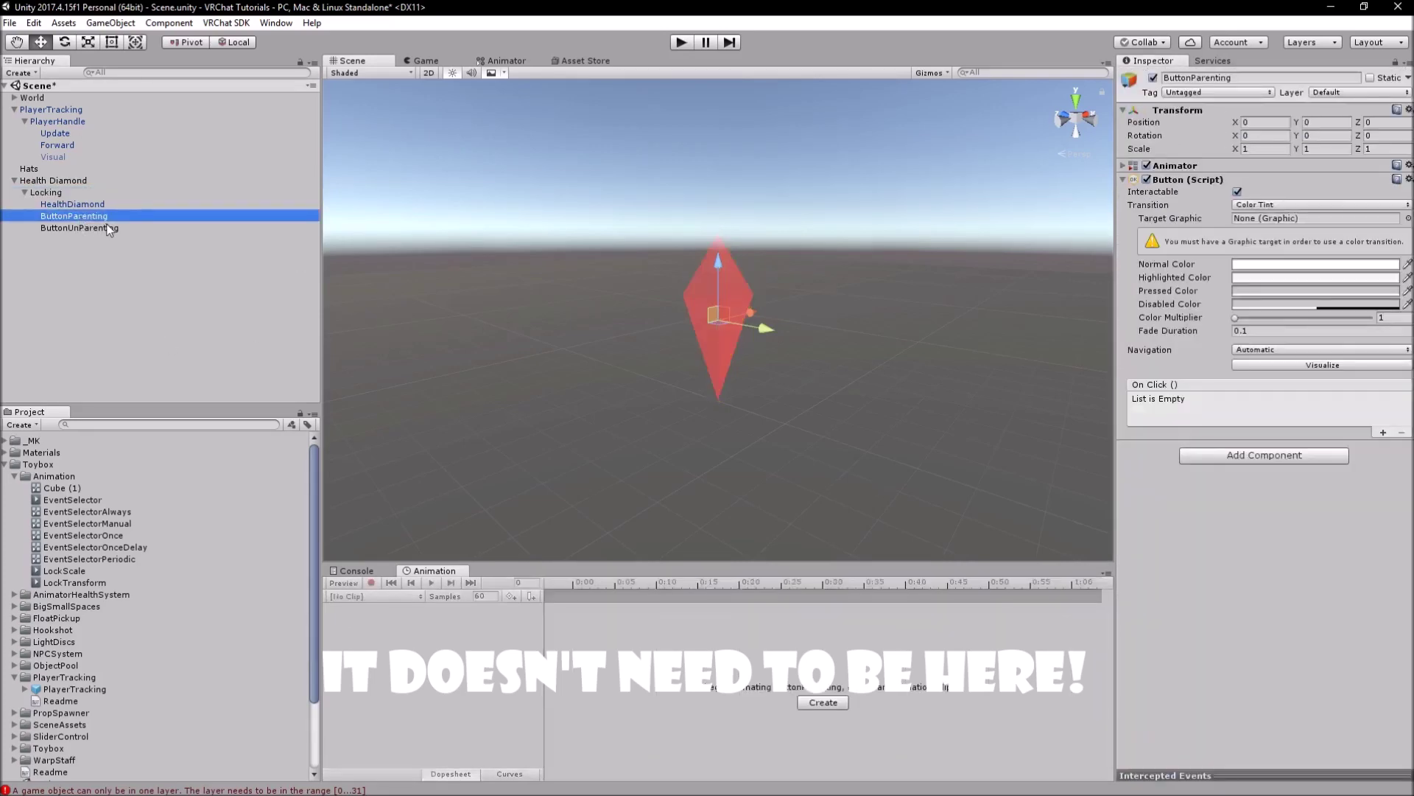
pyautogui.keyDown('shift'); pyautogui.click(109, 229); pyautogui.keyUp('shift')
# Step: Give both buttons the EventSelectorOnce controller and add two On Click entries to ButtonParenting
pyautogui.click(1213, 169)
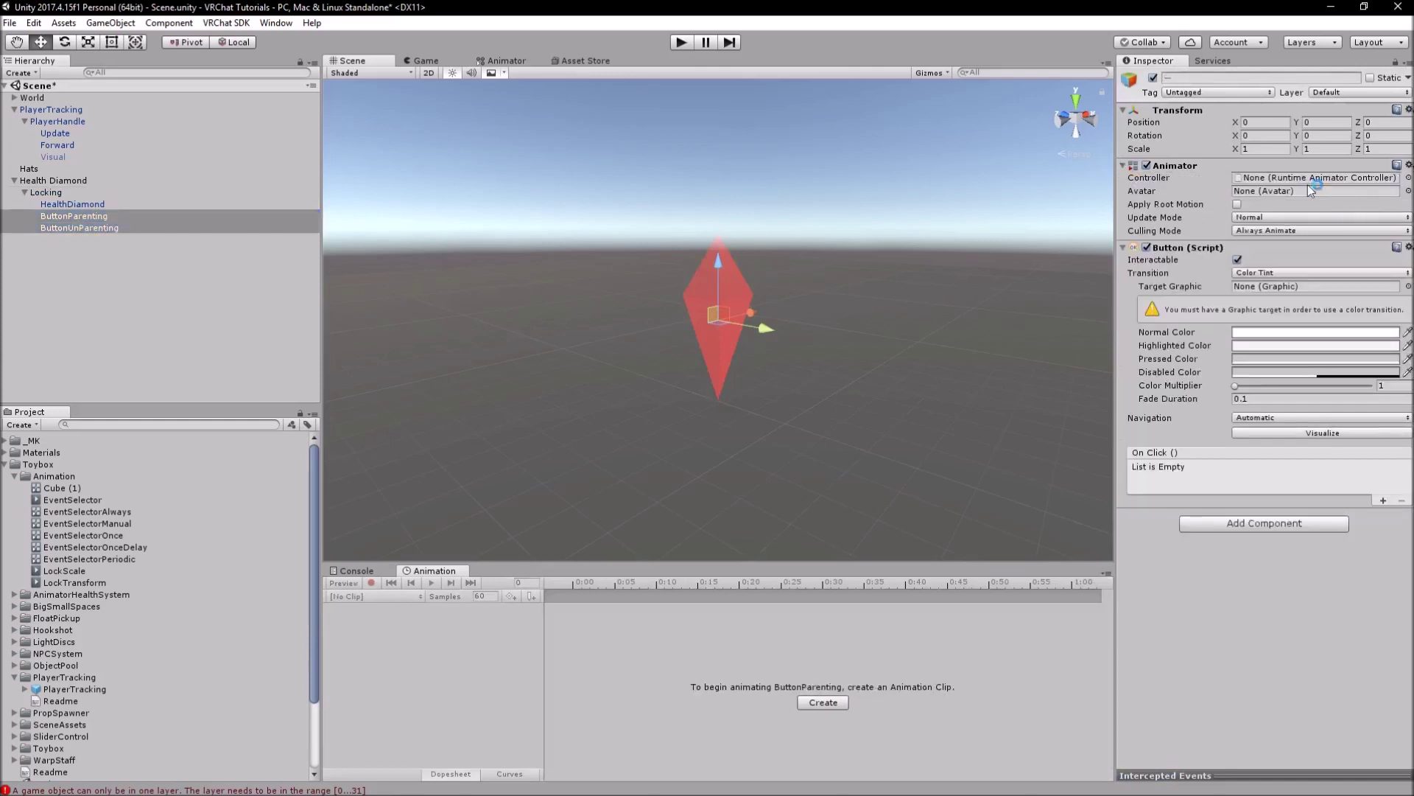
pyautogui.moveTo(114, 538); pyautogui.dragTo(1316, 178)
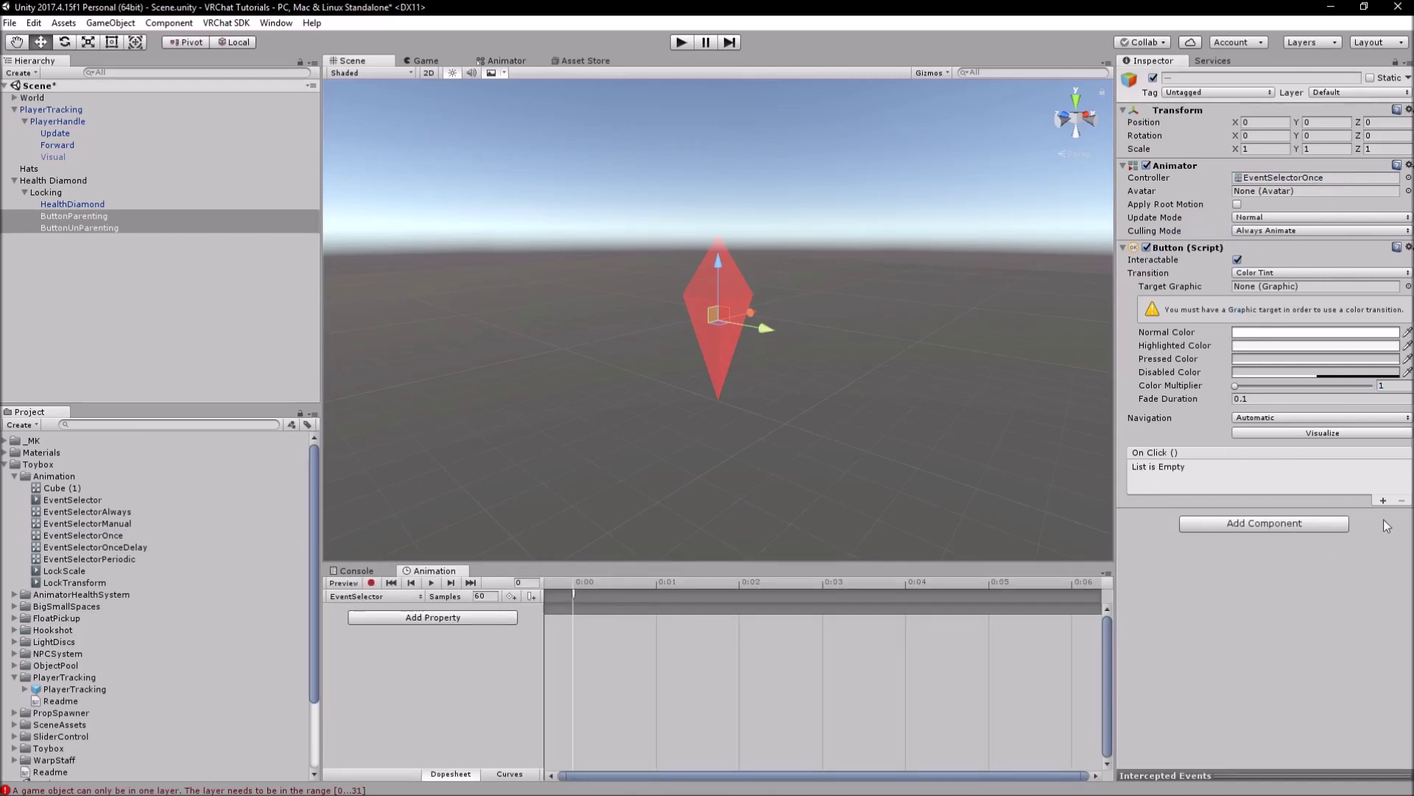
pyautogui.click(87, 217)
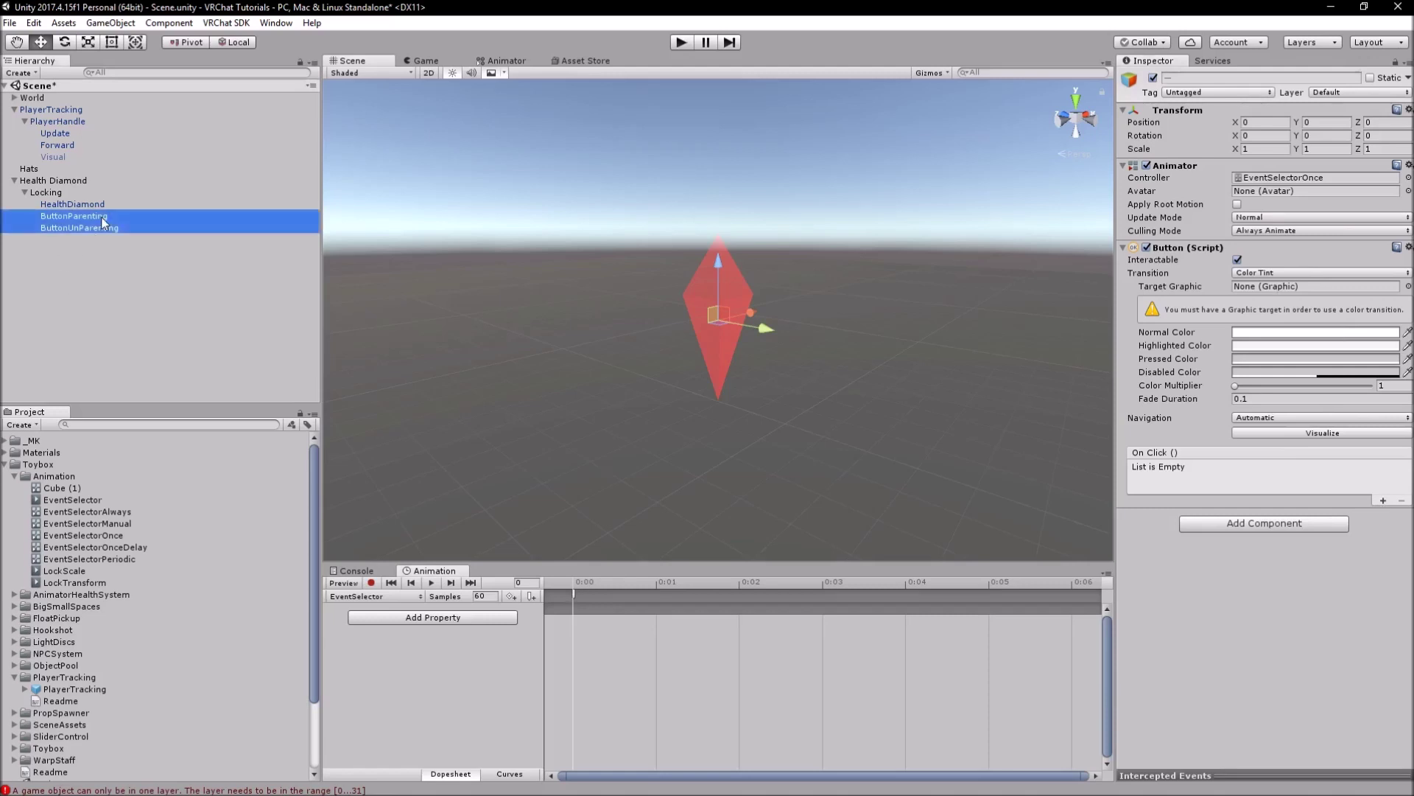
pyautogui.click(1383, 557)
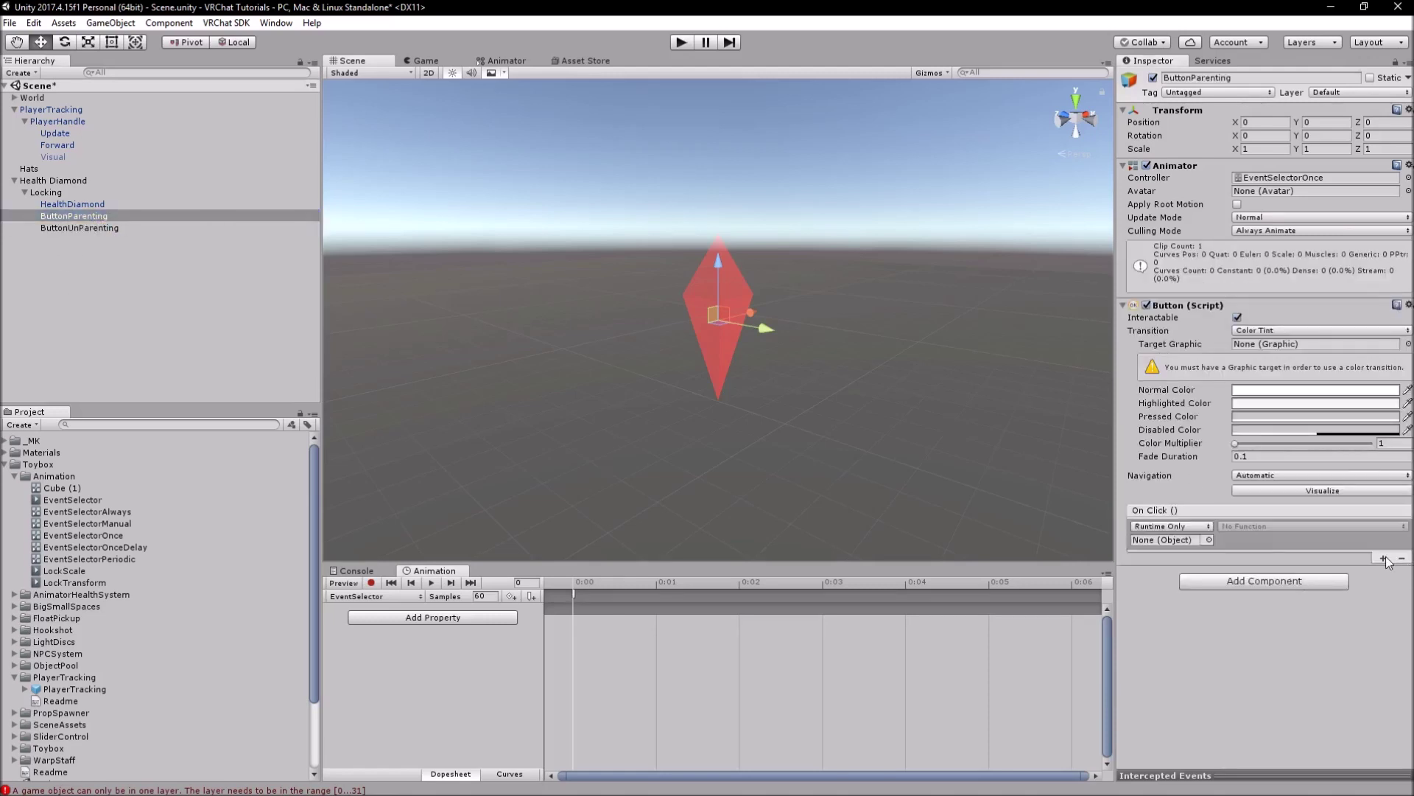
pyautogui.click(1384, 558)
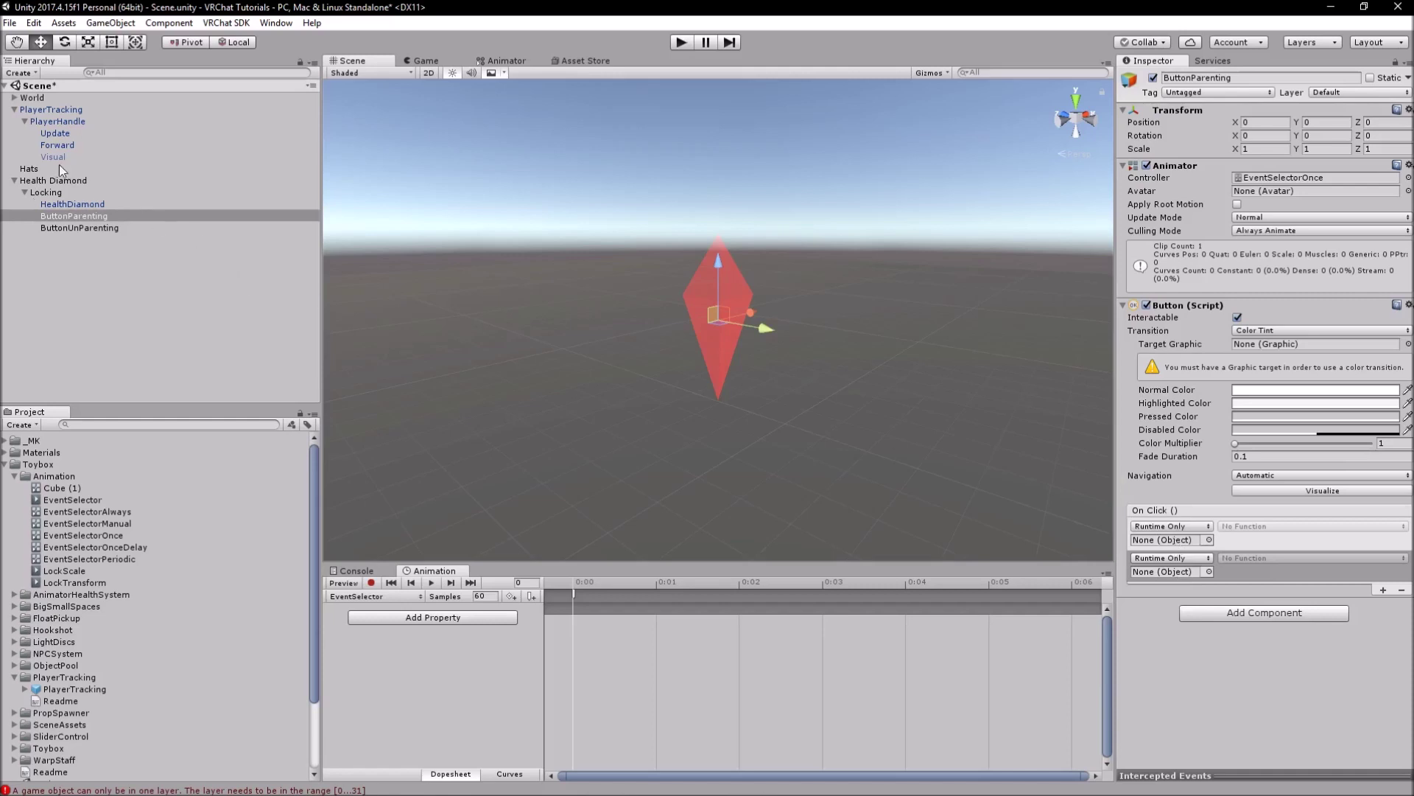
pyautogui.moveTo(66, 186)
pyautogui.mouseDown()
pyautogui.moveTo(66, 153)
pyautogui.moveTo(70, 212)
pyautogui.moveTo(60, 190)
pyautogui.moveTo(88, 218)
pyautogui.mouseUp()
# Step: Set the first On Click action to Transform.SetParent on Health Diamond with PlayerHandle
pyautogui.click(1178, 541)
pyautogui.moveTo(1177, 541); pyautogui.dragTo(1177, 541)
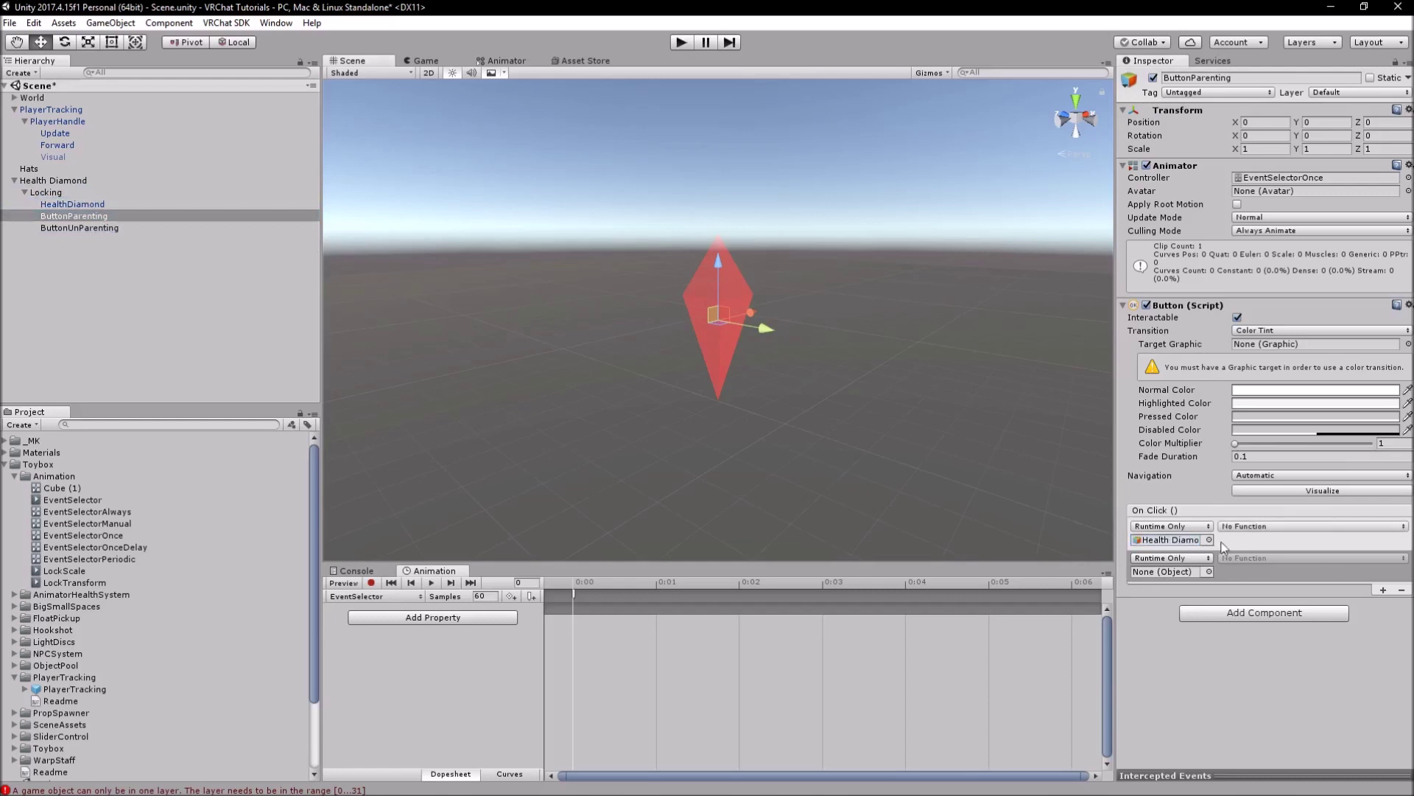
pyautogui.click(1261, 527)
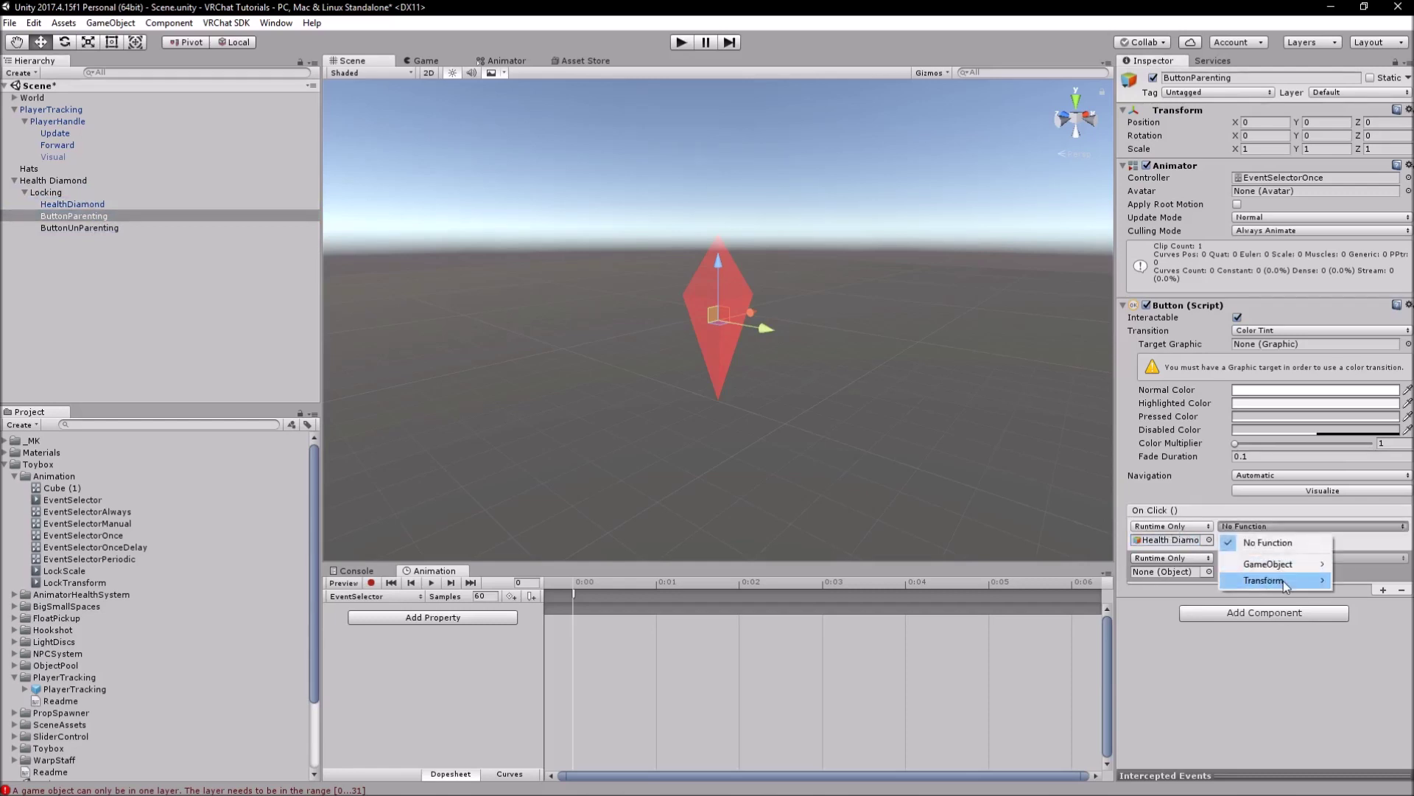
pyautogui.moveTo(1267, 580)
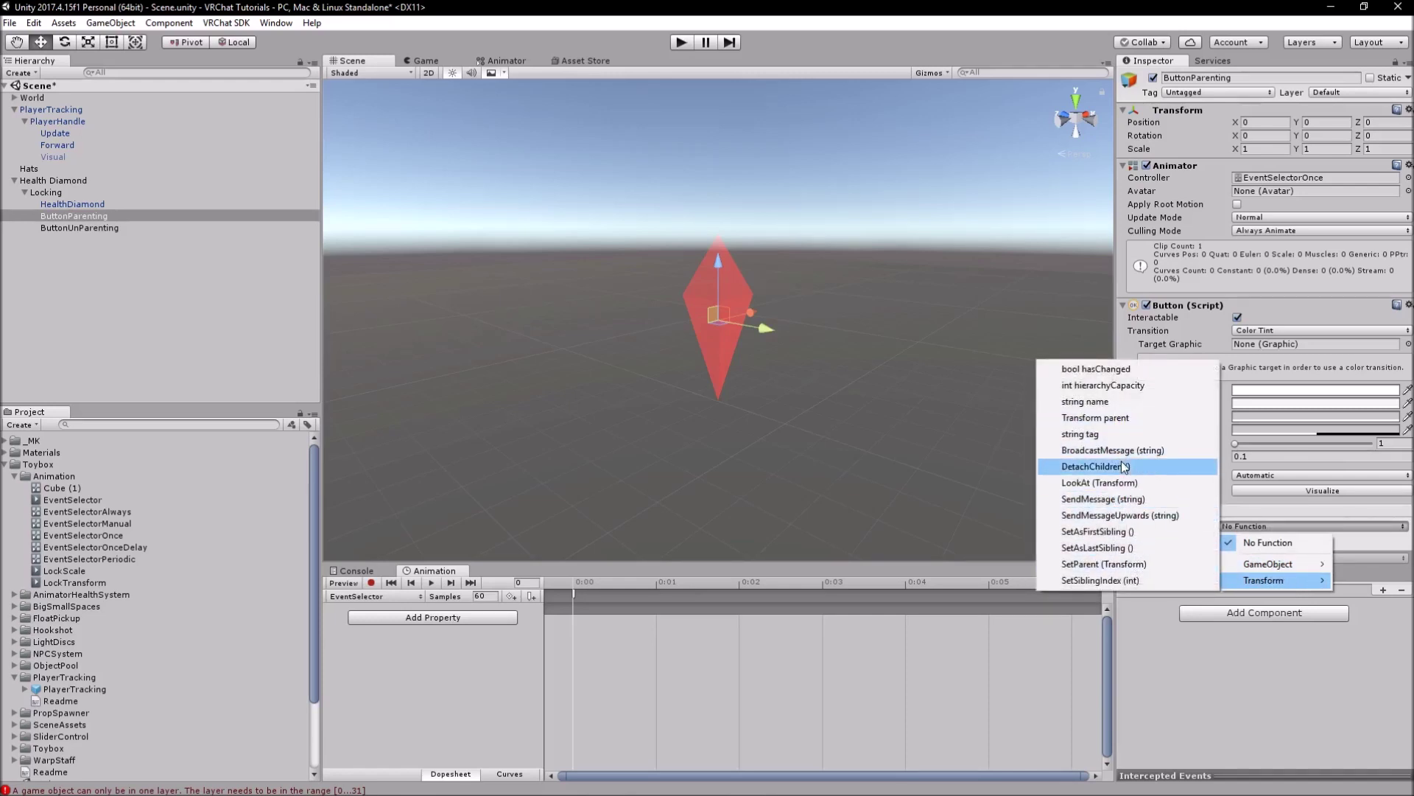
pyautogui.click(1137, 564)
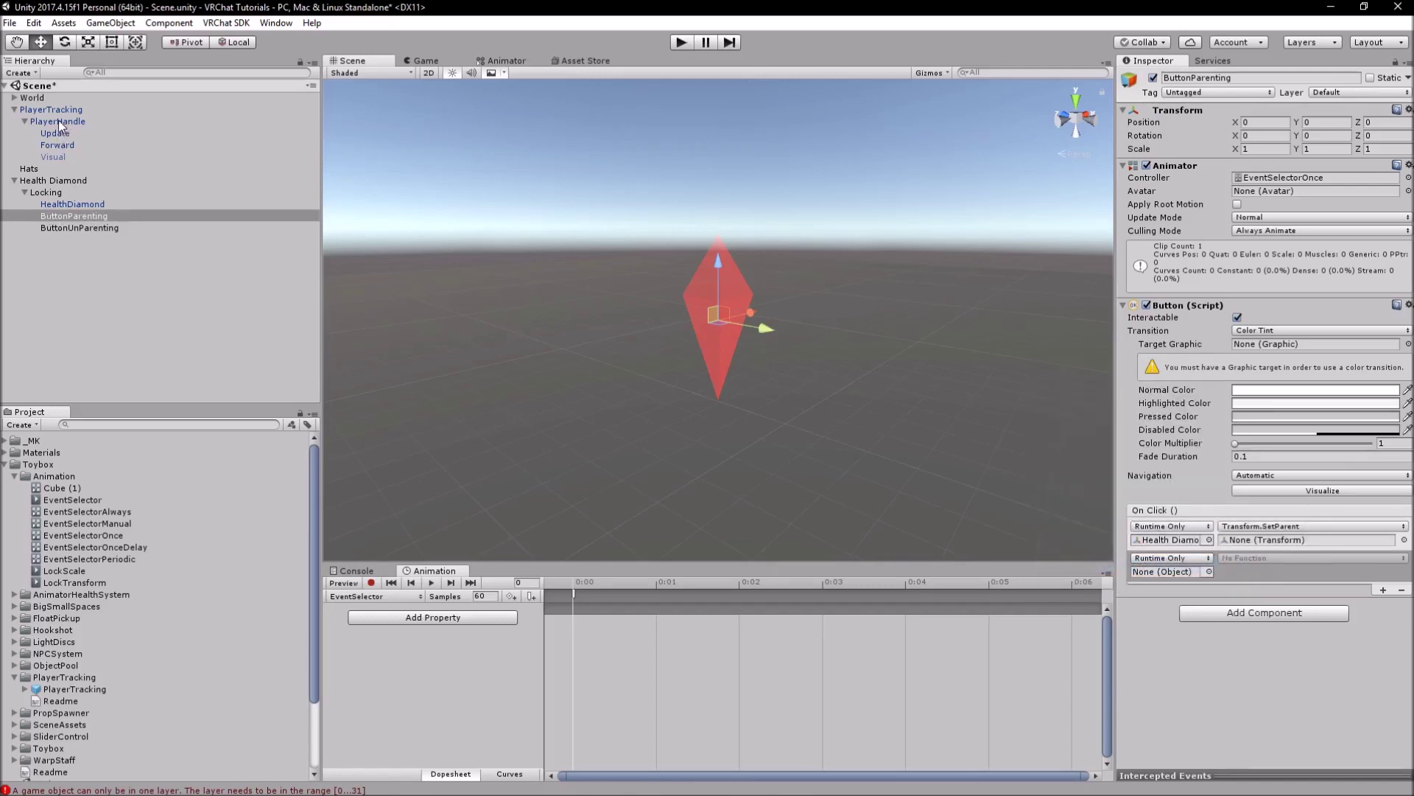
pyautogui.moveTo(59, 127); pyautogui.dragTo(1269, 551)
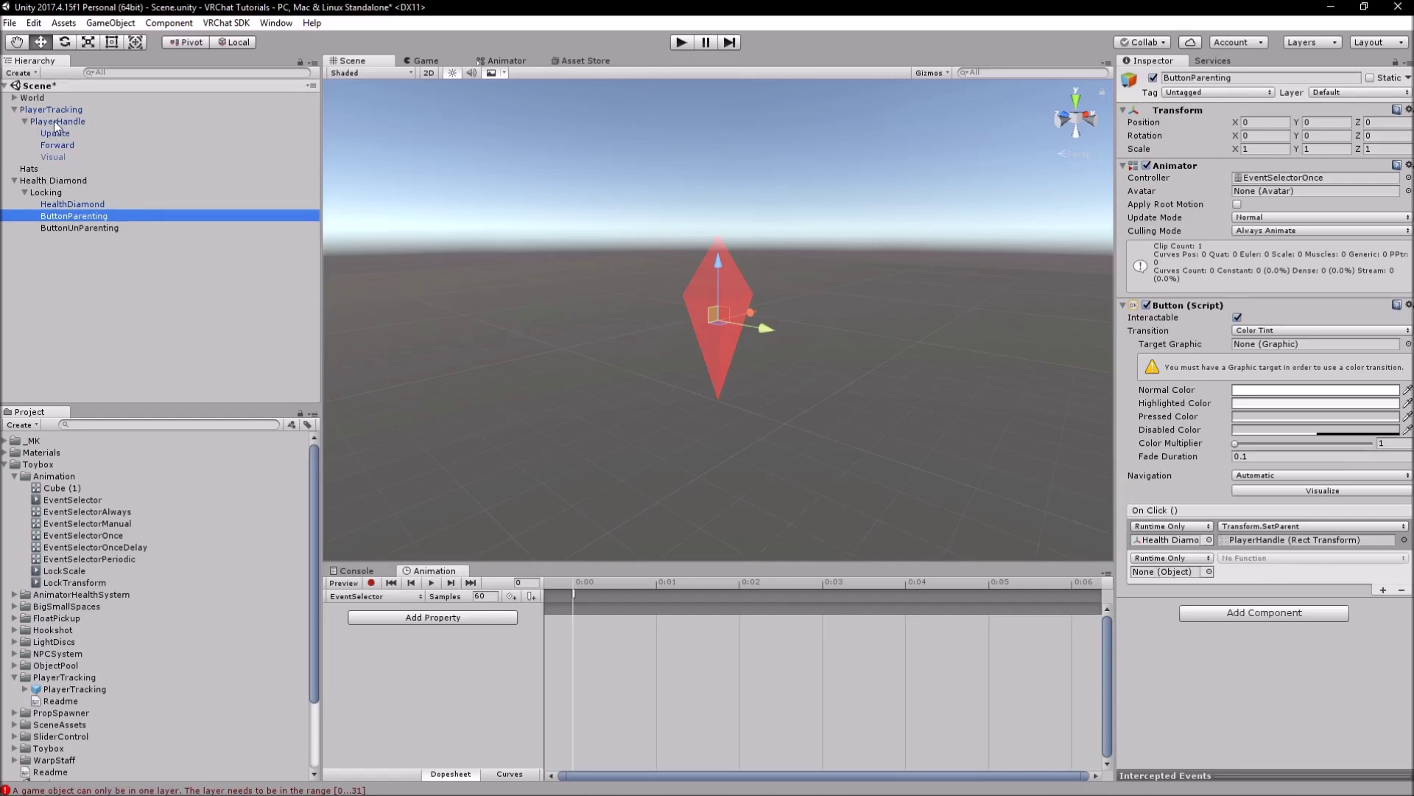
pyautogui.keyDown('alt'); pyautogui.moveTo(888, 411); pyautogui.dragTo(605, 181); pyautogui.keyUp('alt')
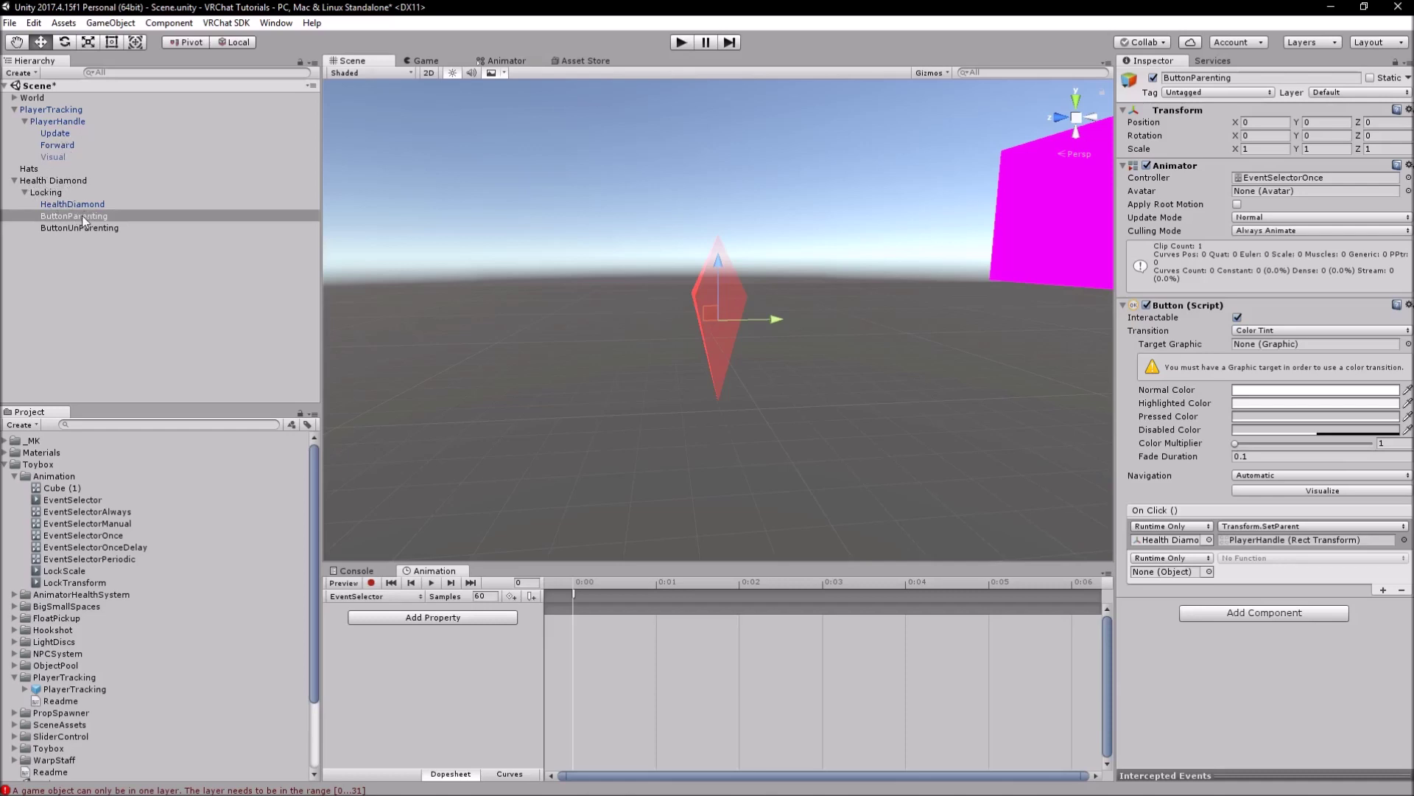
# Step: Add GameObject.SetActive (off) on ButtonParenting as the second action and move it first
pyautogui.moveTo(83, 219); pyautogui.dragTo(1234, 589)
pyautogui.moveTo(90, 221); pyautogui.dragTo(1173, 573)
pyautogui.click(1282, 558)
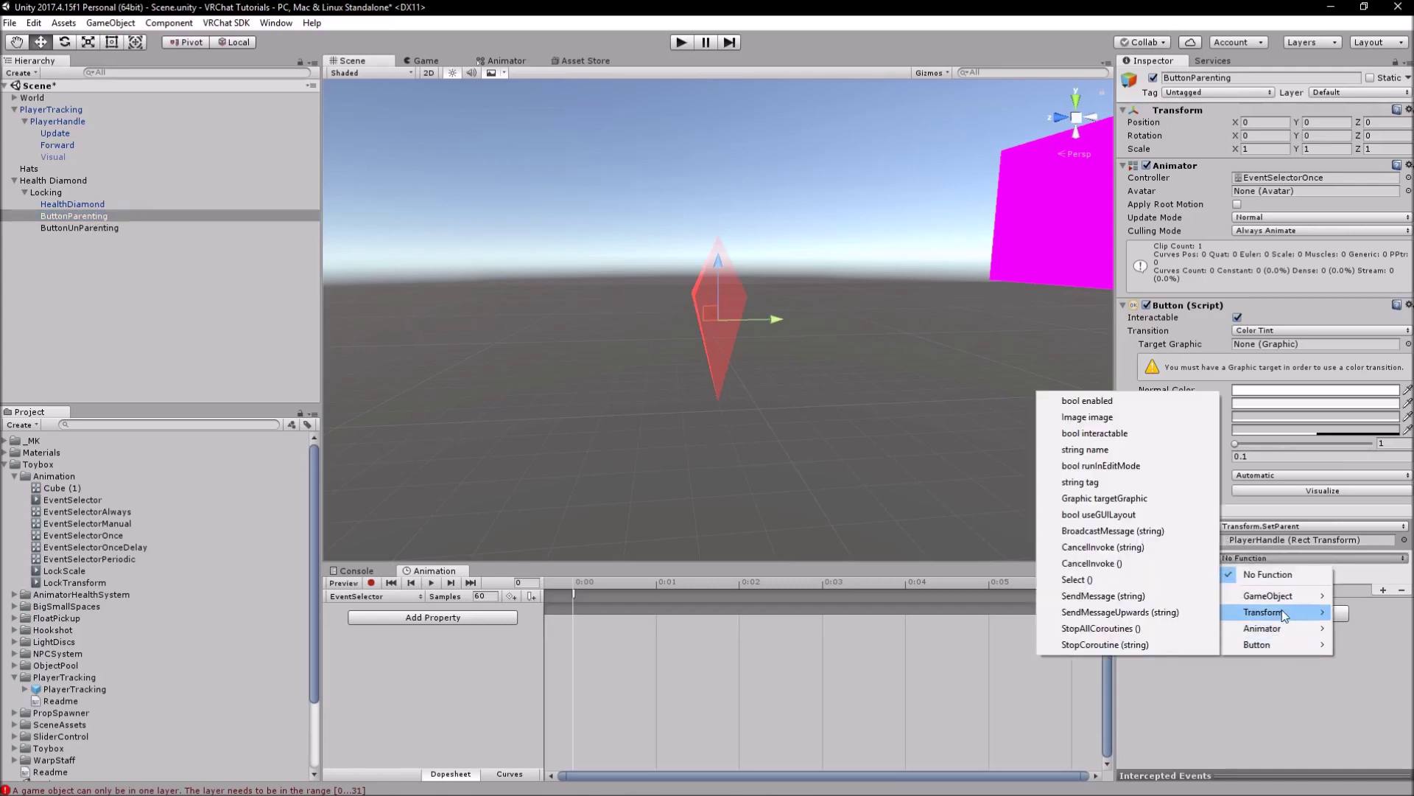
pyautogui.moveTo(1285, 612)
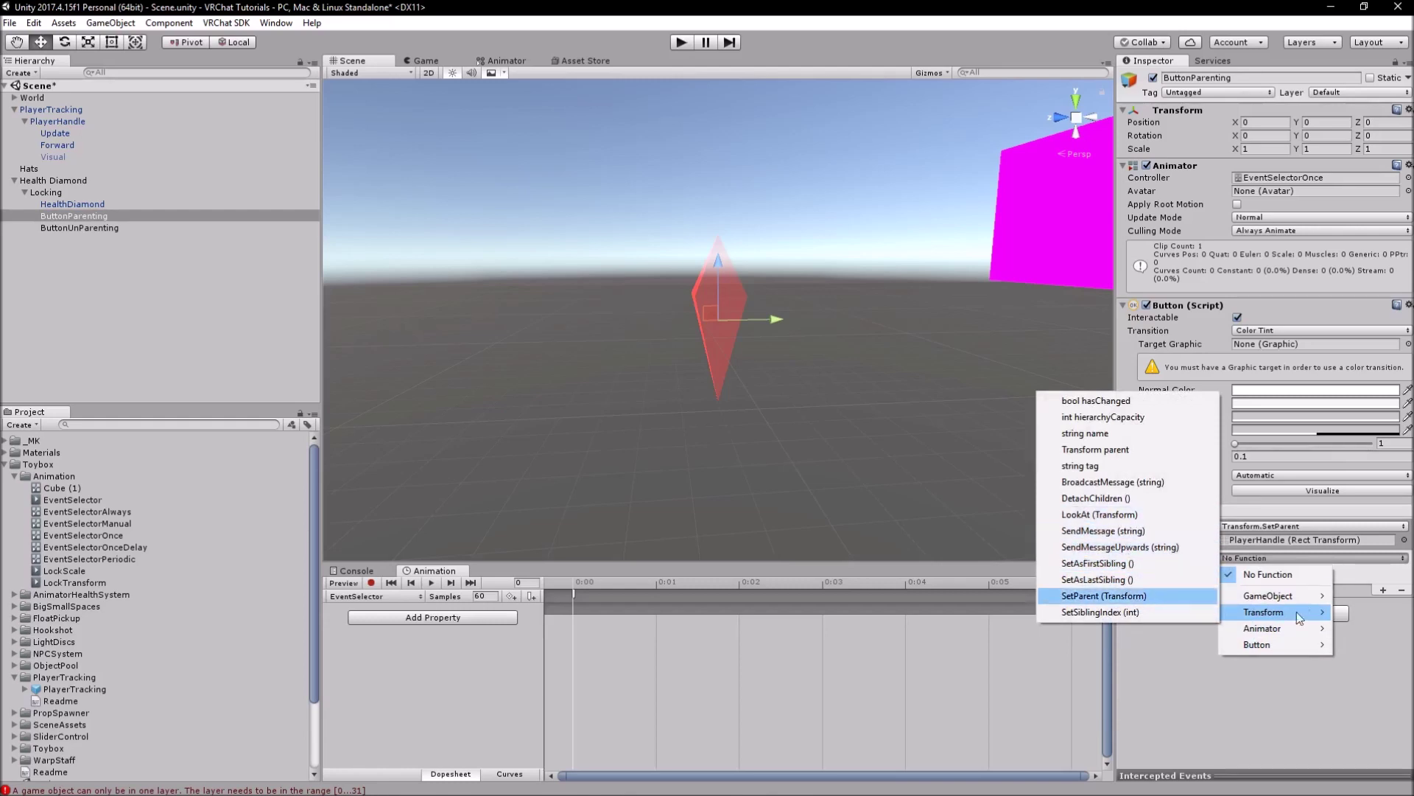
pyautogui.click(1092, 709)
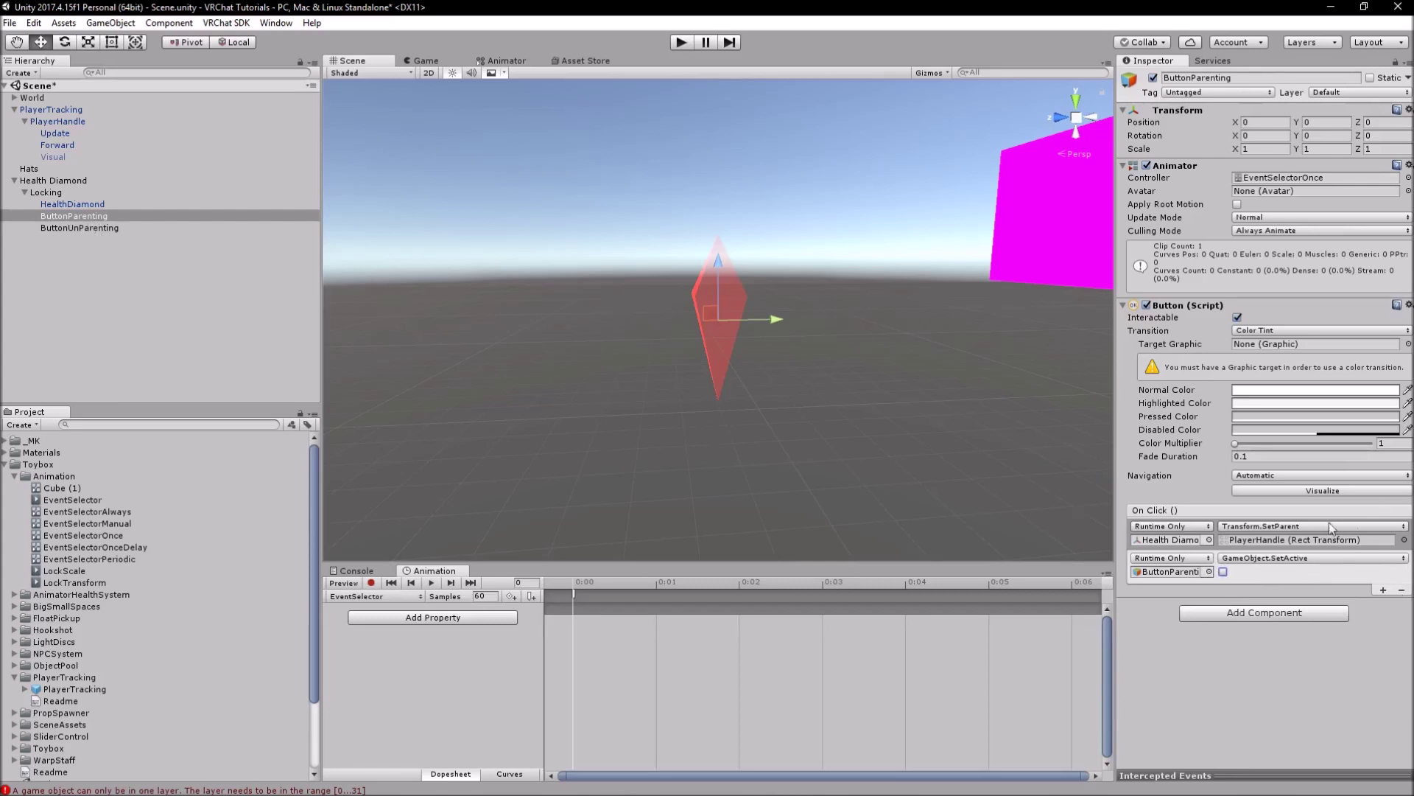
pyautogui.moveTo(1308, 582); pyautogui.dragTo(1211, 560)
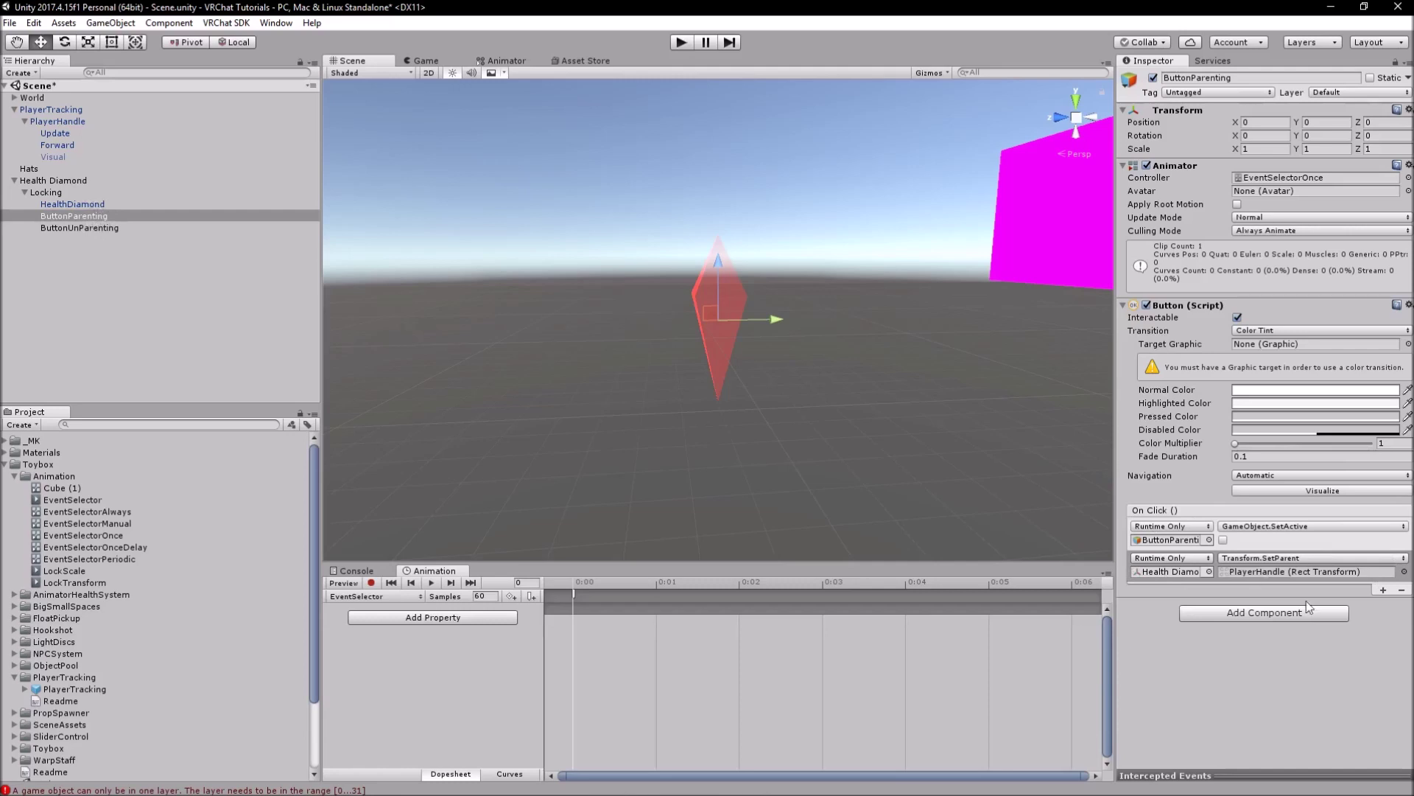
# Step: Copy ButtonParenting's Button component values onto ButtonUnParenting
pyautogui.click(90, 217)
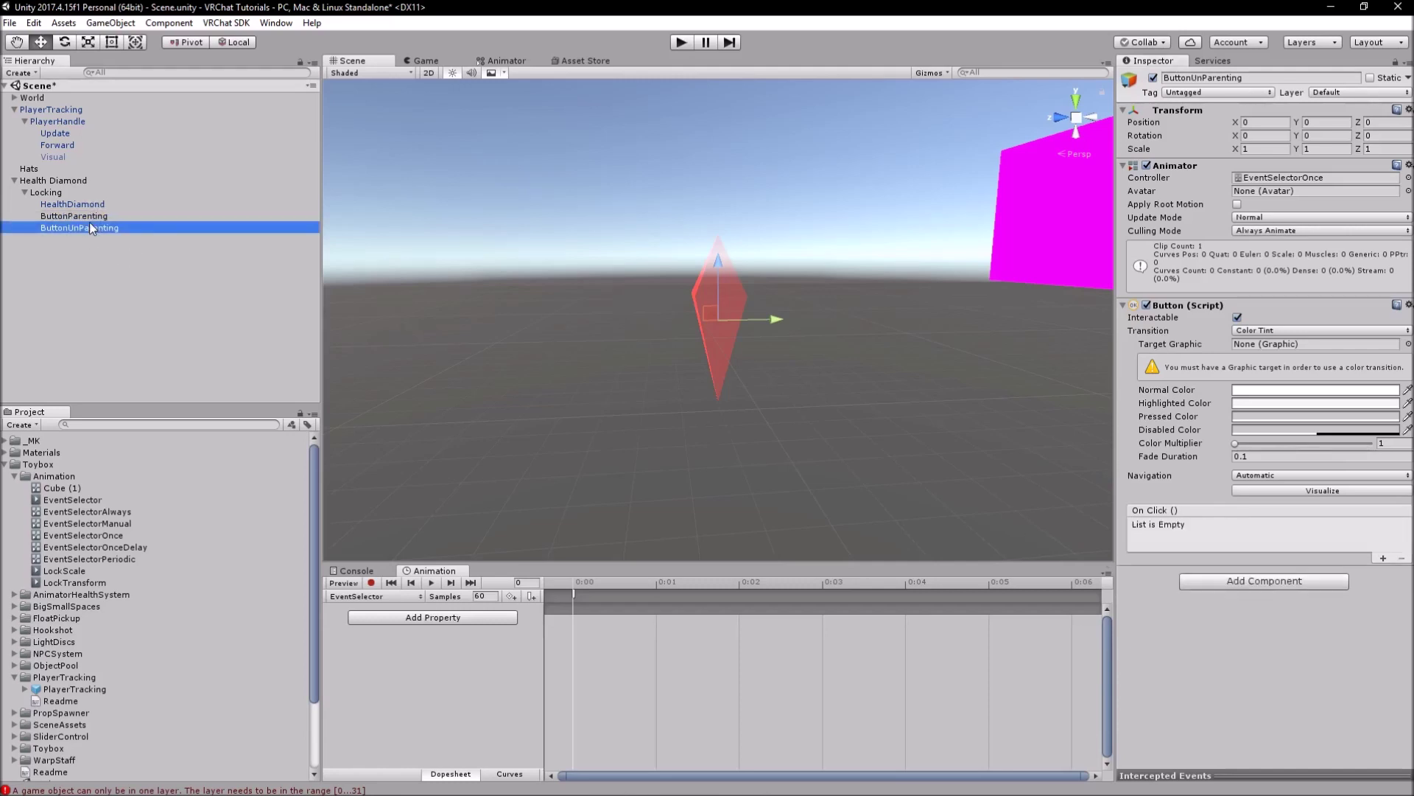
pyautogui.rightClick(1197, 305)
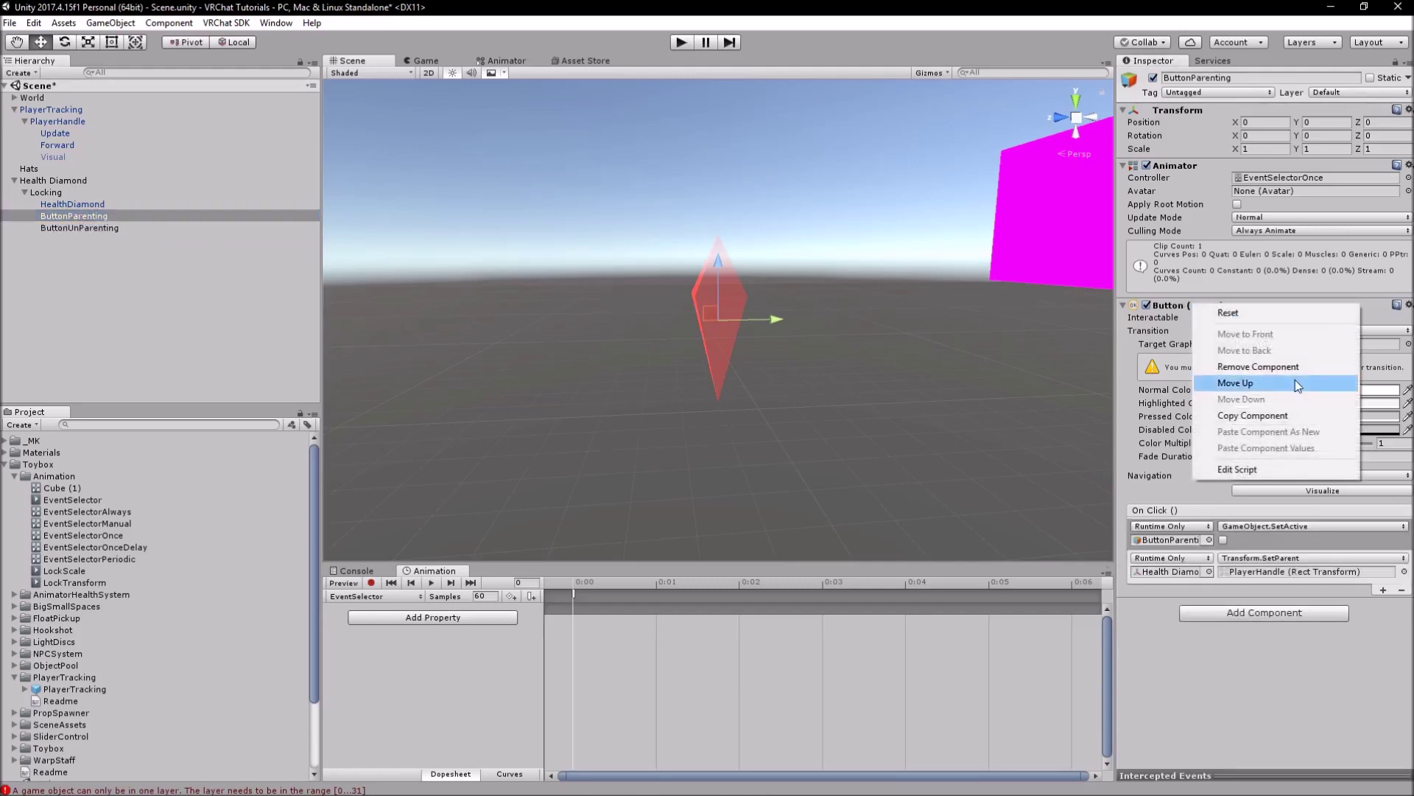
pyautogui.click(1246, 415)
pyautogui.click(105, 229)
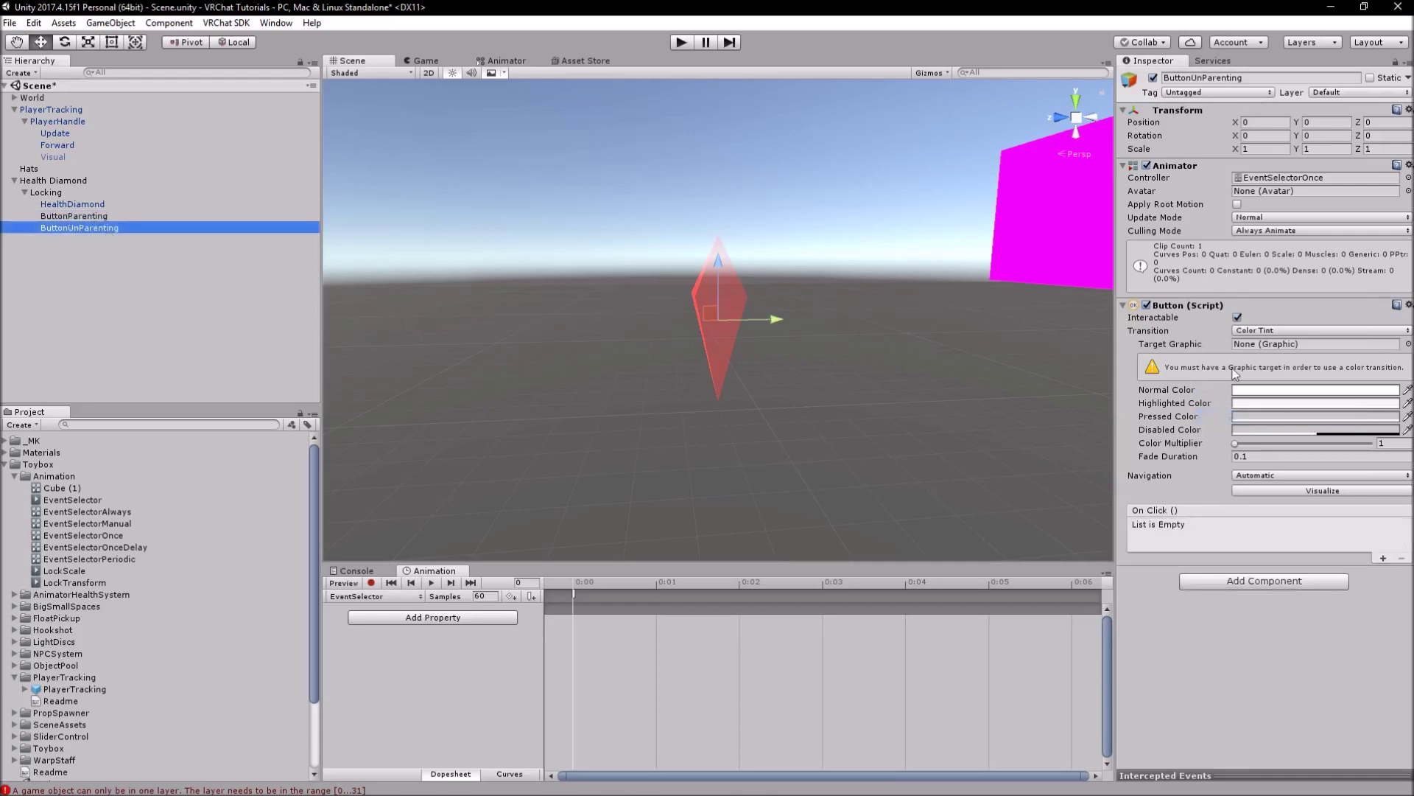
pyautogui.rightClick(1204, 311)
pyautogui.click(1328, 443)
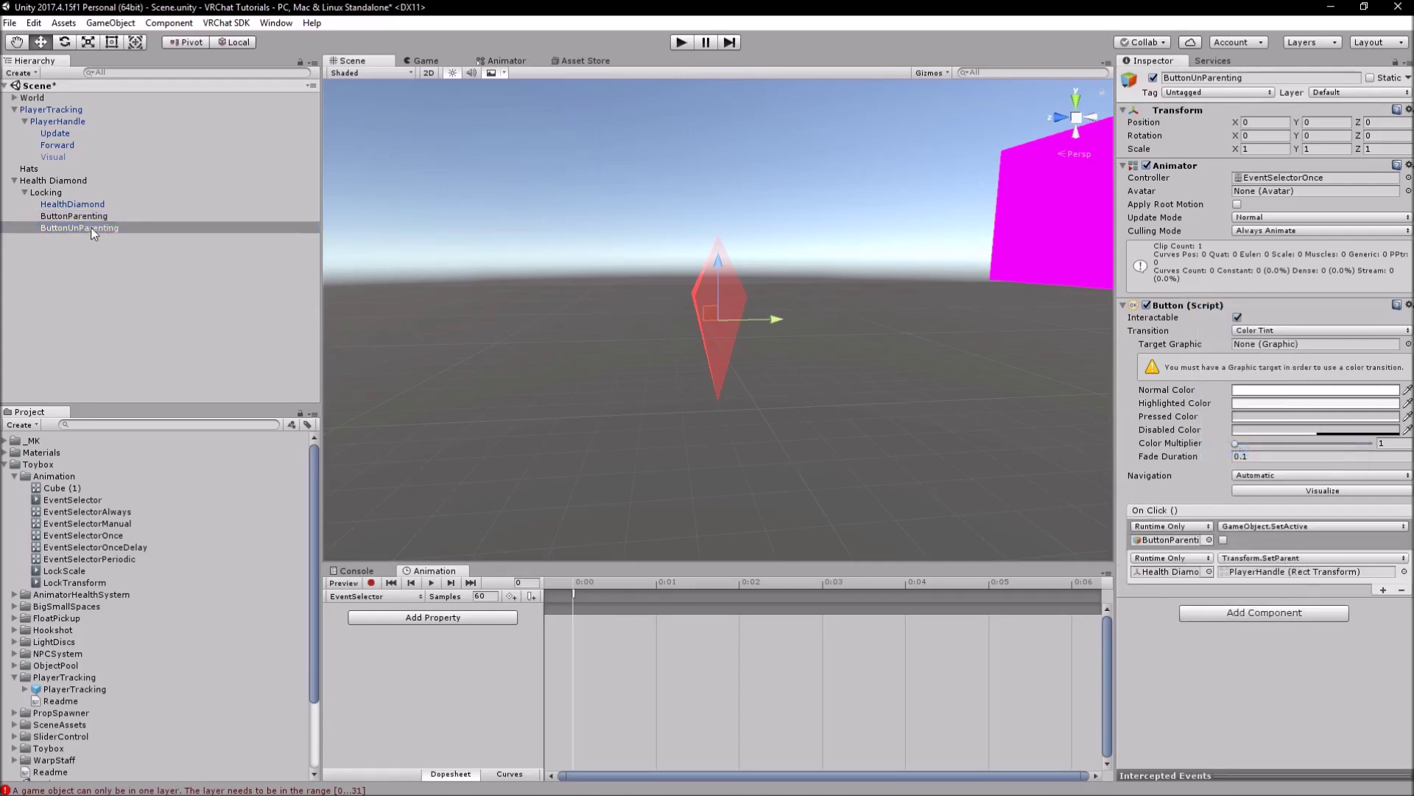
# Step: Retarget SetActive (off) to ButtonUnParenting and make Hats the Health Diamond's new parent
pyautogui.moveTo(94, 235); pyautogui.dragTo(1173, 539)
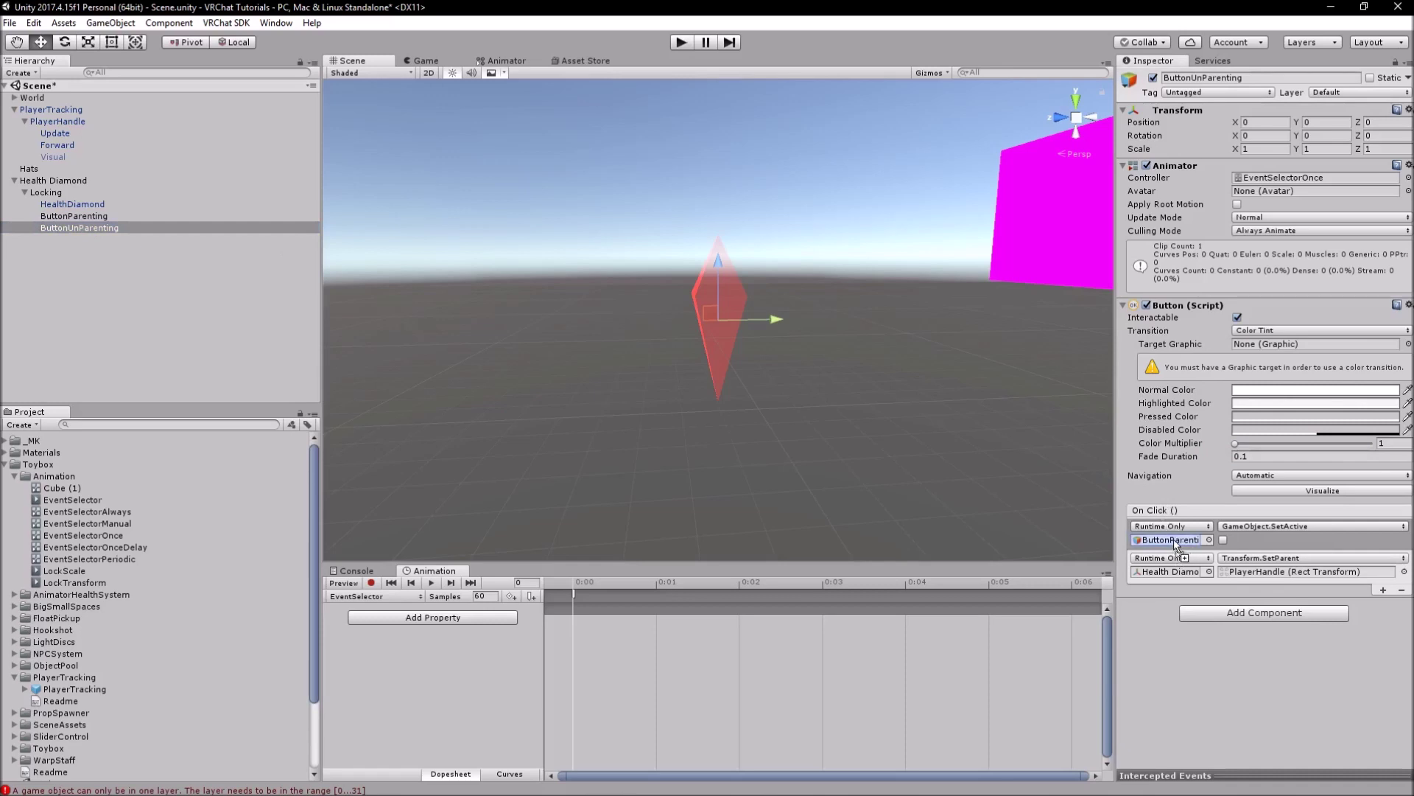
pyautogui.click(1267, 528)
pyautogui.moveTo(1268, 563)
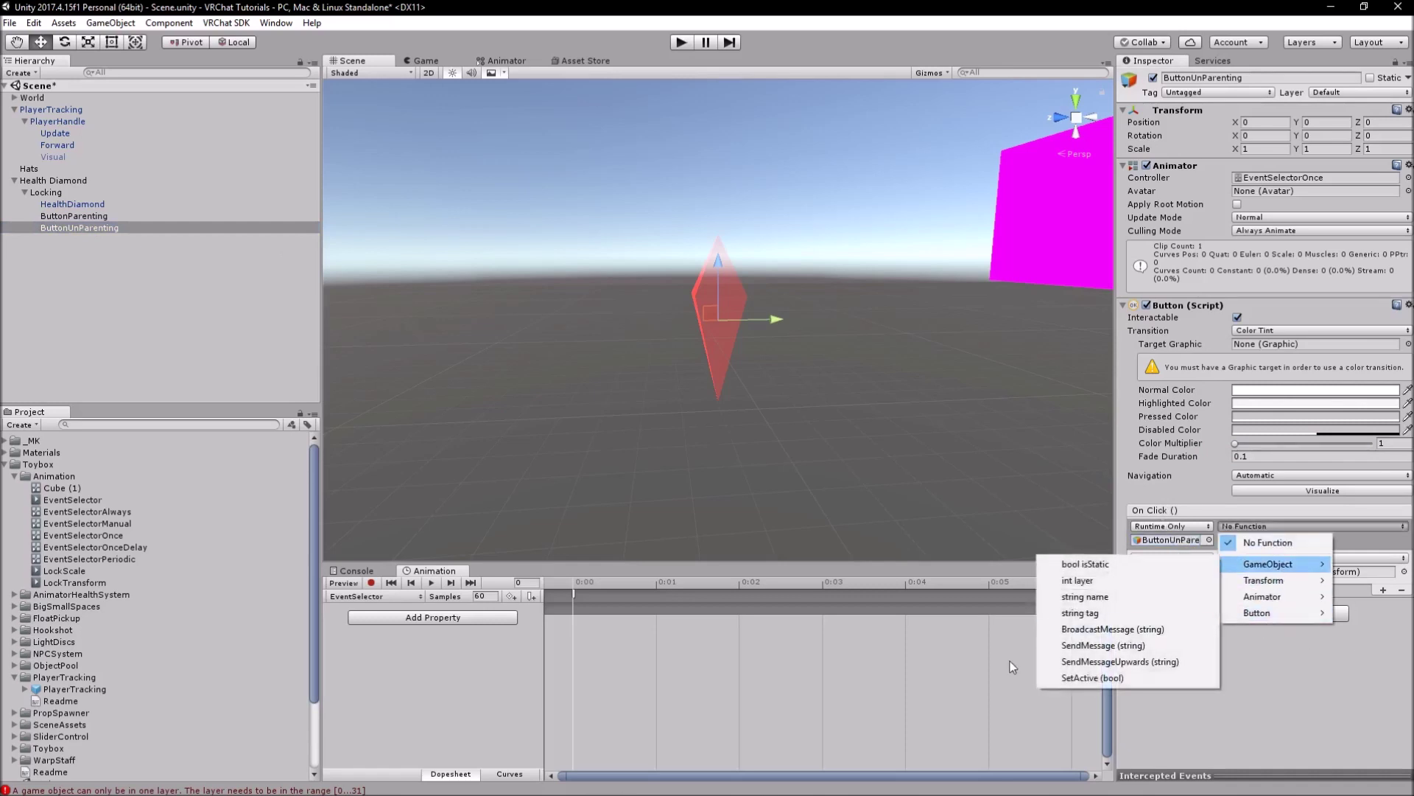
pyautogui.click(1092, 677)
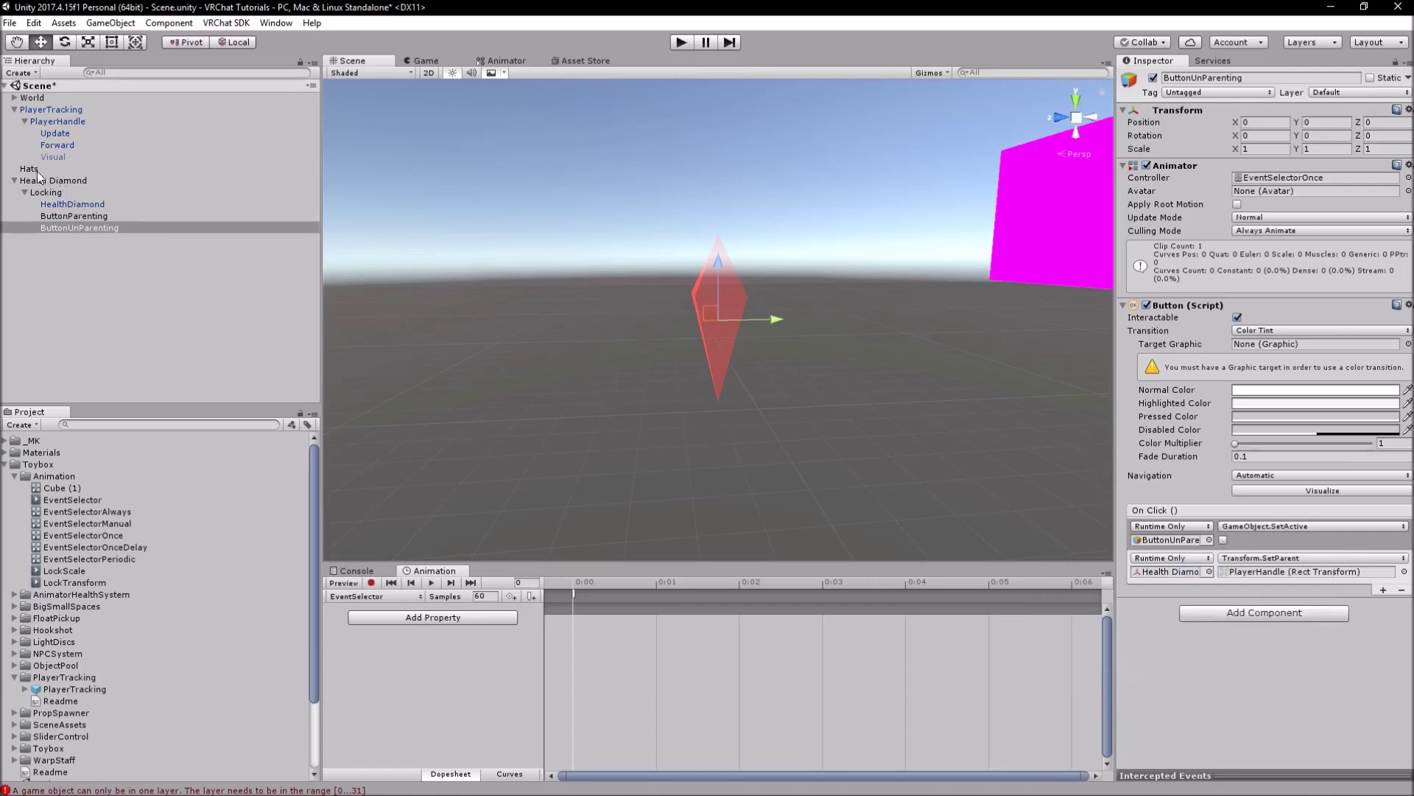
pyautogui.click(80, 228)
pyautogui.moveTo(45, 180)
pyautogui.mouseDown()
pyautogui.moveTo(1177, 580)
pyautogui.moveTo(1295, 576)
pyautogui.mouseUp()
pyautogui.click(14, 180)
pyautogui.click(36, 170)
pyautogui.click(112, 228)
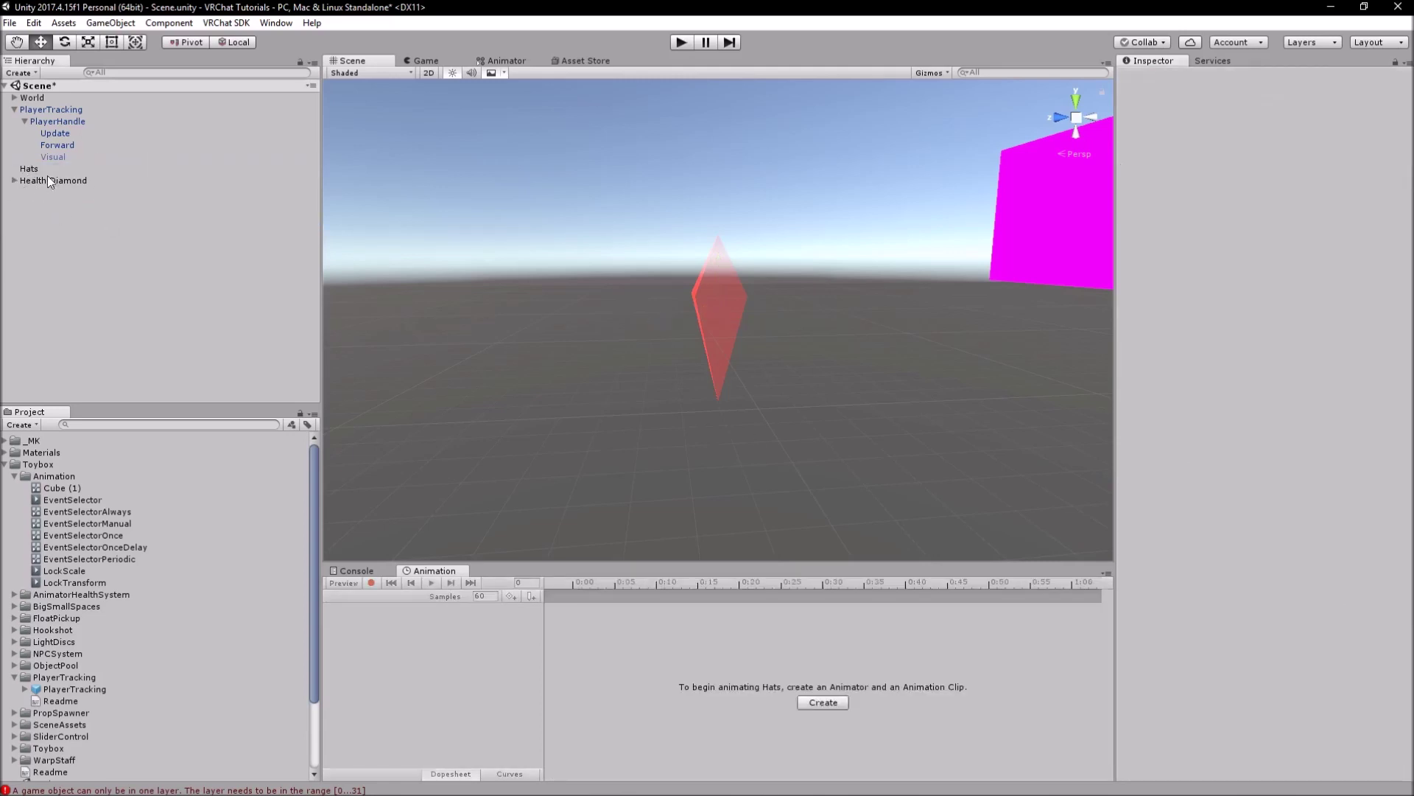
pyautogui.click(30, 170)
pyautogui.click(14, 181)
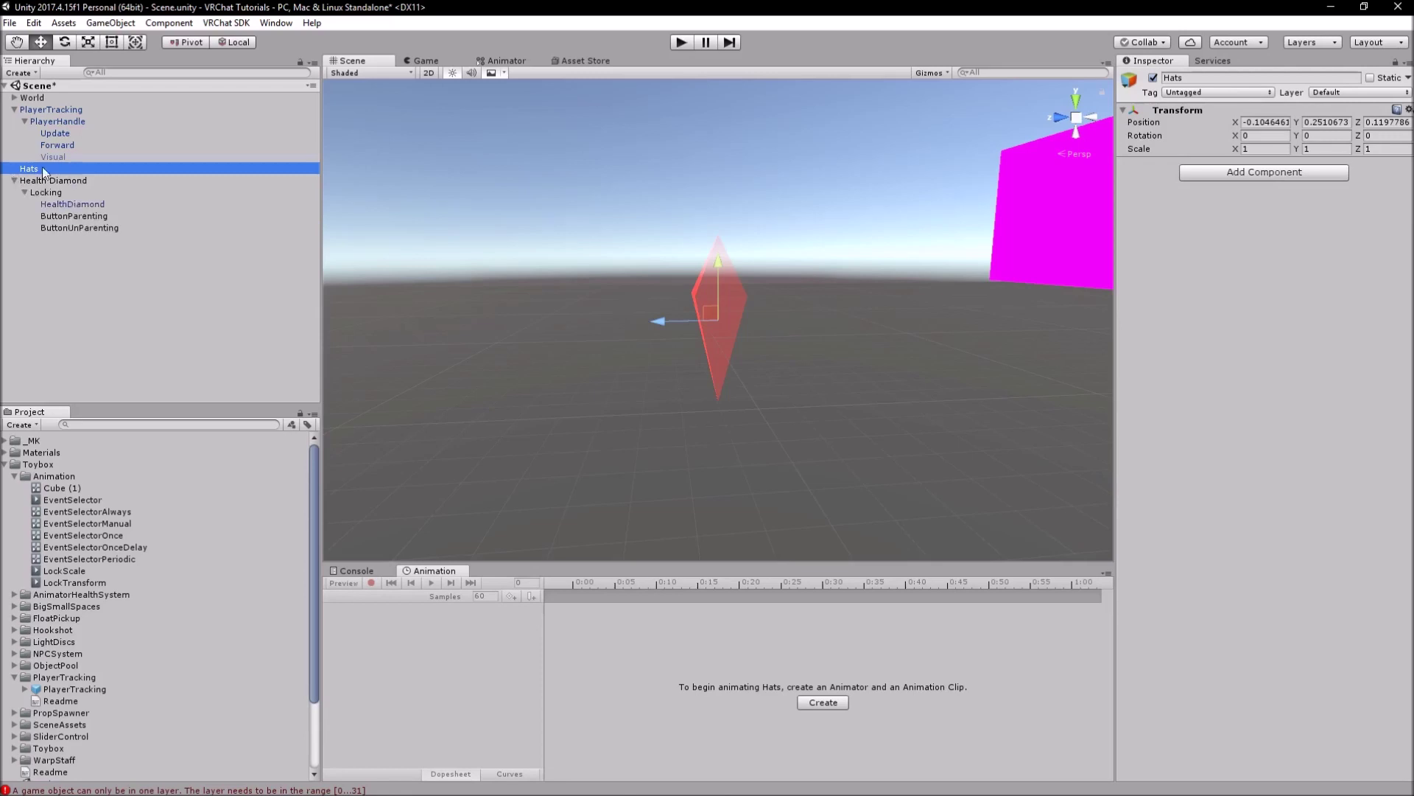
pyautogui.click(15, 182)
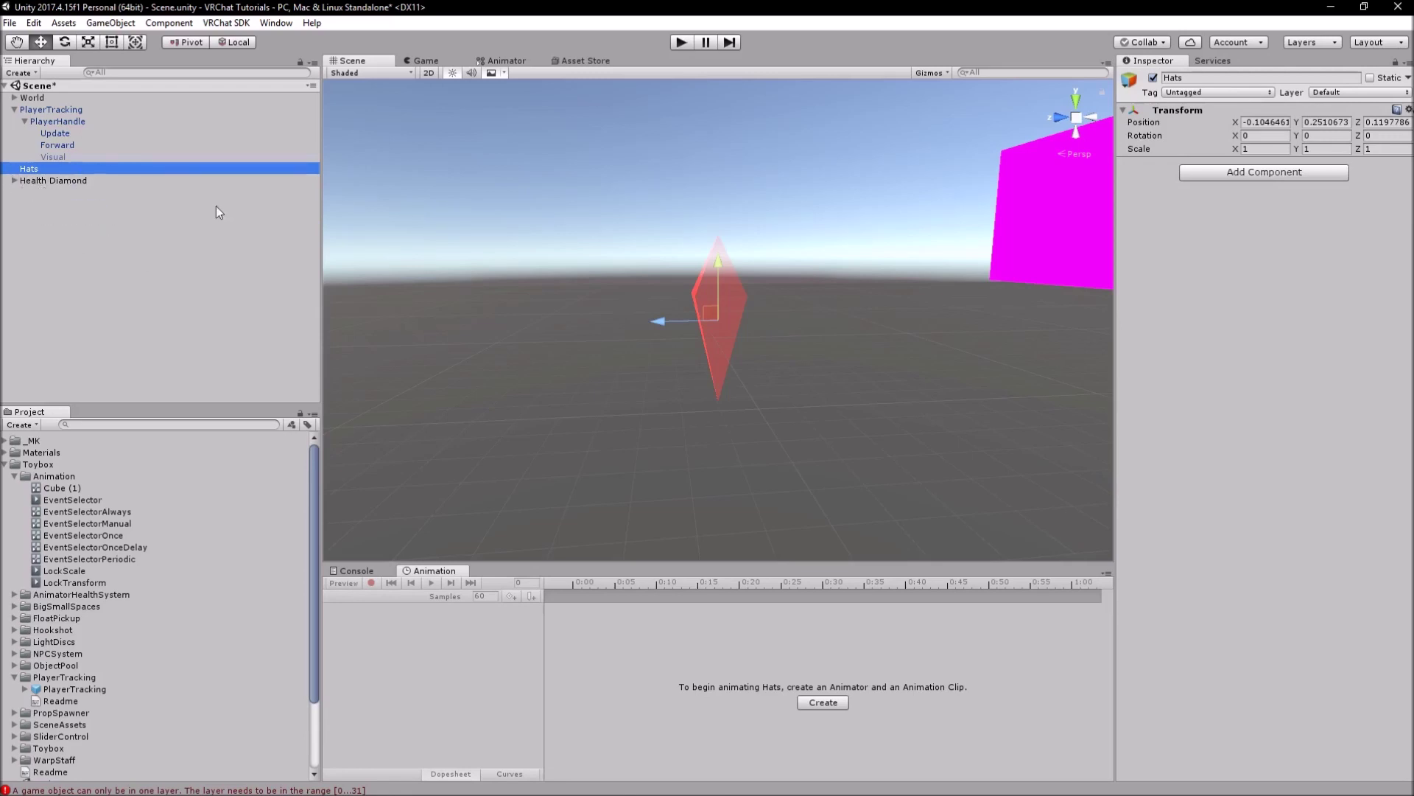
pyautogui.click(14, 181)
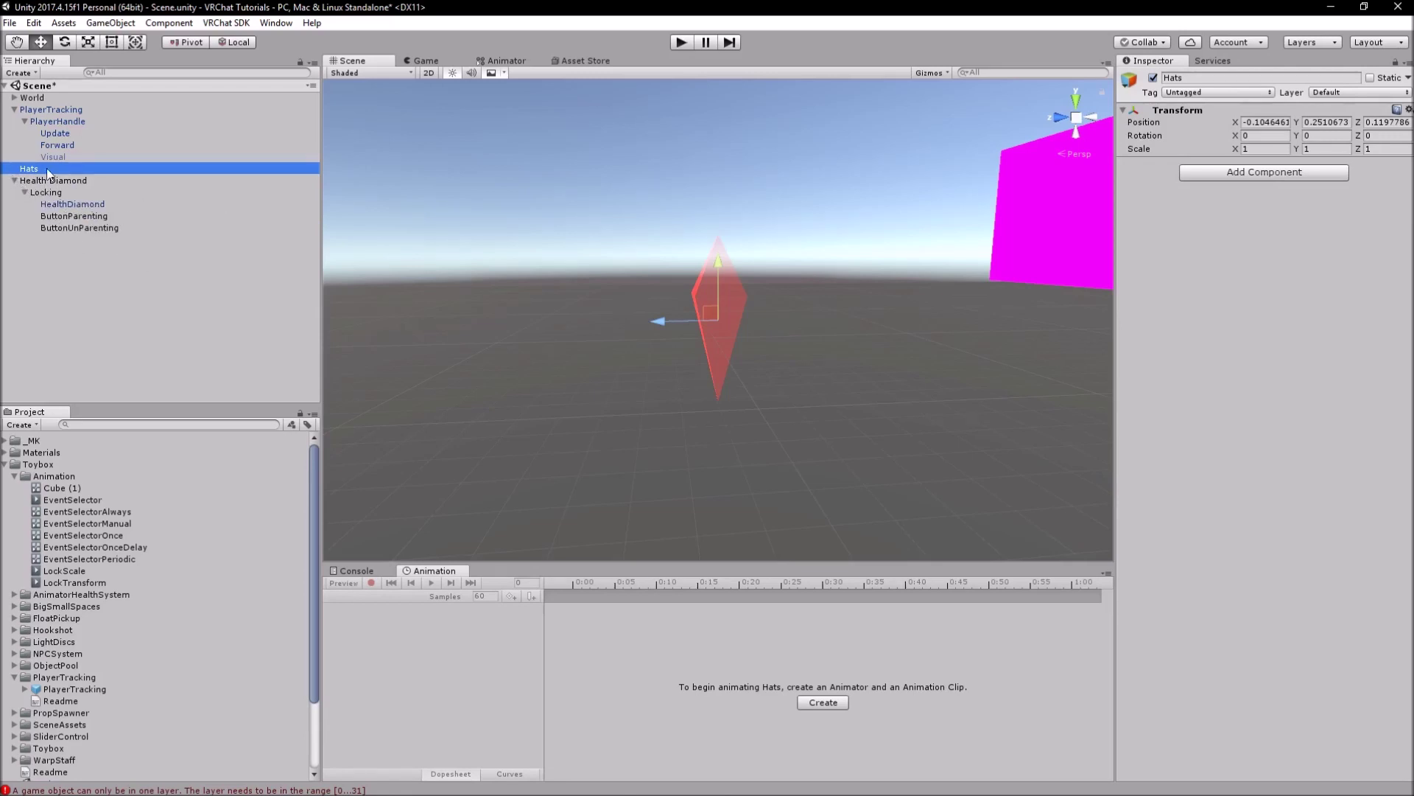
pyautogui.click(14, 182)
pyautogui.moveTo(51, 180)
pyautogui.mouseDown()
pyautogui.moveTo(29, 169)
pyautogui.moveTo(74, 277)
pyautogui.mouseUp()
pyautogui.click(126, 265)
pyautogui.moveTo(979, 356)
pyautogui.keyDown('alt'); pyautogui.mouseDown()
pyautogui.moveTo(678, 351)
pyautogui.moveTo(743, 322)
pyautogui.mouseUp(); pyautogui.keyUp('alt')
pyautogui.click(729, 321)
pyautogui.moveTo(931, 325)
pyautogui.keyDown('alt'); pyautogui.mouseDown()
pyautogui.moveTo(793, 308)
pyautogui.moveTo(939, 327)
pyautogui.moveTo(980, 240)
pyautogui.mouseUp(); pyautogui.keyUp('alt')
pyautogui.keyDown('alt'); pyautogui.moveTo(734, 277); pyautogui.dragTo(893, 193); pyautogui.keyUp('alt')
pyautogui.keyDown('alt'); pyautogui.moveTo(845, 328); pyautogui.dragTo(908, 217); pyautogui.keyUp('alt')
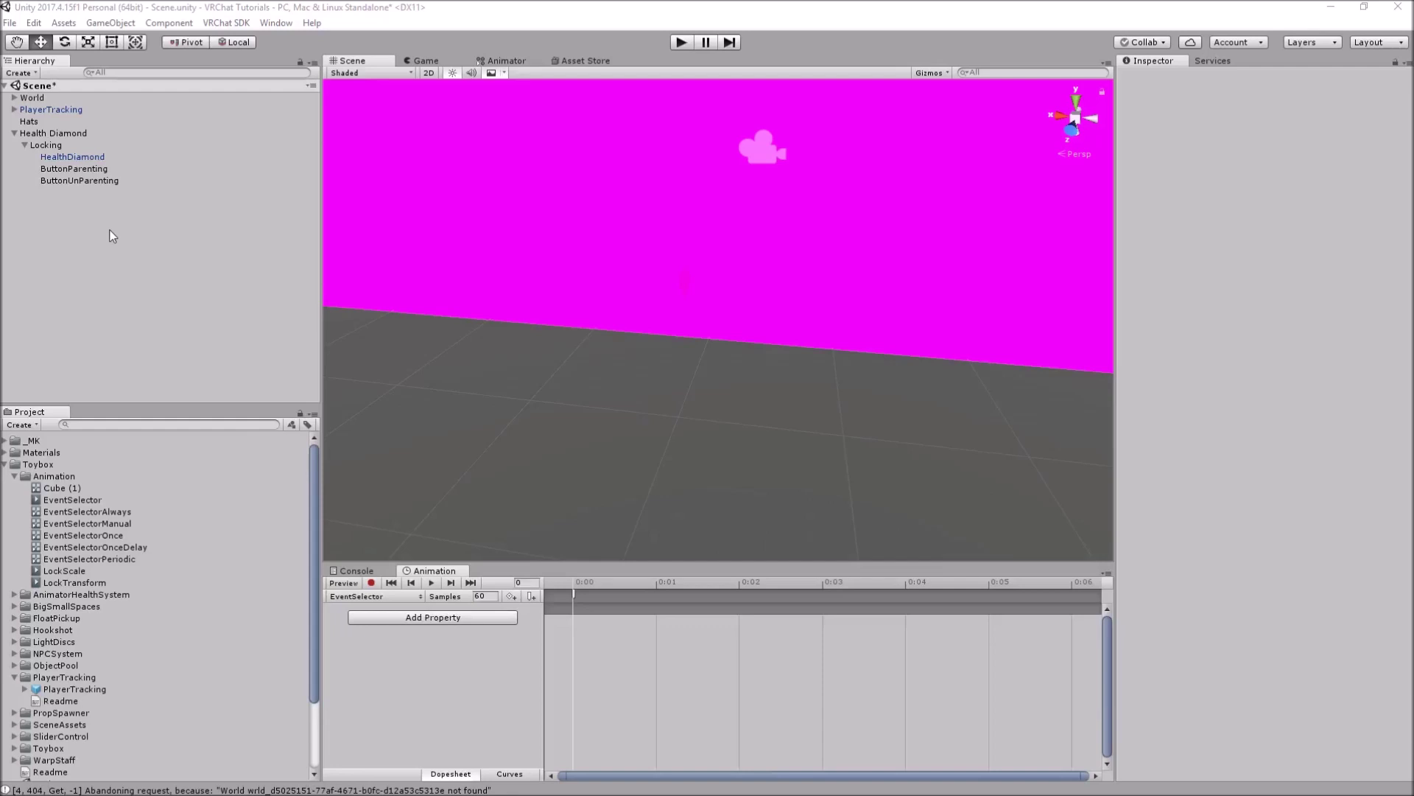
# Step: Deactivate ButtonParenting and ButtonUnParenting together so both start disabled
pyautogui.click(78, 169)
pyautogui.keyDown('shift'); pyautogui.click(87, 180); pyautogui.keyUp('shift')
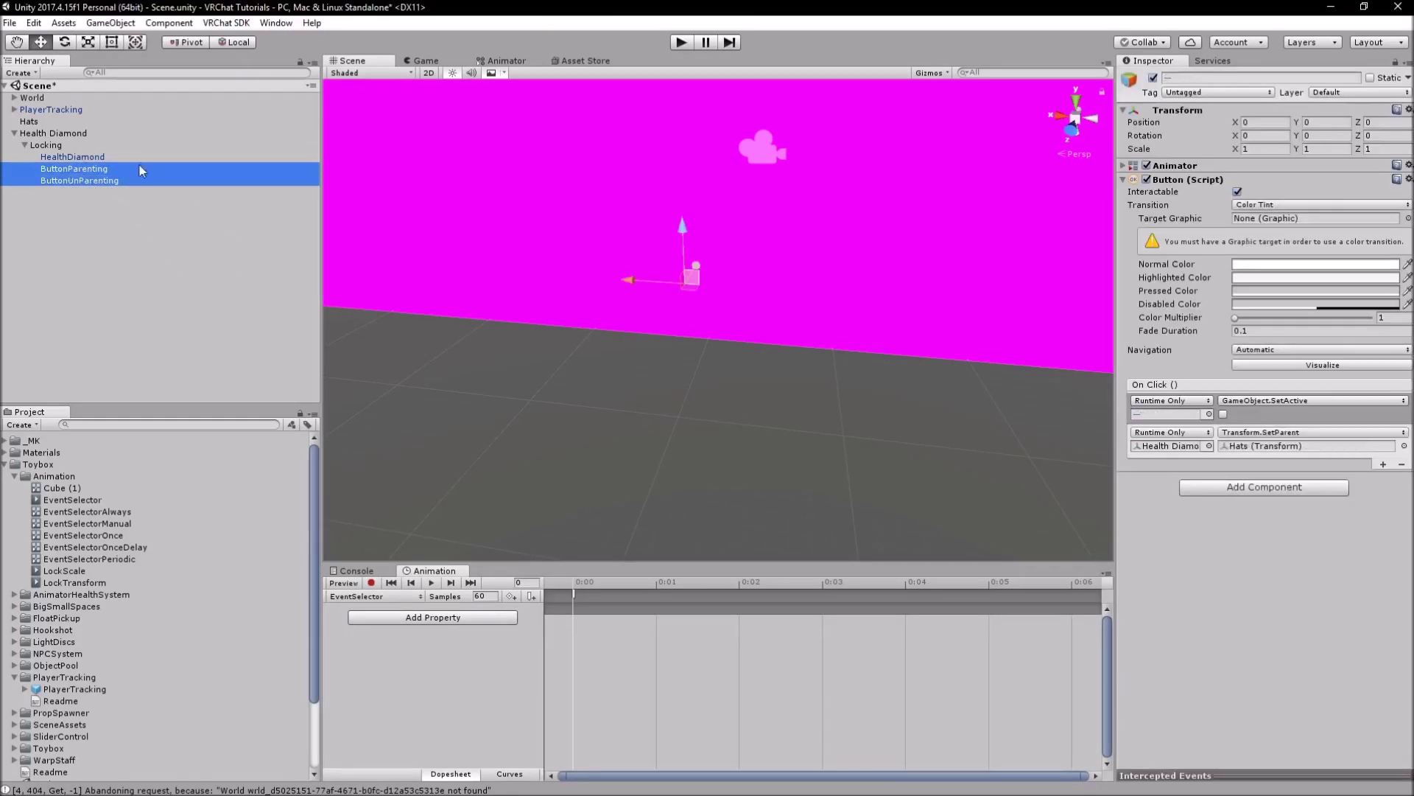
pyautogui.click(1154, 78)
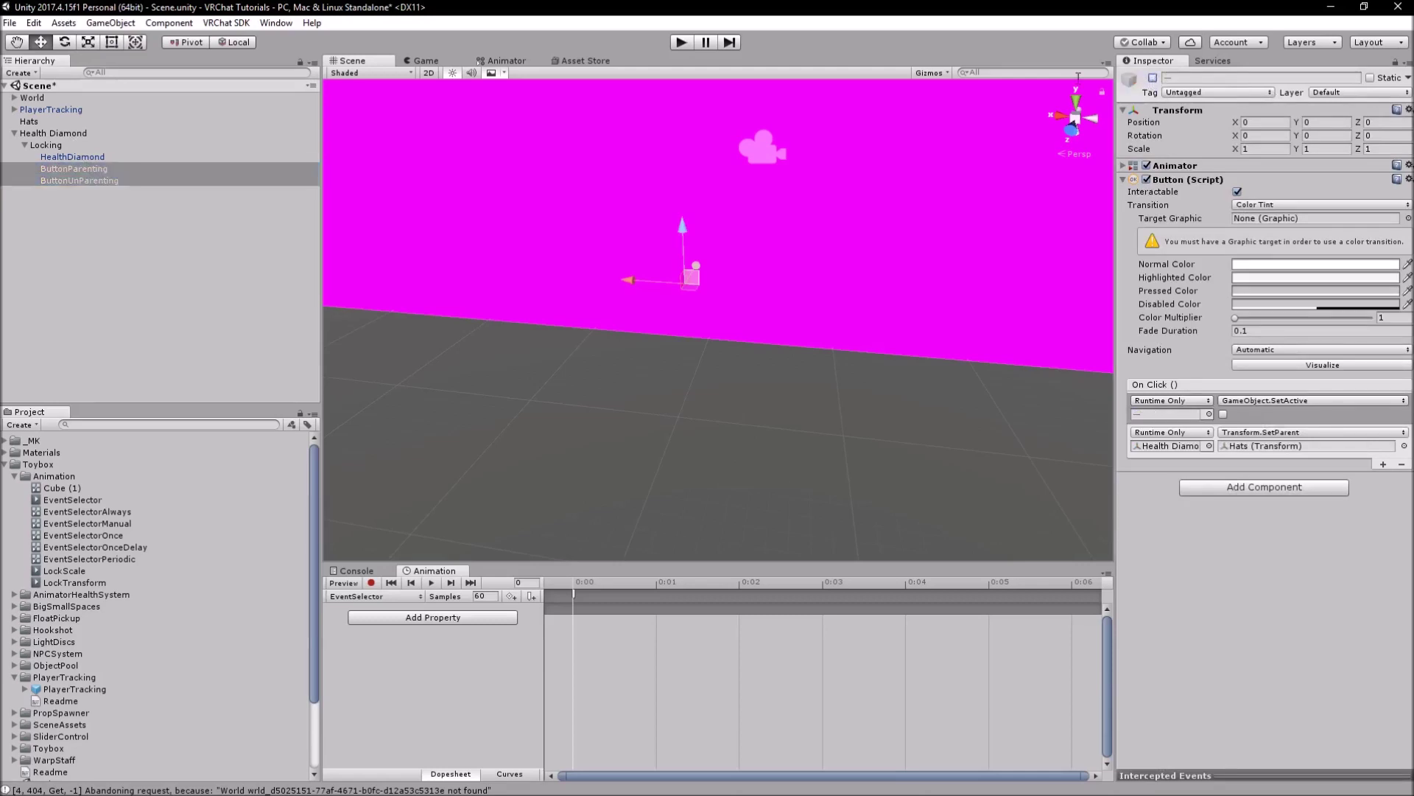
pyautogui.click(72, 279)
pyautogui.click(95, 169)
pyautogui.click(99, 183)
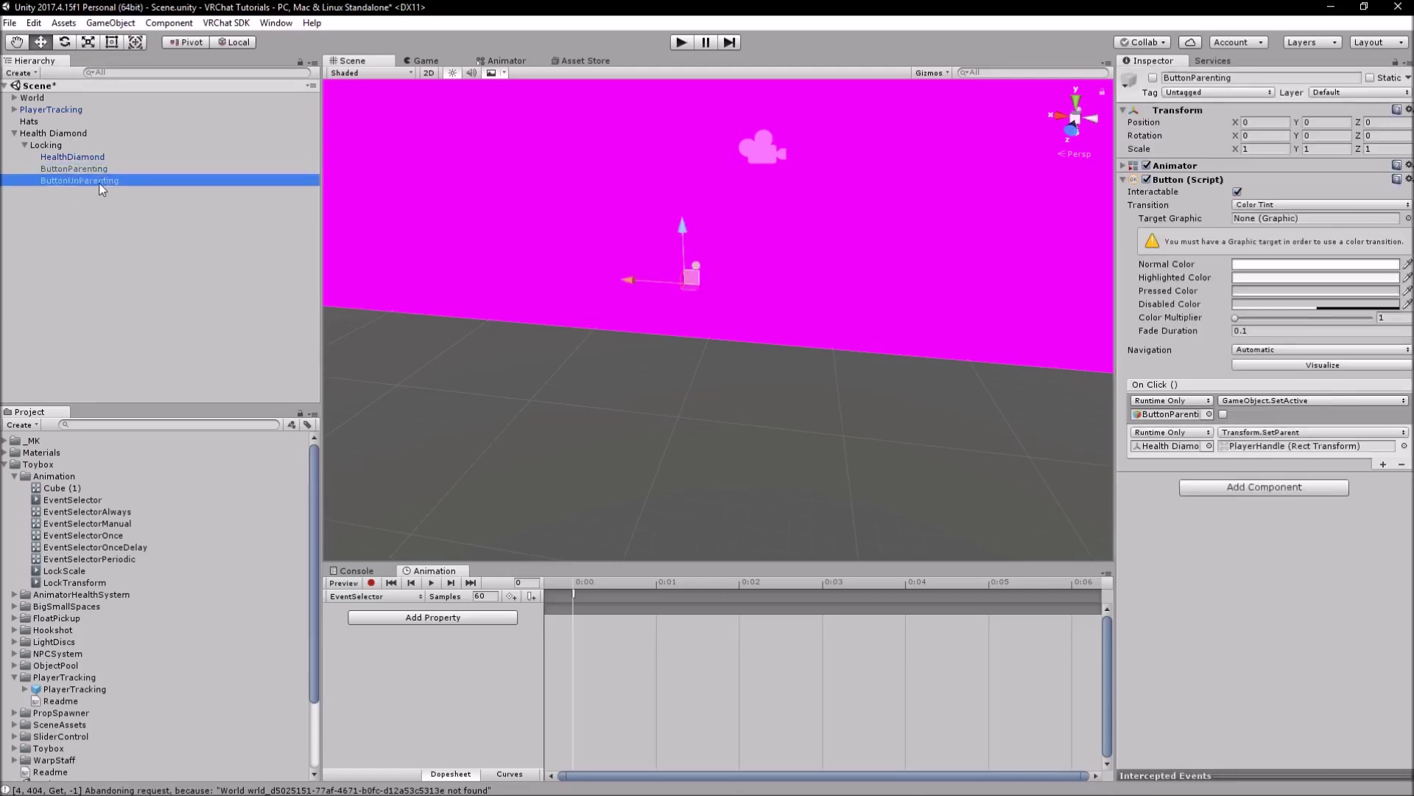
pyautogui.keyDown('shift'); pyautogui.click(110, 172); pyautogui.keyUp('shift')
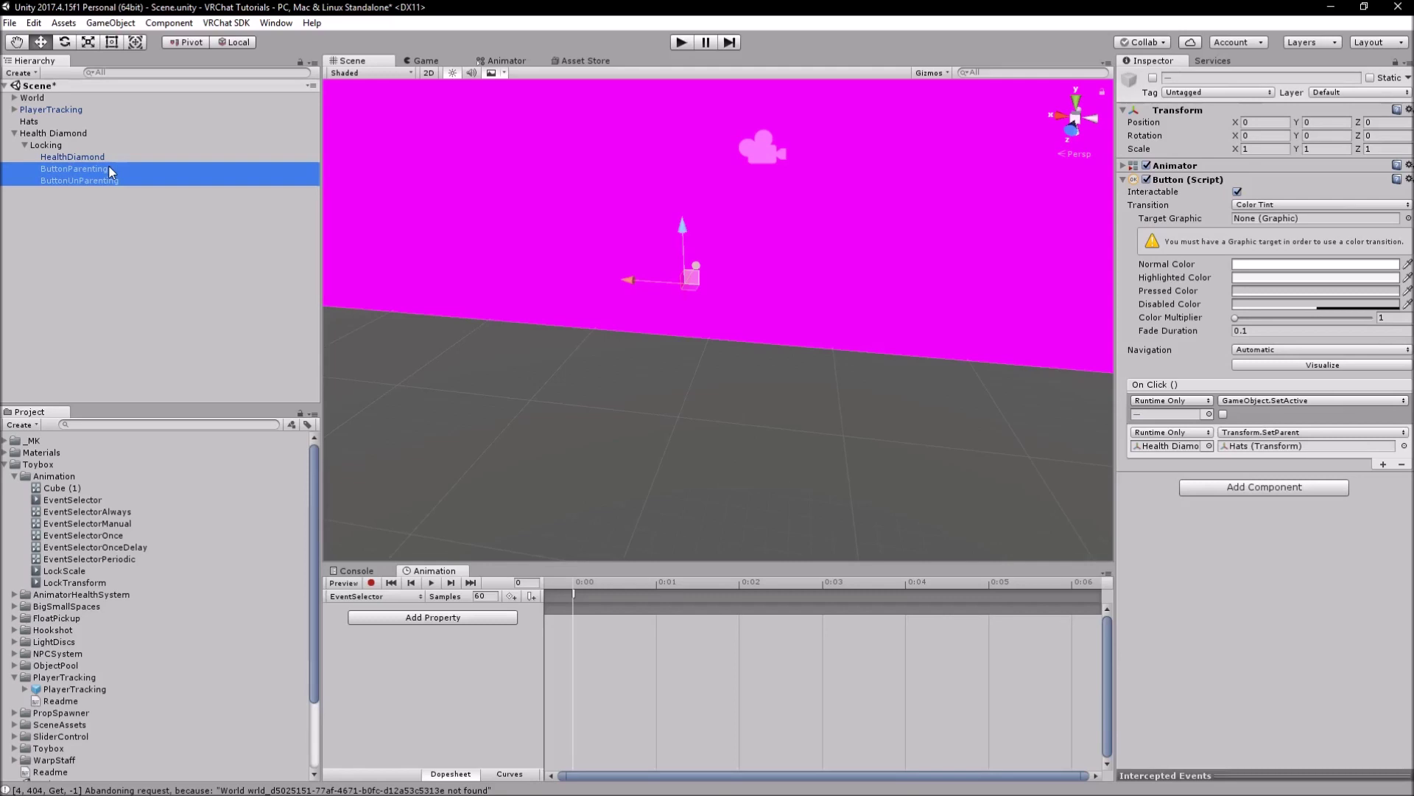
pyautogui.click(185, 233)
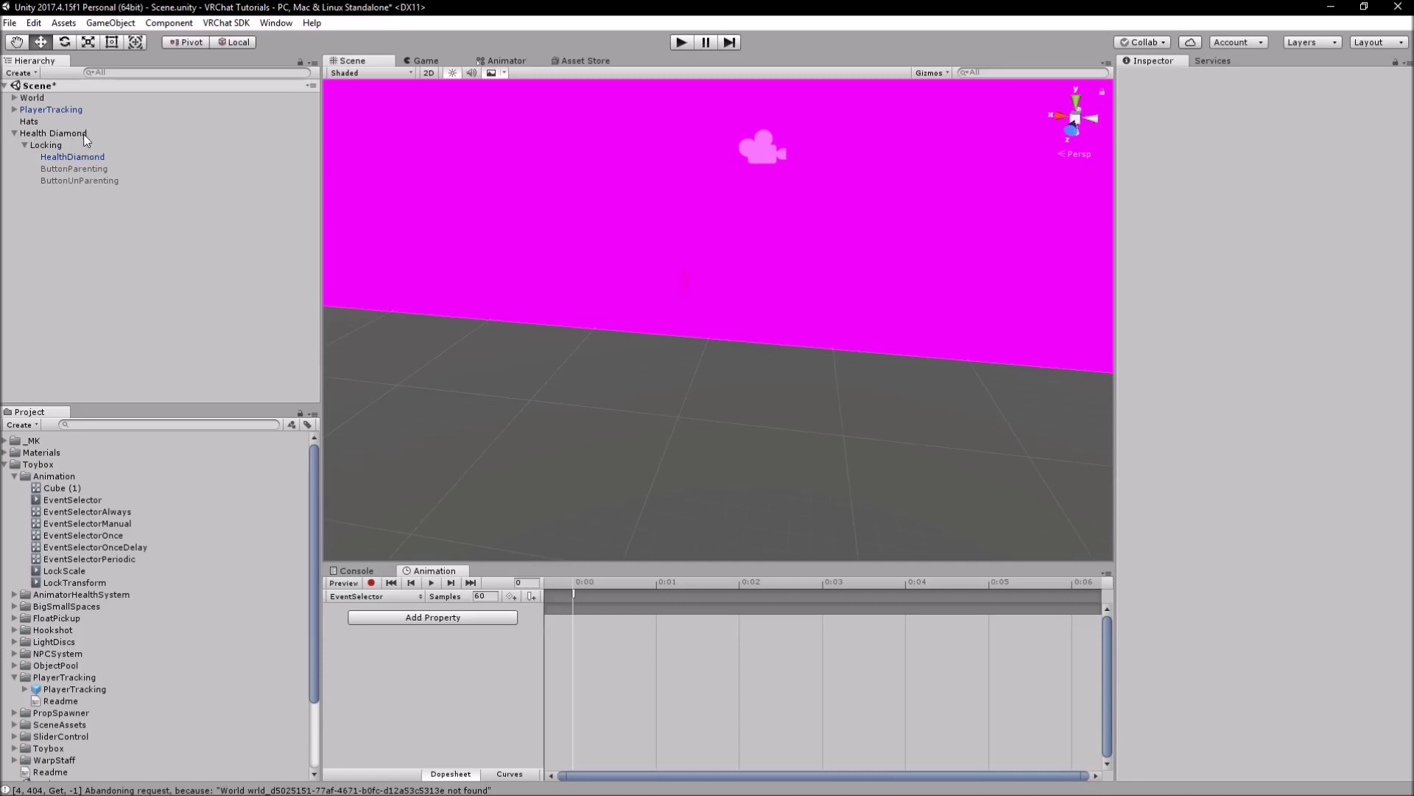
# Step: Compare ButtonParenting's and ButtonUnParenting's On Click actions to confirm each keeps its own
pyautogui.click(98, 171)
pyautogui.click(104, 179)
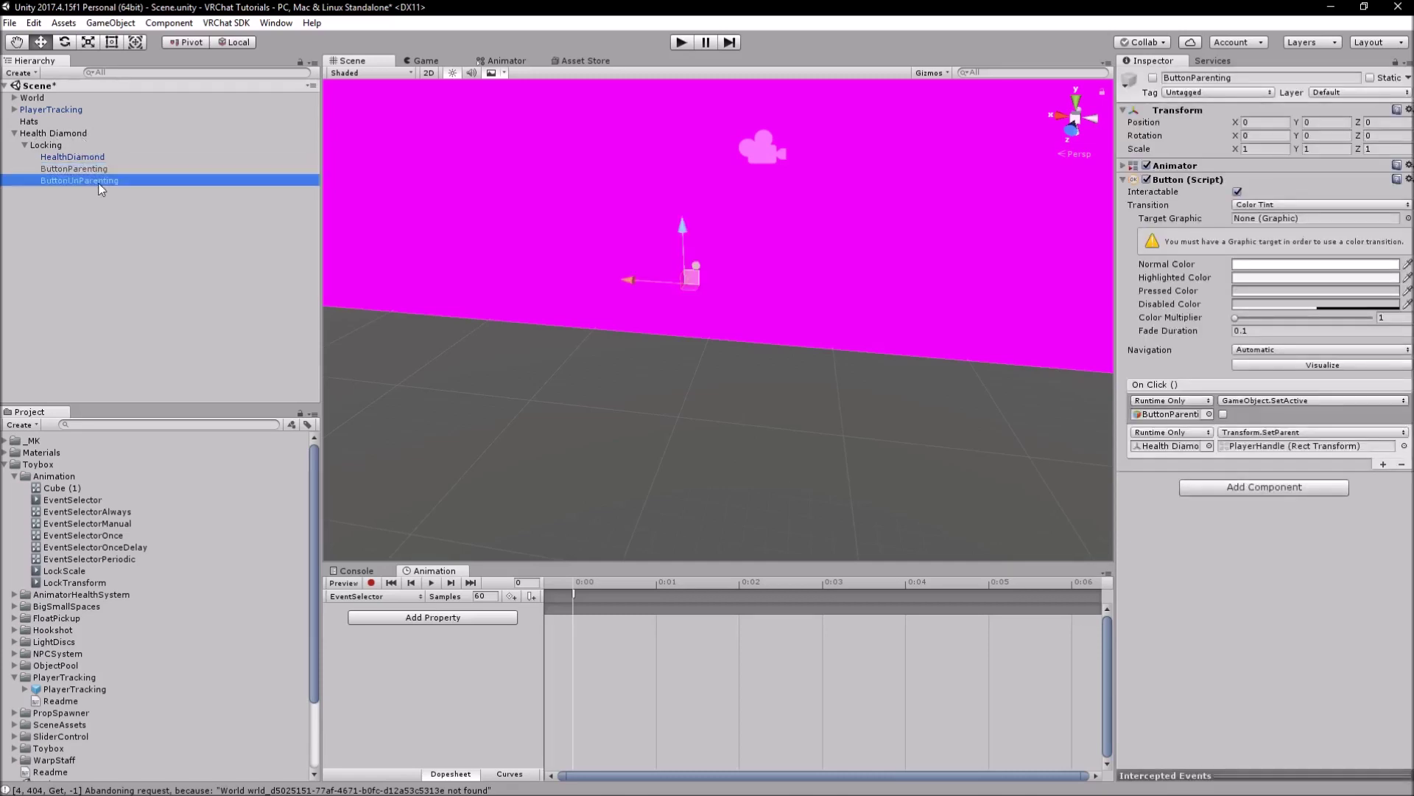
pyautogui.click(103, 170)
pyautogui.click(116, 183)
pyautogui.press('Up')
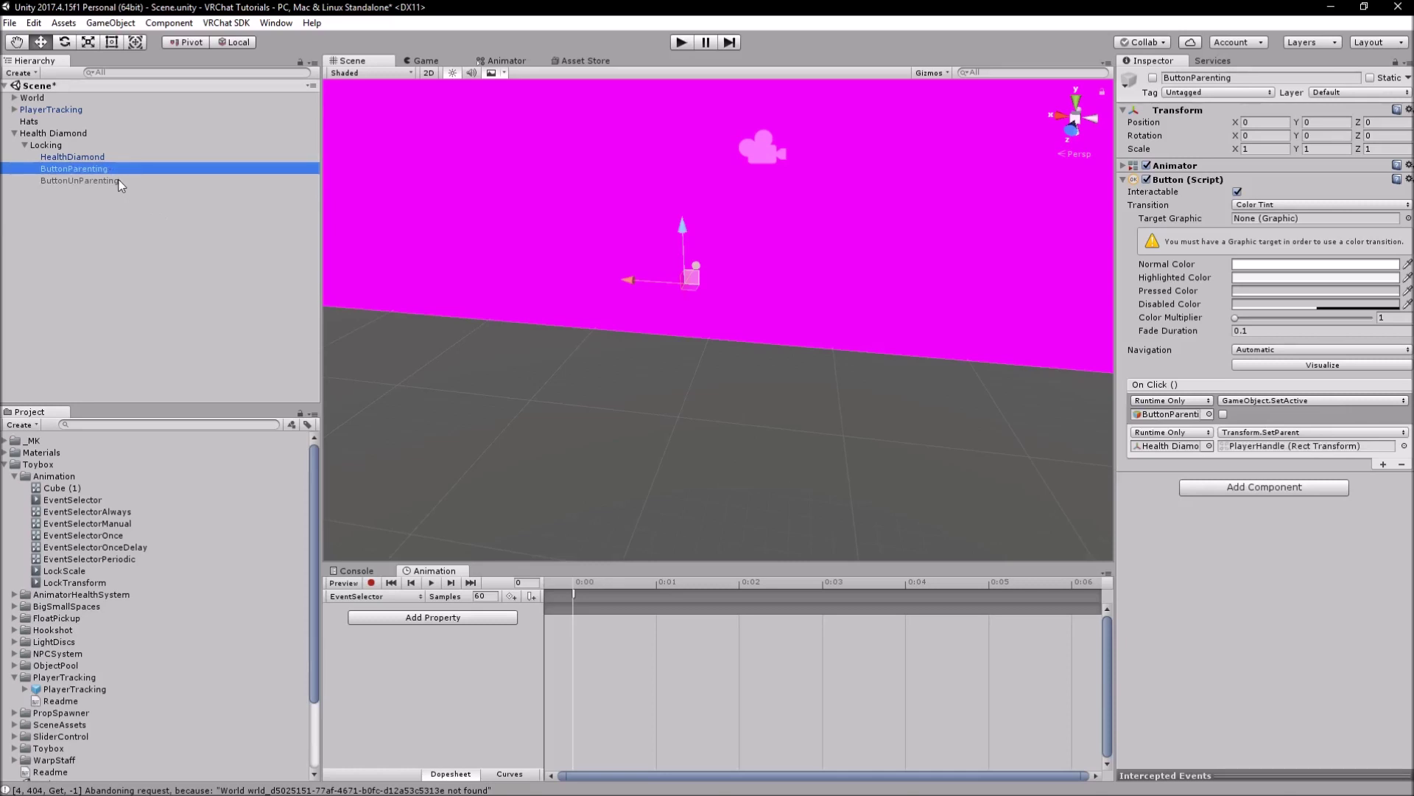
pyautogui.click(118, 182)
pyautogui.click(81, 166)
pyautogui.click(116, 183)
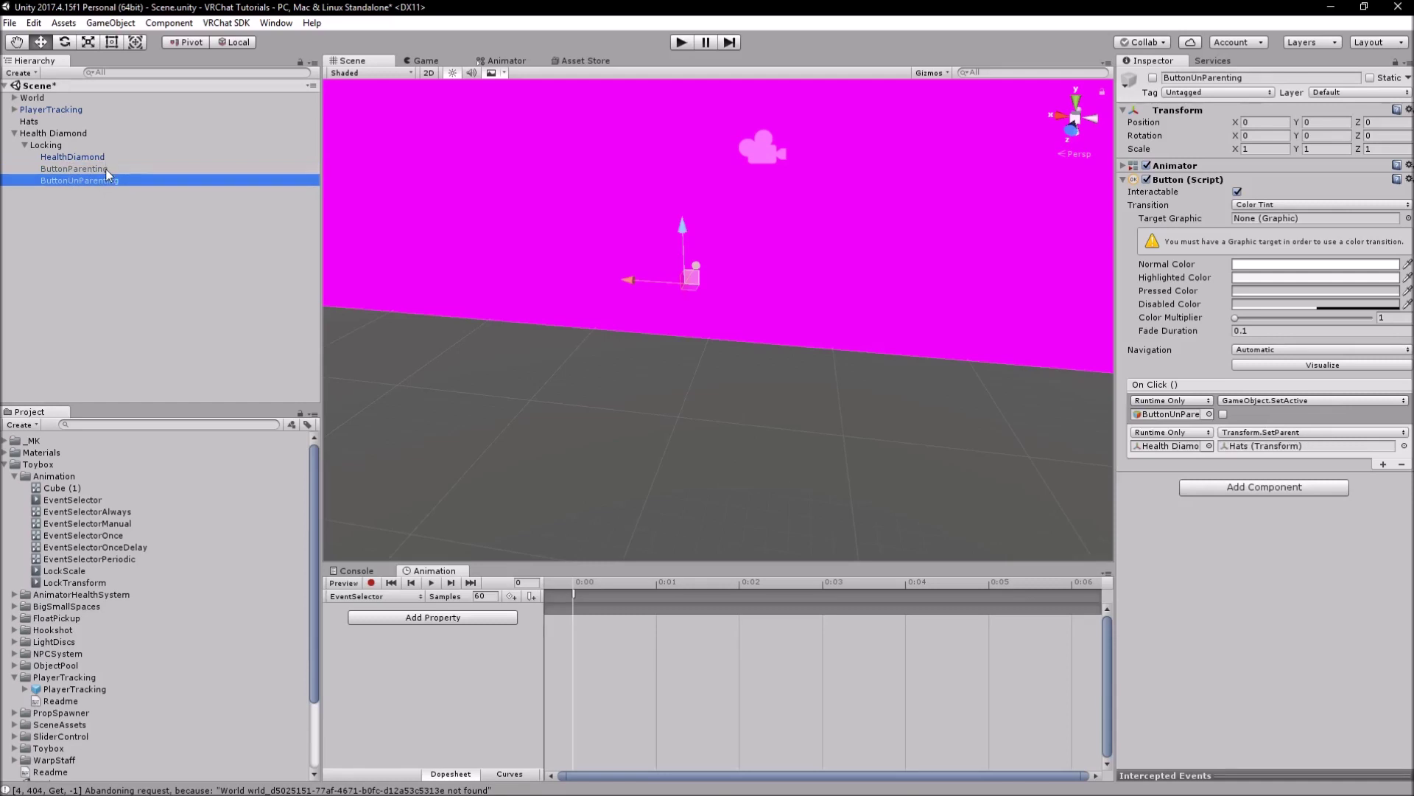
pyautogui.click(106, 170)
pyautogui.click(110, 176)
pyautogui.click(104, 171)
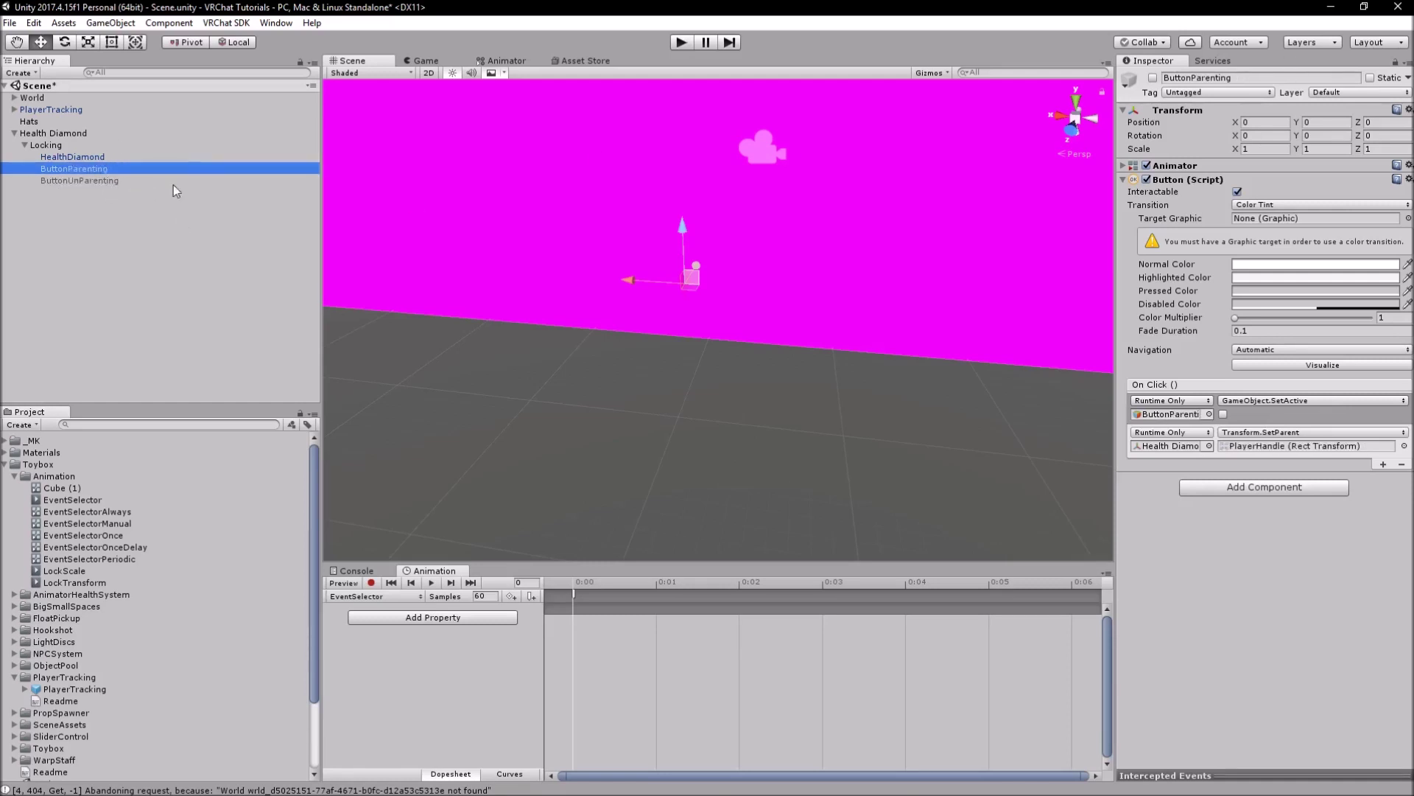
pyautogui.click(111, 180)
pyautogui.click(107, 170)
pyautogui.click(86, 179)
pyautogui.click(175, 292)
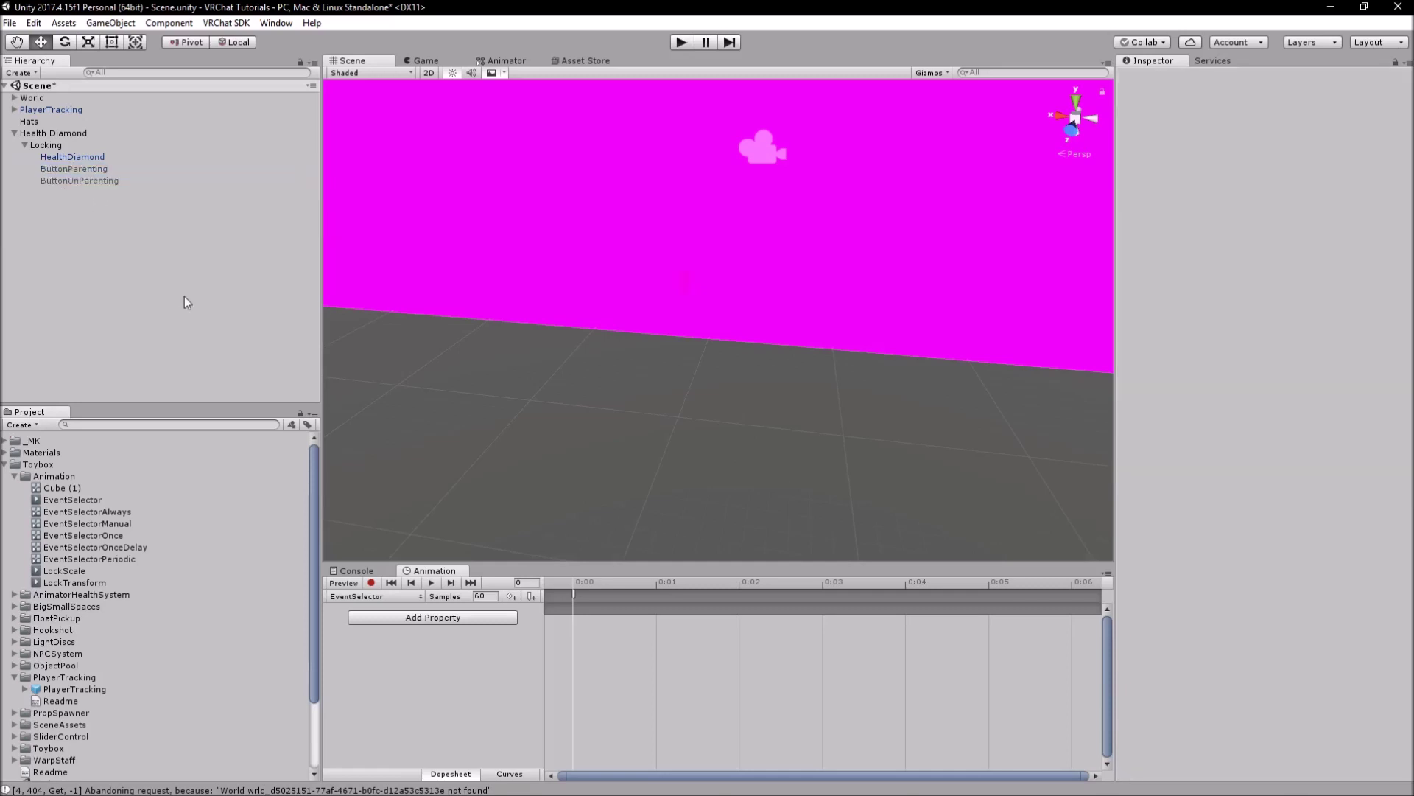